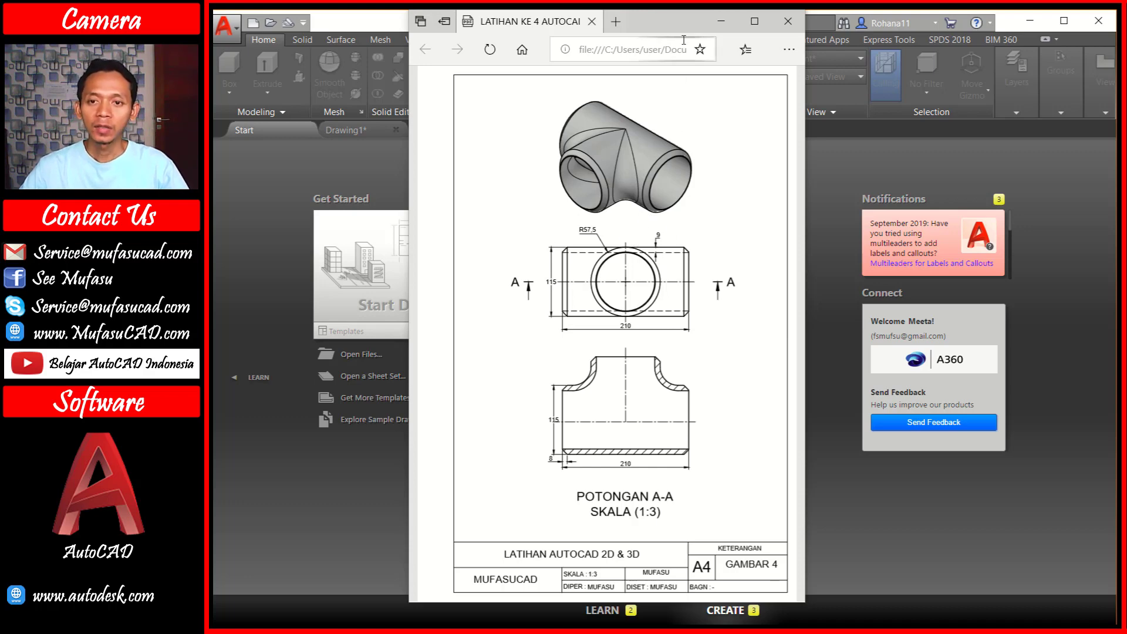
Minimize the tee-pipe reference PDF in Edge to reveal AutoCAD's Start page
click(721, 22)
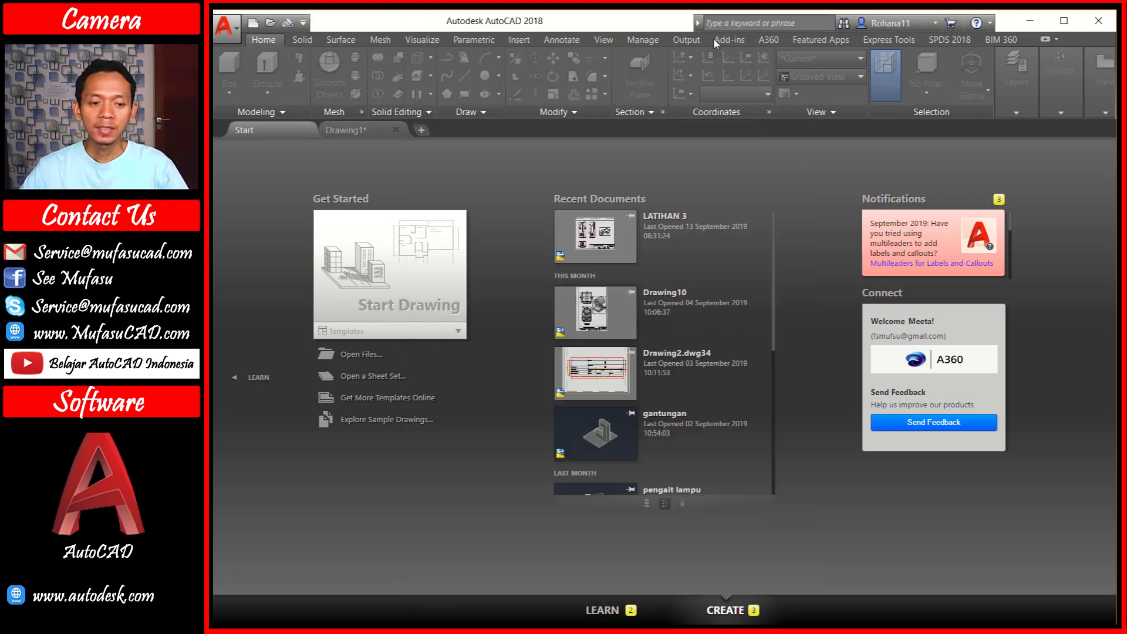
Start a new drawing from acadiso.dwt and switch the viewport to the Left view
click(456, 332)
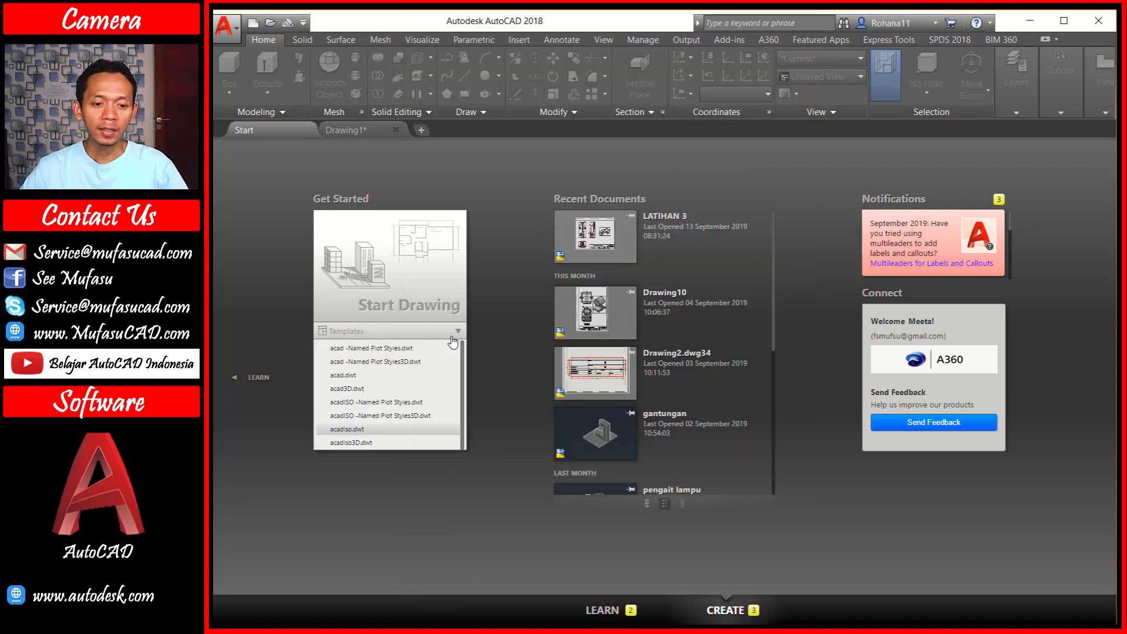
click(347, 432)
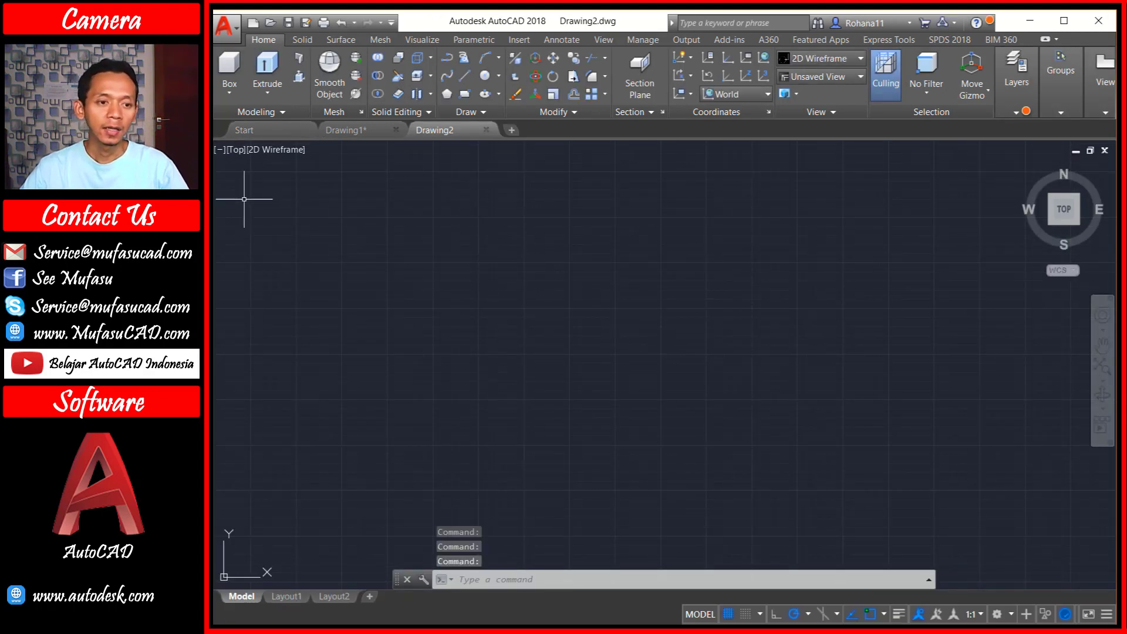
click(237, 150)
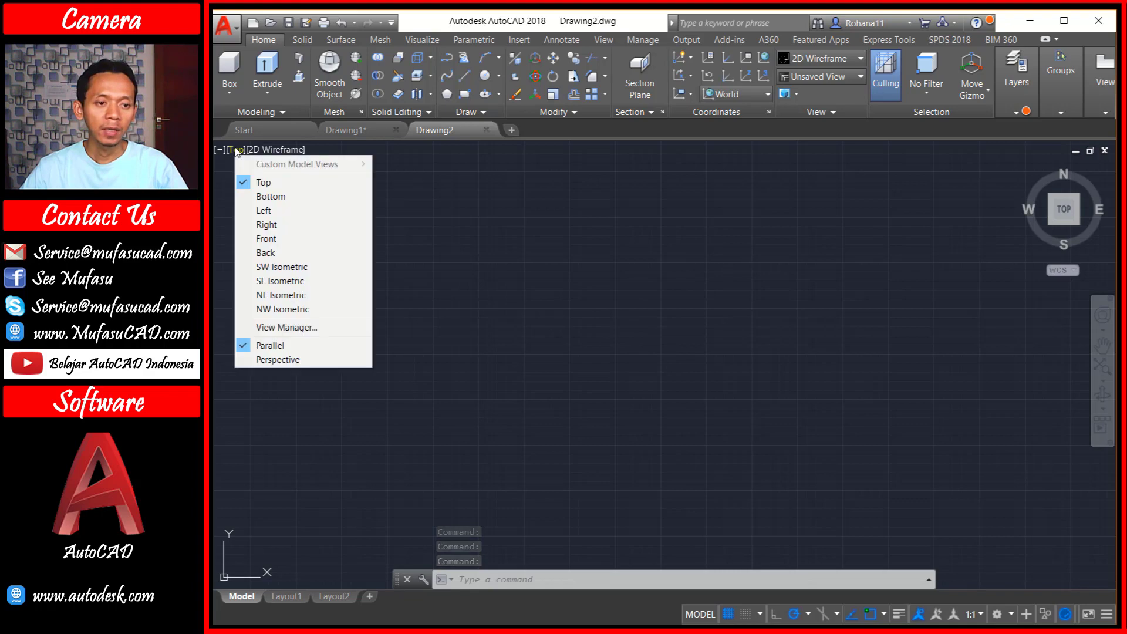
click(264, 210)
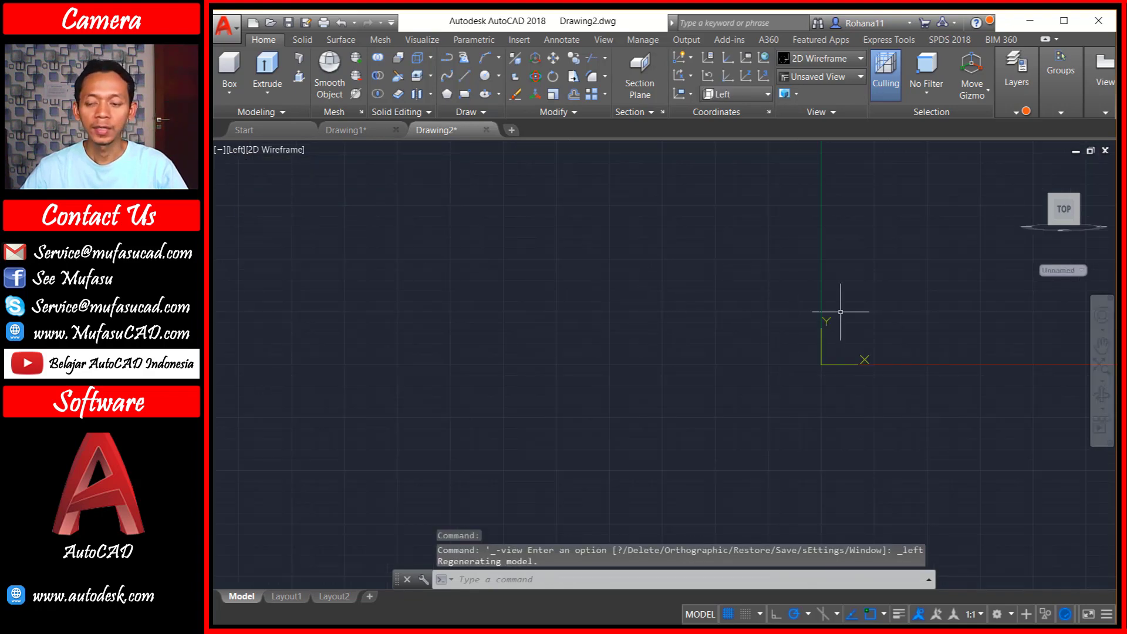
middle_drag(844, 309, 400, 333)
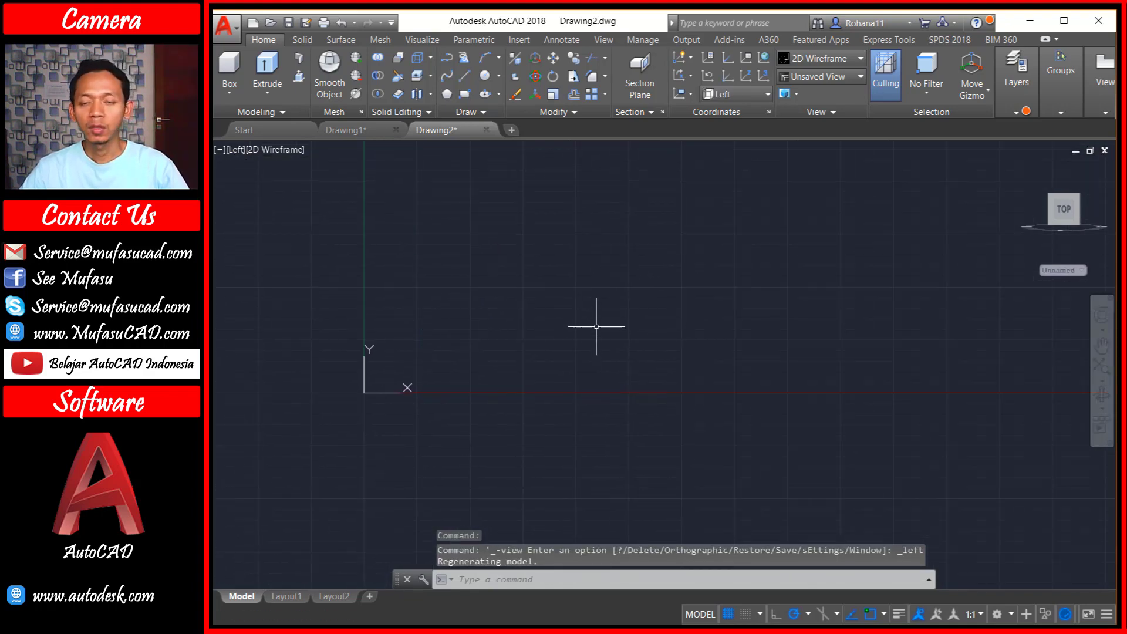
Draw a 115-diameter circle on the Left plane
text(c)
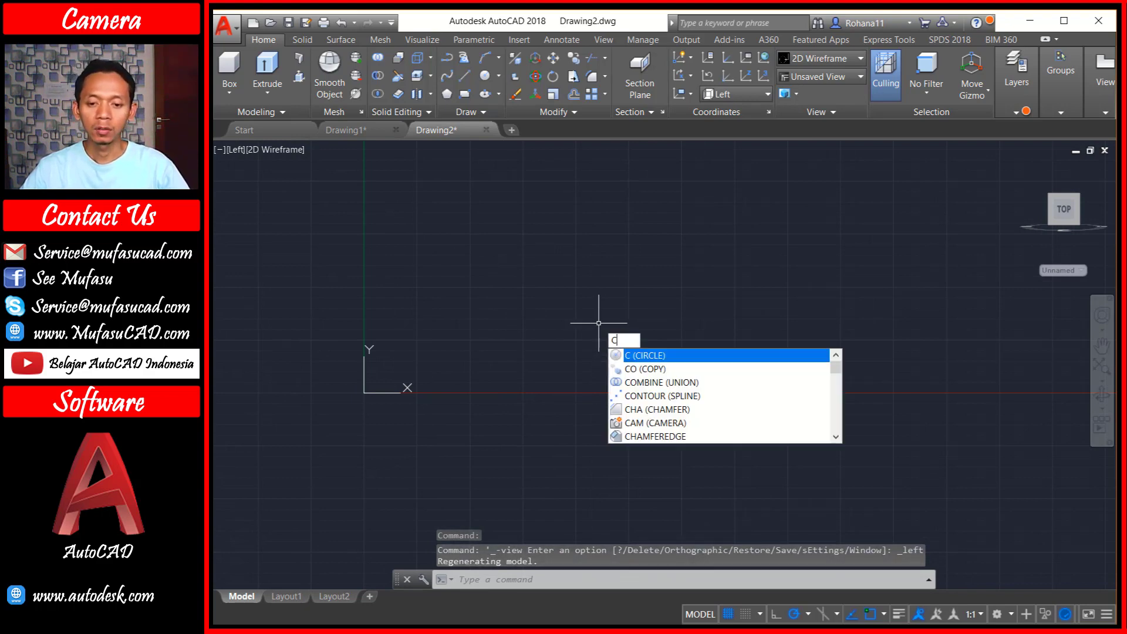
key(Return)
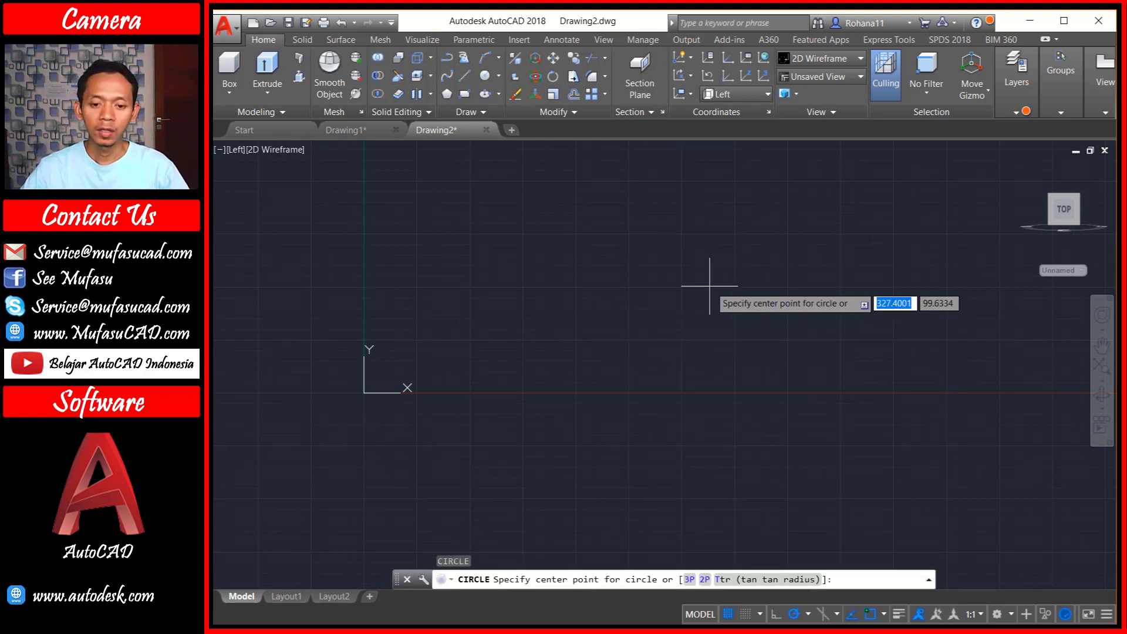
click(596, 355)
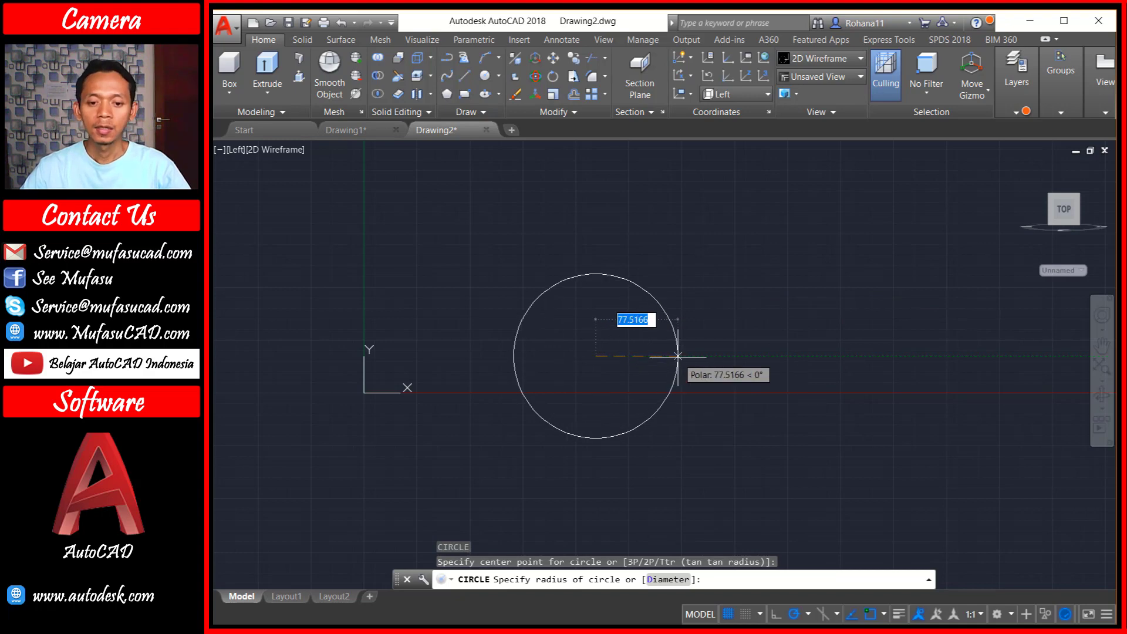
text(d)
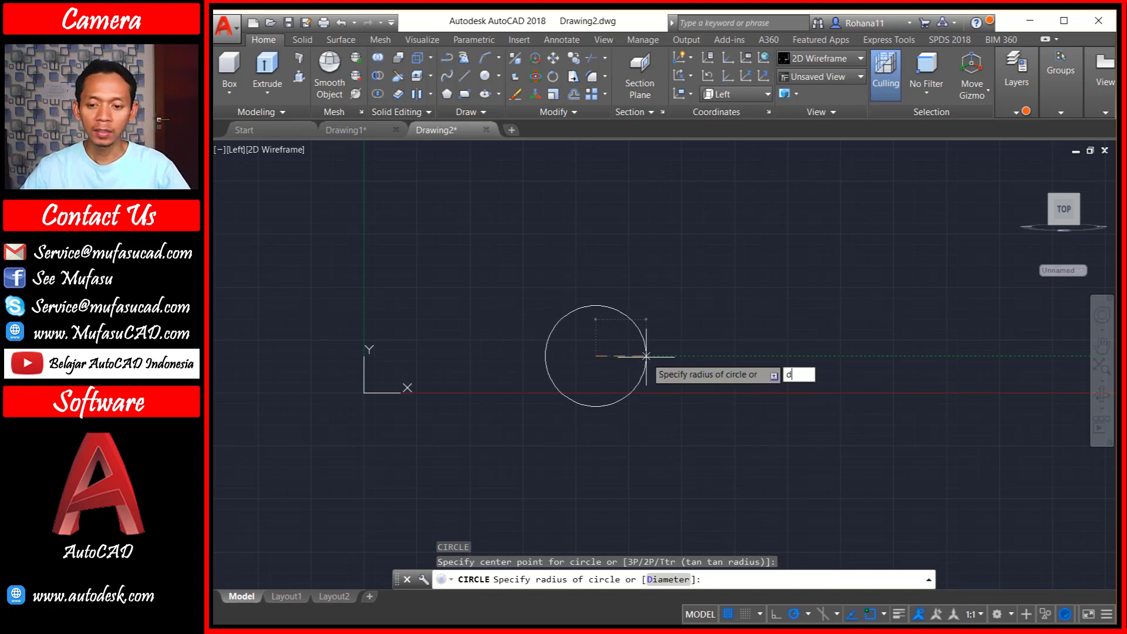
key(Return)
text(115)
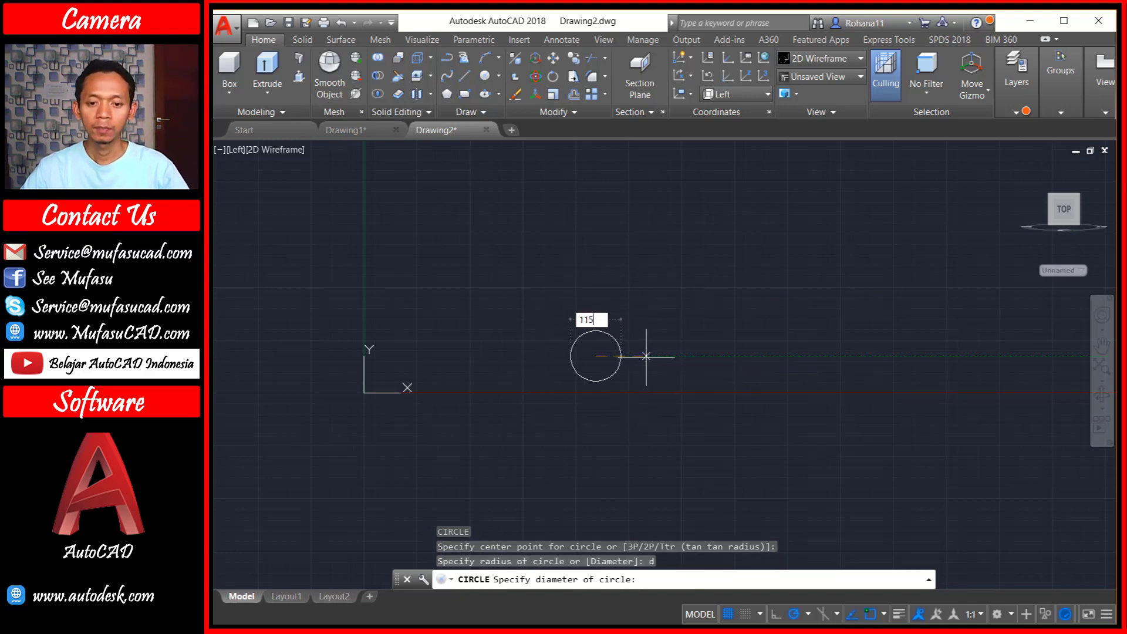
key(Return)
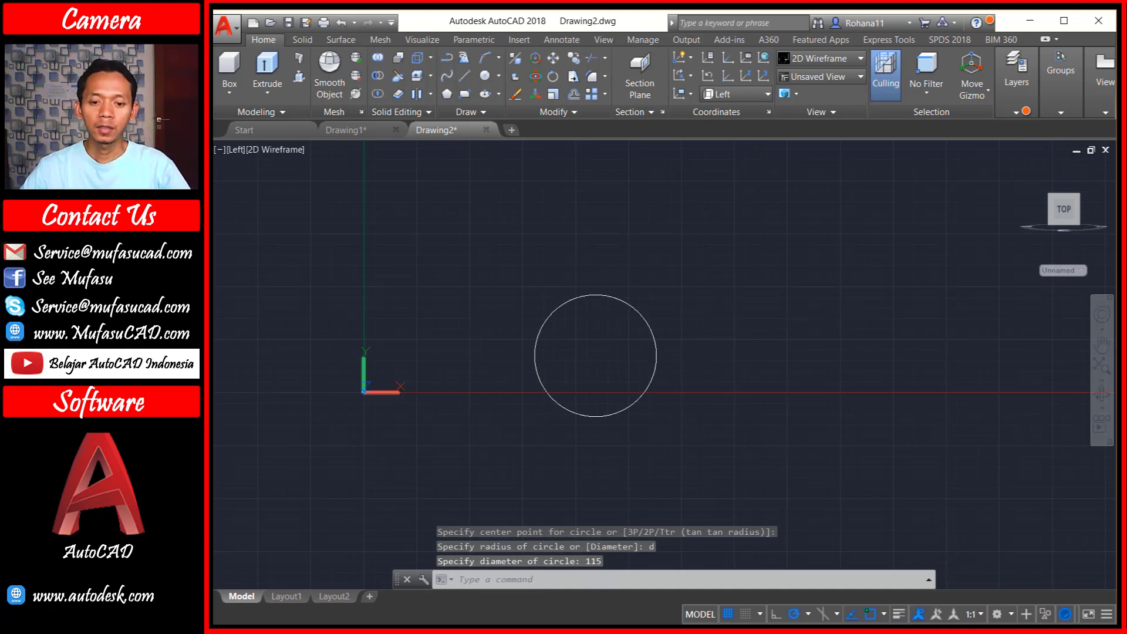
mouse_move(705, 354)
shift+middle_down()
mouse_move(685, 360)
mouse_move(672, 385)
mouse_move(616, 328)
mouse_move(650, 340)
shift+middle_up()
Extrude the 115 circle 210 units into a solid cylinder
text(e)
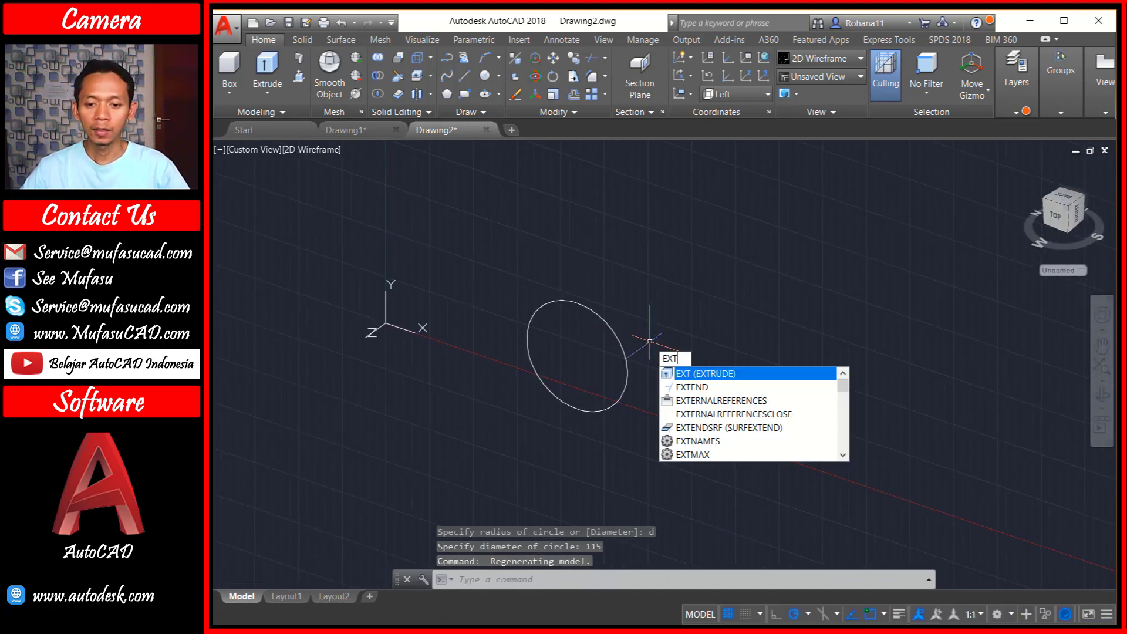
key(Return)
click(626, 355)
key(Return)
text(210)
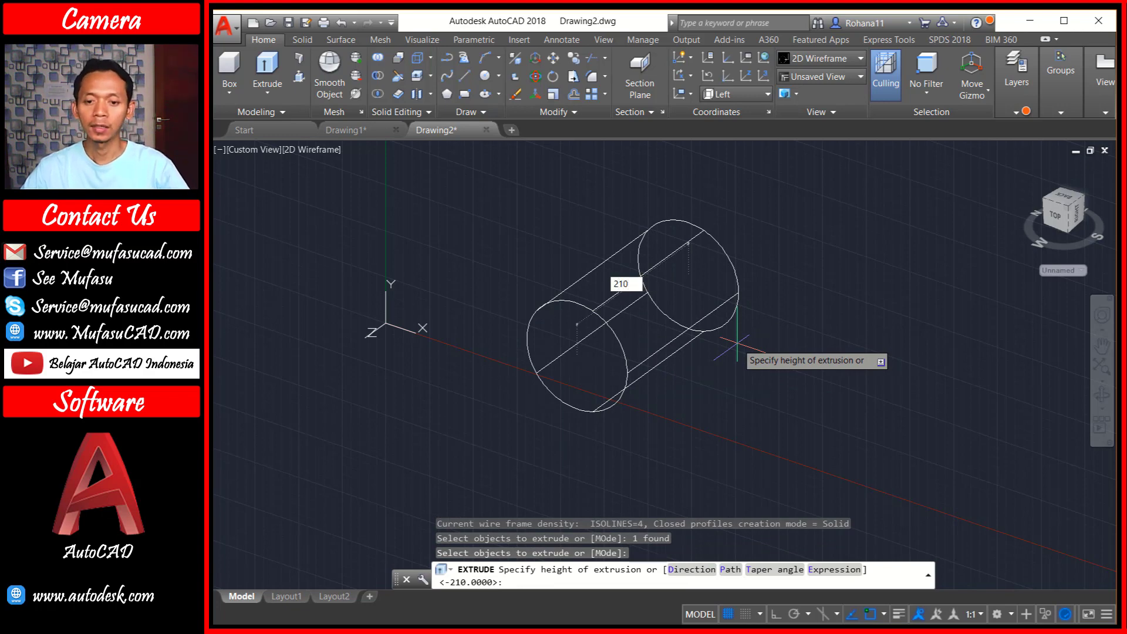
key(Return)
shift+middle_drag(769, 338, 728, 339)
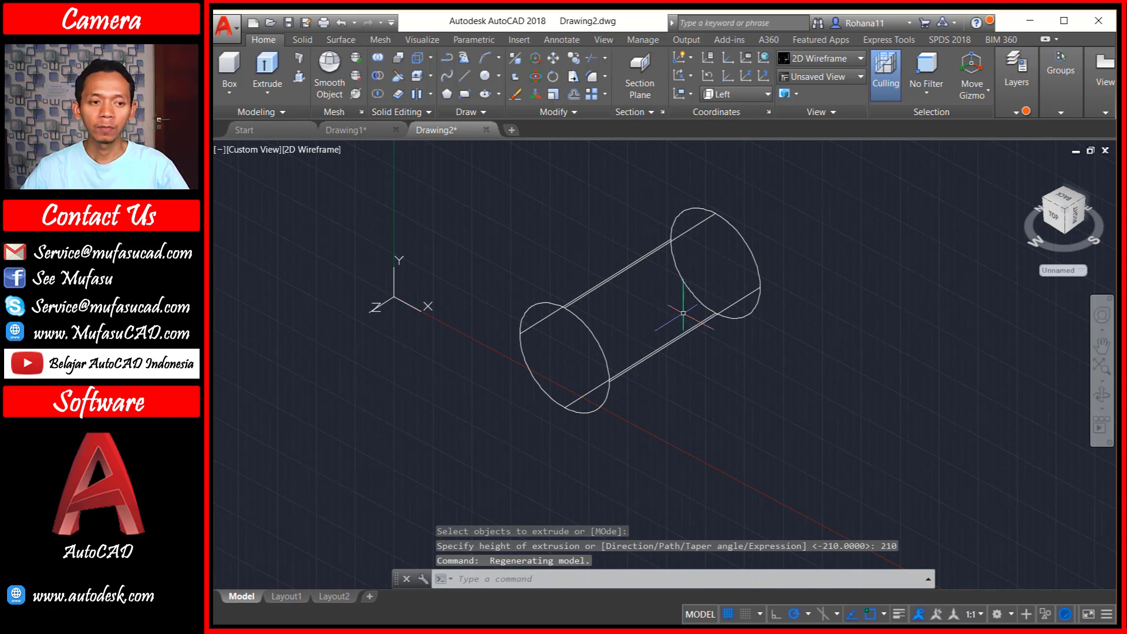
click(263, 151)
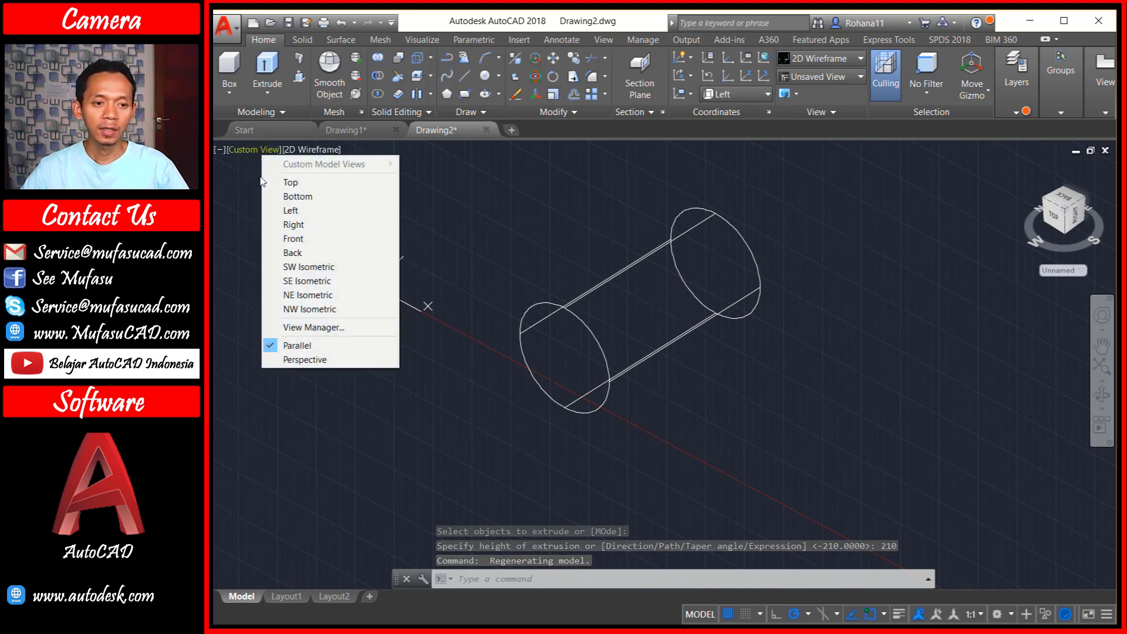
In Top view, centre a new circle midway between the cylinder's two end-circle centres using m2p
click(291, 182)
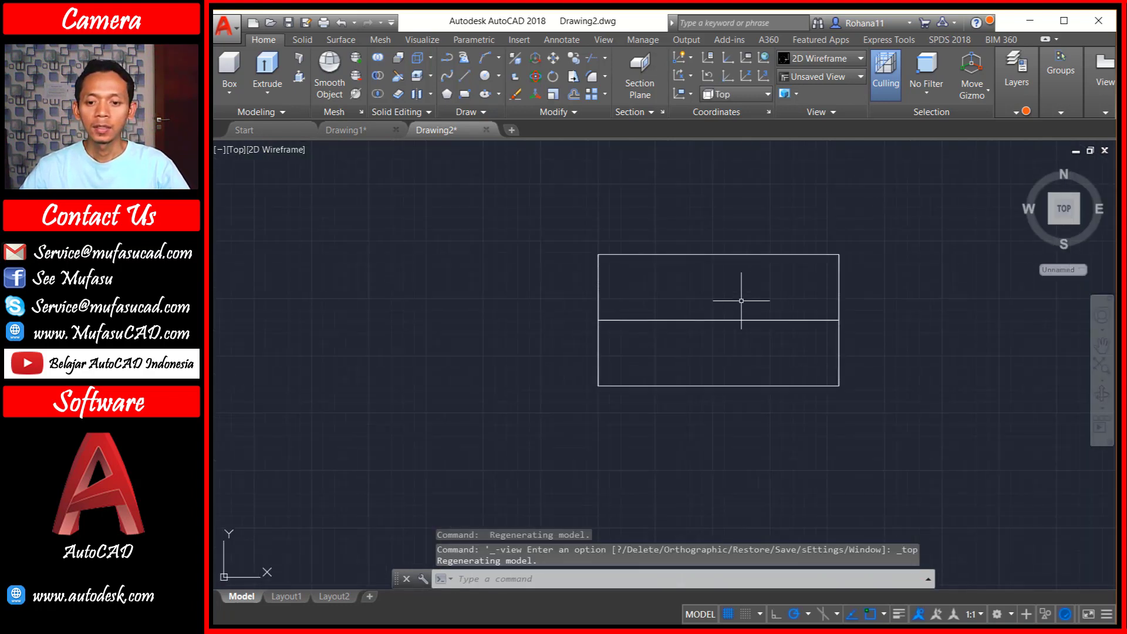
mouse_move(742, 297)
shift+middle_down()
mouse_move(692, 347)
mouse_move(684, 297)
mouse_move(726, 296)
mouse_move(694, 311)
shift+middle_up()
text(c)
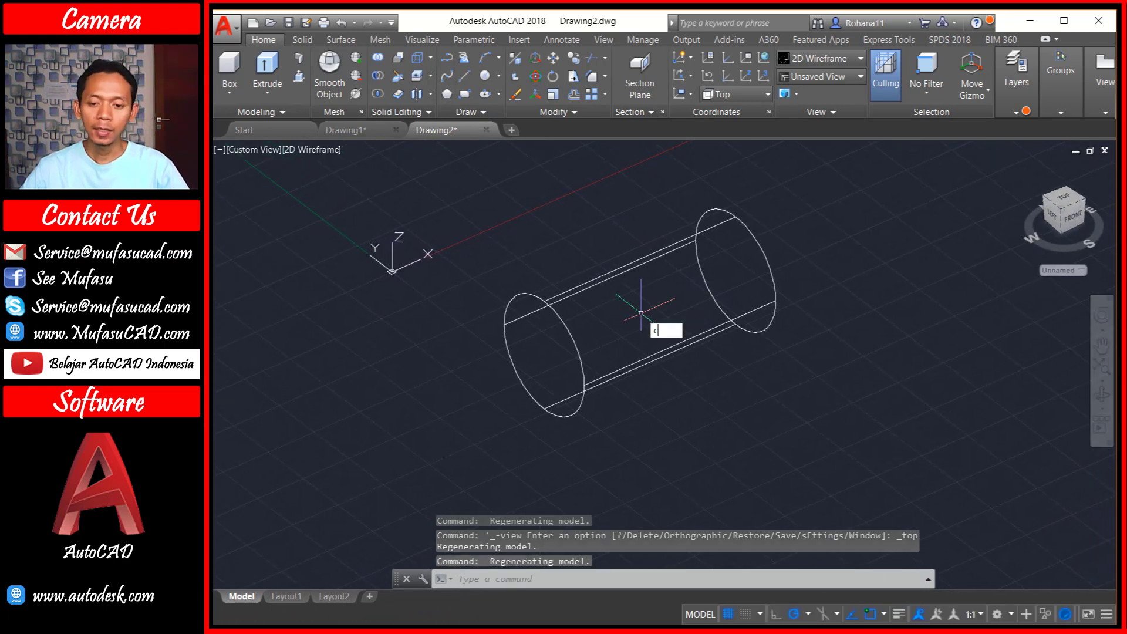
key(Return)
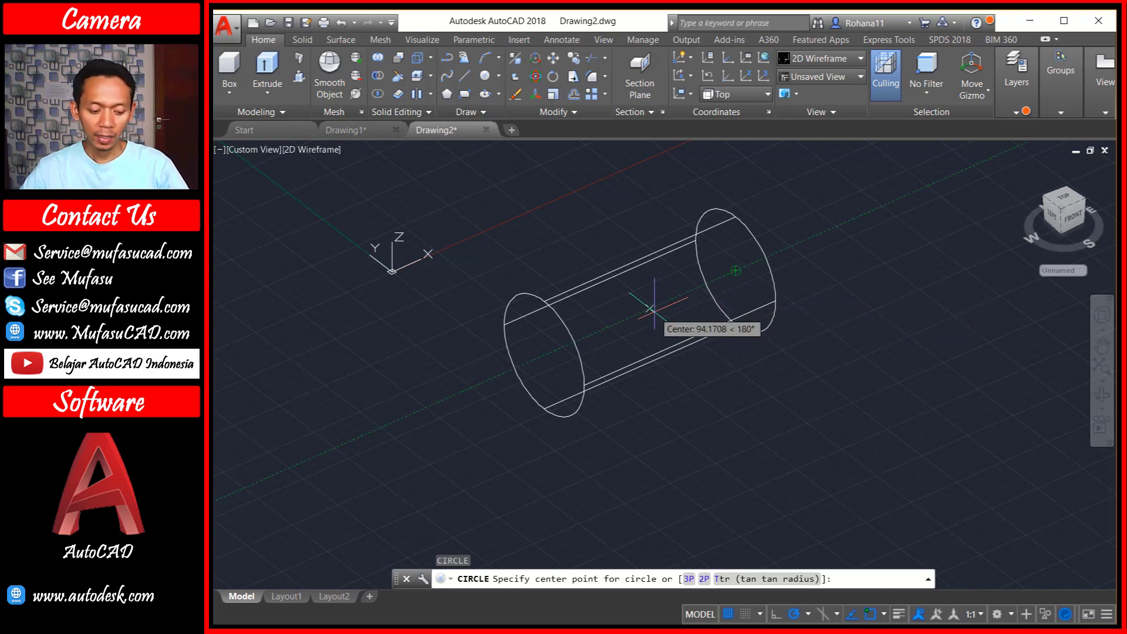
text(m2p)
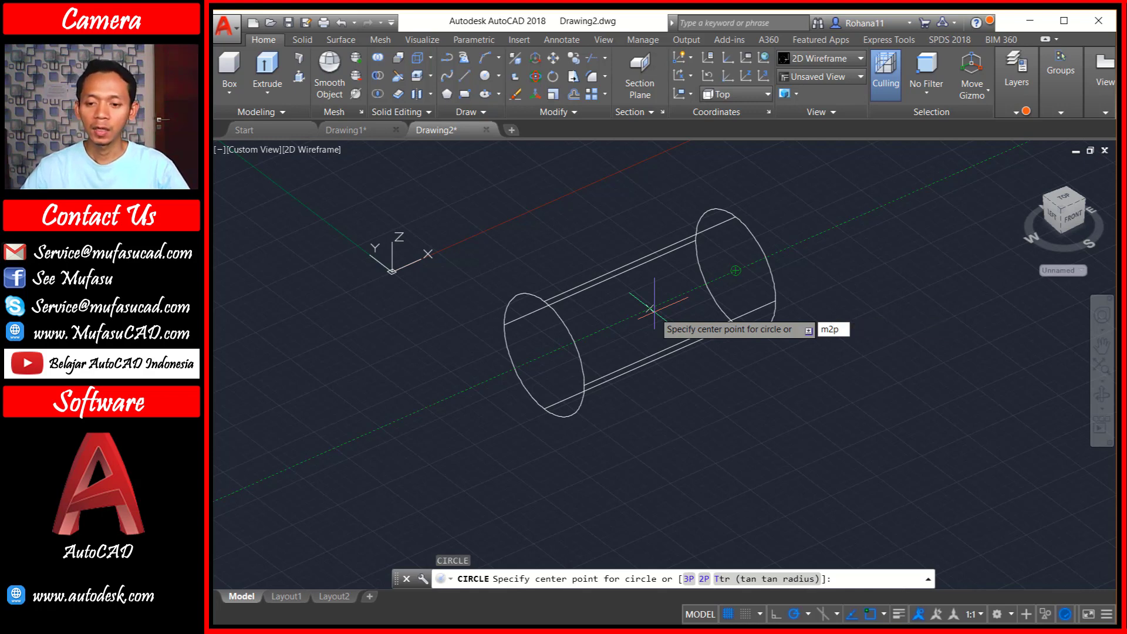
key(Return)
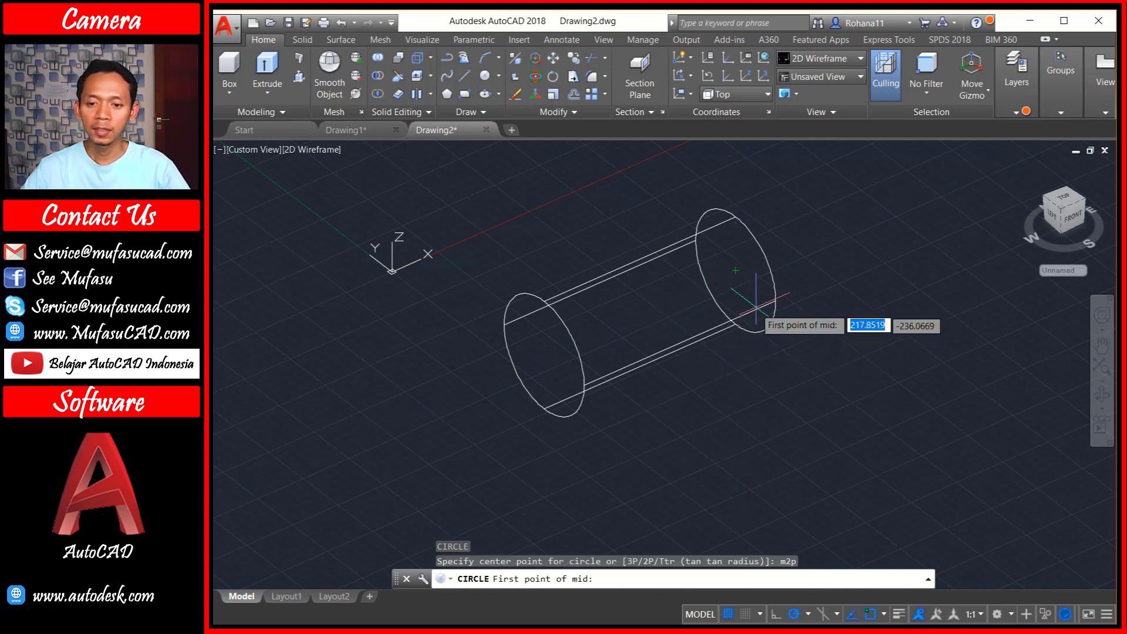
click(735, 270)
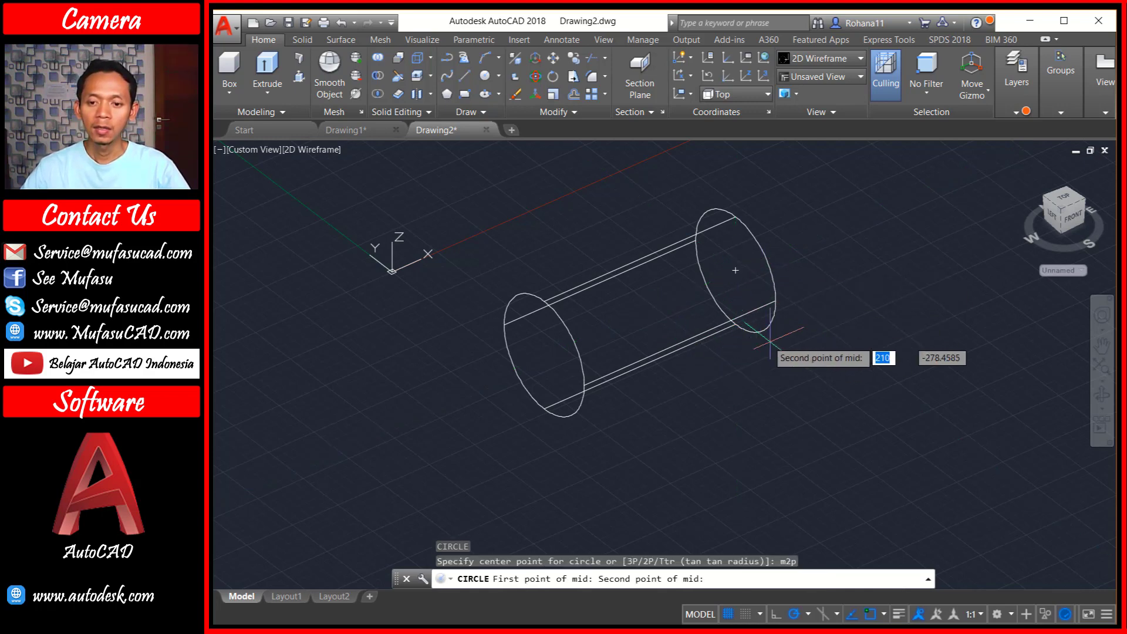
mouse_move(767, 352)
shift+middle_down()
mouse_move(654, 350)
mouse_move(531, 282)
shift+middle_up()
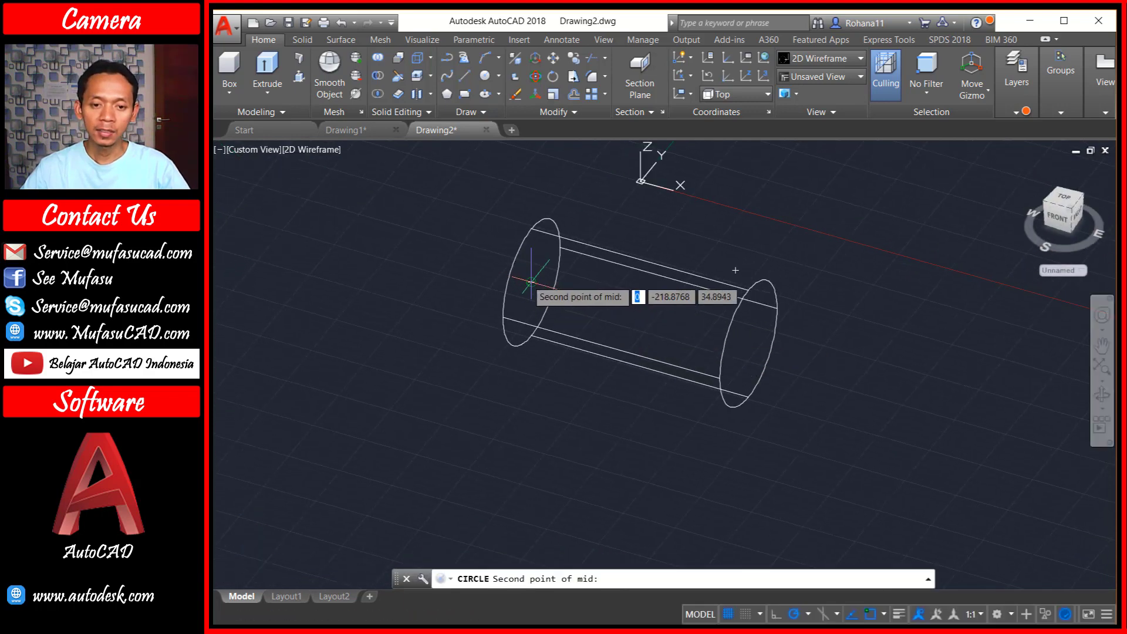
click(531, 282)
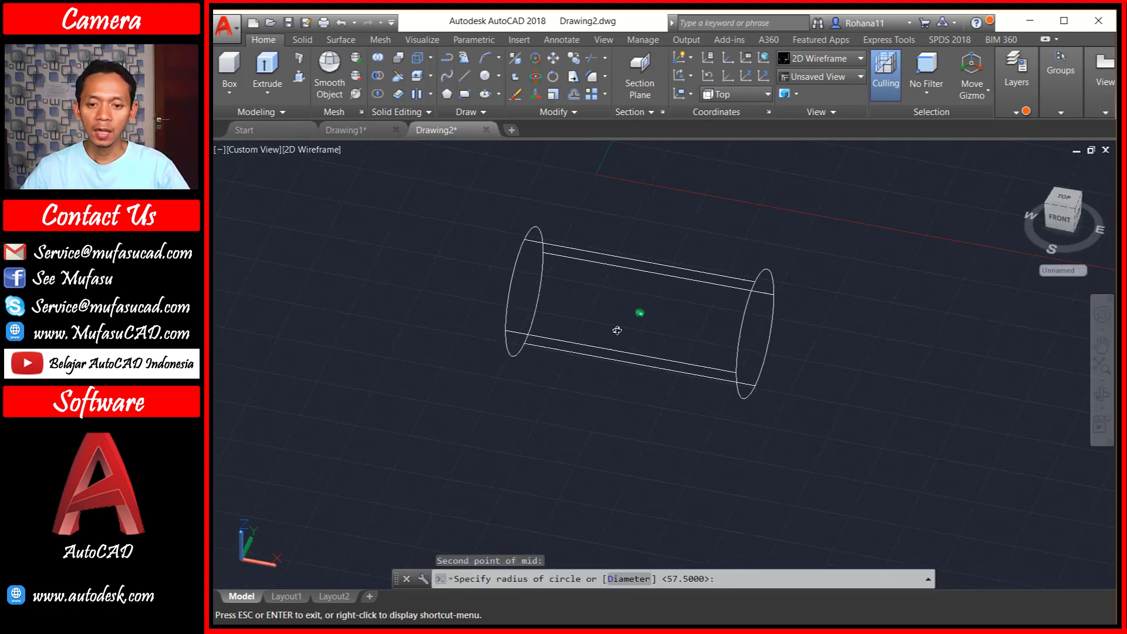
Give the midpoint circle a diameter of 115
shift+middle_drag(591, 323, 688, 307)
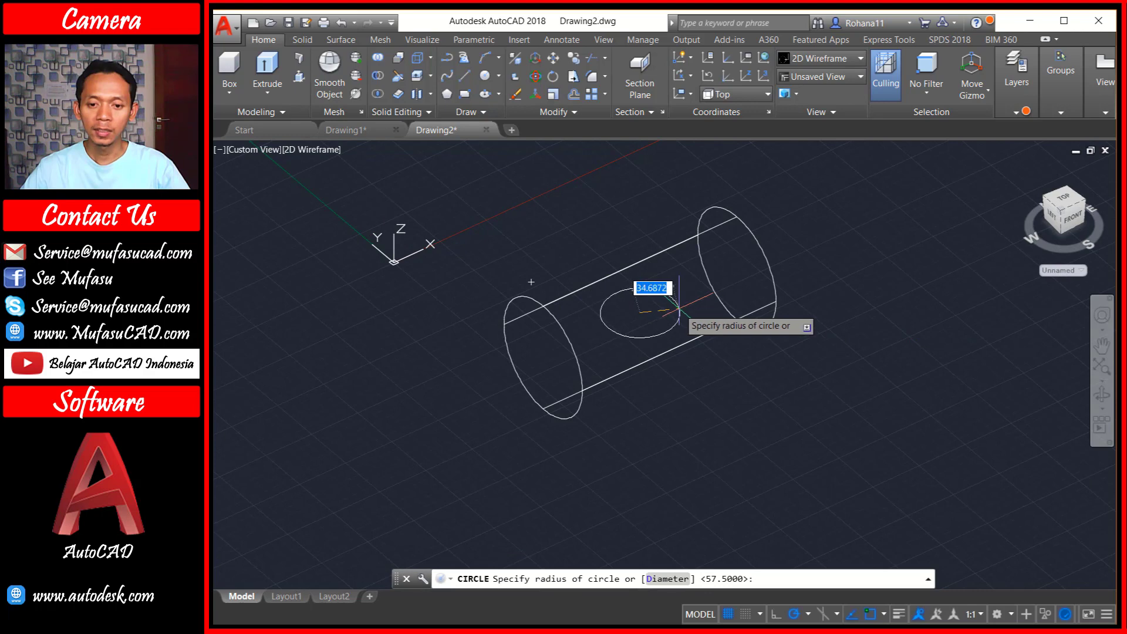
text(d)
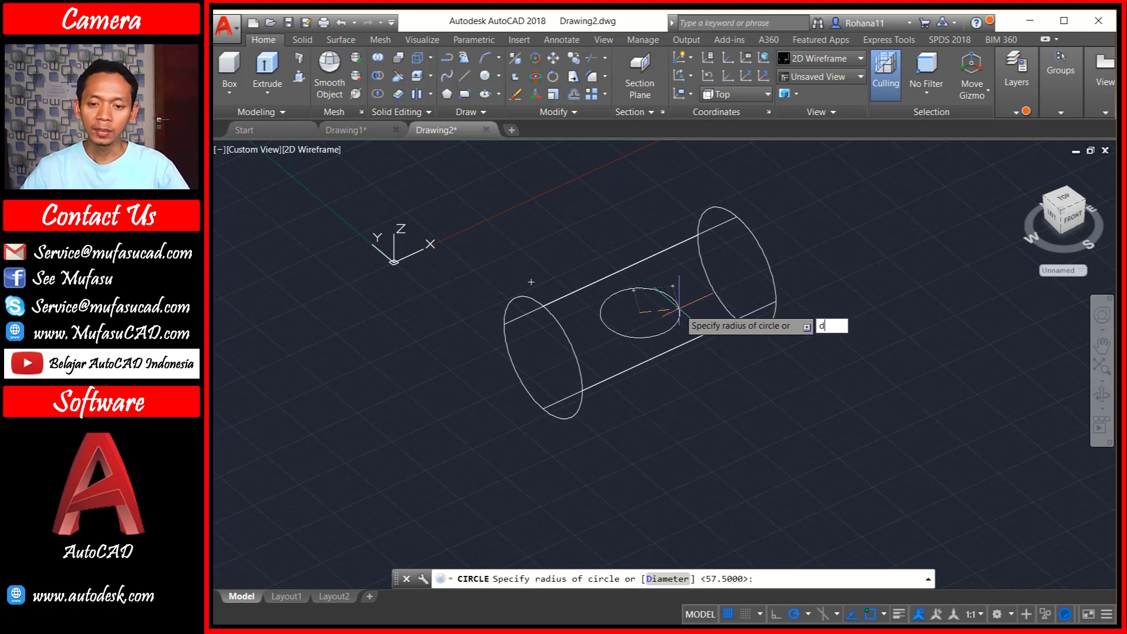
key(Return)
text(115)
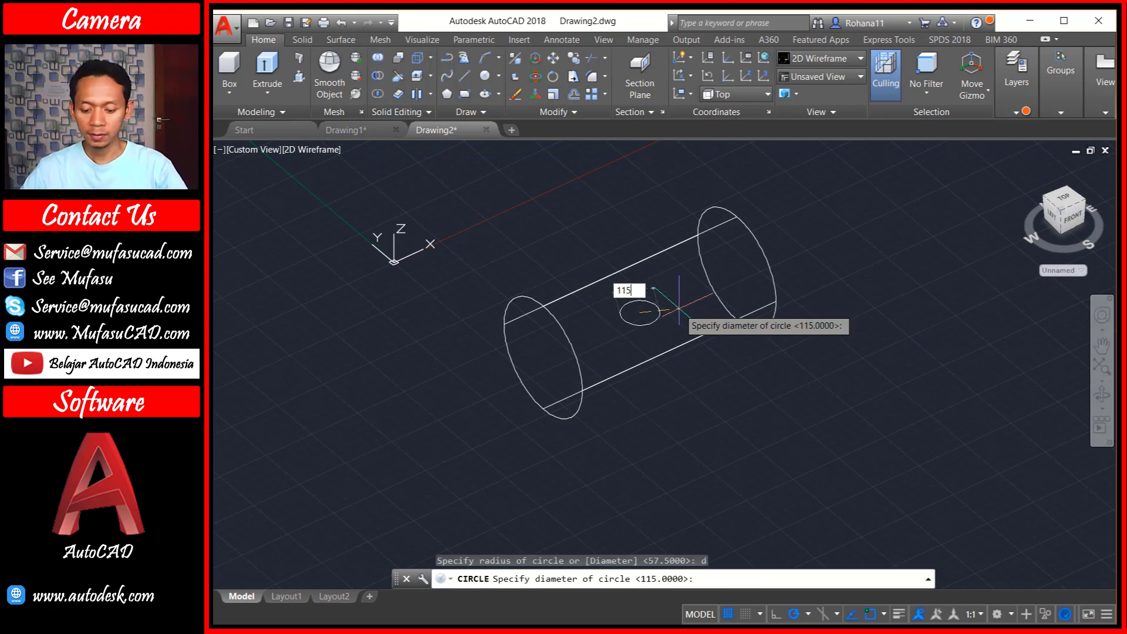
key(Return)
shift+middle_drag(721, 377, 718, 349)
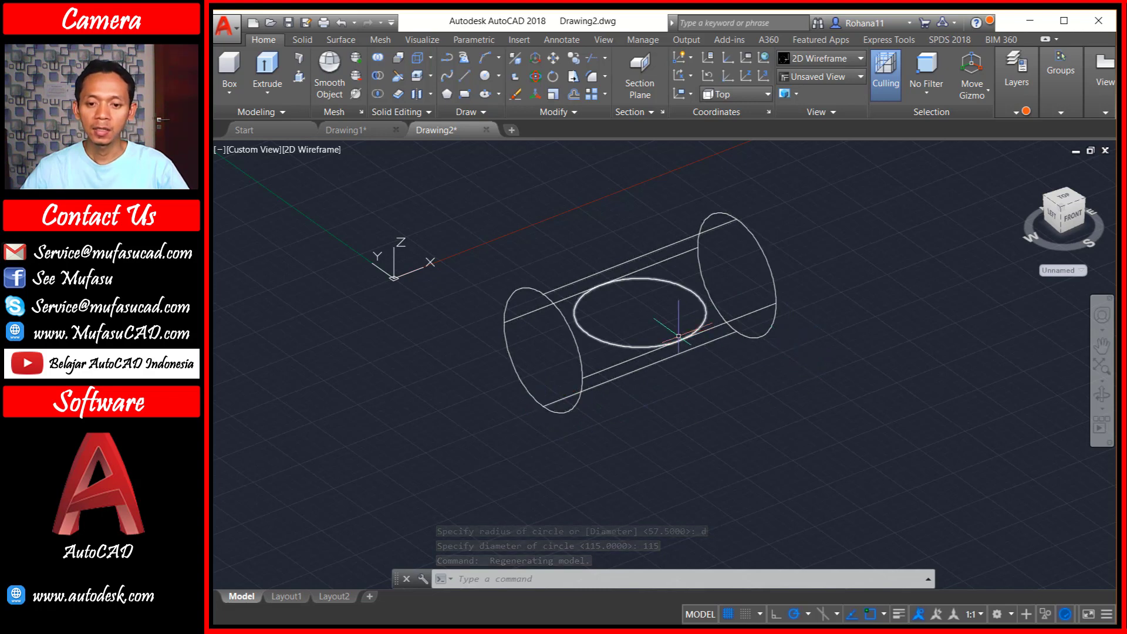
middle_drag(662, 322, 661, 346)
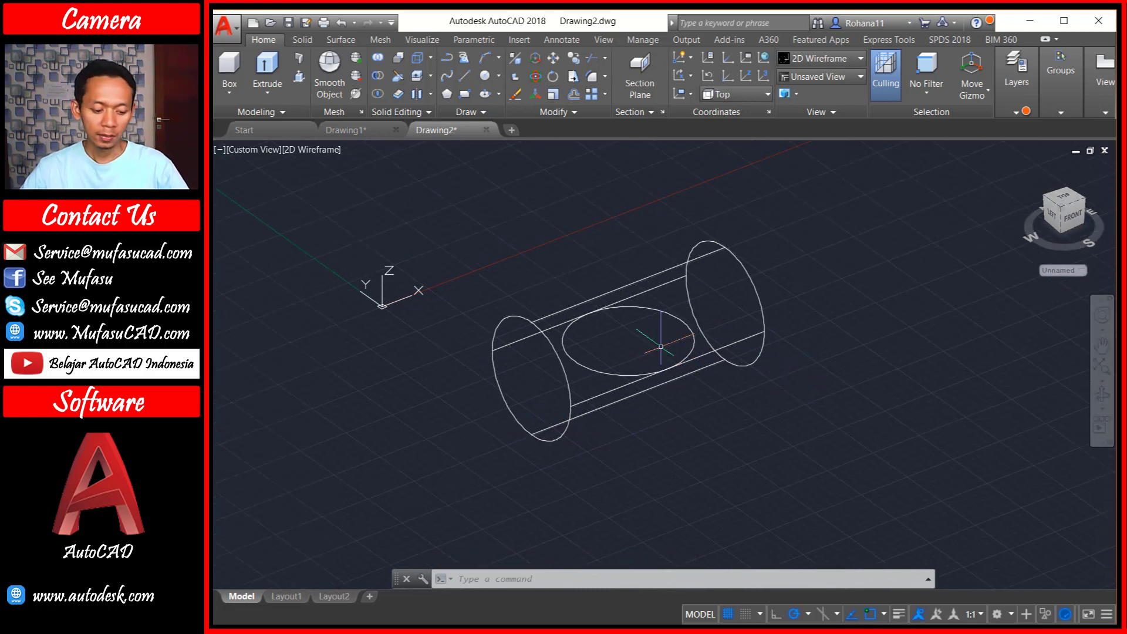
text(EXT)
key(Return)
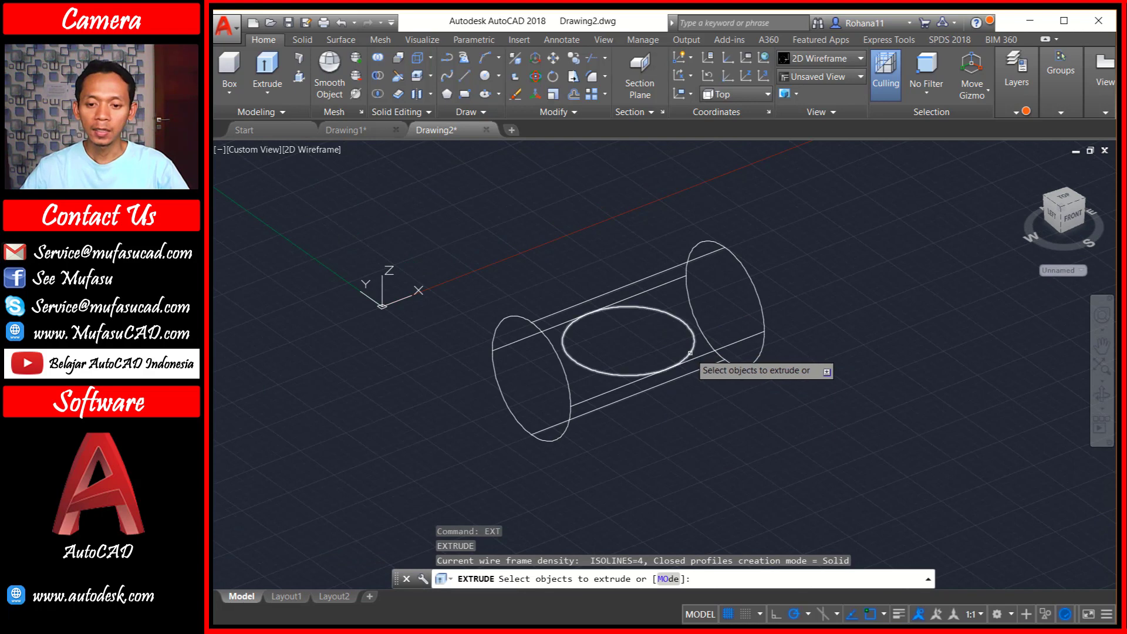
Extrude the middle circle 105 units upward to form the tee's vertical branch
click(685, 350)
key(Return)
text(105)
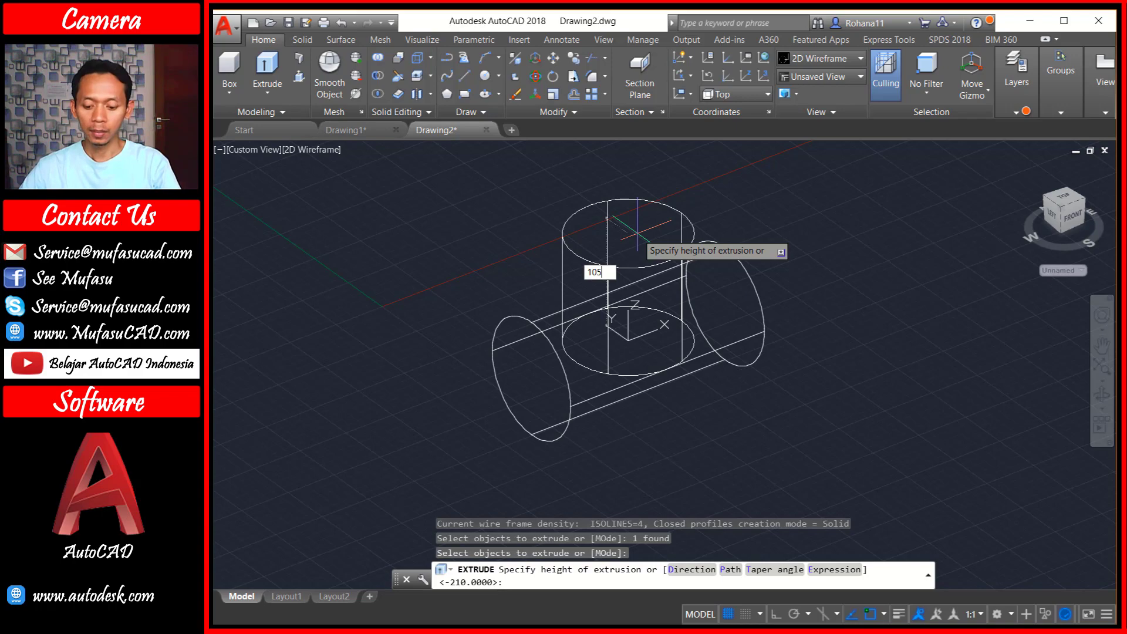
key(Return)
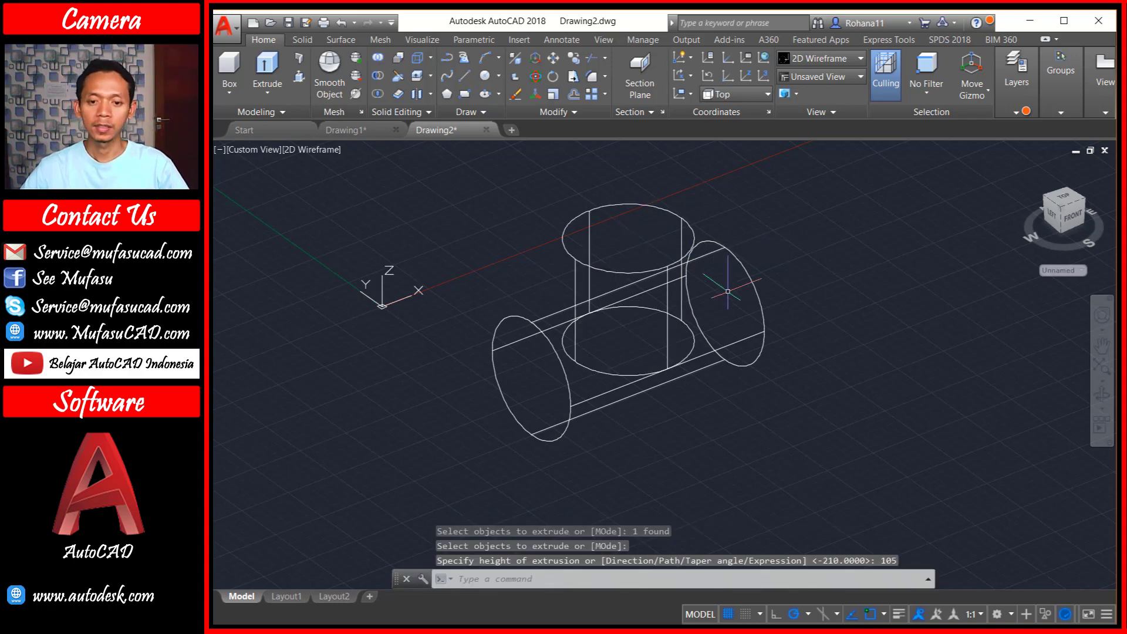
mouse_move(804, 335)
shift+middle_down()
mouse_move(710, 296)
mouse_move(740, 320)
mouse_move(782, 327)
mouse_move(788, 312)
shift+middle_up()
text(unio)
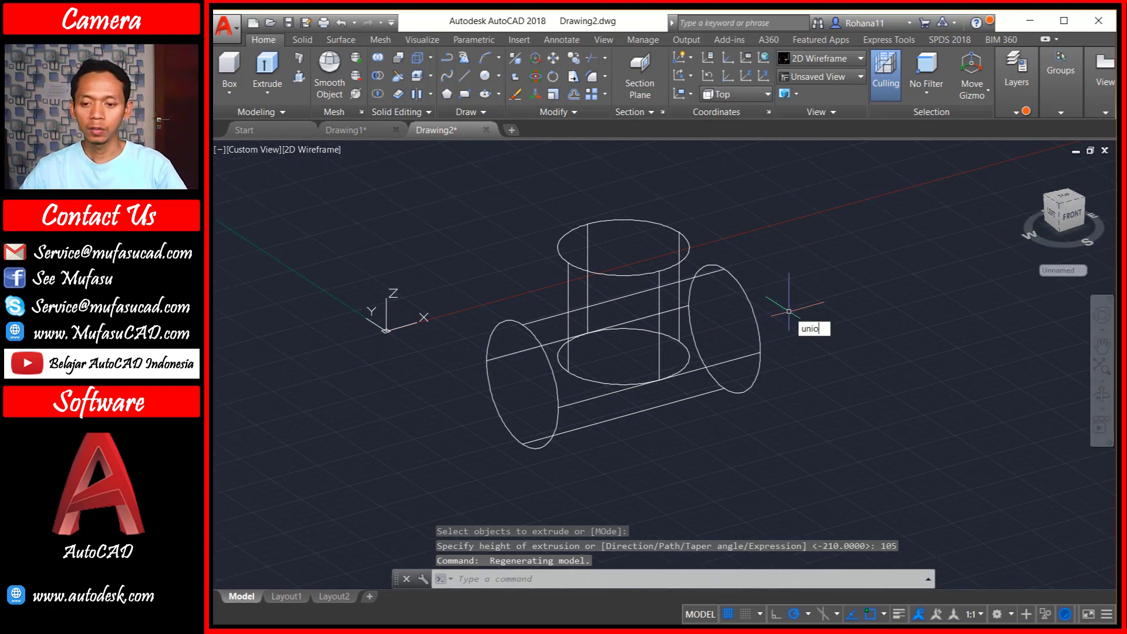
Union the horizontal pipe and the vertical branch into one tee solid
text(n)
key(Return)
click(794, 229)
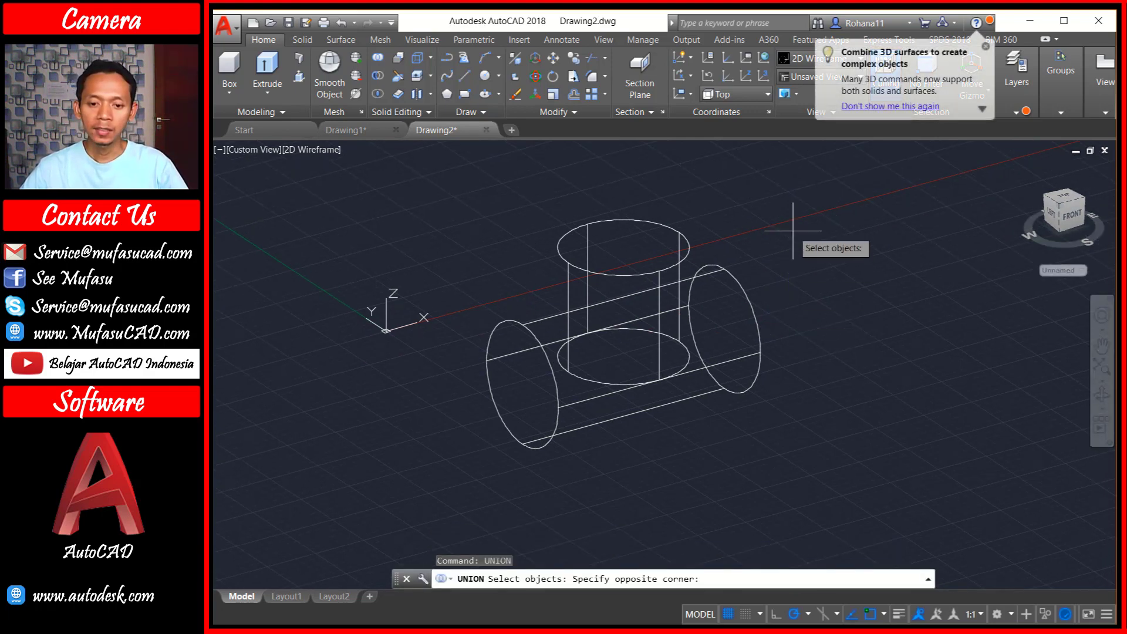
click(669, 367)
key(Return)
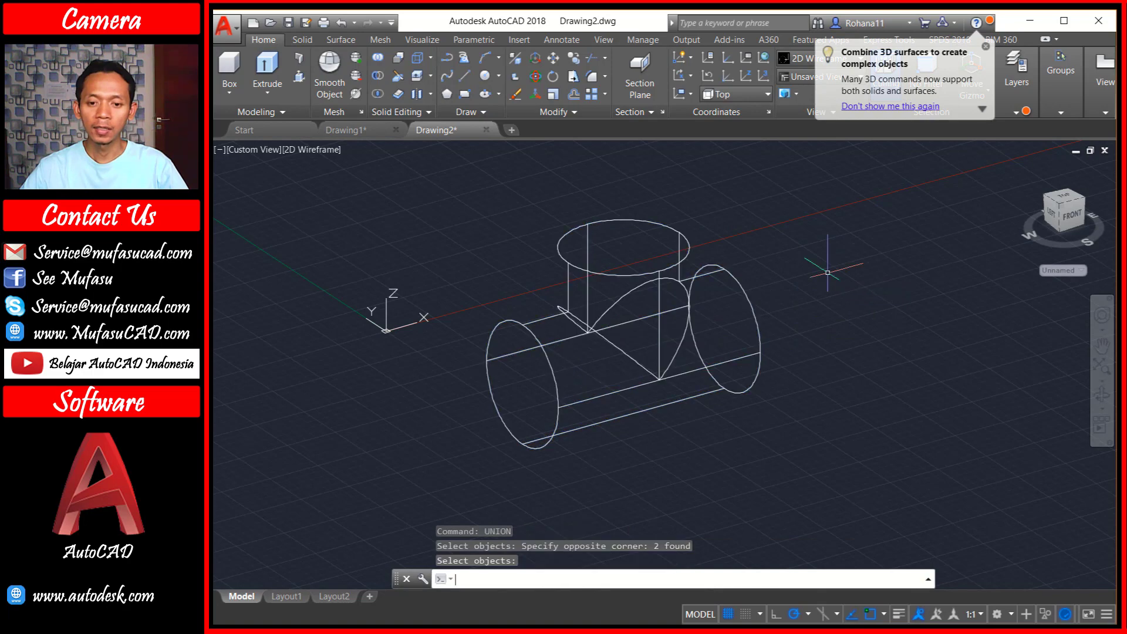
mouse_move(803, 332)
shift+middle_down()
mouse_move(760, 302)
mouse_move(775, 321)
shift+middle_up()
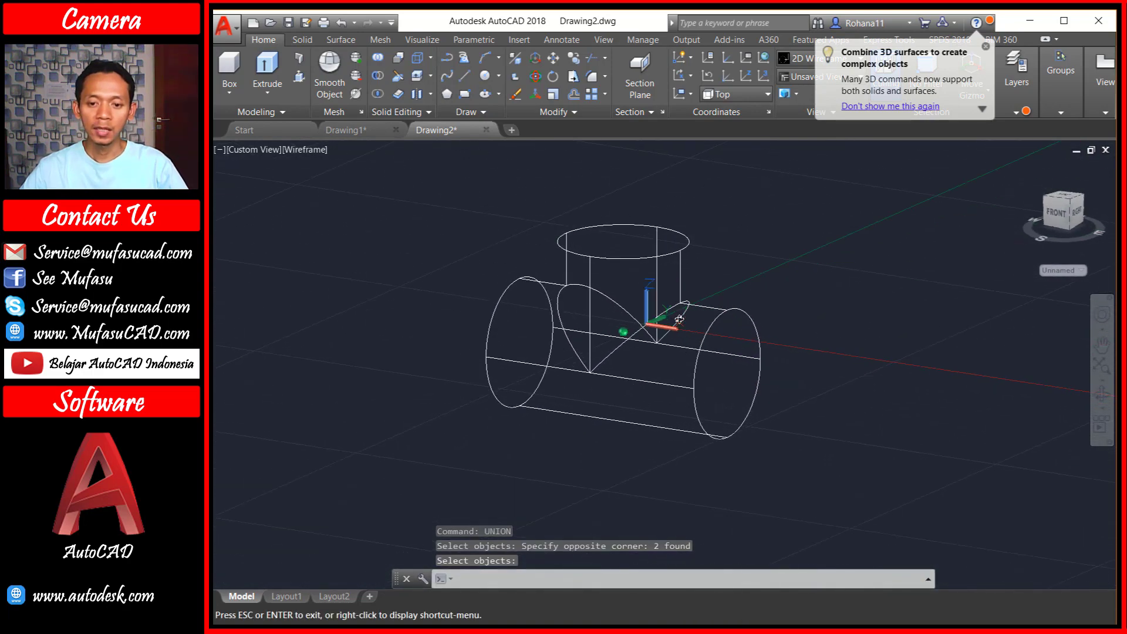
Switch the visual style to Shades of Gray so the tee appears shaded
click(316, 150)
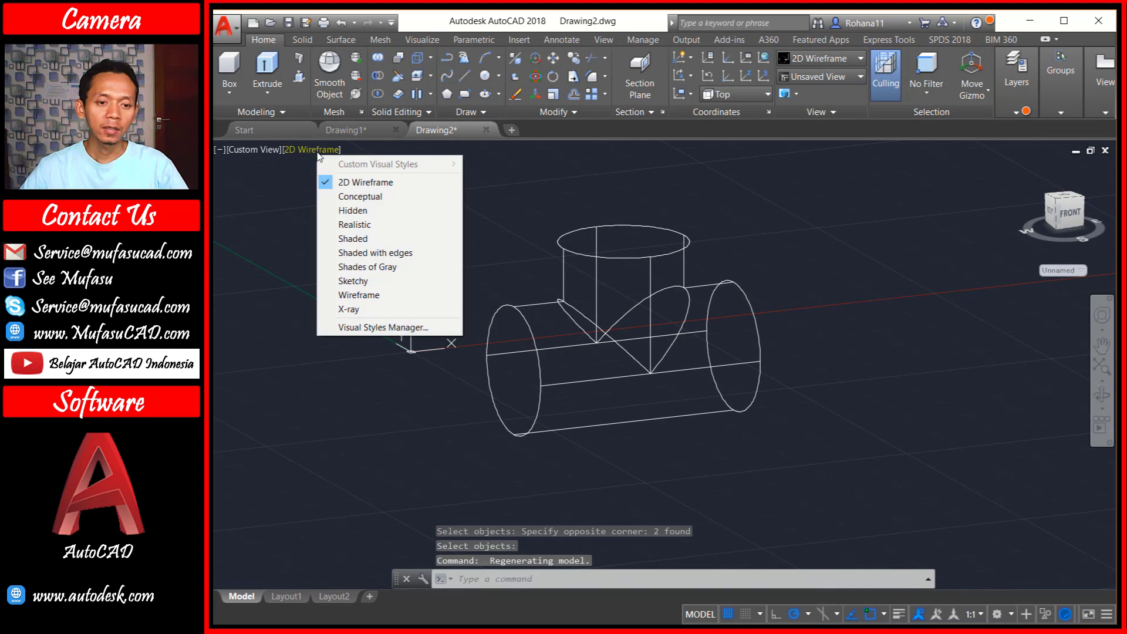
click(387, 267)
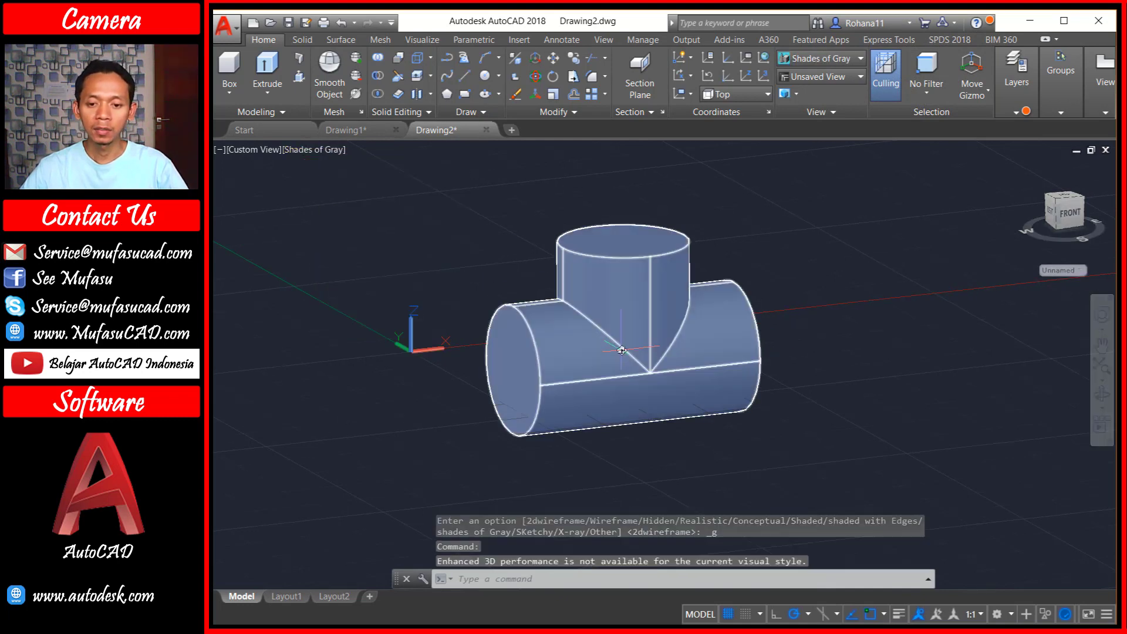
mouse_move(624, 331)
shift+middle_down()
mouse_move(732, 374)
mouse_move(640, 375)
shift+middle_up()
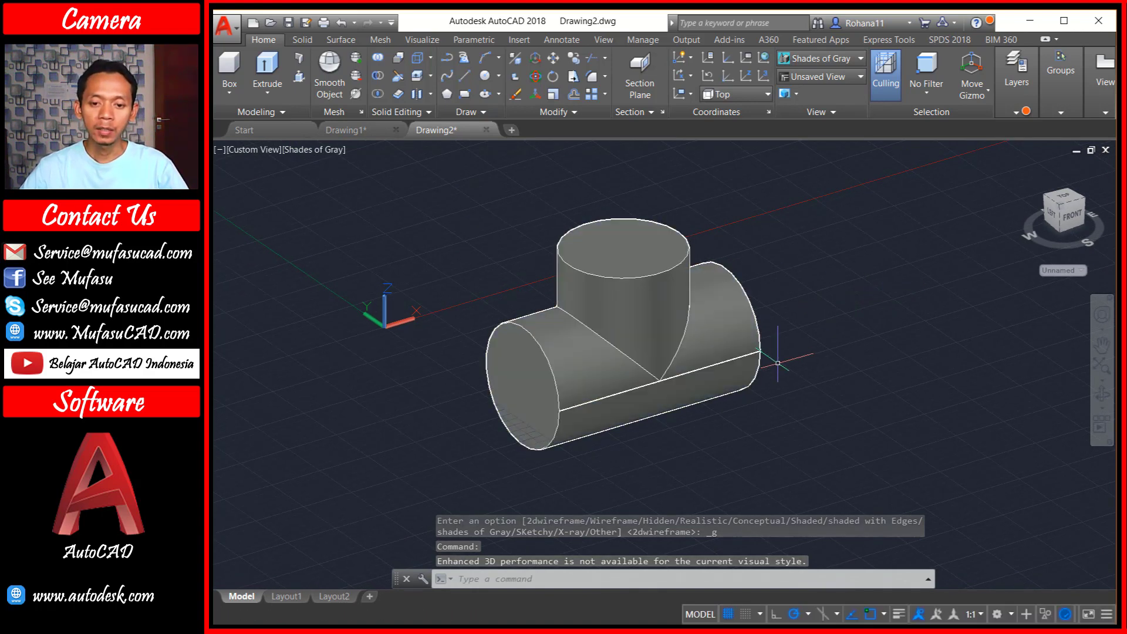
middle_drag(699, 381, 692, 374)
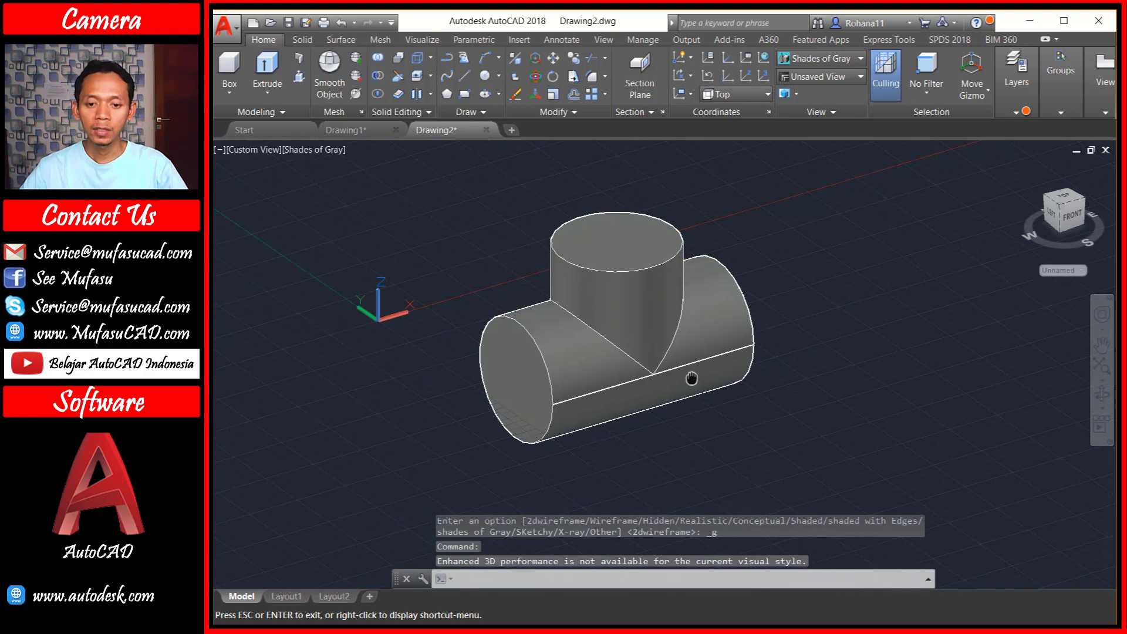
text(S)
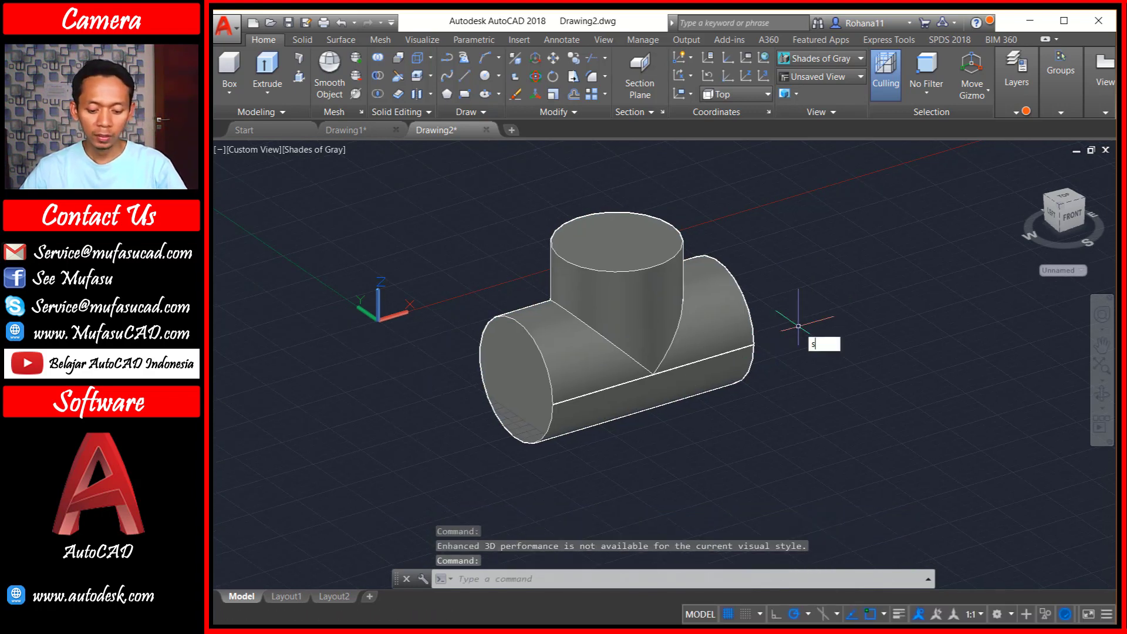
text(OLID)
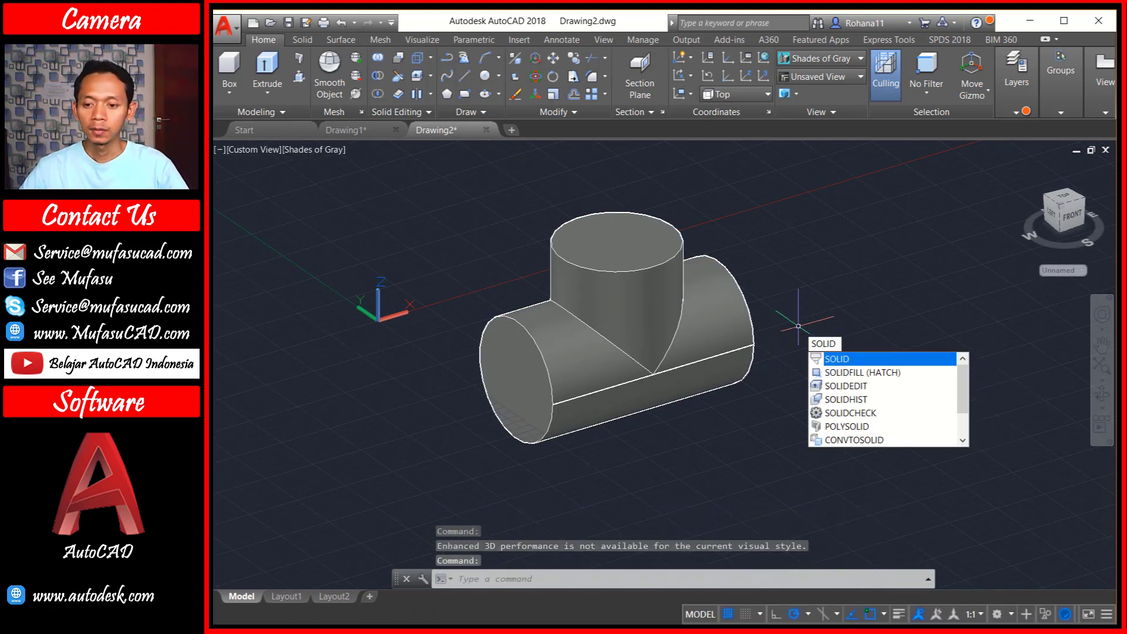
Shell the tee with a 9 wall thickness, leaving the branch top and both pipe ends open
click(853, 388)
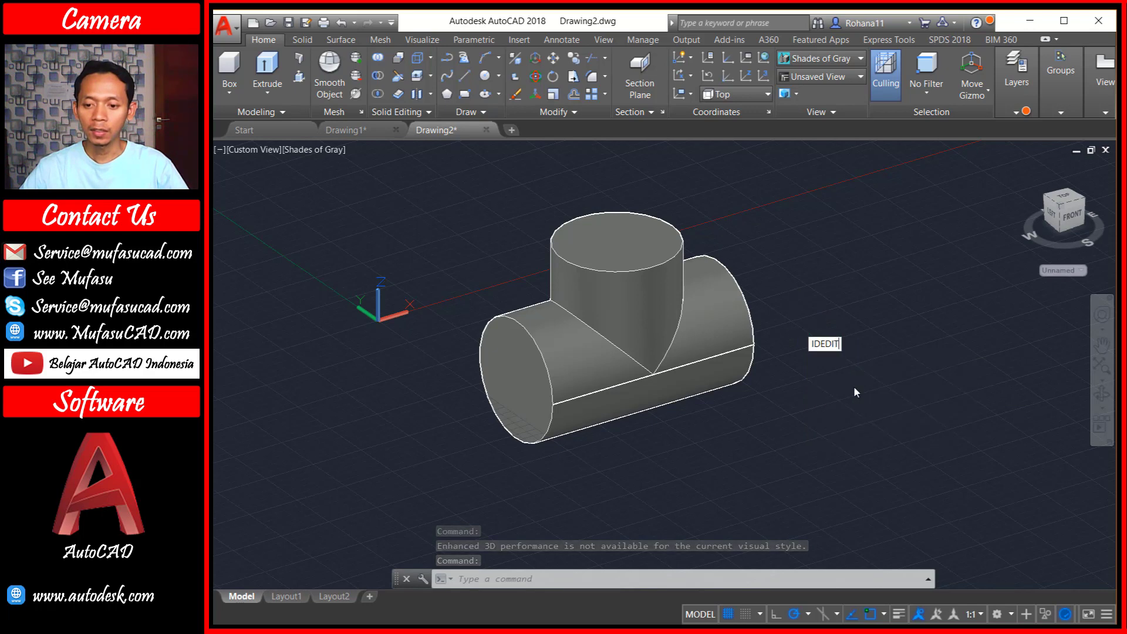
key(Return)
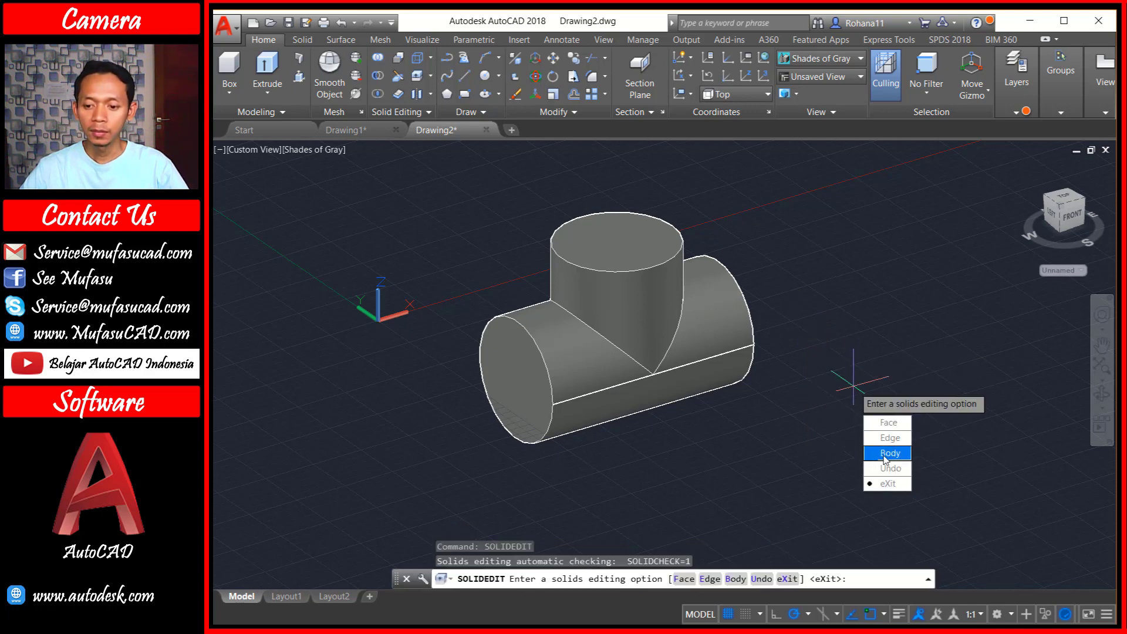
click(885, 453)
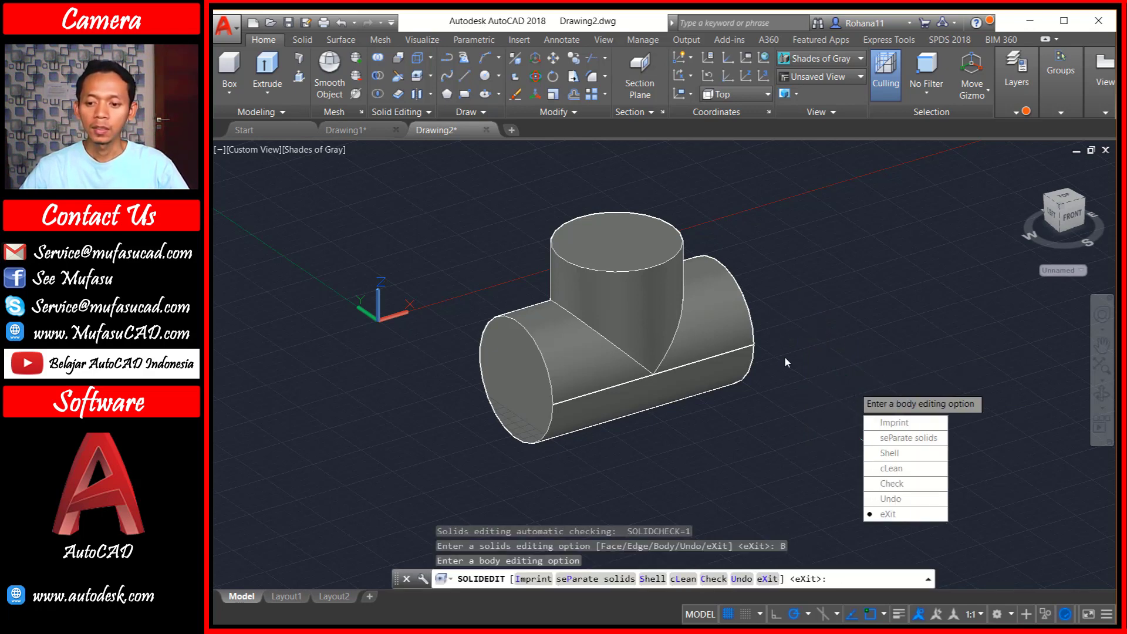
click(886, 454)
click(613, 317)
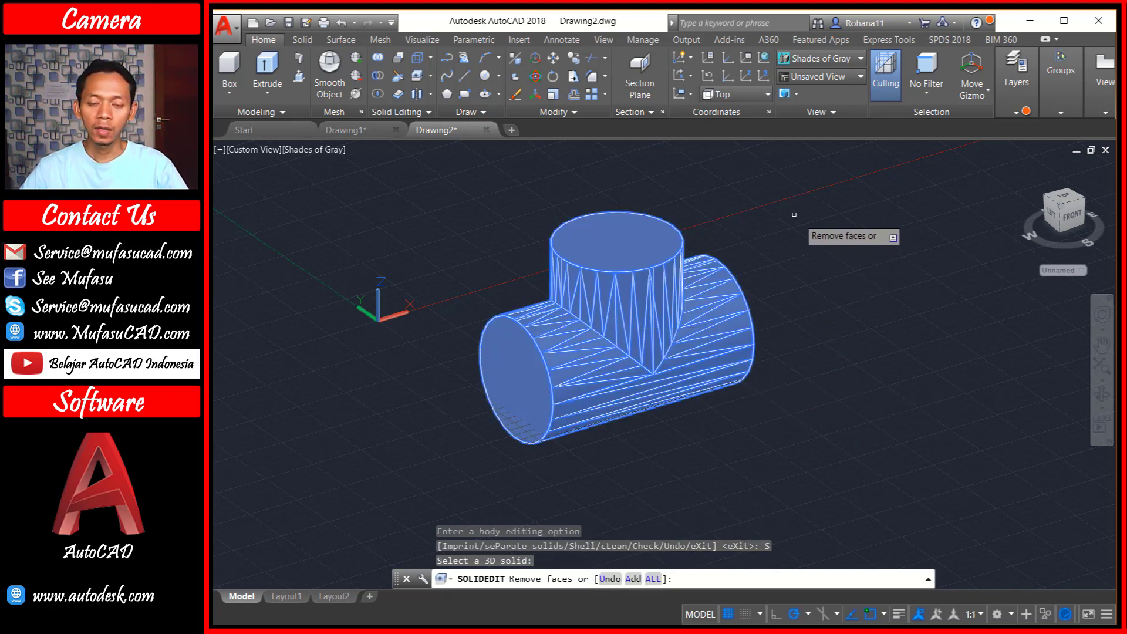
click(606, 255)
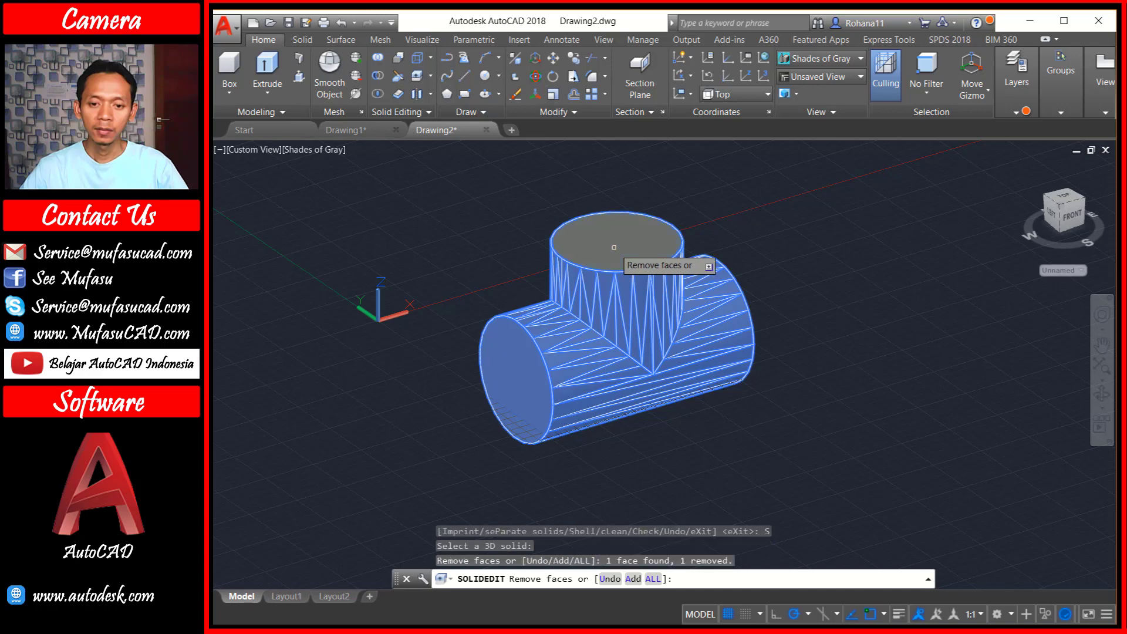
click(519, 370)
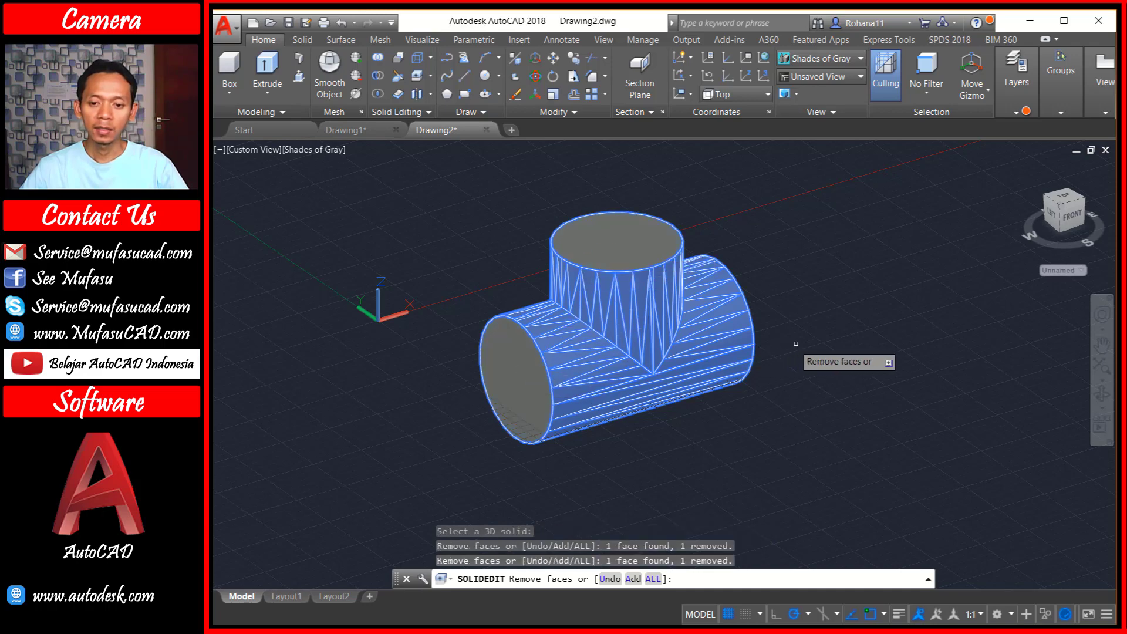
mouse_move(807, 352)
shift+middle_down()
mouse_move(712, 343)
mouse_move(711, 381)
shift+middle_up()
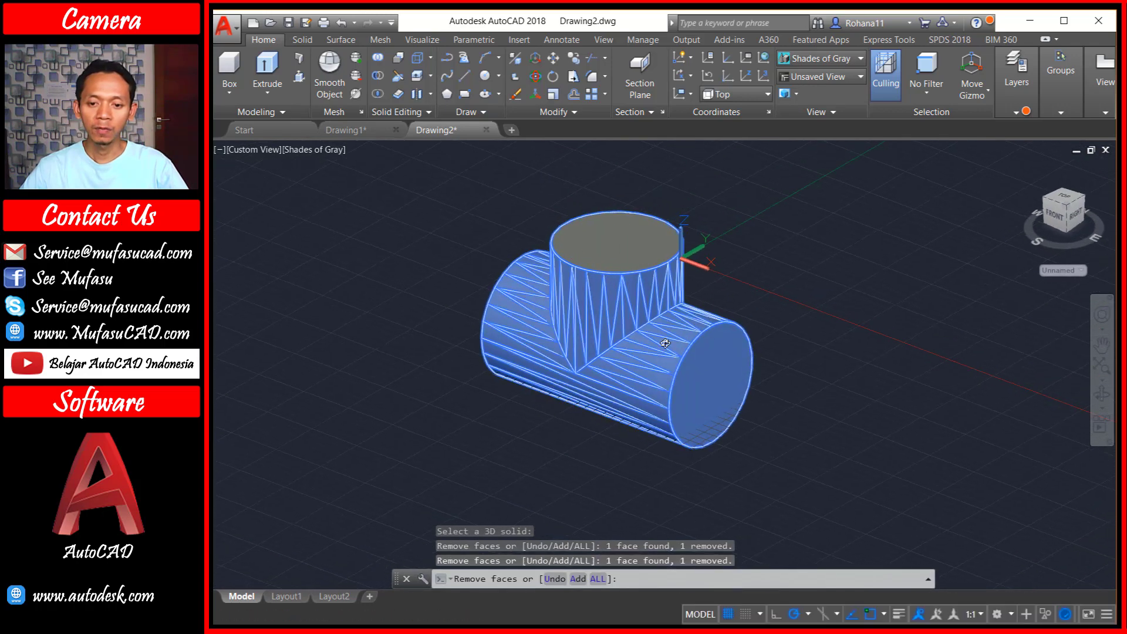
click(713, 387)
key(Return)
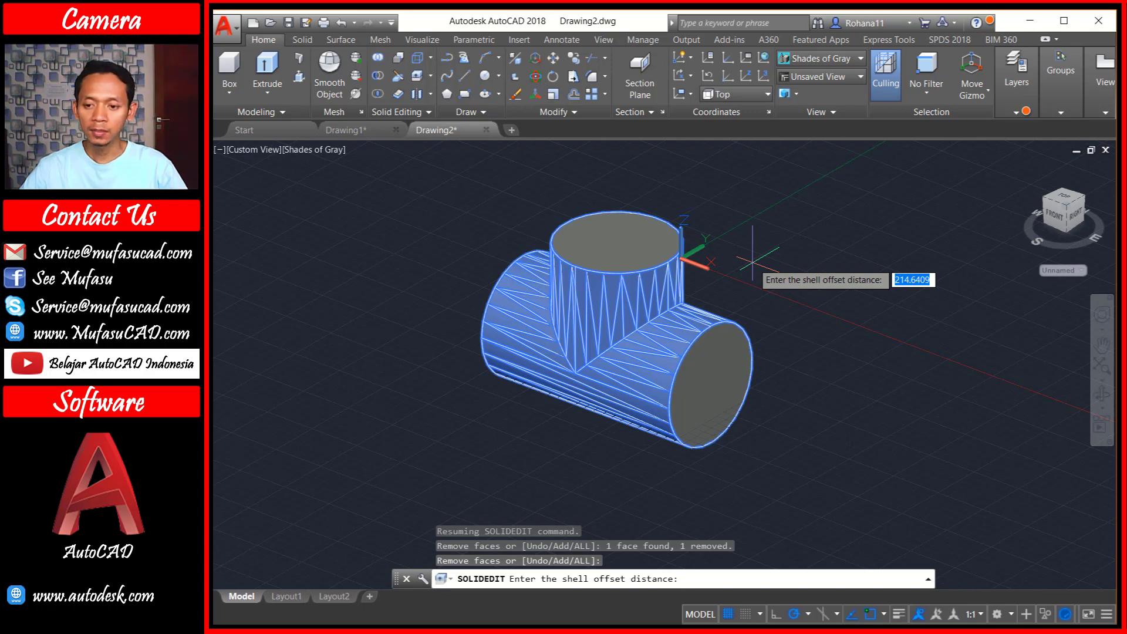
text(2)
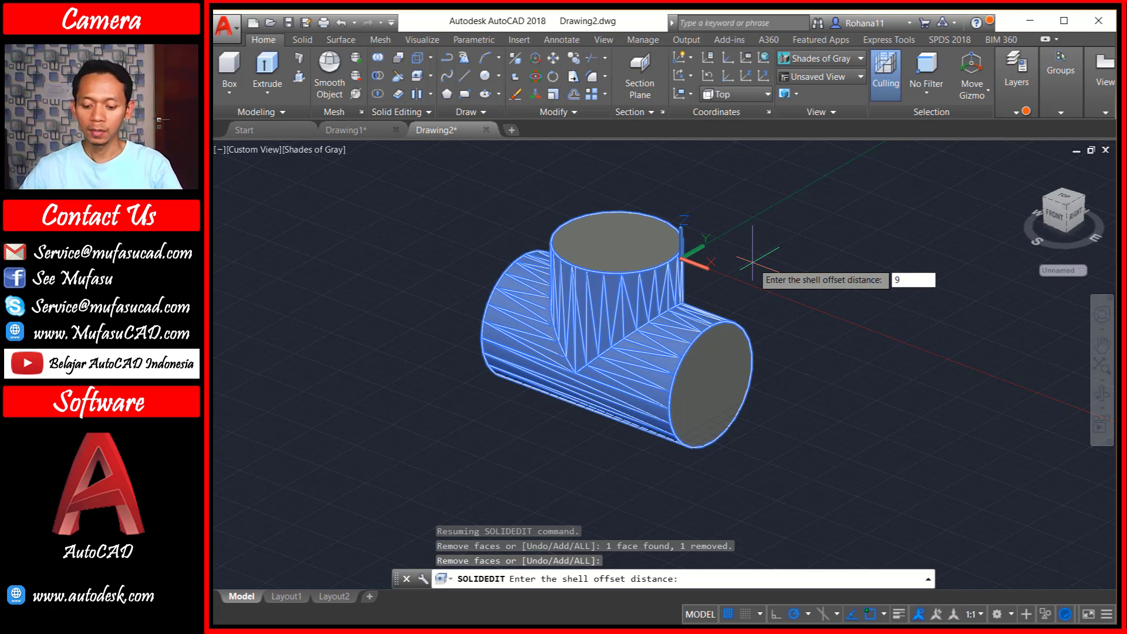
key(Return)
key(Return)
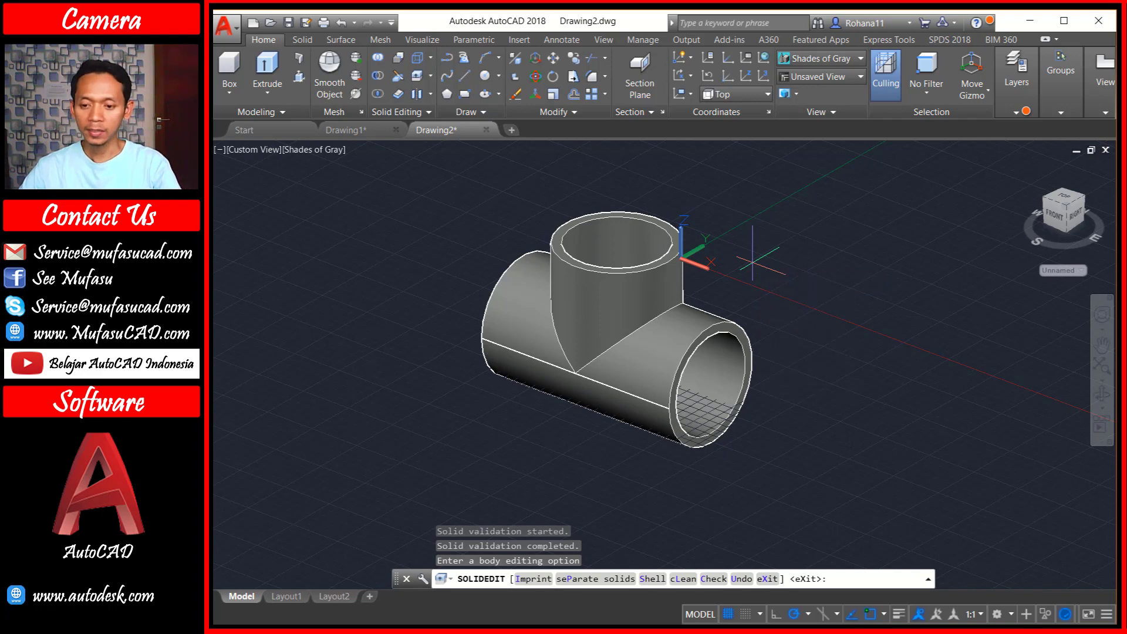
key(Return)
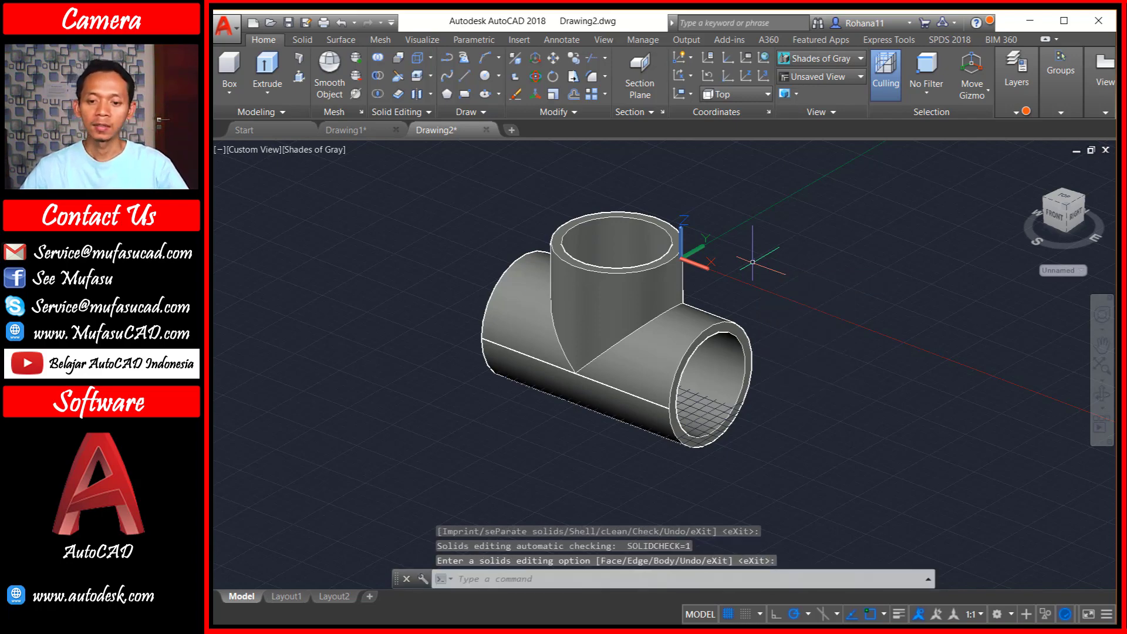
Raise FACETRES to 10 to smooth the hollow tee's curved surfaces
mouse_move(752, 262)
shift+middle_down()
mouse_move(804, 265)
mouse_move(717, 292)
mouse_move(734, 271)
shift+middle_up()
text(FA)
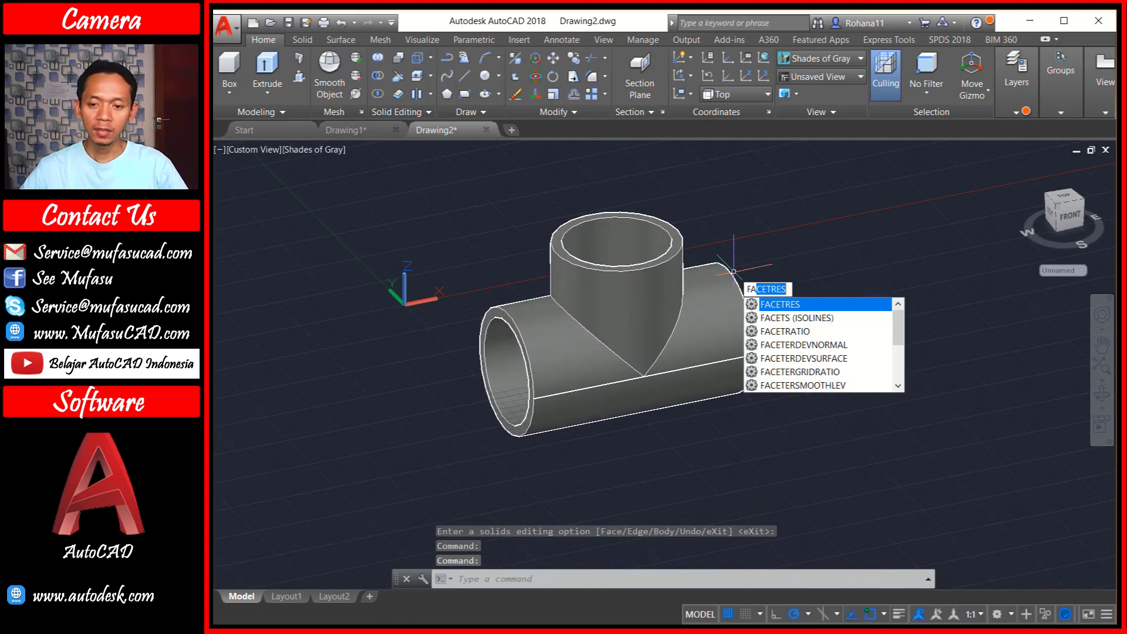
key(Return)
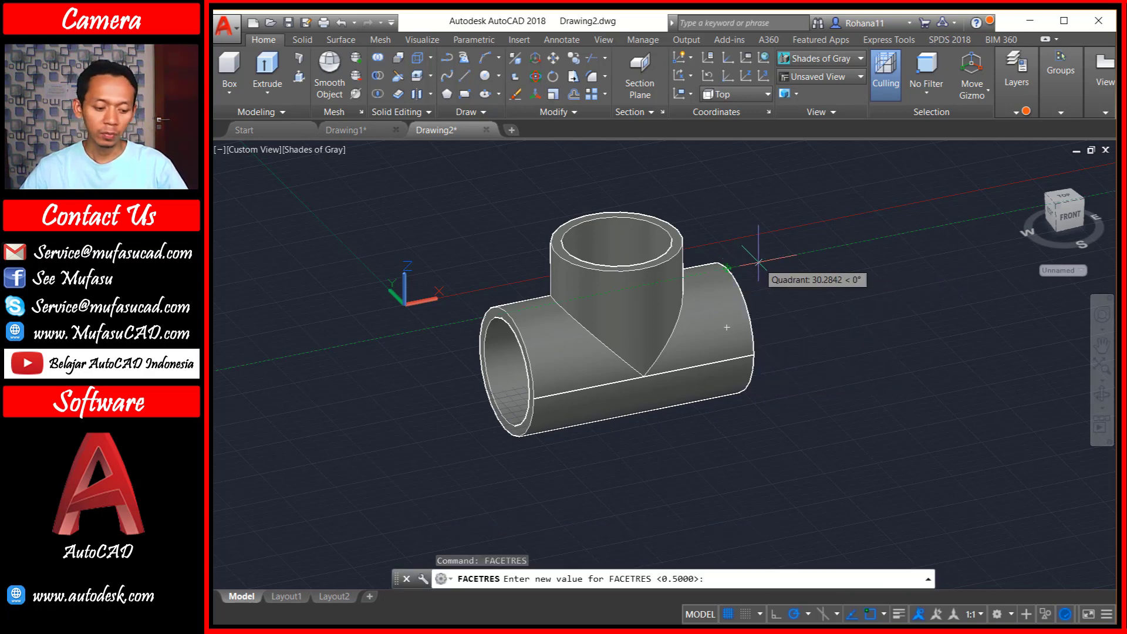
text(10)
key(Return)
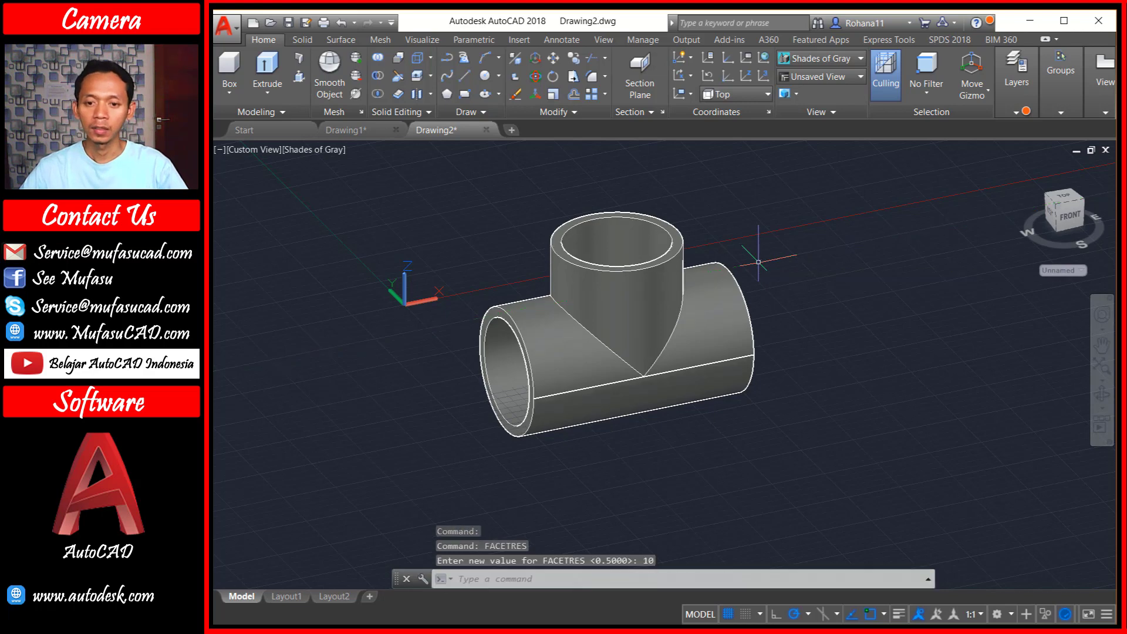
shift+middle_drag(715, 287, 637, 301)
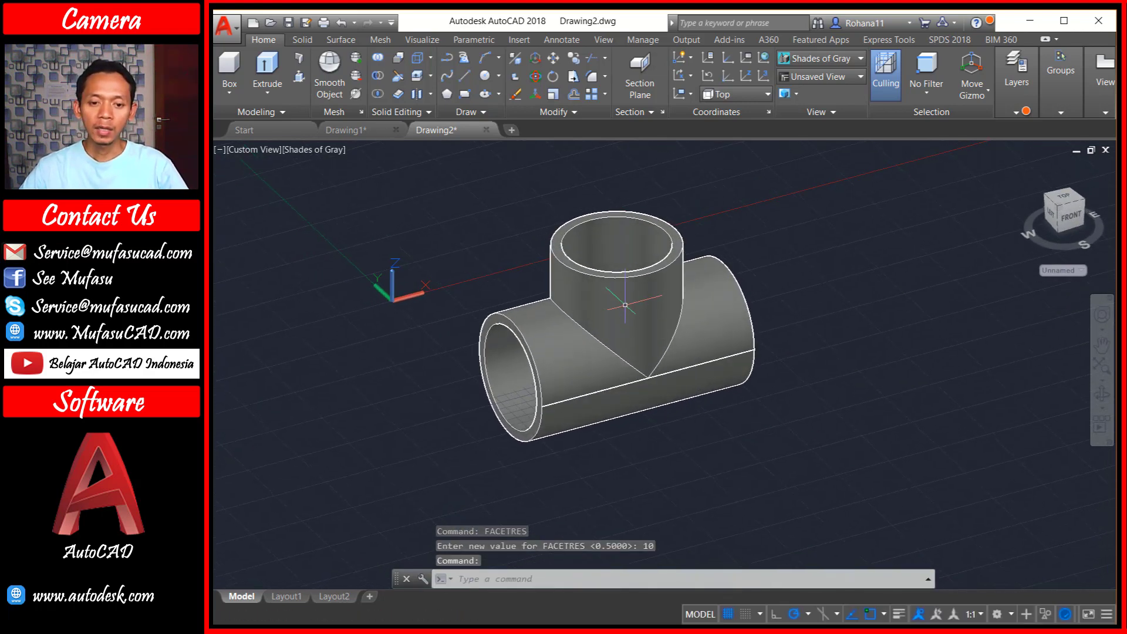
scroll(511, 332, up, 2)
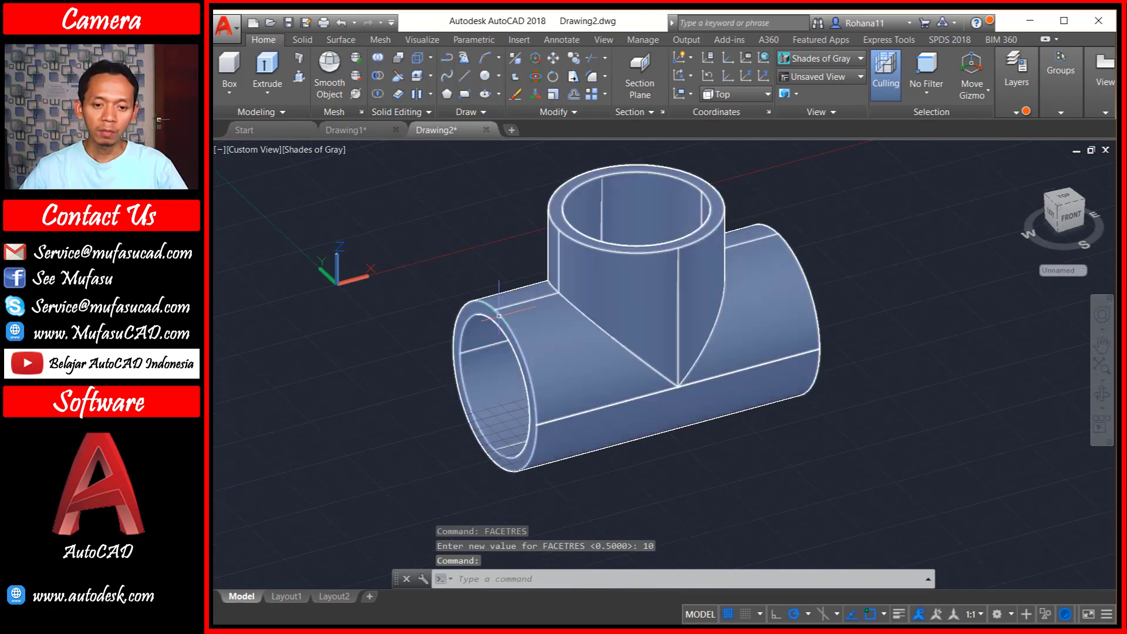
middle_drag(859, 292, 859, 301)
text(hamfere)
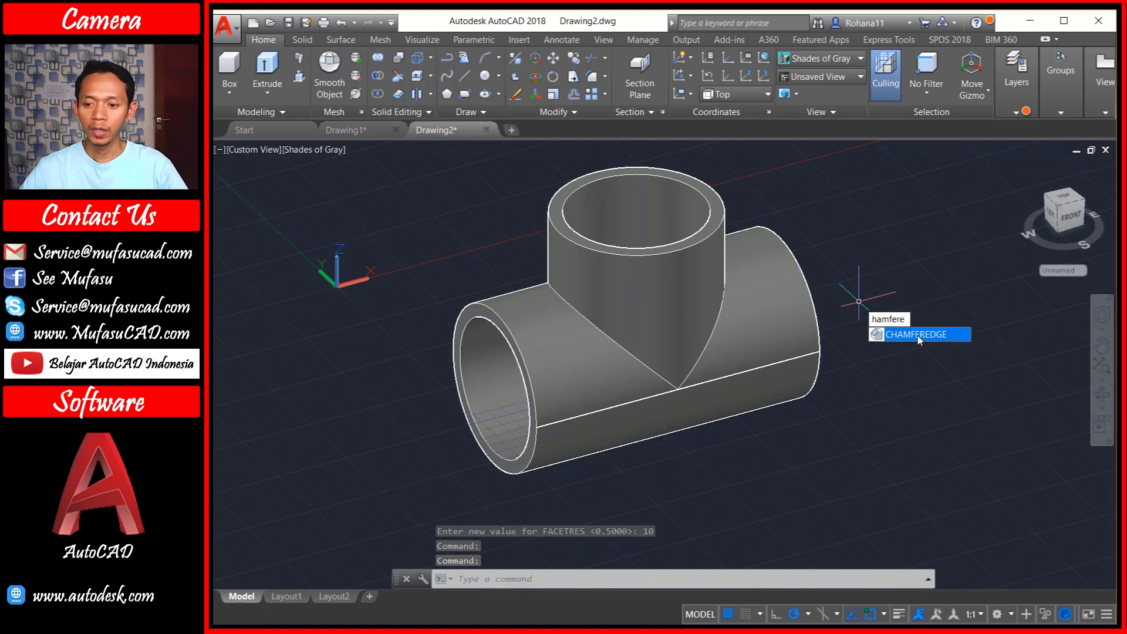
Chamfer the pipe's left-end edge with both chamfer distances set to 8
click(918, 338)
text(d)
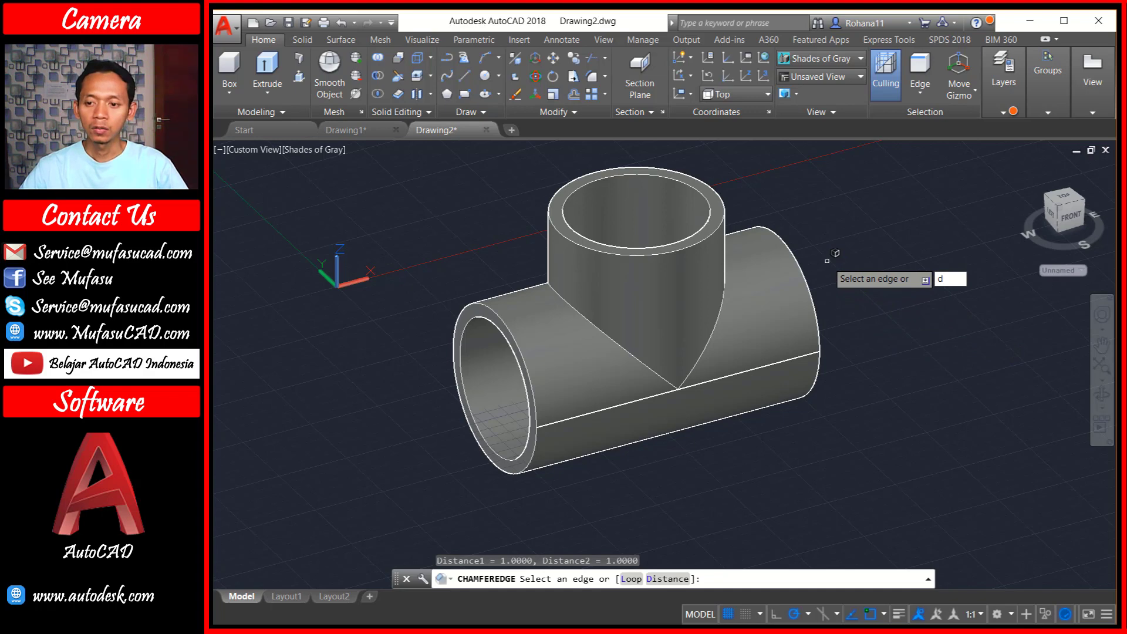
key(Return)
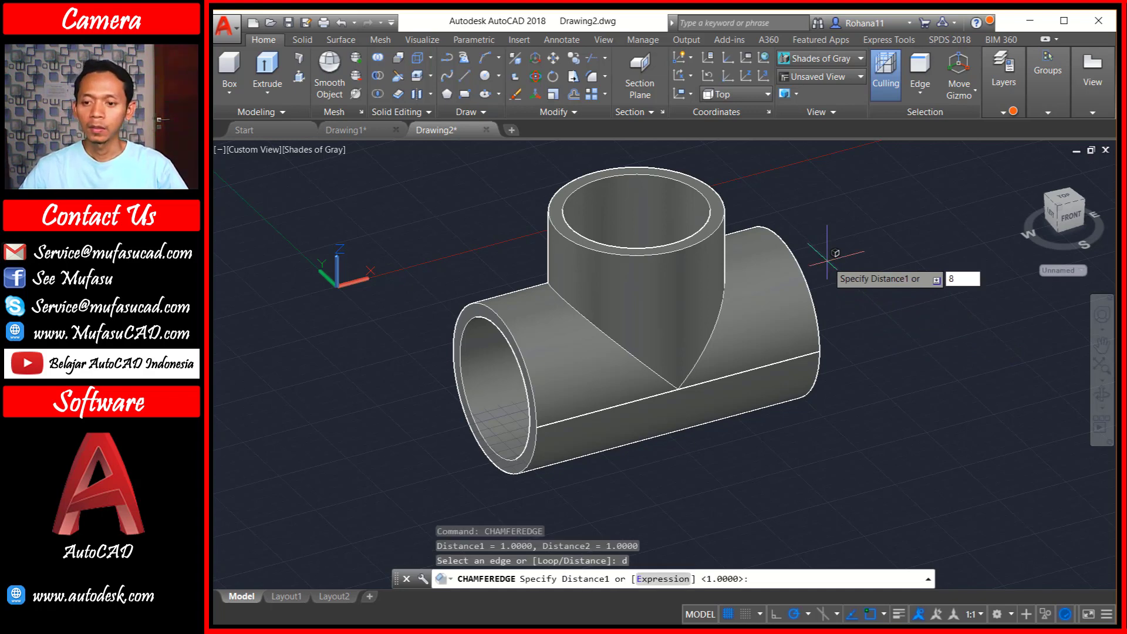
key(Return)
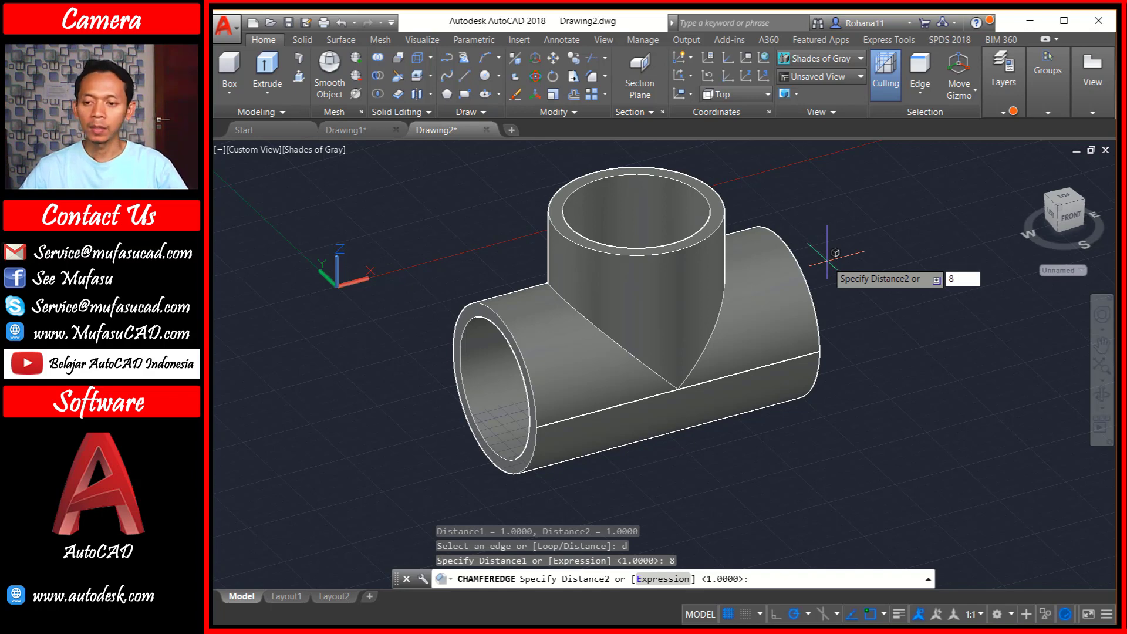
key(Return)
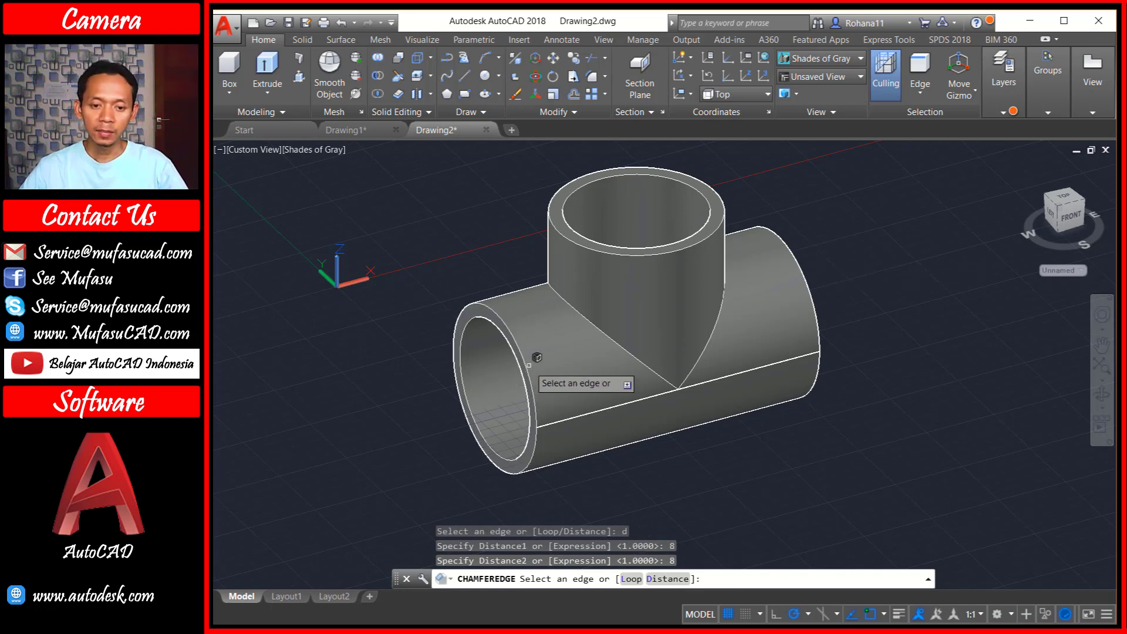
click(529, 365)
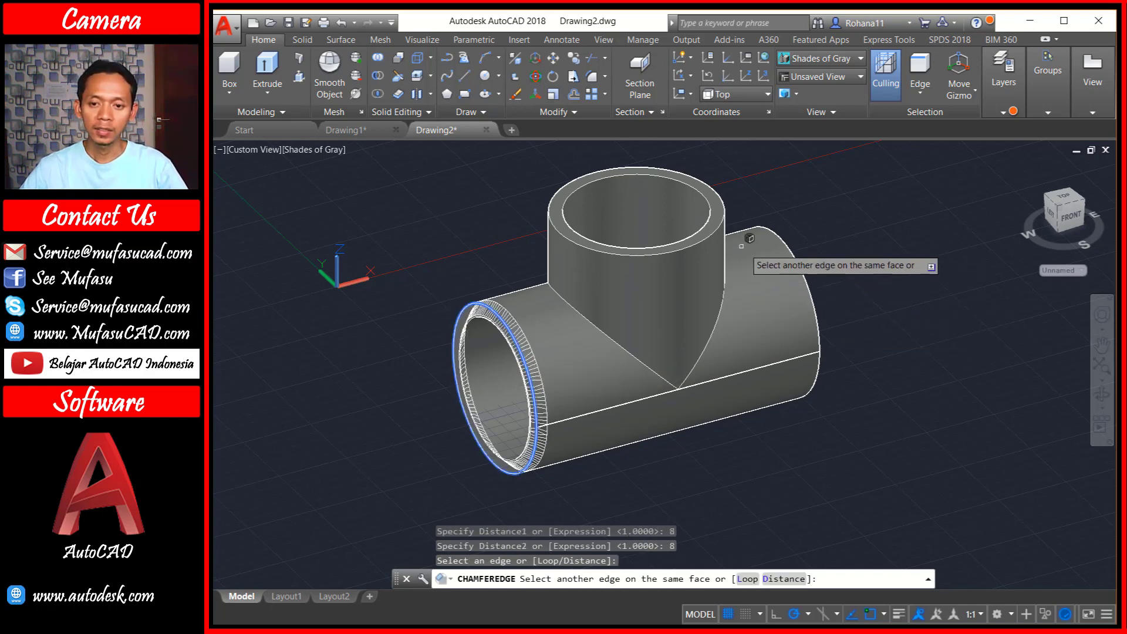
click(711, 233)
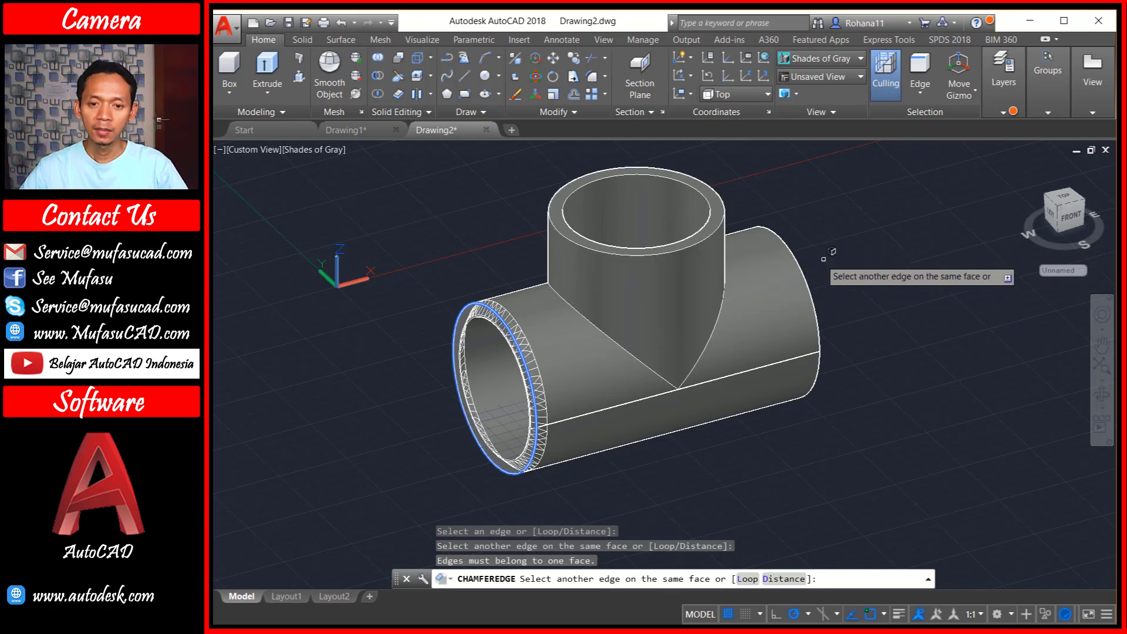
click(704, 236)
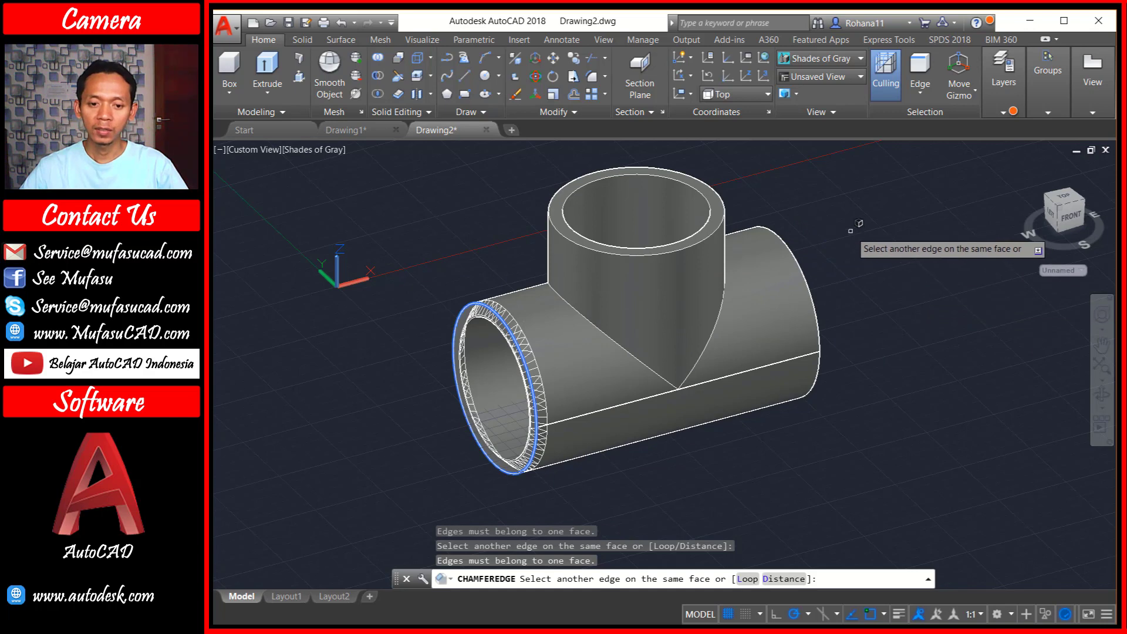
key(Return)
key(Return)
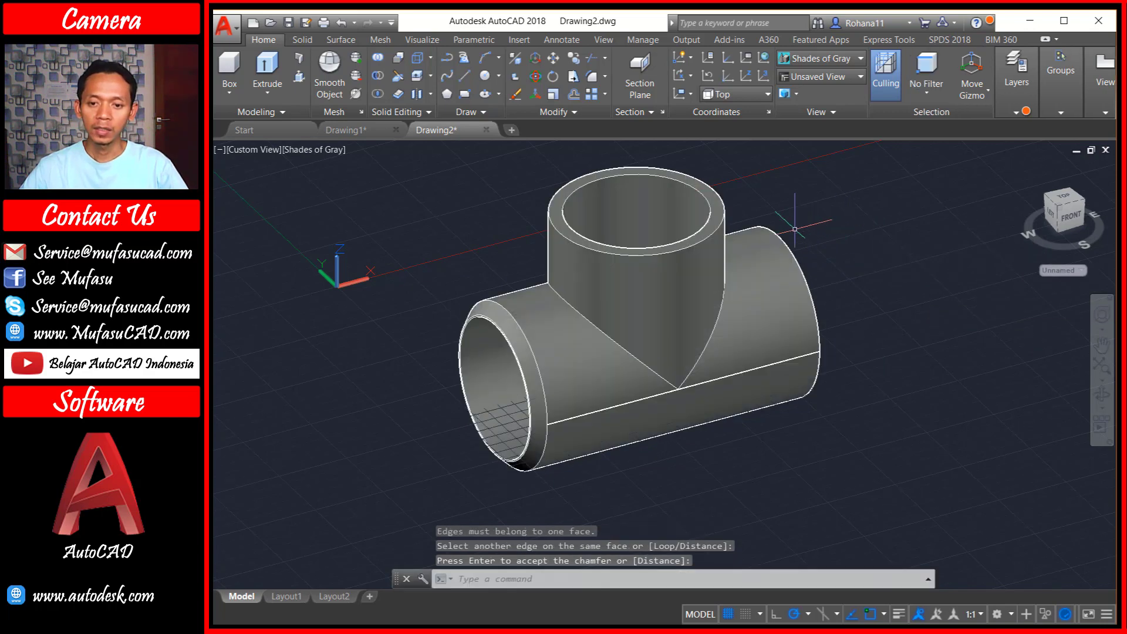
Chamfer the top branch rim and right pipe end, then undo the right-end chamfer
key(Return)
click(723, 234)
key(Return)
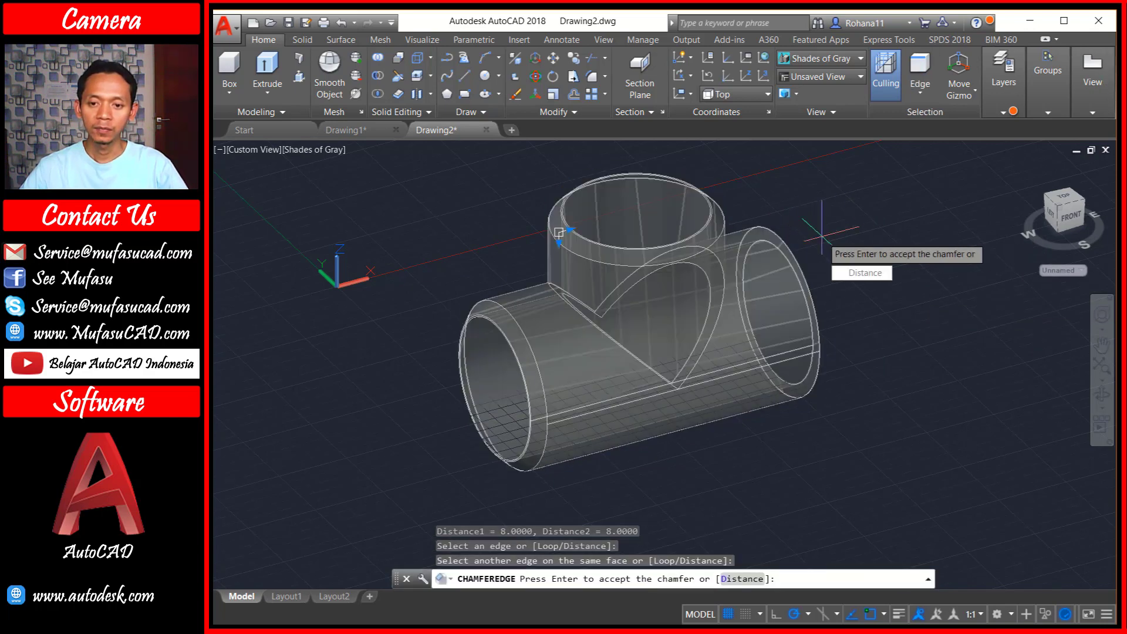
key(Return)
key(Return)
mouse_move(869, 284)
shift+middle_down()
mouse_move(762, 272)
mouse_move(776, 292)
shift+middle_up()
click(779, 314)
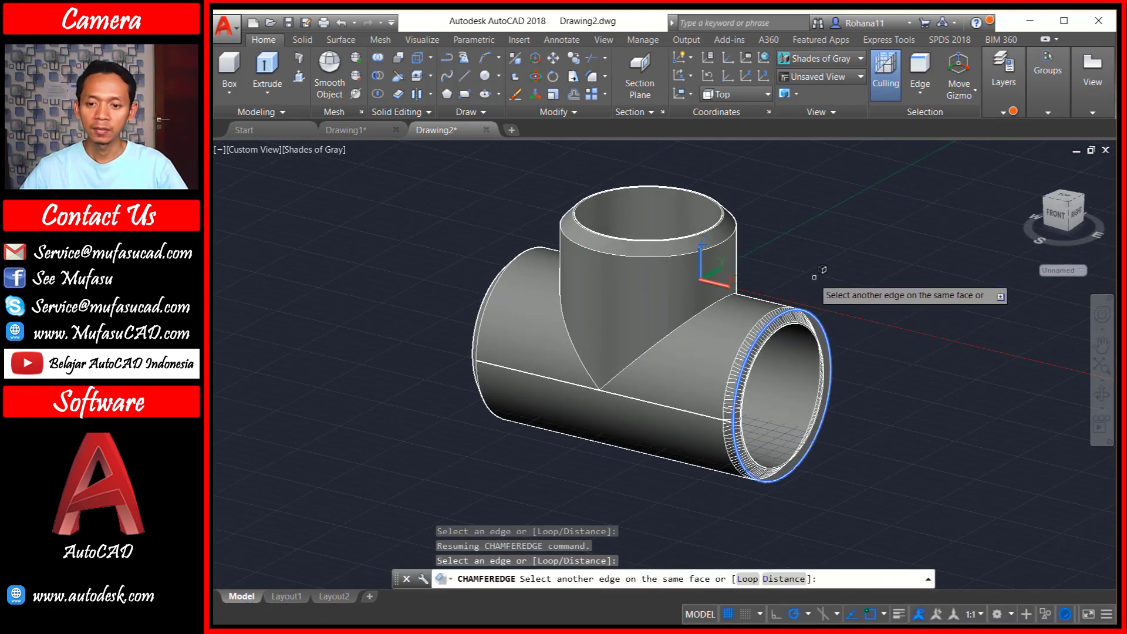
key(Return)
key(Return)
shift+middle_drag(590, 336, 650, 328)
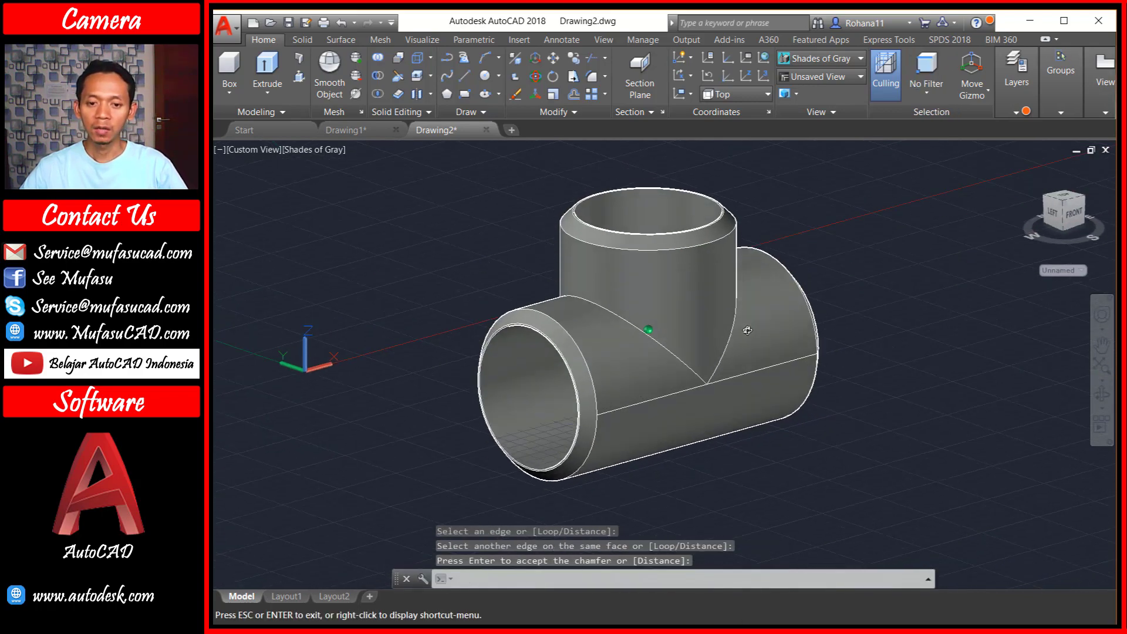
key(Return)
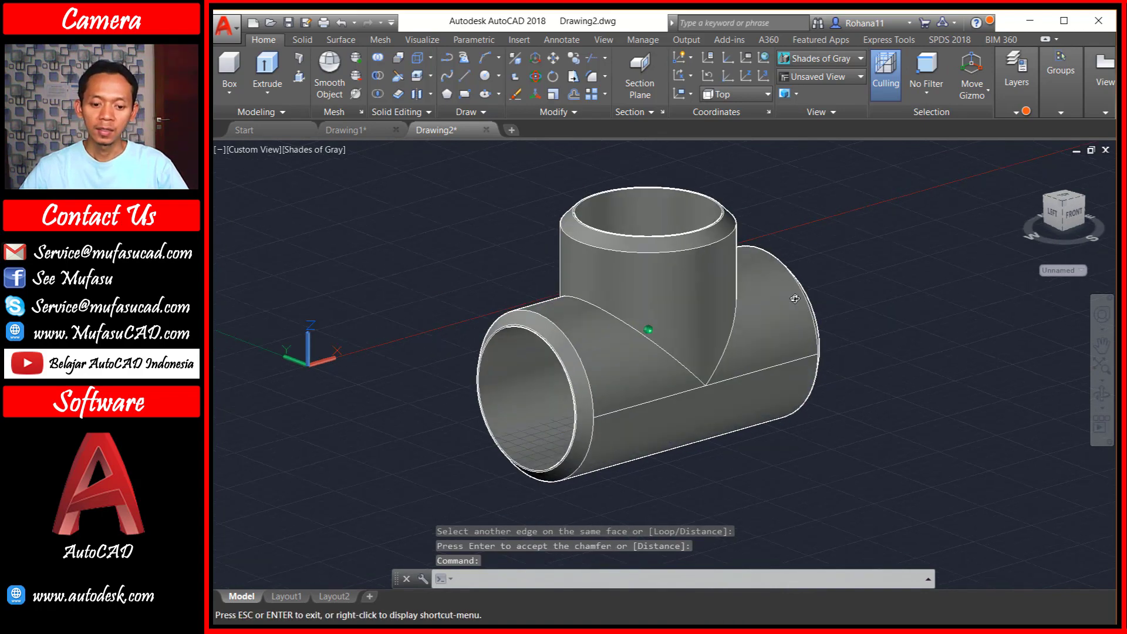
key(ctrl+z)
mouse_move(763, 276)
shift+middle_down()
mouse_move(825, 285)
mouse_move(845, 264)
mouse_move(881, 278)
shift+middle_up()
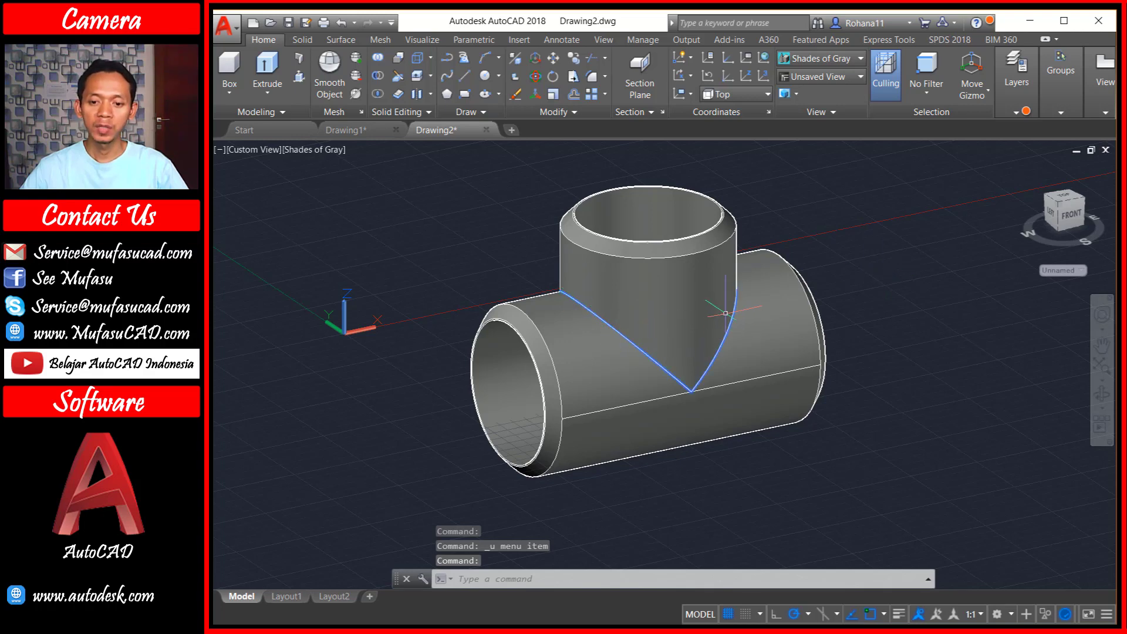
Fillet the tee's branch intersection edges with a radius of 30
click(818, 232)
key(Escape)
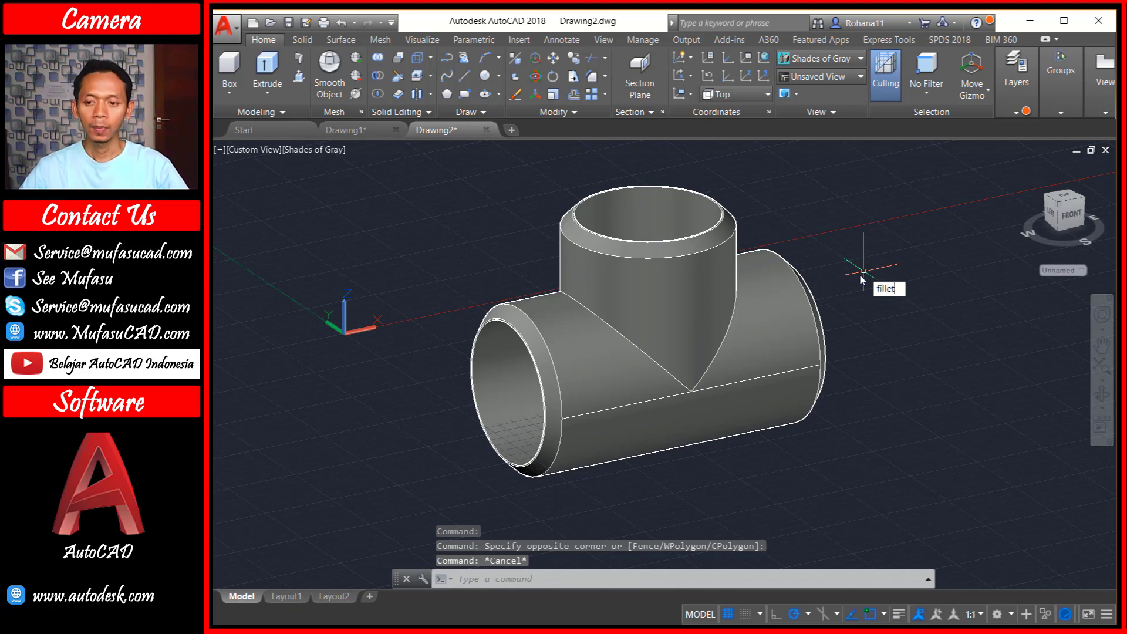
key(Return)
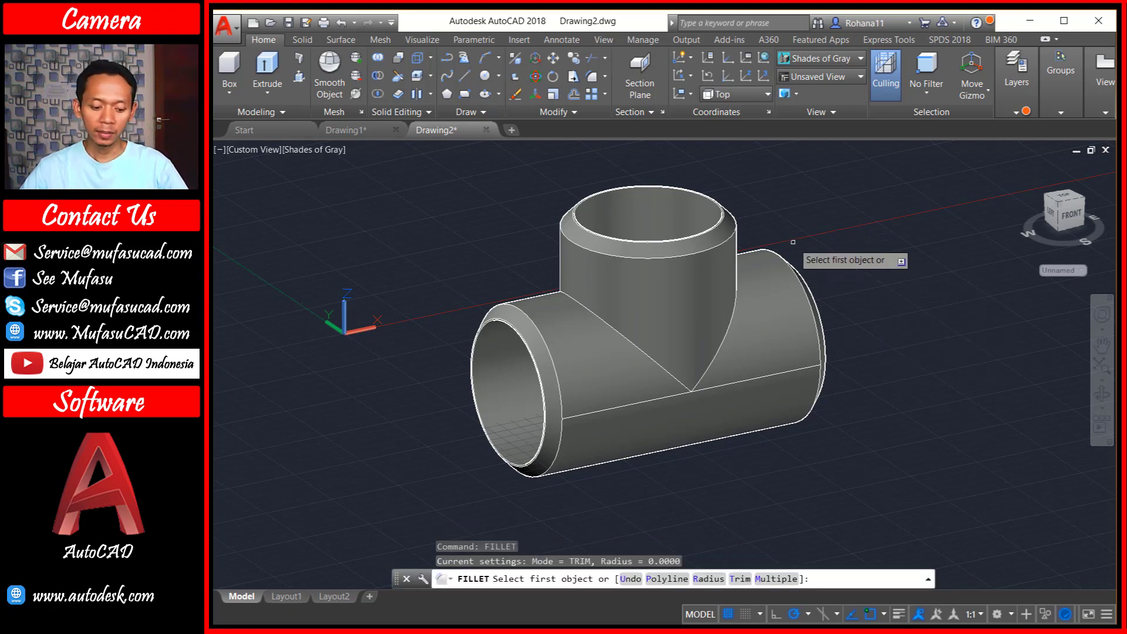
text(r)
key(Return)
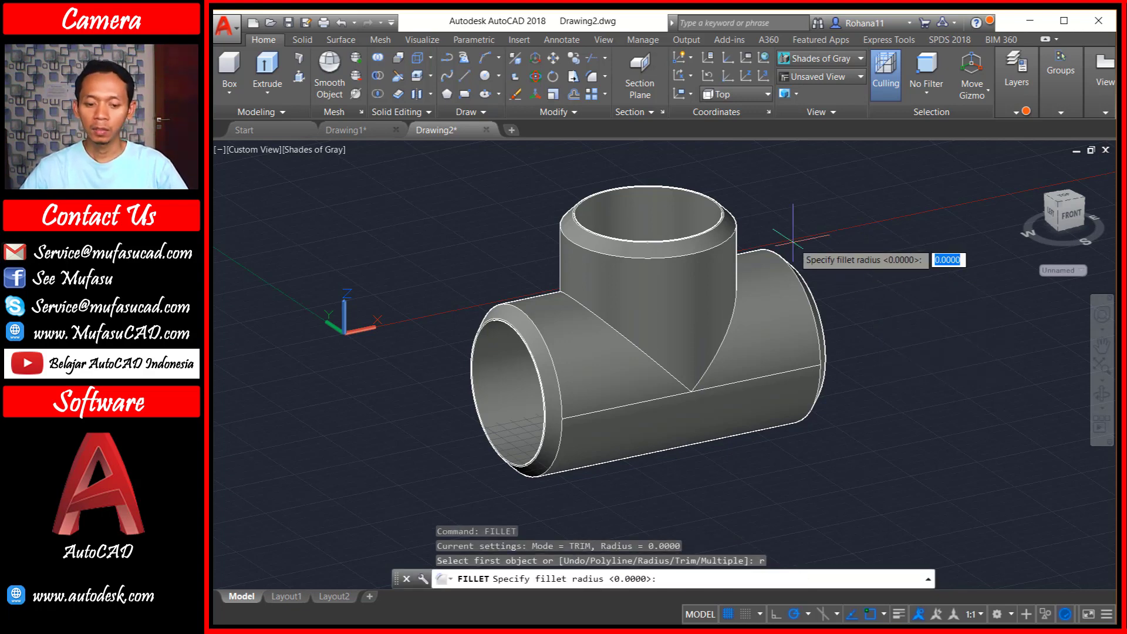
text(30)
key(Return)
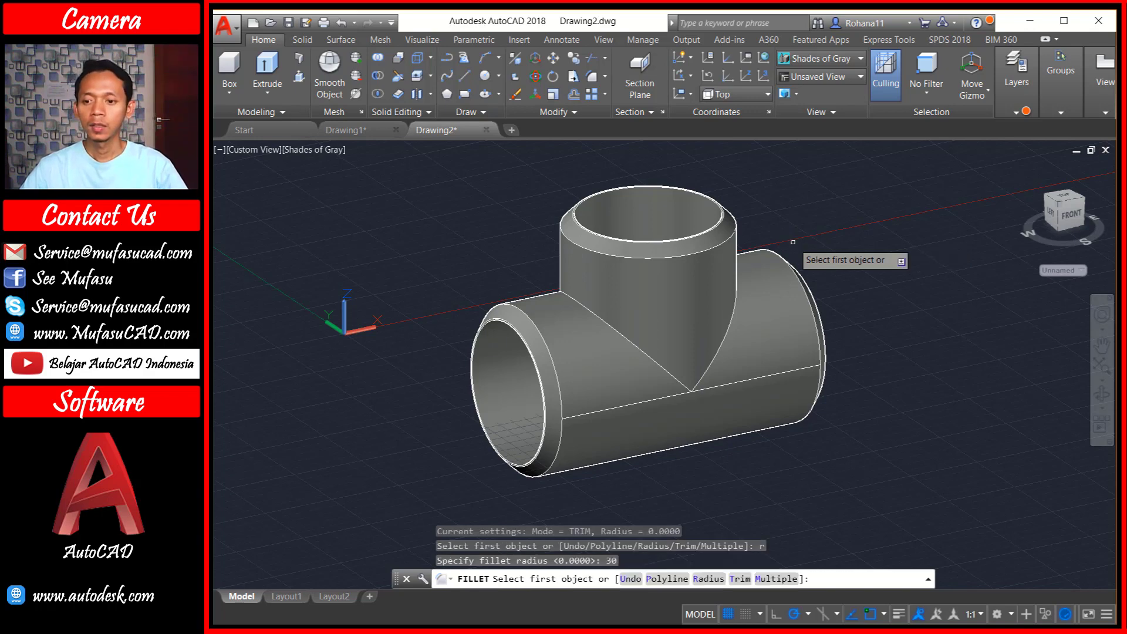
click(604, 321)
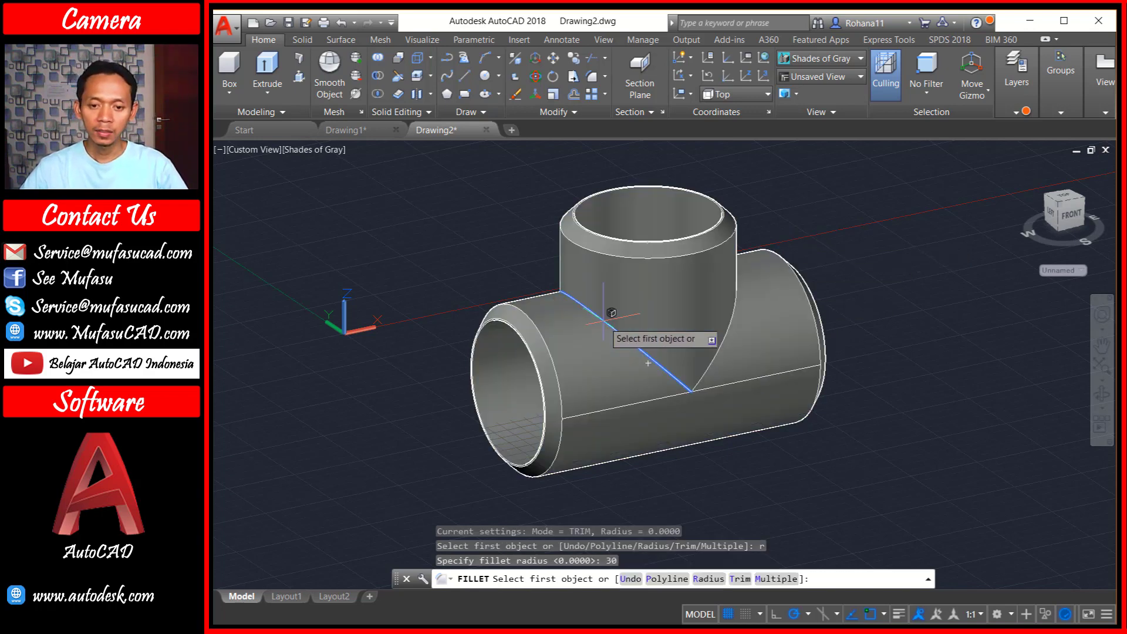
key(Return)
shift+middle_drag(846, 304, 649, 327)
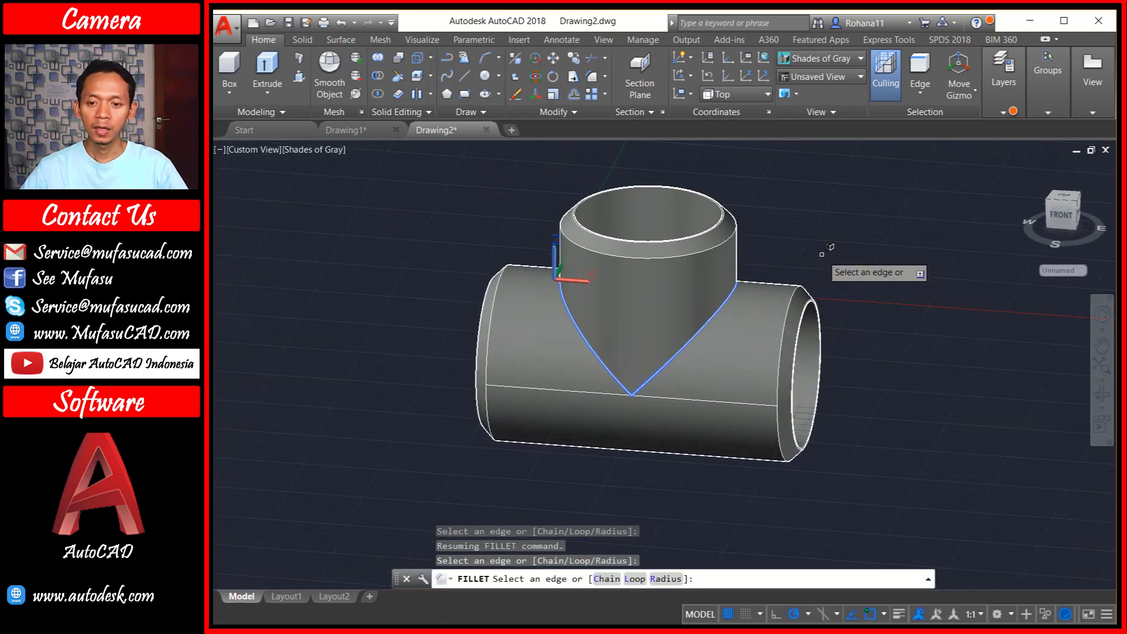
key(Return)
mouse_move(712, 301)
shift+middle_down()
mouse_move(588, 303)
mouse_move(664, 304)
shift+middle_up()
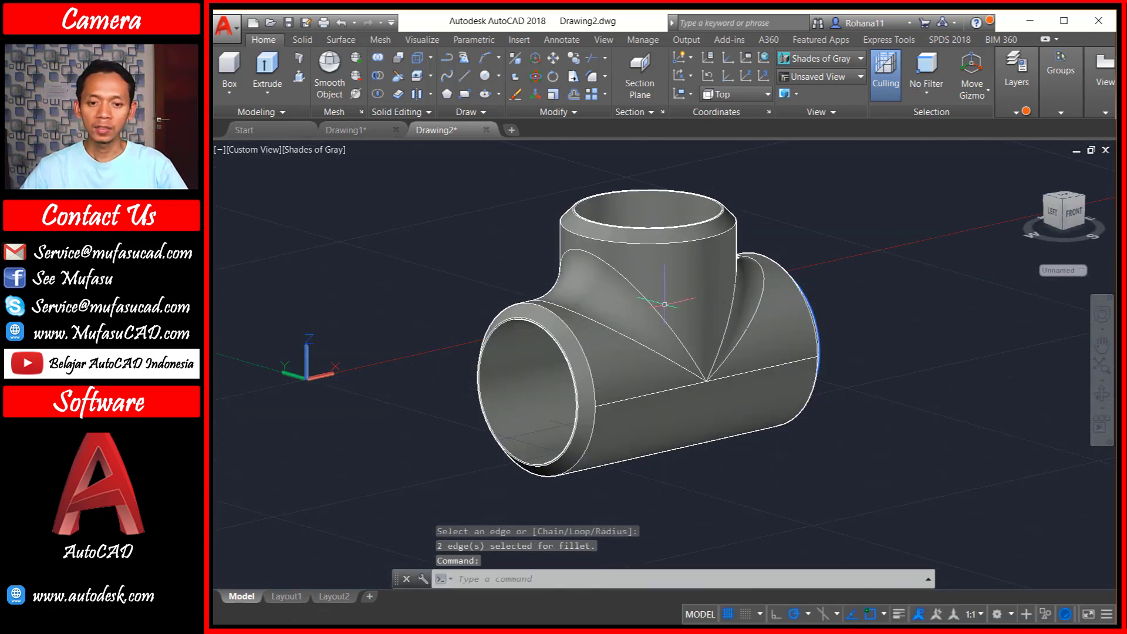
shift+middle_drag(736, 294, 737, 246)
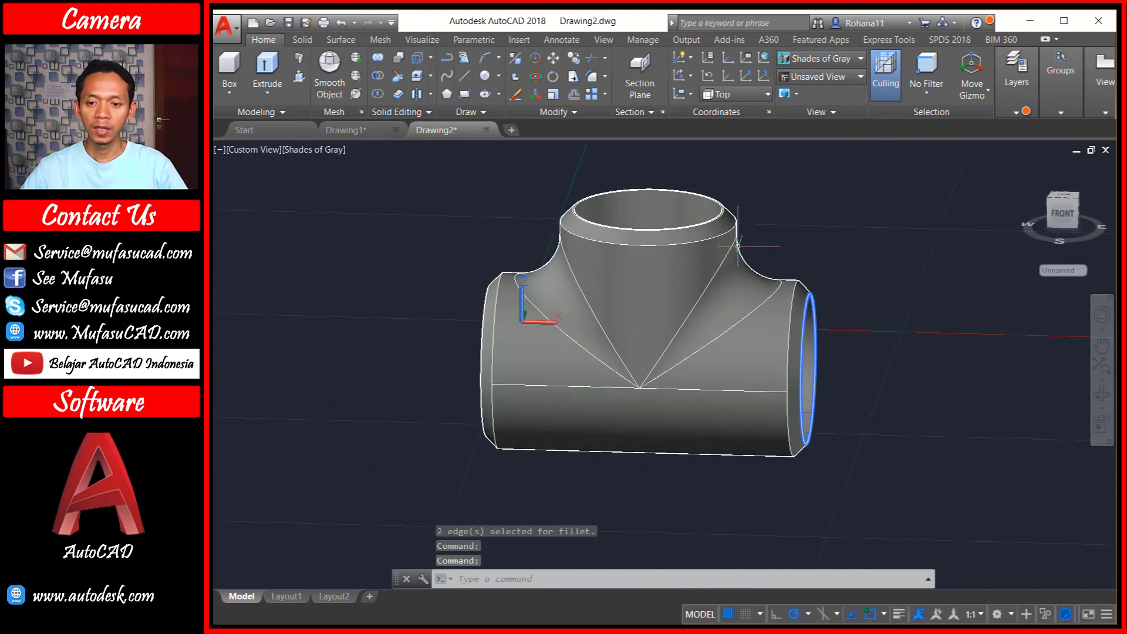
Orbit the tee to a left-front isometric view
click(824, 244)
click(584, 461)
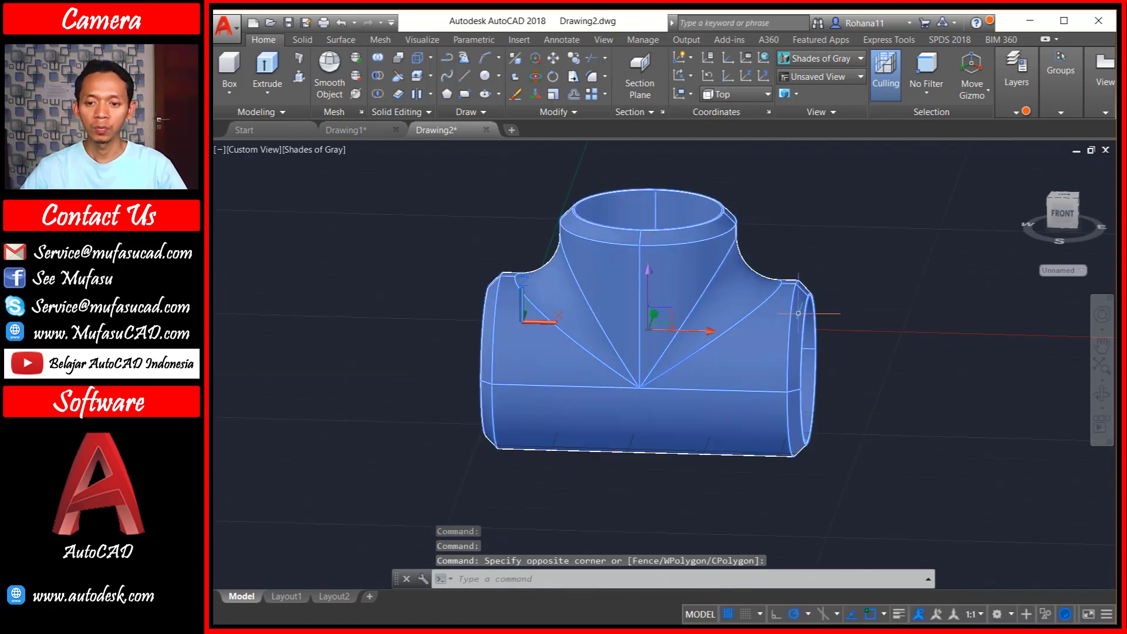
key(Escape)
scroll(830, 295, down, 4)
shift+middle_drag(606, 335, 658, 361)
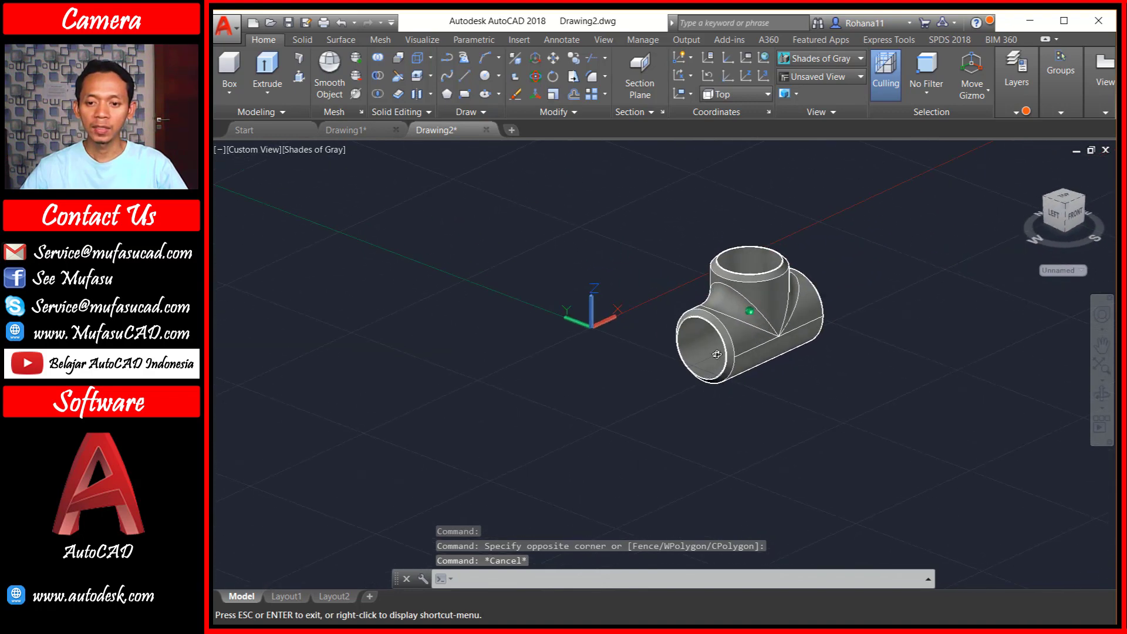
mouse_move(658, 361)
shift+middle_down()
mouse_move(735, 345)
mouse_move(635, 338)
shift+middle_up()
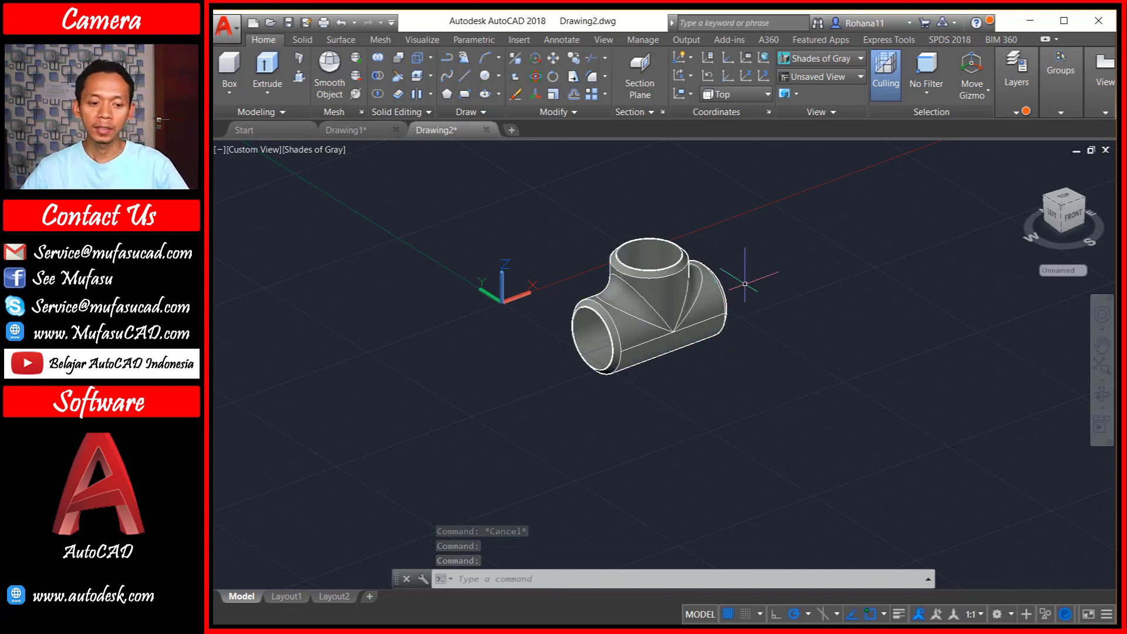
Delete the default viewport on Layout1, leaving an empty sheet
click(286, 596)
scroll(839, 302, down, 2)
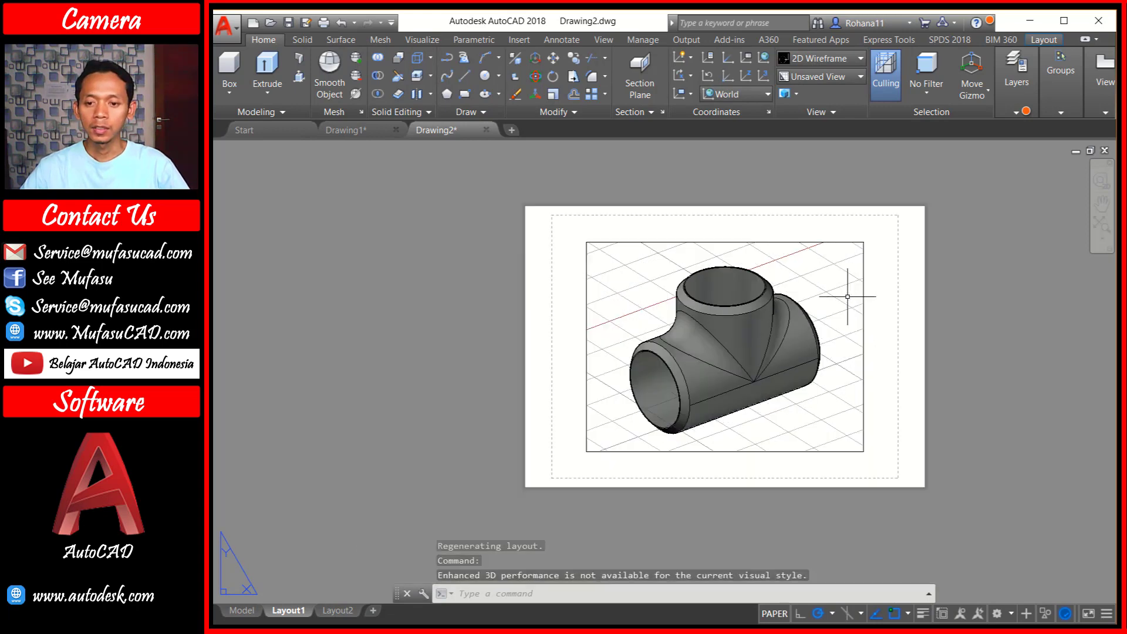
click(895, 239)
click(726, 351)
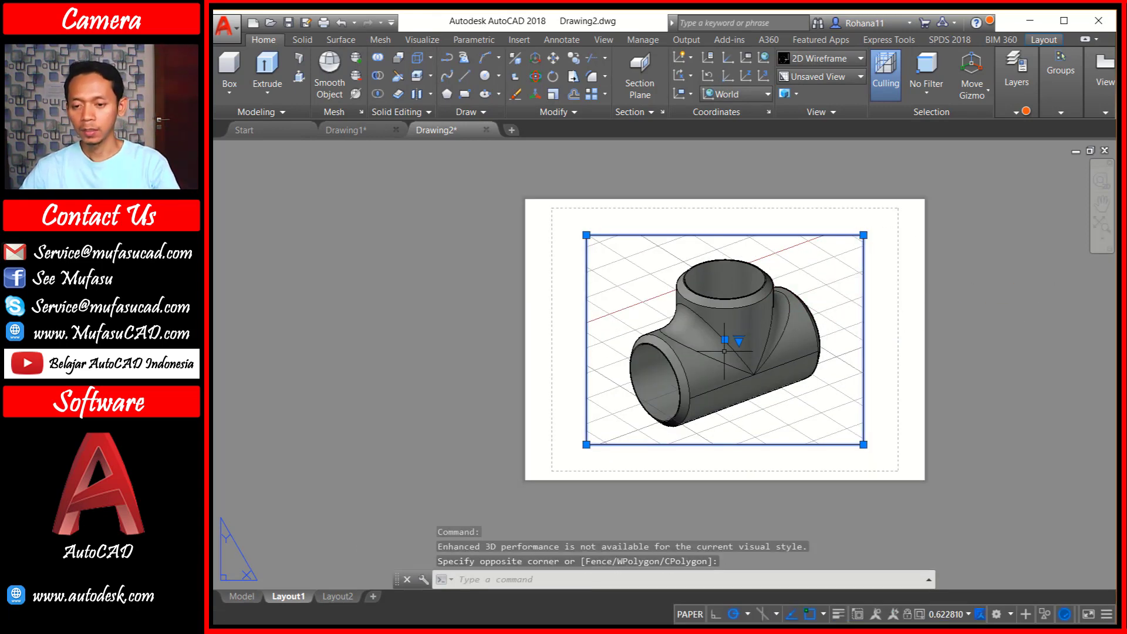
key(Delete)
middle_drag(820, 319, 669, 325)
Draw a 210 × 297 rectangle to the right of the layout sheet
scroll(740, 309, down, 2)
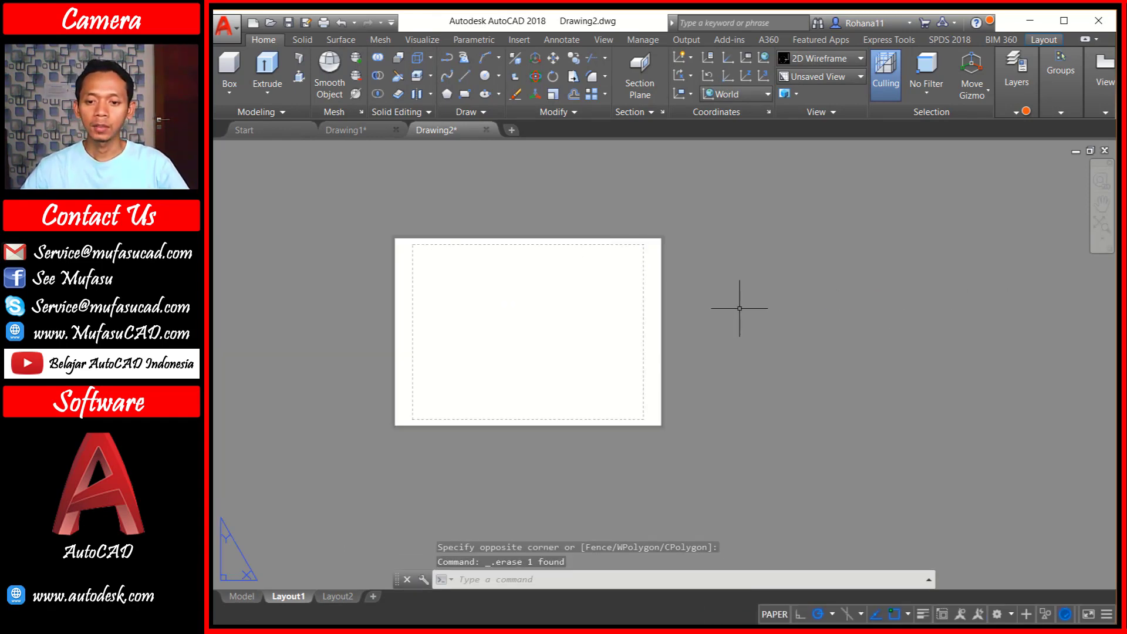
middle_drag(788, 309, 717, 314)
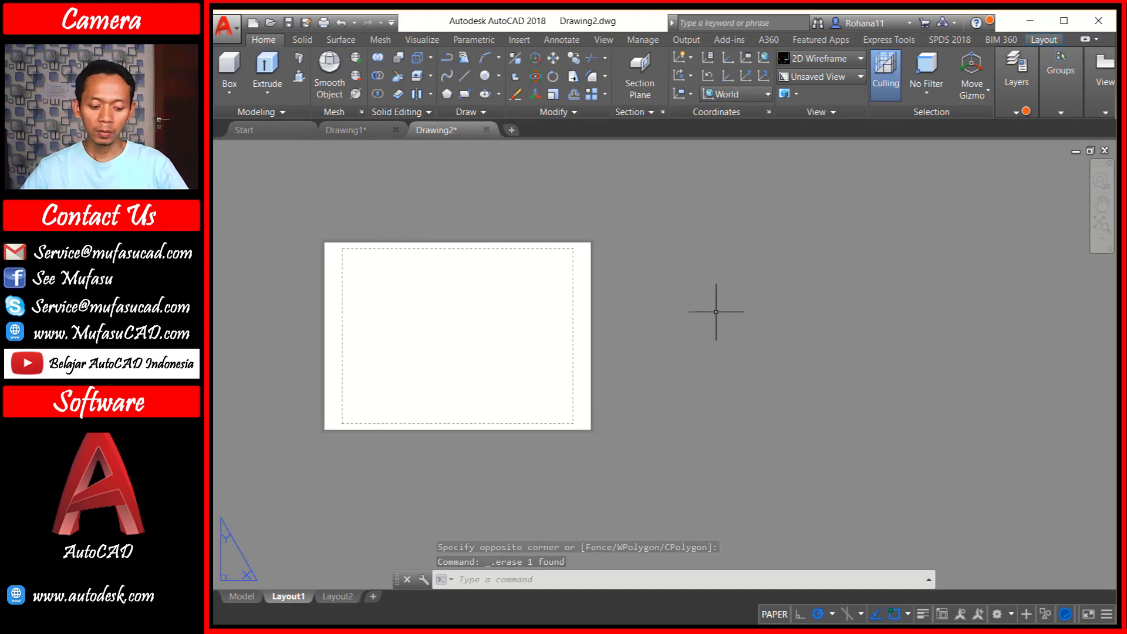
text(rec)
key(Return)
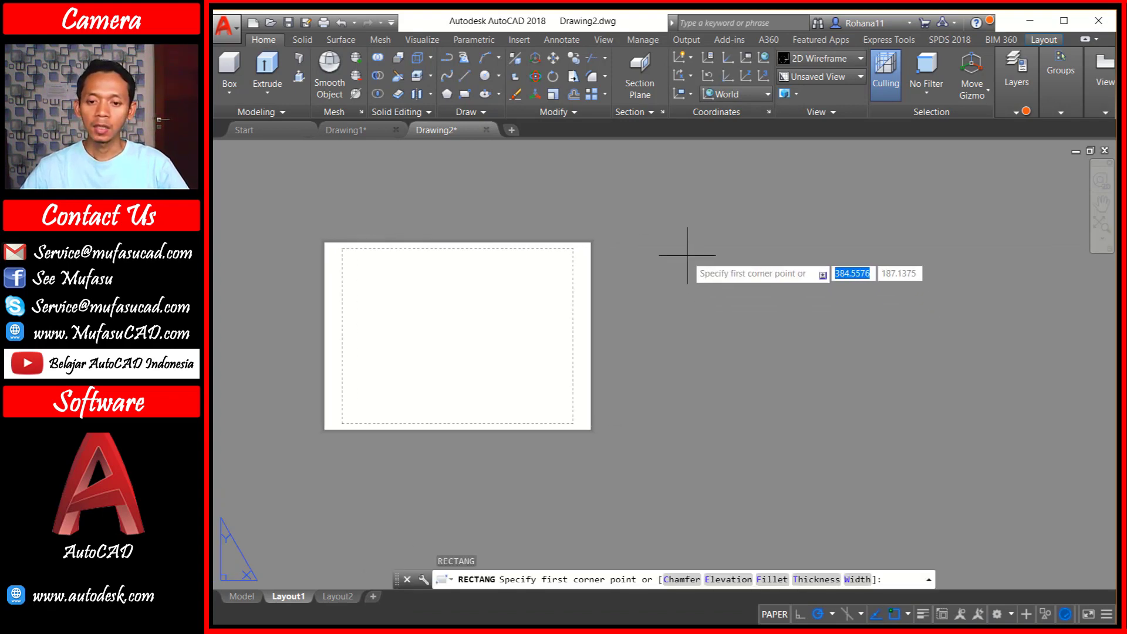
click(687, 255)
text(d)
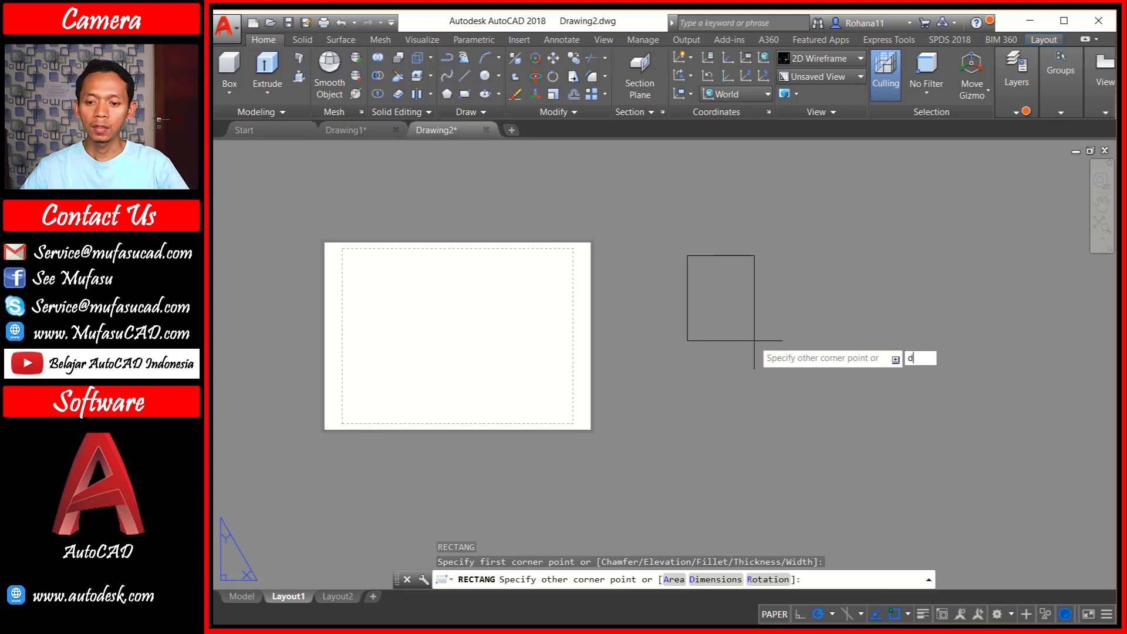
key(Return)
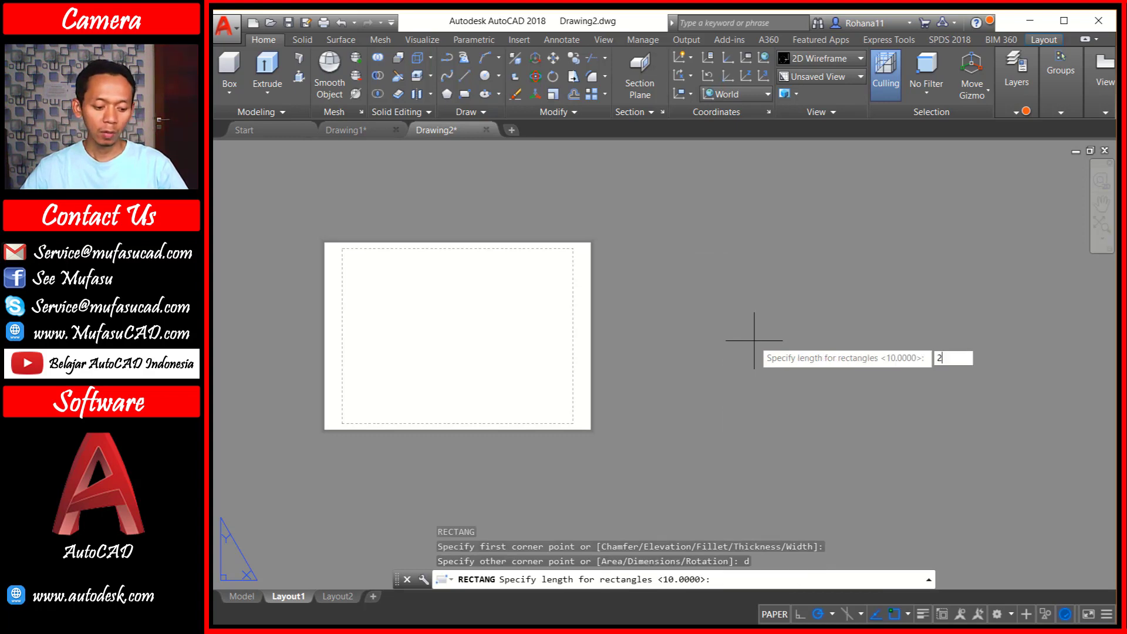
key(Return)
text(297)
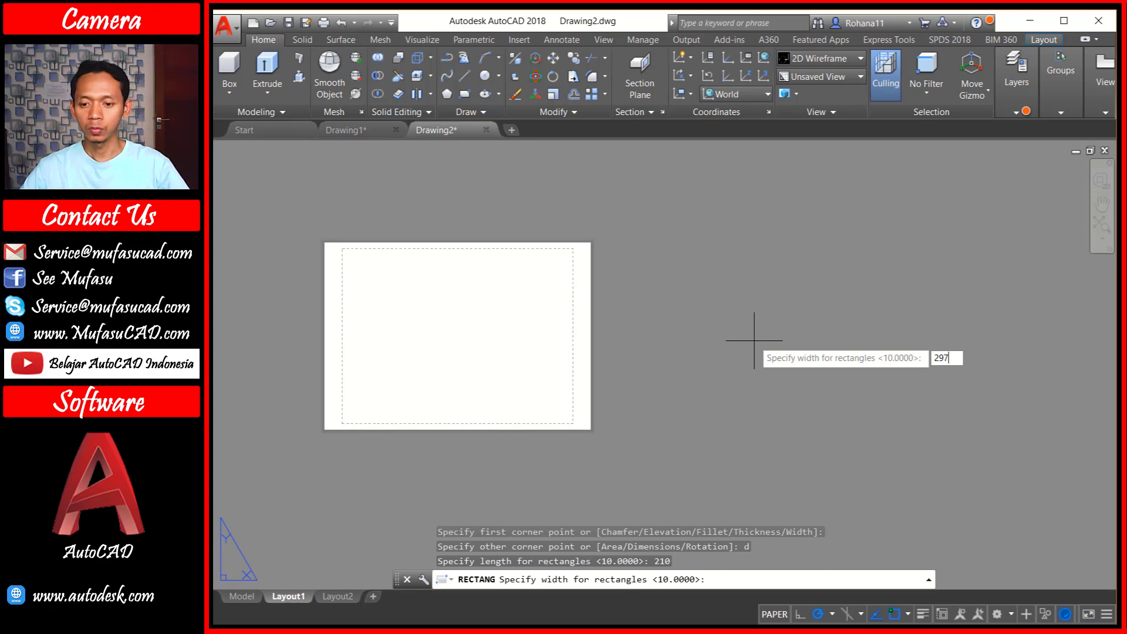
key(Return)
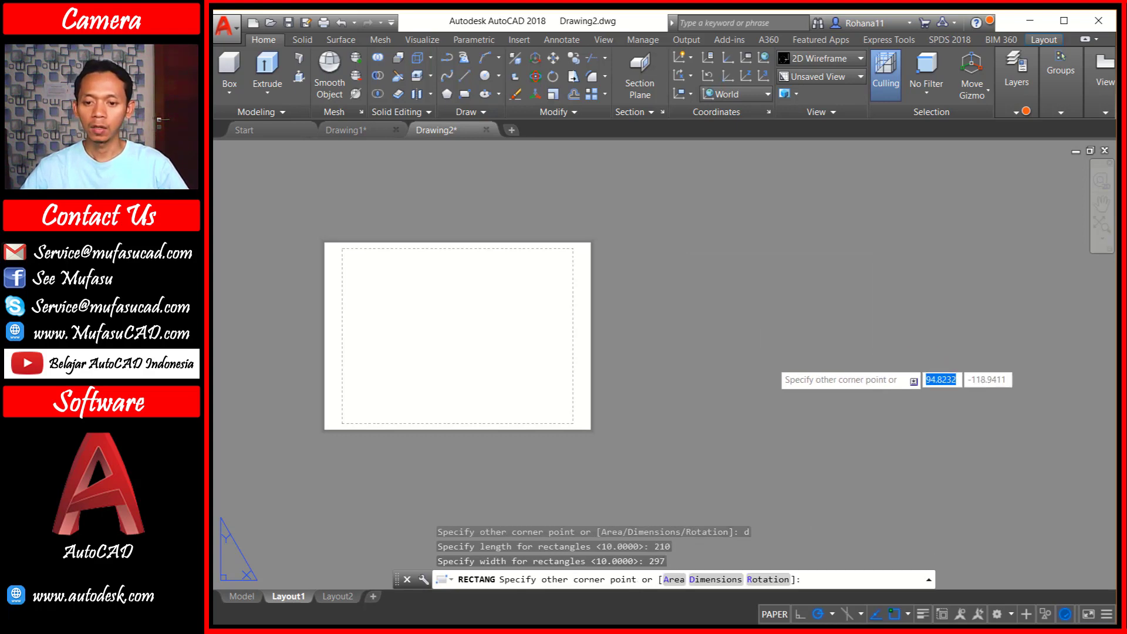
middle_drag(793, 378, 764, 351)
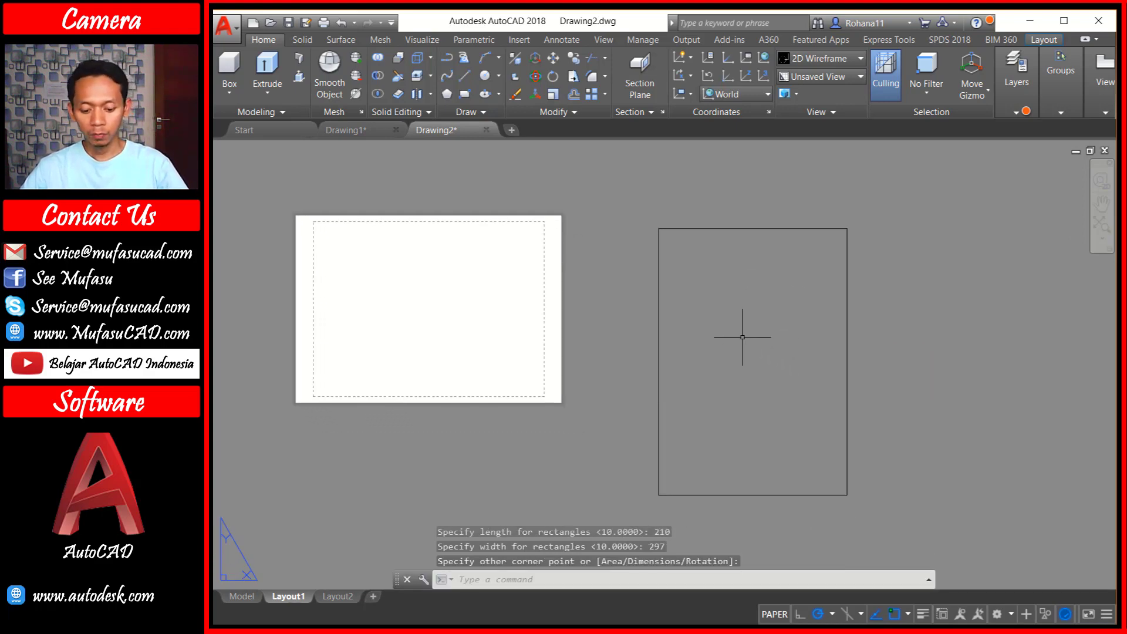
text(PO)
Mark points at the rectangle's top-left and bottom-right corners
key(Return)
text(POINT)
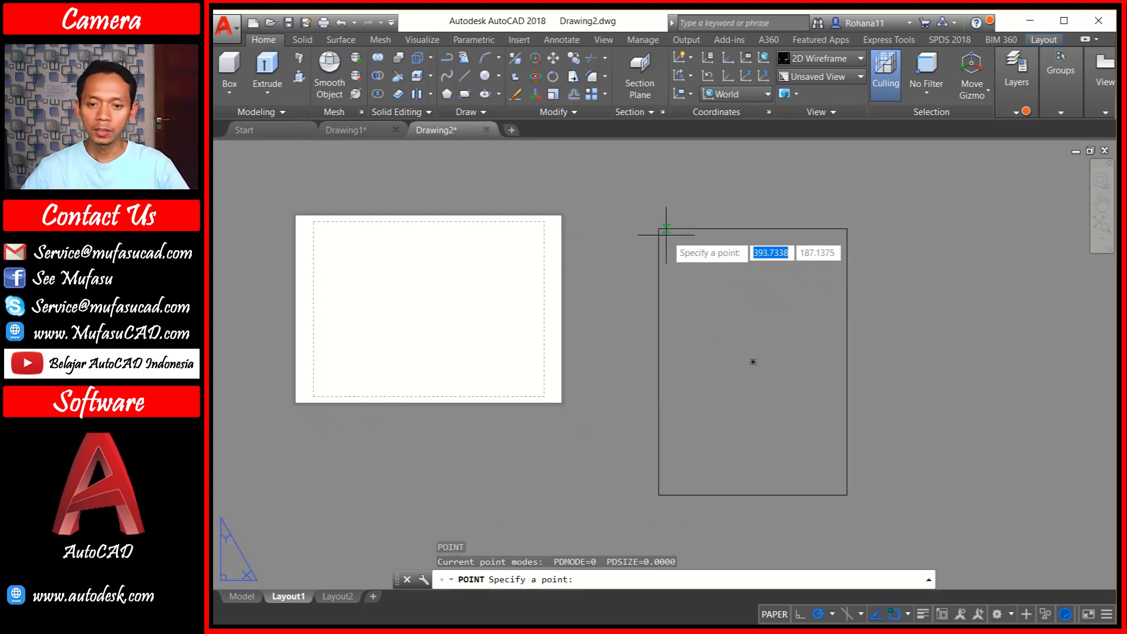
click(658, 228)
key(Return)
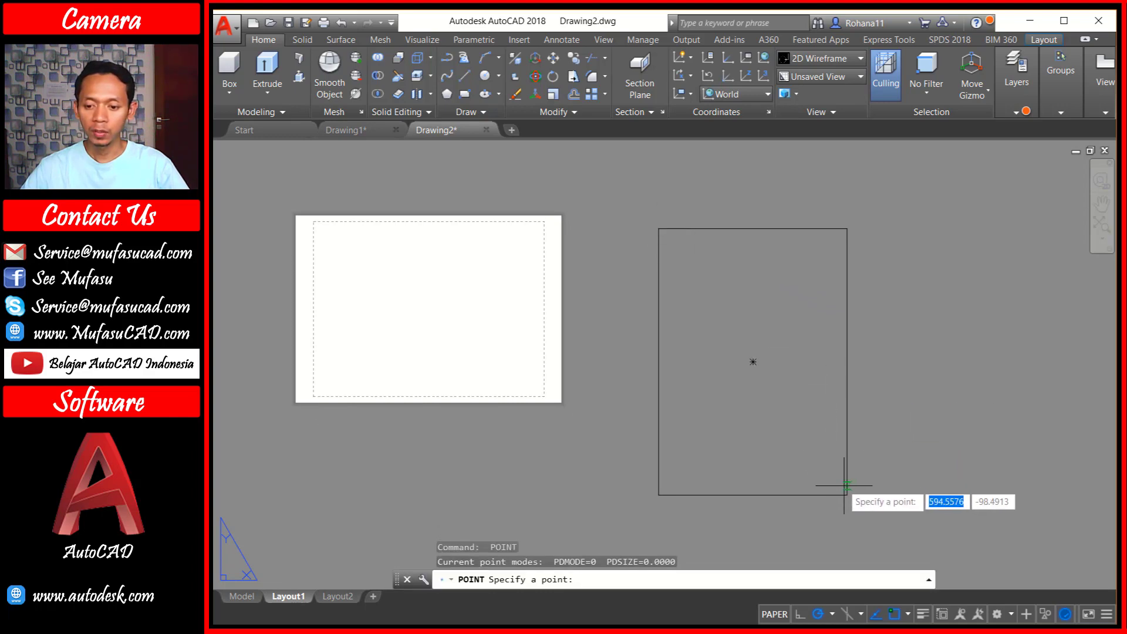
click(847, 495)
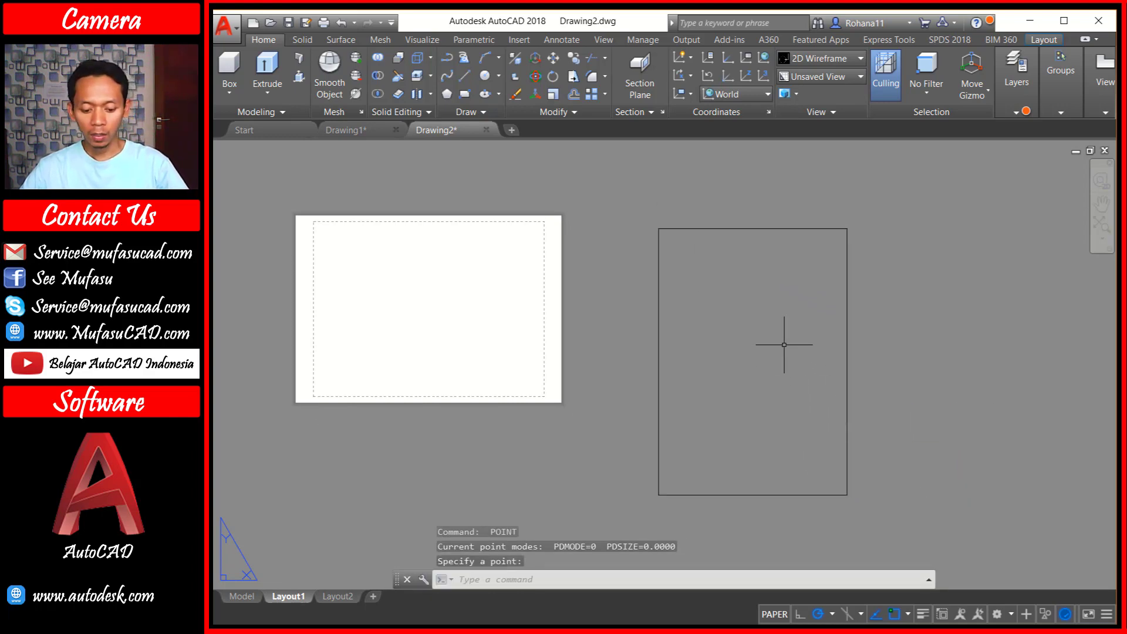
Offset the rectangle 5 inward and explode the inner copy into lines
text(oFFSet)
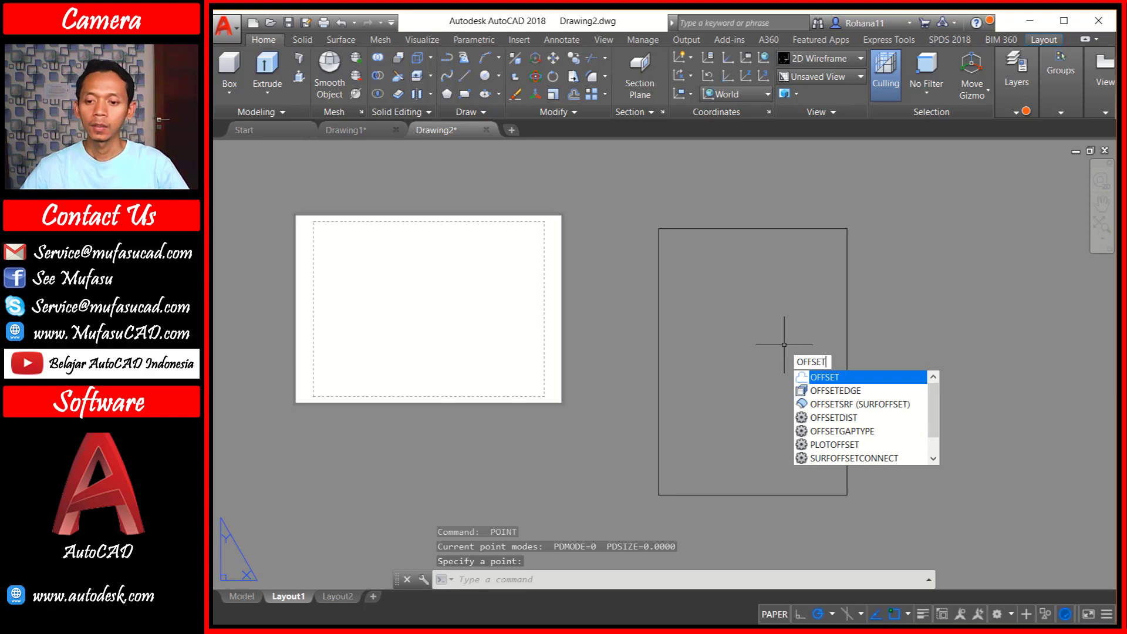
key(Return)
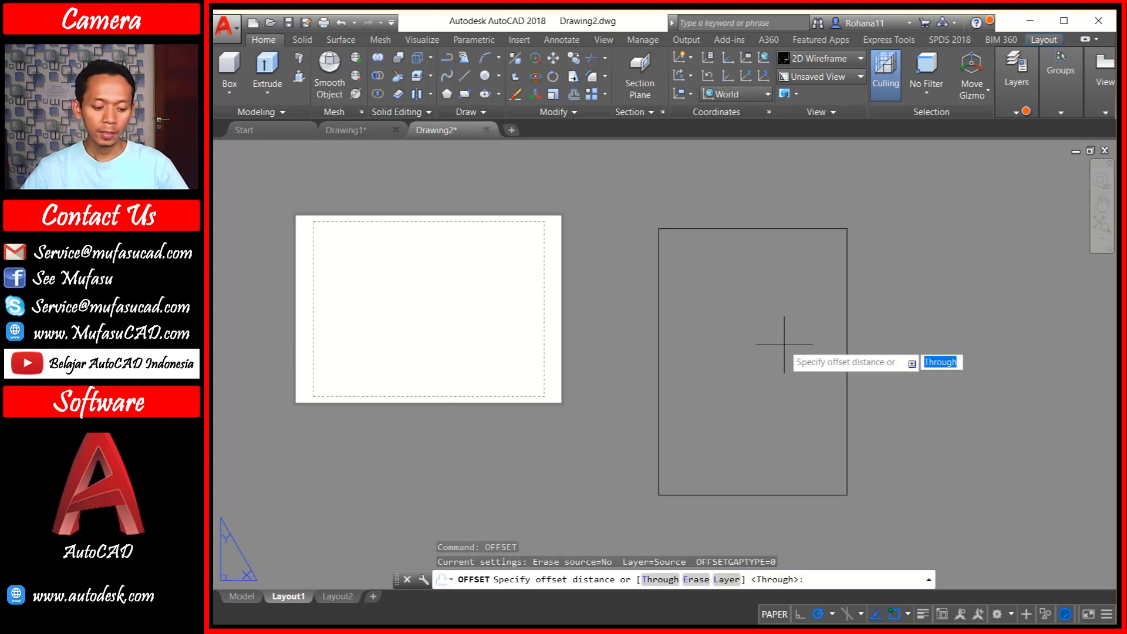
key(Return)
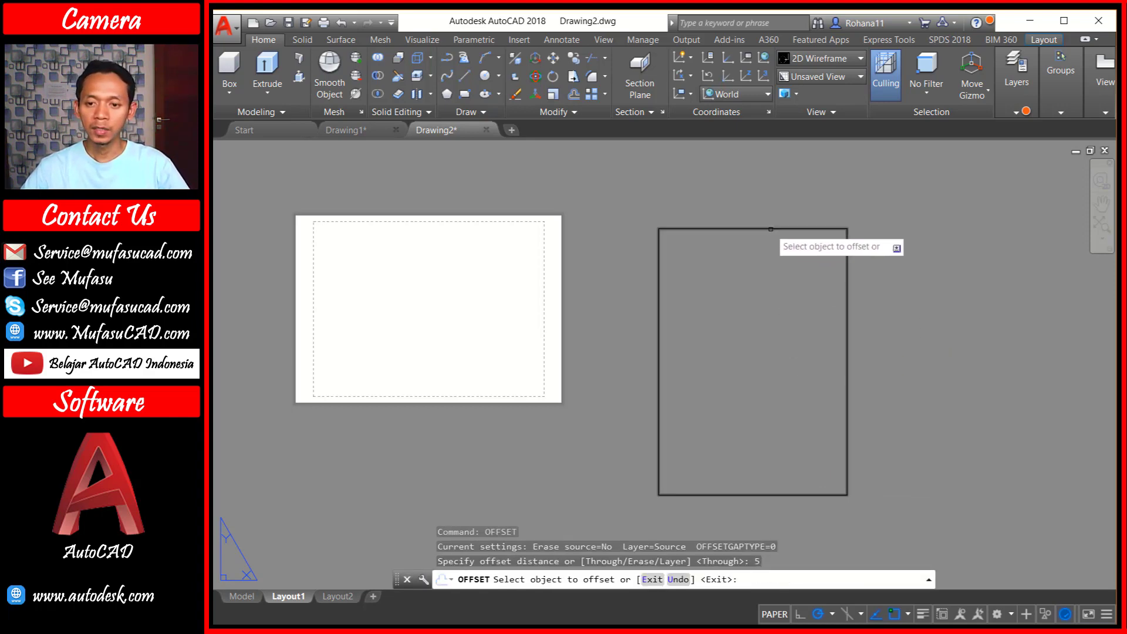
click(771, 229)
click(763, 287)
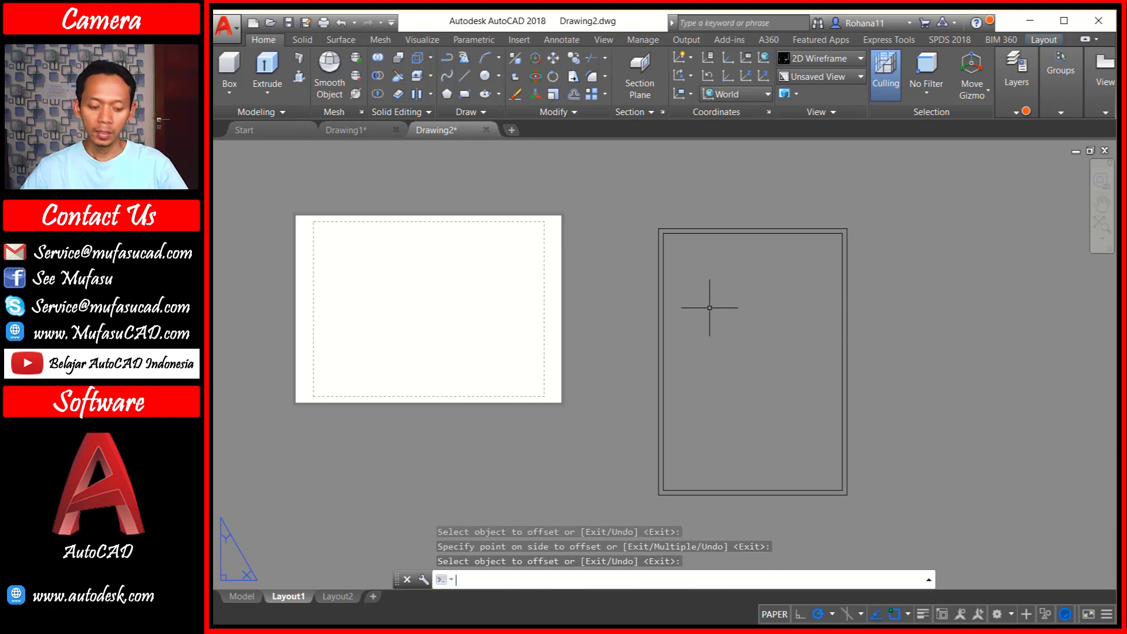
text(exp)
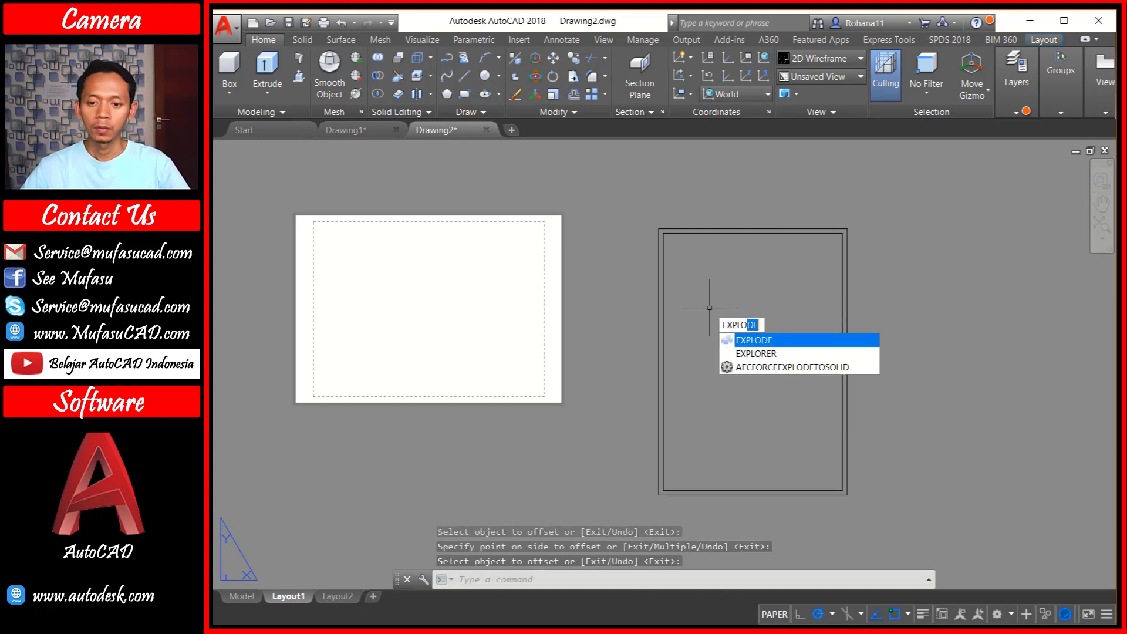
key(Return)
click(664, 263)
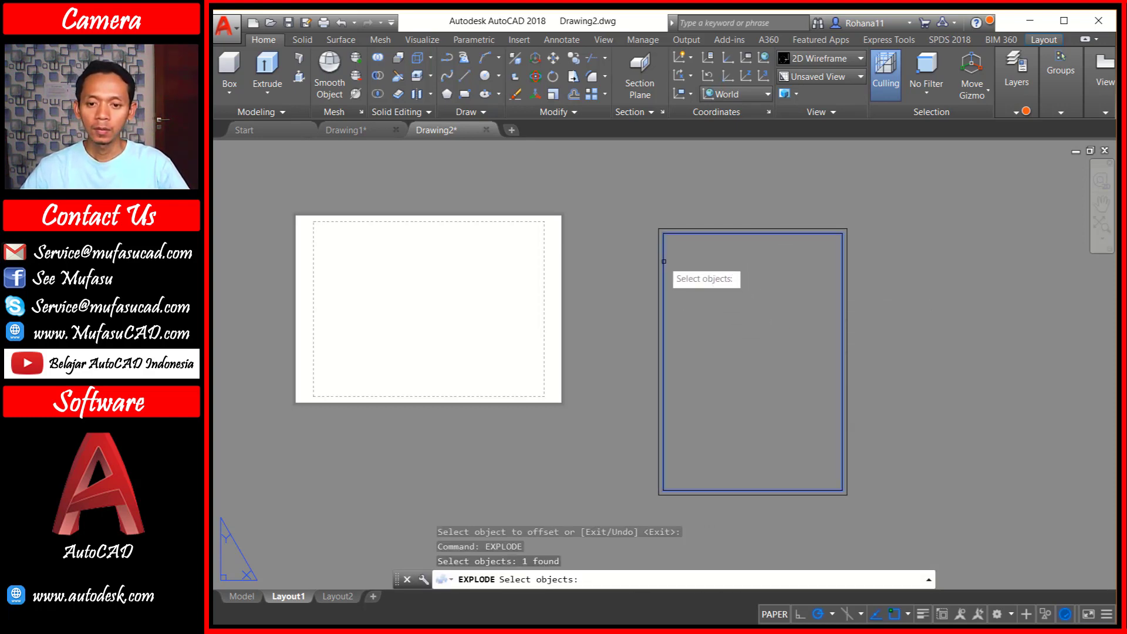
key(Return)
Move the inner frame's left line 15 units to the right
text(m)
key(Return)
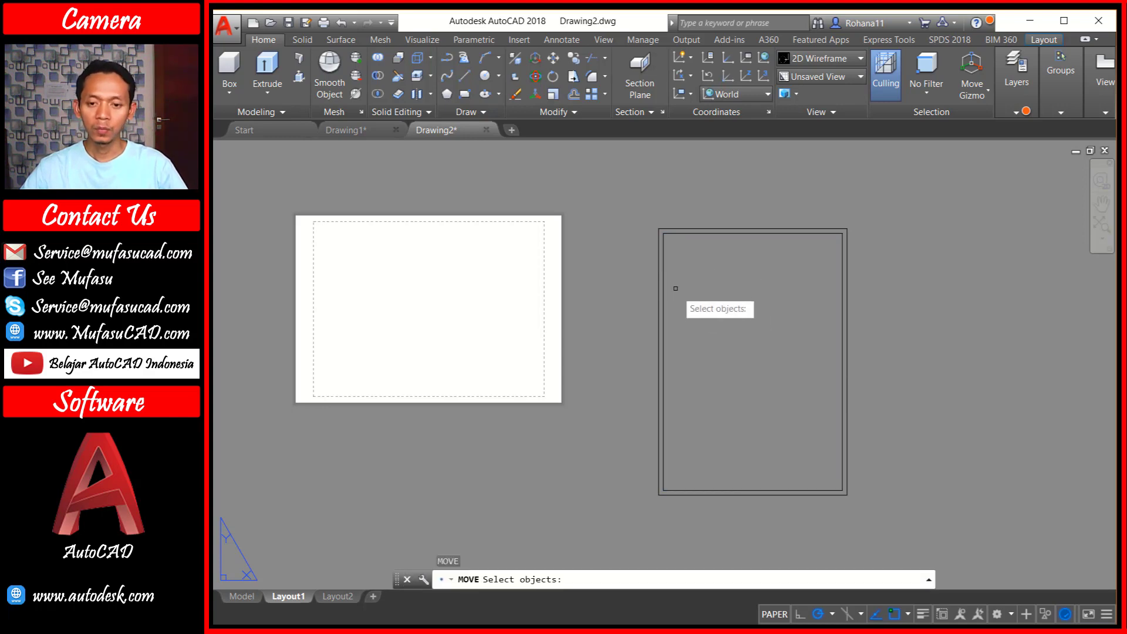
click(663, 286)
key(Return)
click(700, 279)
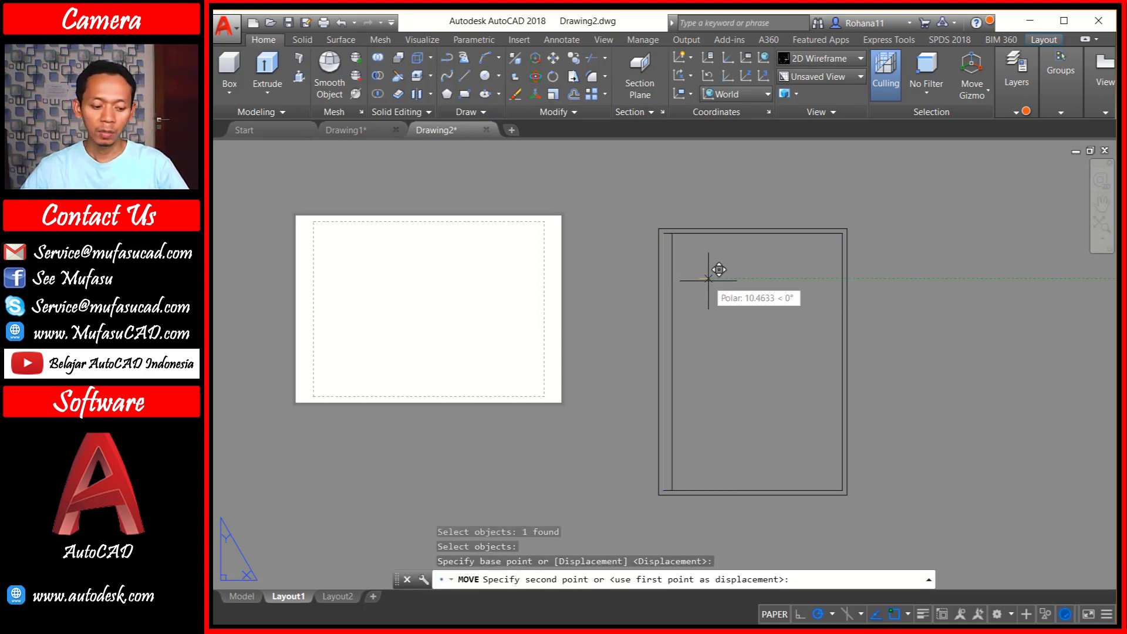
text(15)
key(Return)
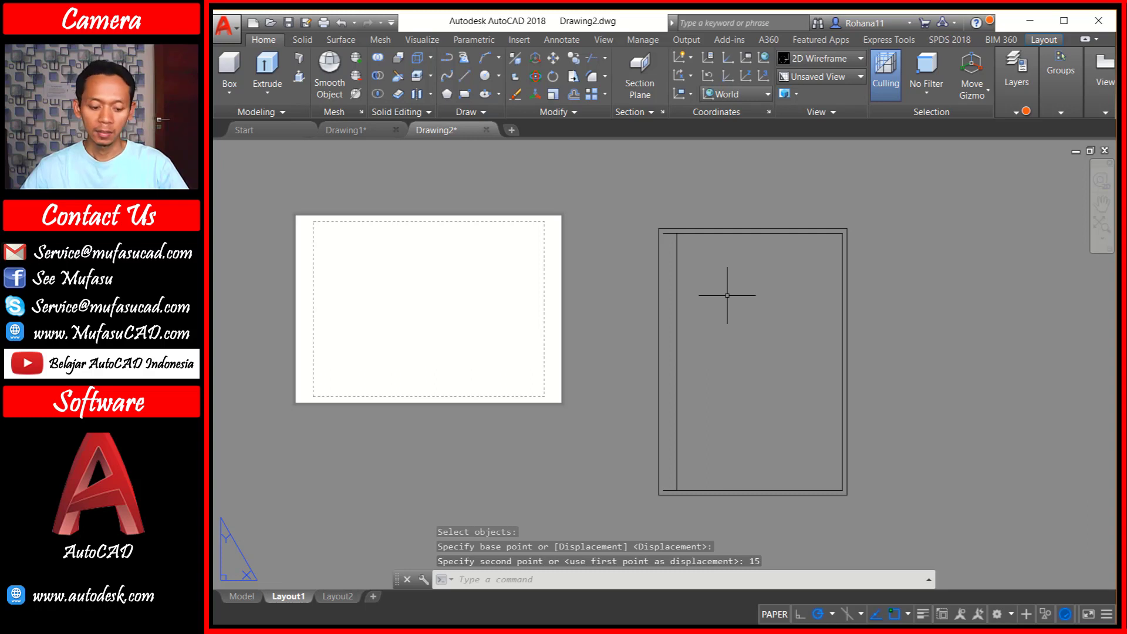
Trim the top-left and bottom-left overhangs of the inner frame
text(tr)
key(Return)
key(Return)
click(669, 233)
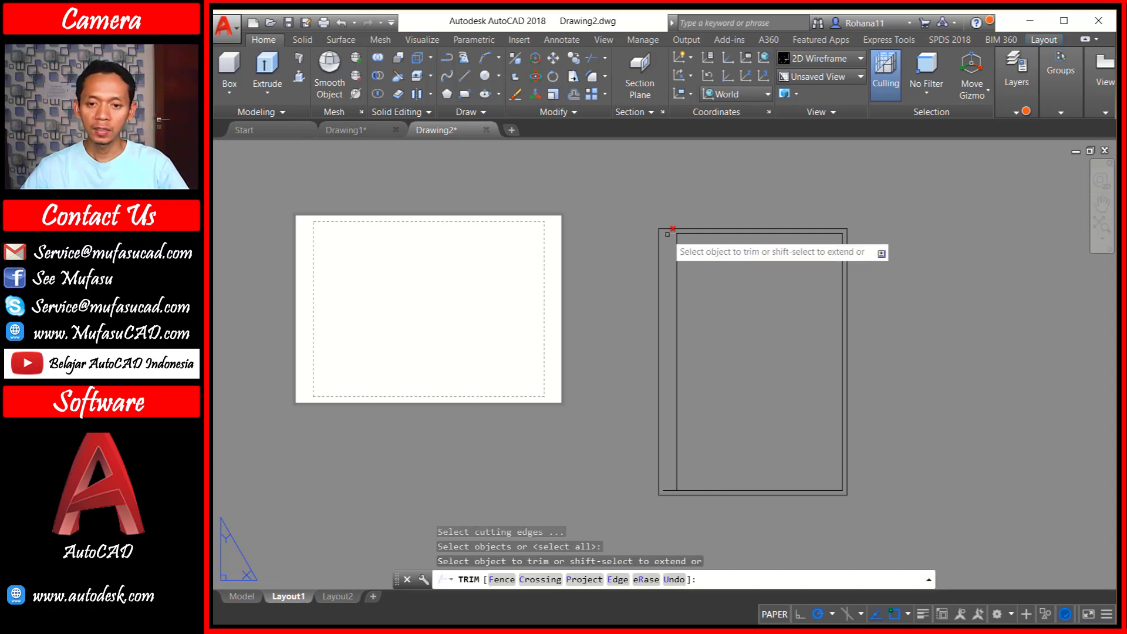
click(669, 491)
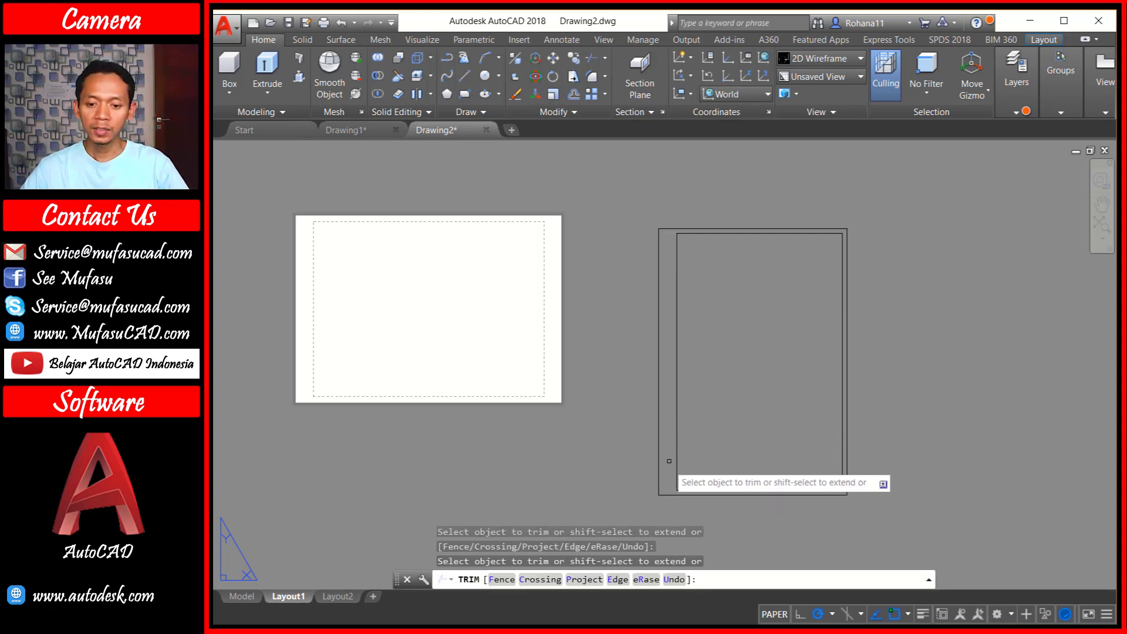
key(Return)
Erase the outer 210 × 297 rectangle
click(659, 406)
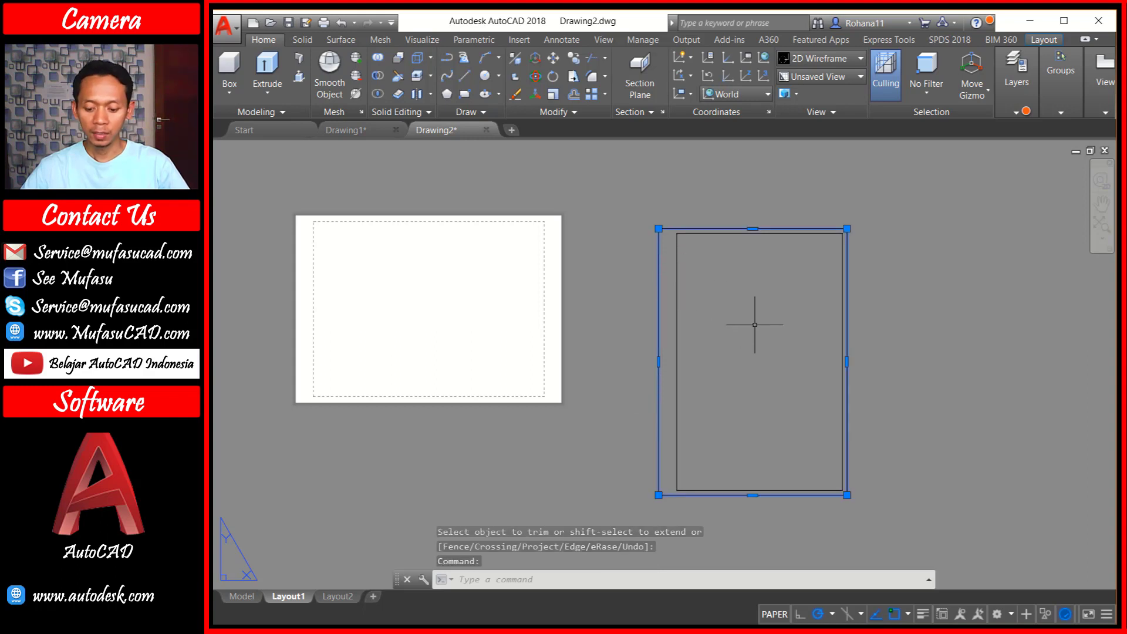
key(Delete)
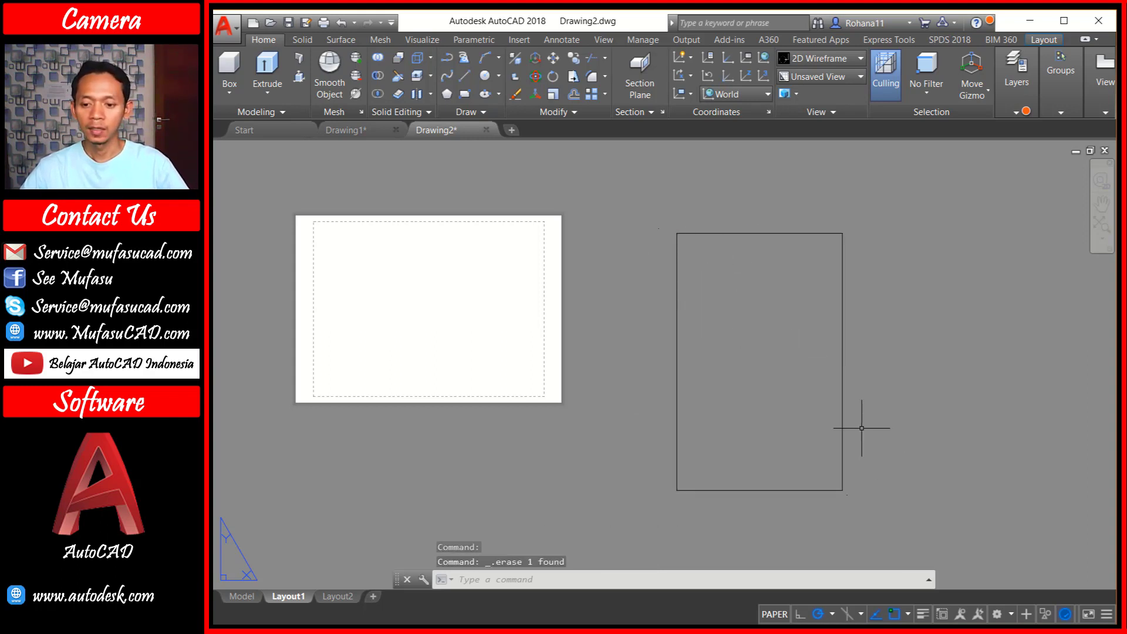
click(888, 508)
click(844, 490)
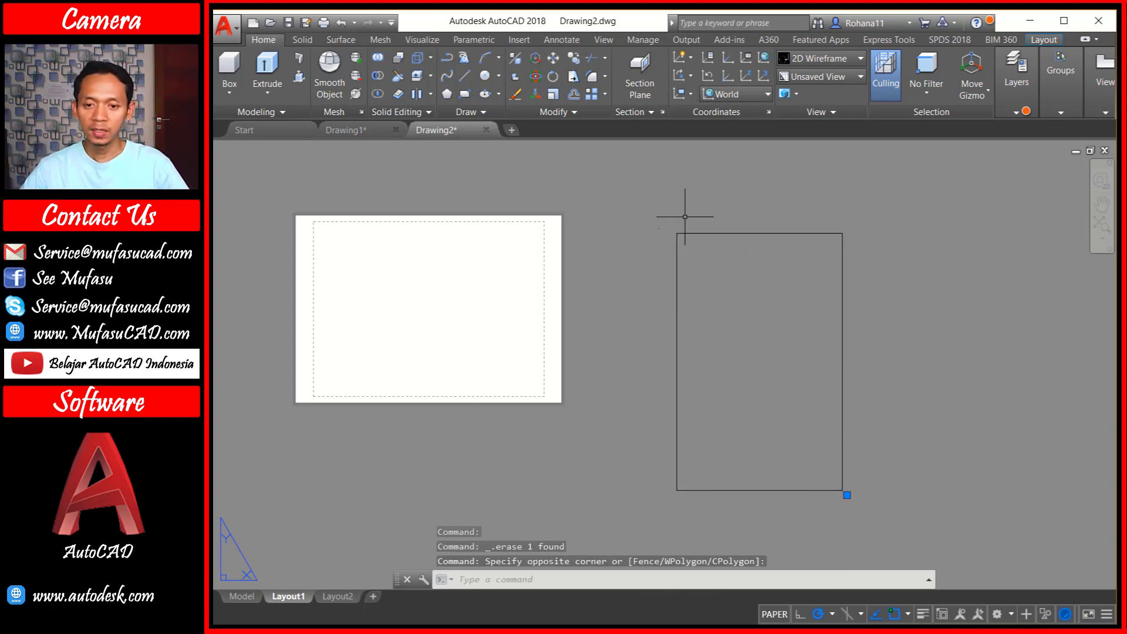
click(638, 242)
key(Escape)
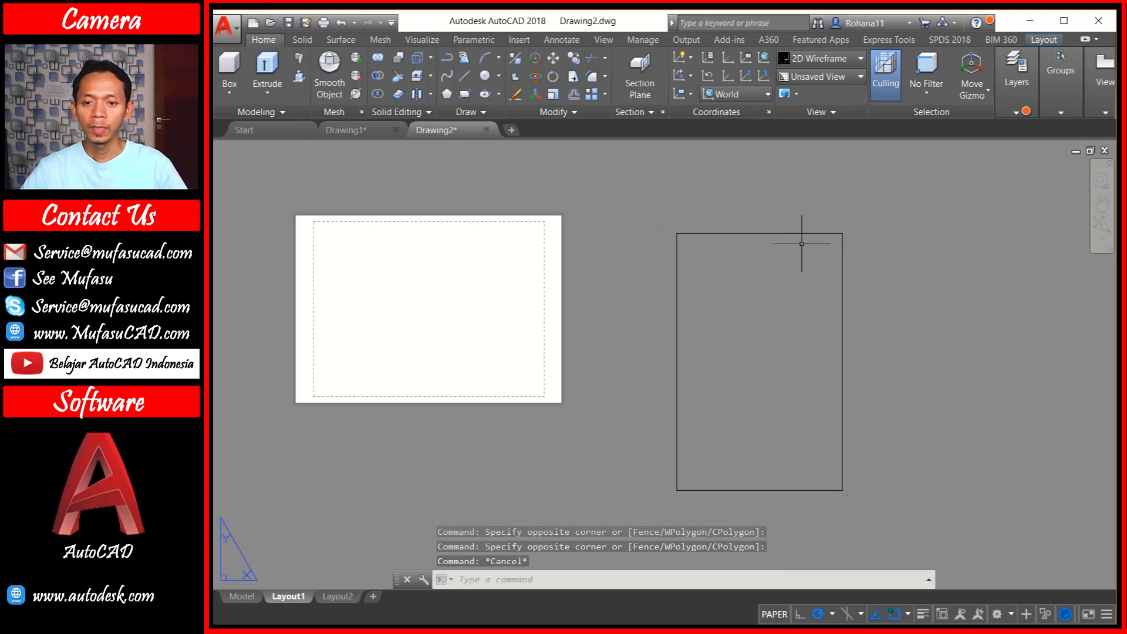
Set the drafting standard projection type to third angle
right_click(290, 599)
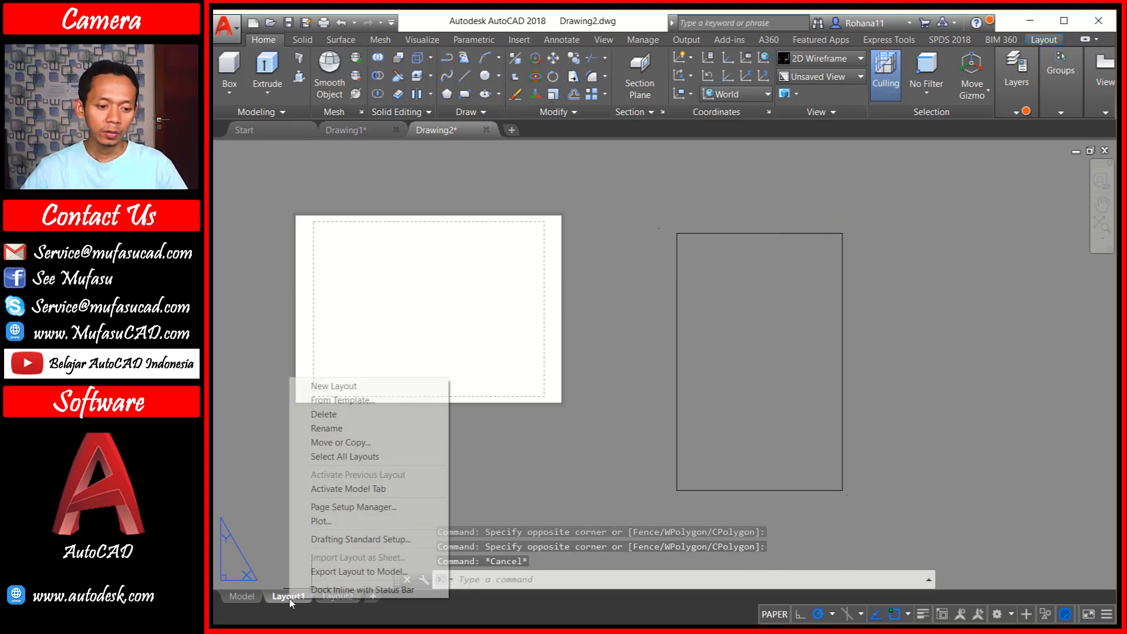
click(369, 540)
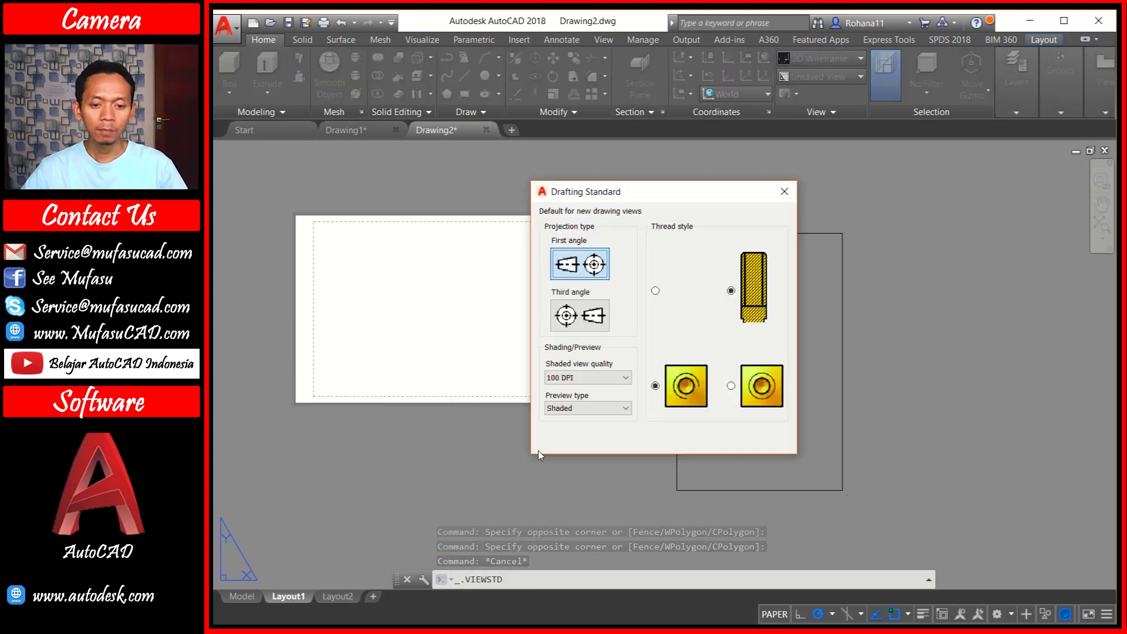
click(585, 323)
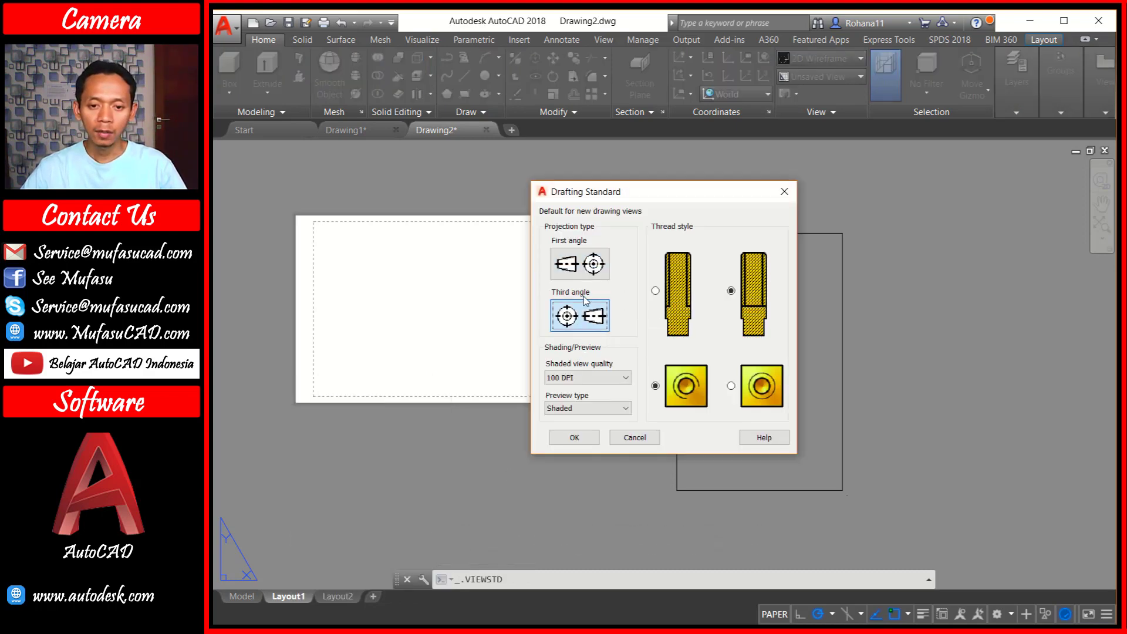
click(570, 448)
Set Layout1's page setup printer to the Canon G2000 series Printer
right_click(284, 597)
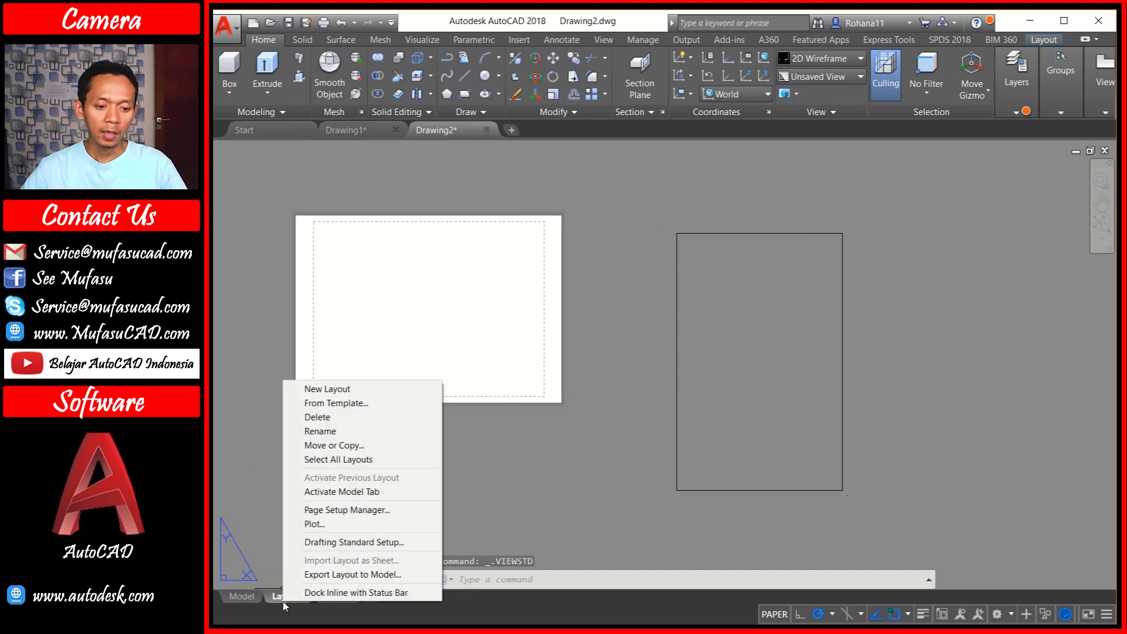
click(371, 510)
click(658, 312)
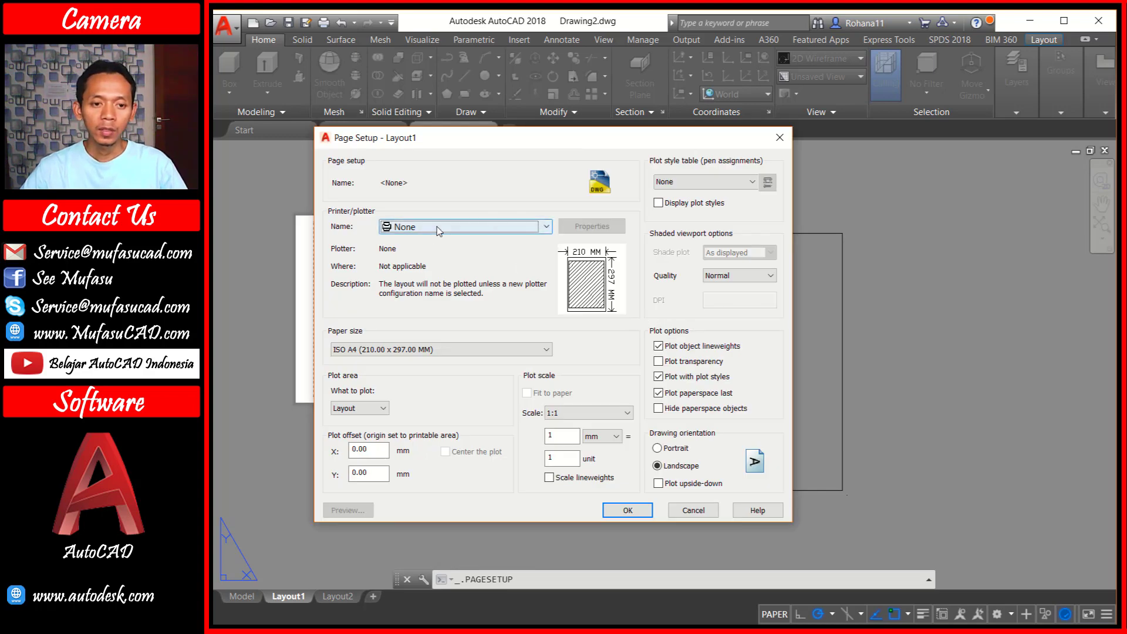
click(436, 227)
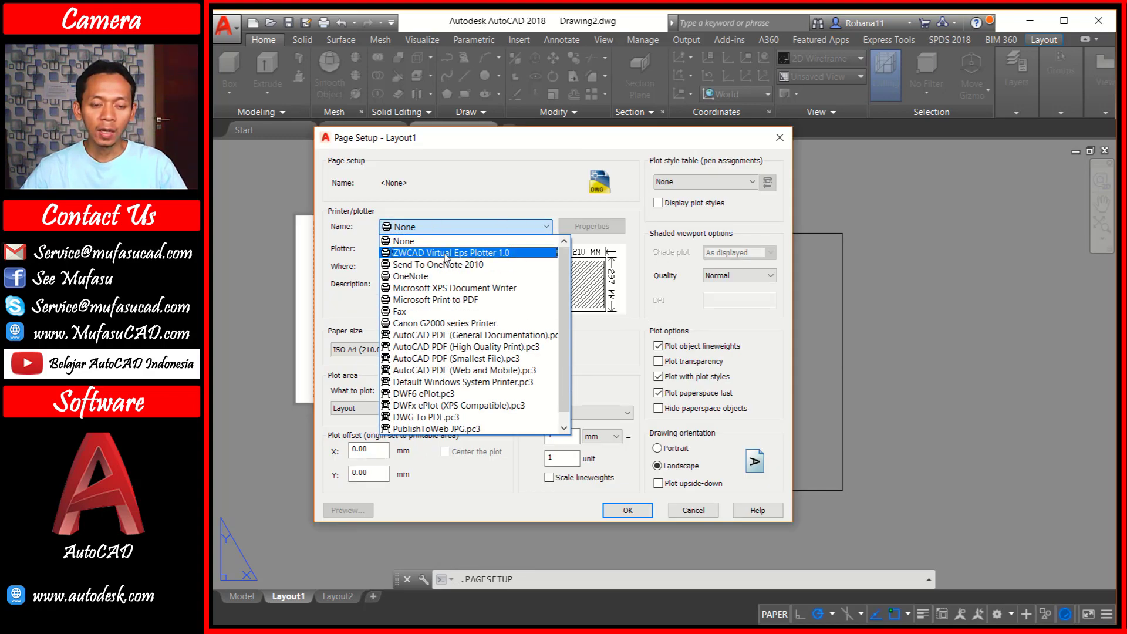
click(445, 324)
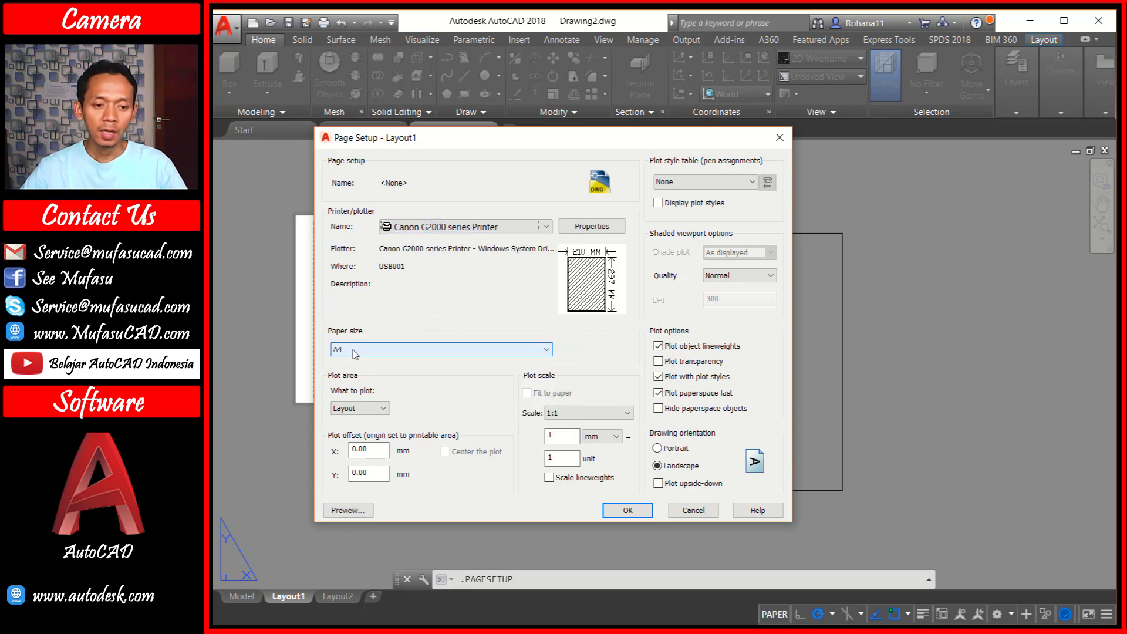
Plot a window around the border, centred on the paper at 1:1, portrait
click(369, 412)
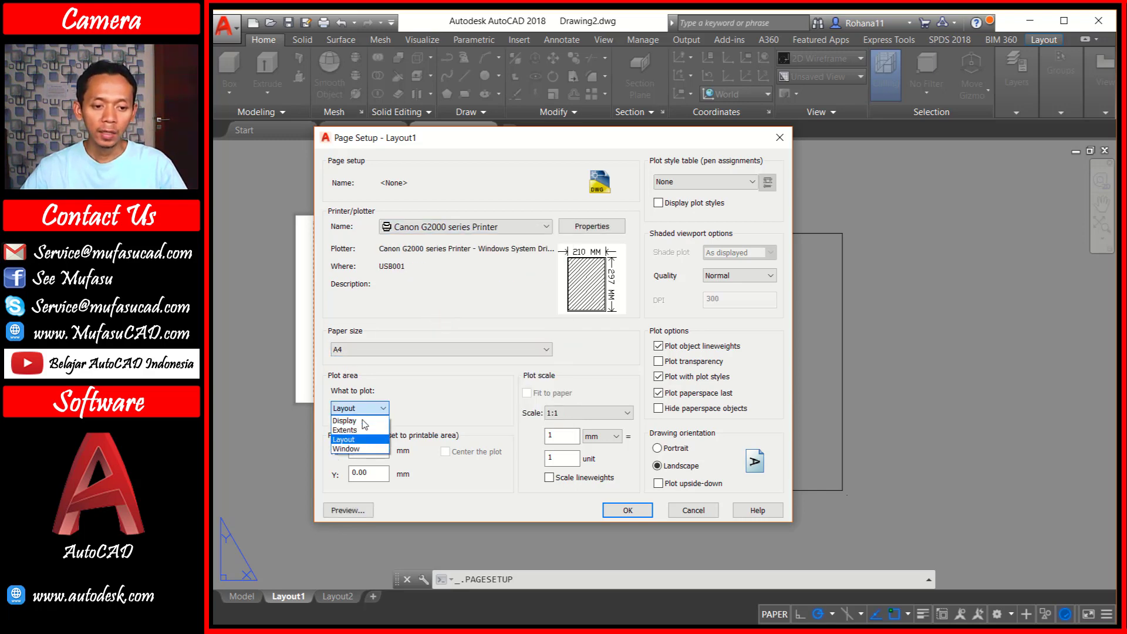
click(353, 450)
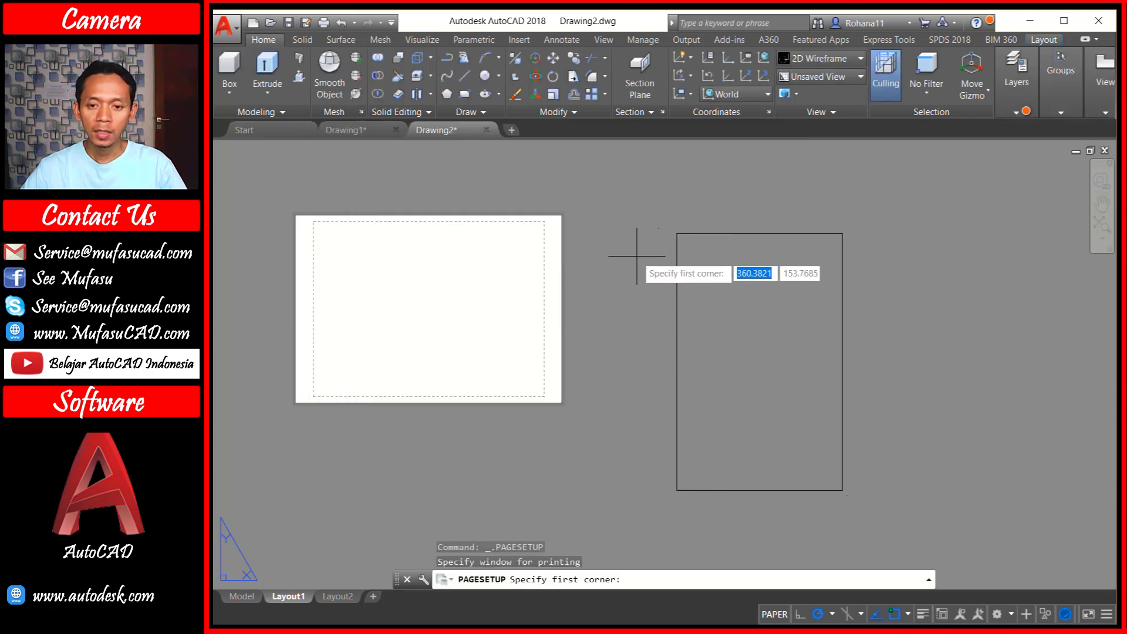
click(659, 229)
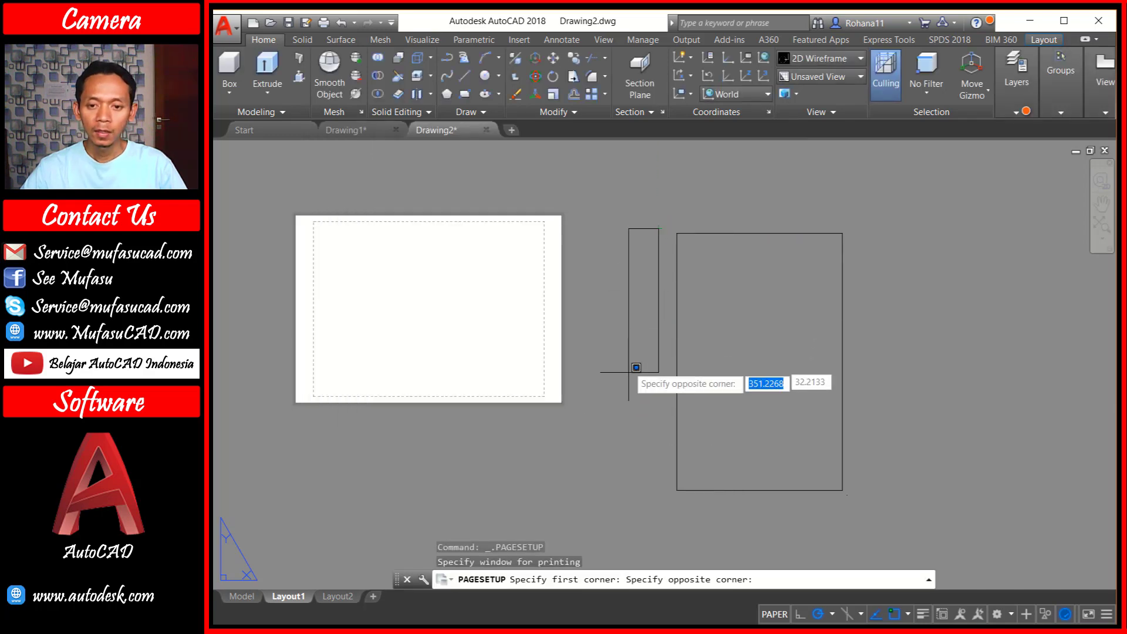
click(851, 493)
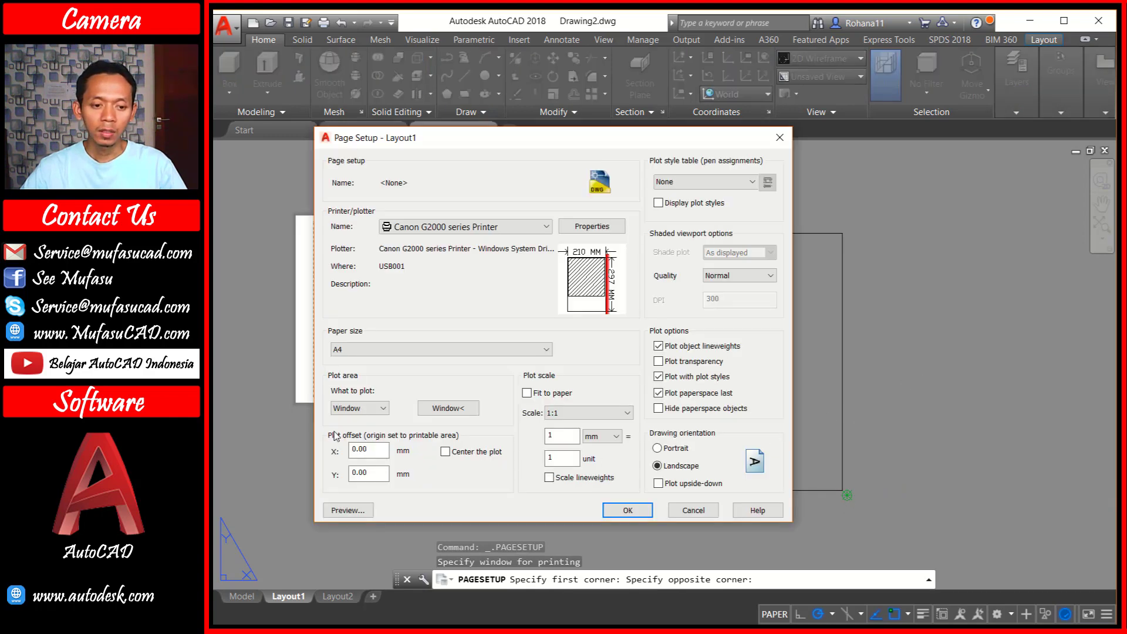
click(445, 452)
text(1)
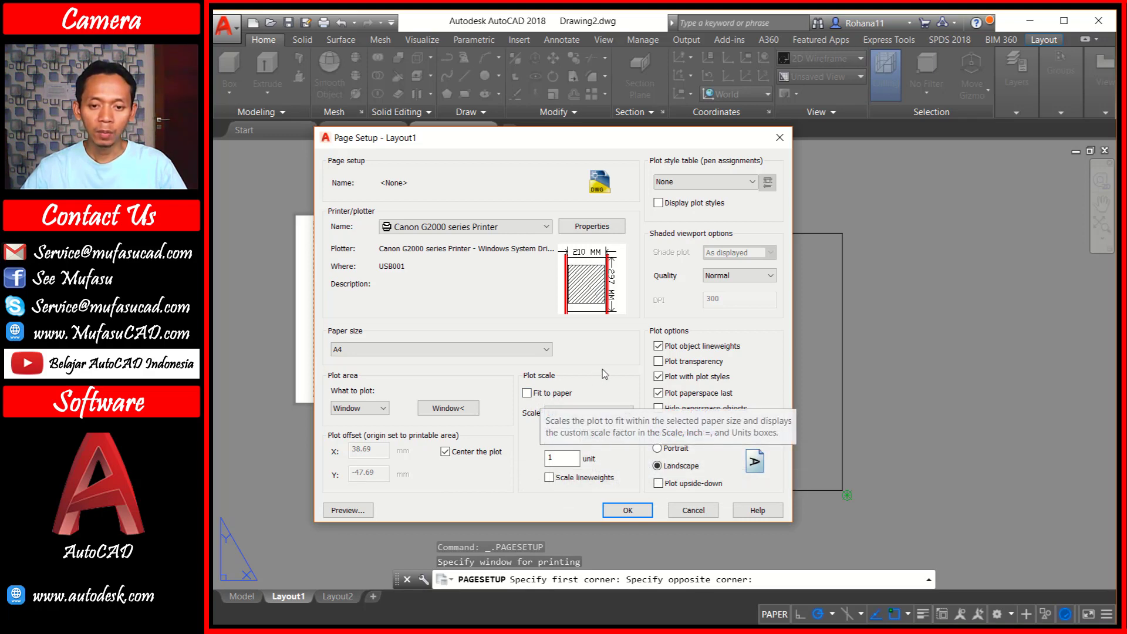
click(669, 450)
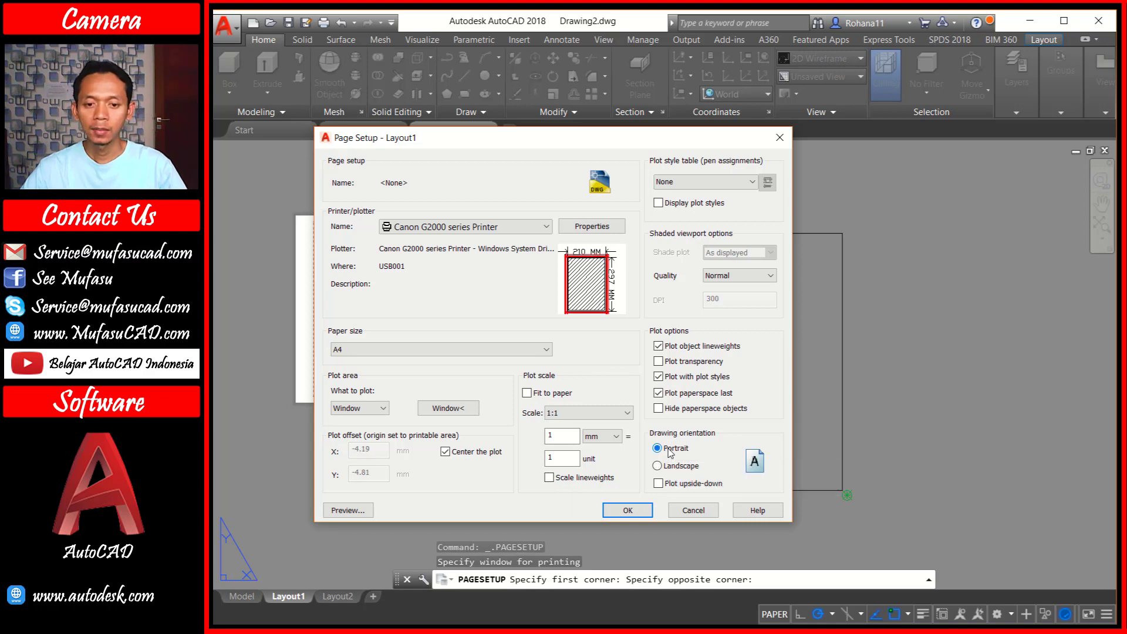
click(644, 512)
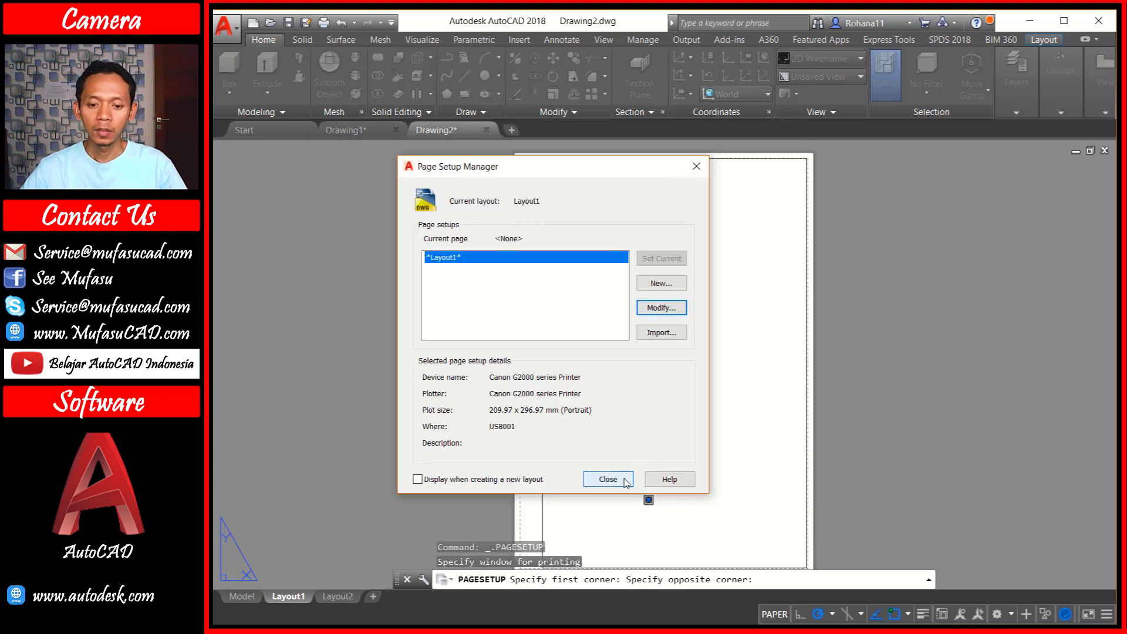
click(626, 482)
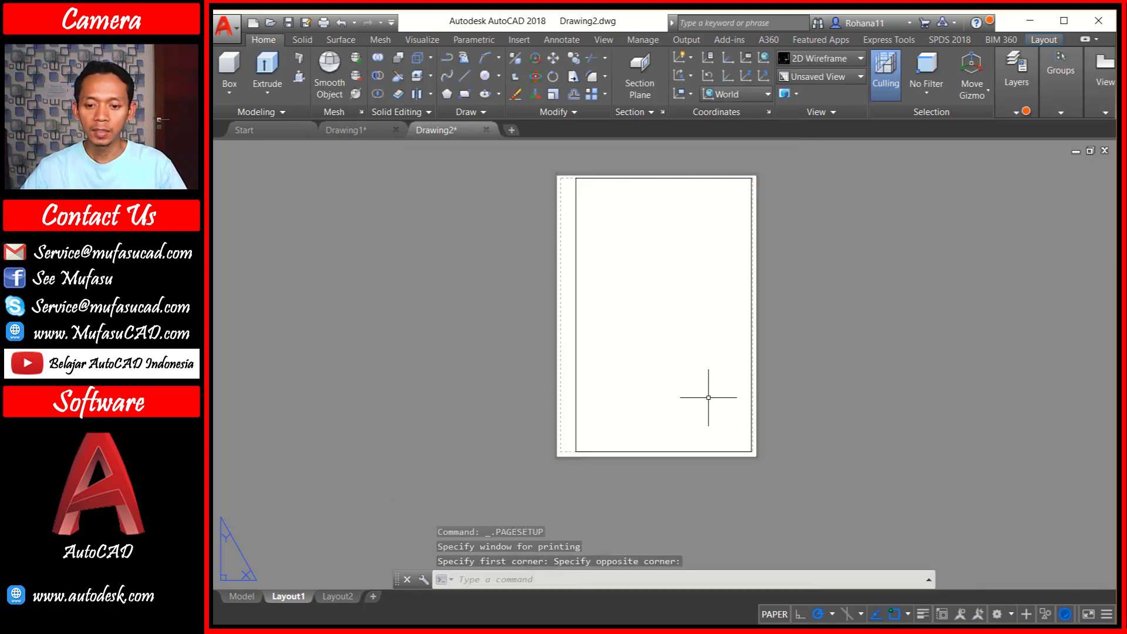
Zoom and pan to frame the border on the portrait A4 sheet
scroll(668, 351, up, 2)
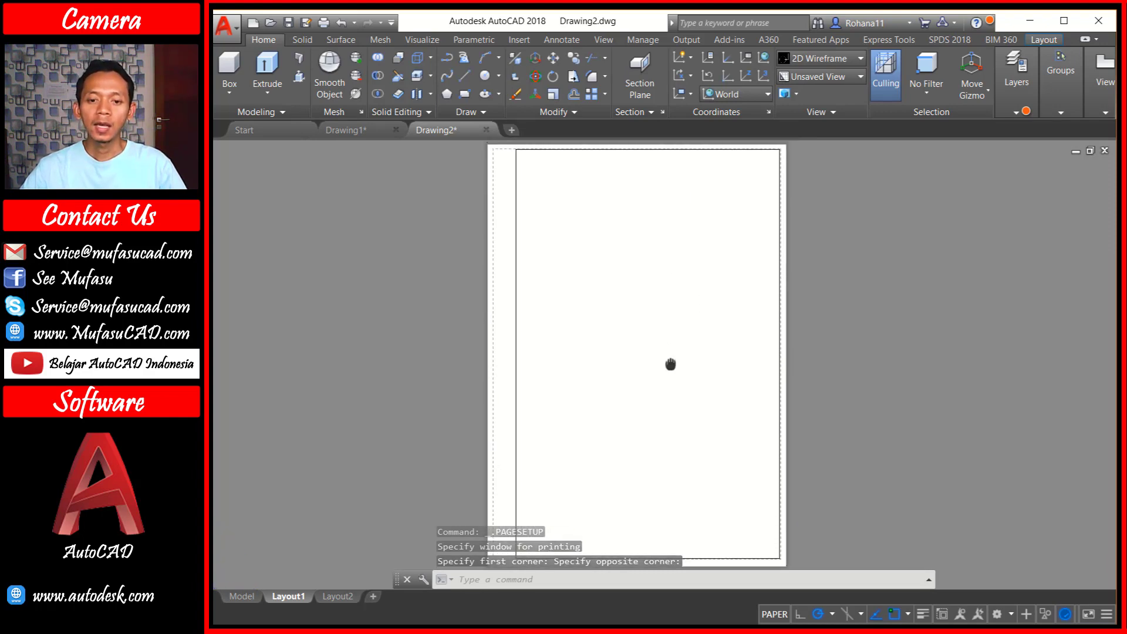
middle_drag(684, 303, 673, 350)
scroll(672, 351, down, 2)
text(I)
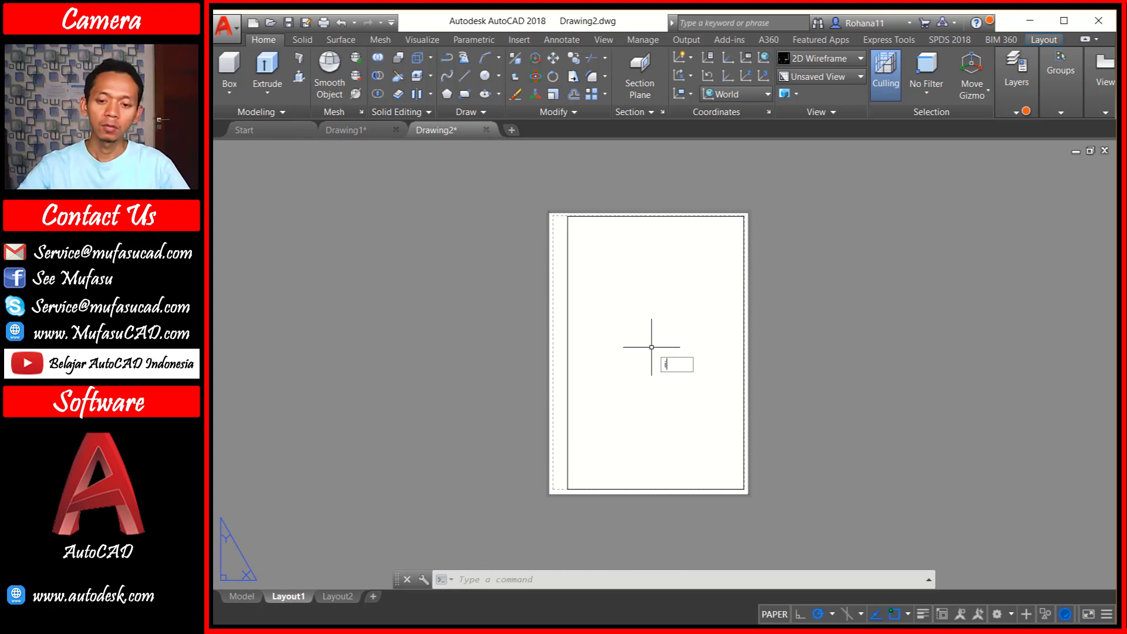
Insert ETIKET A4.dwg at the border's lower-left corner, titled LATIHAN AUTOCAD 2D & 3D, scale 1:3
key(Return)
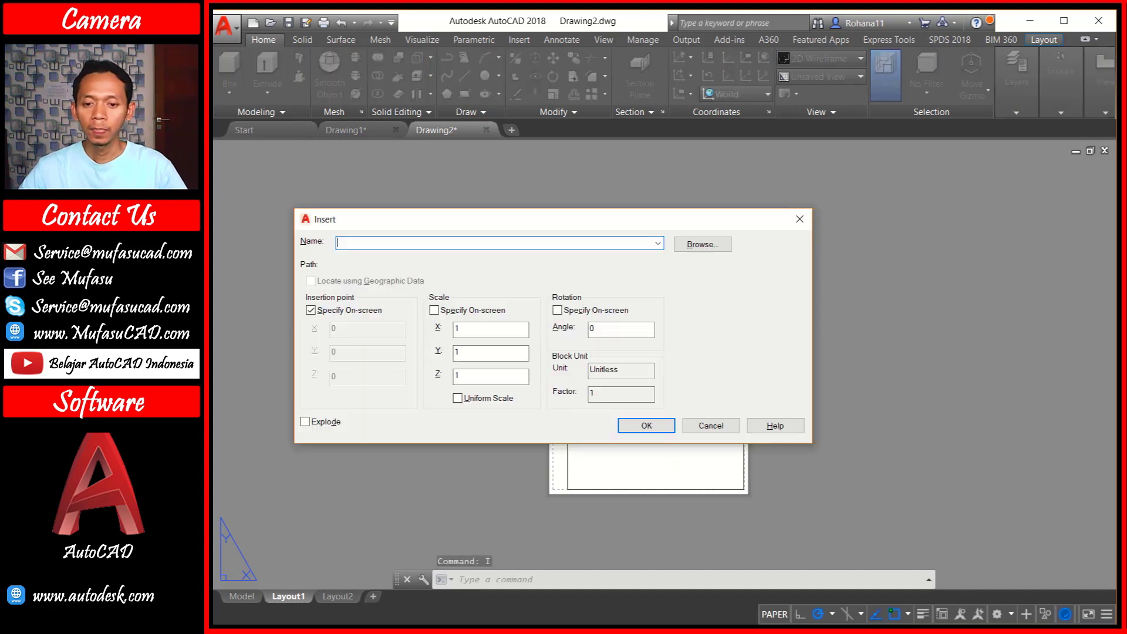
click(686, 246)
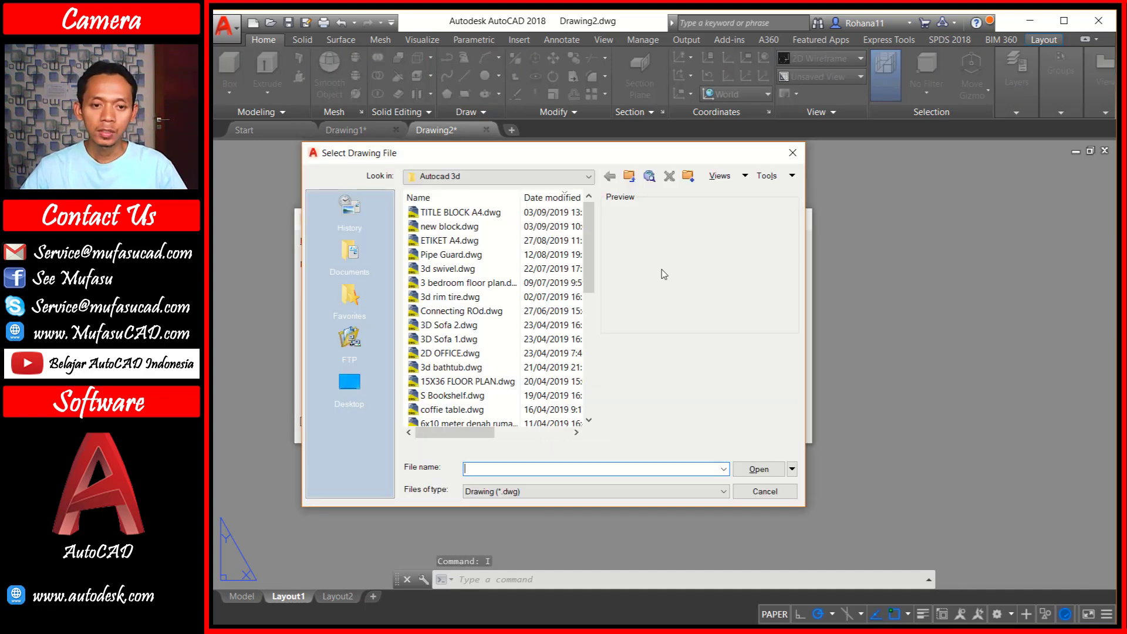
click(449, 242)
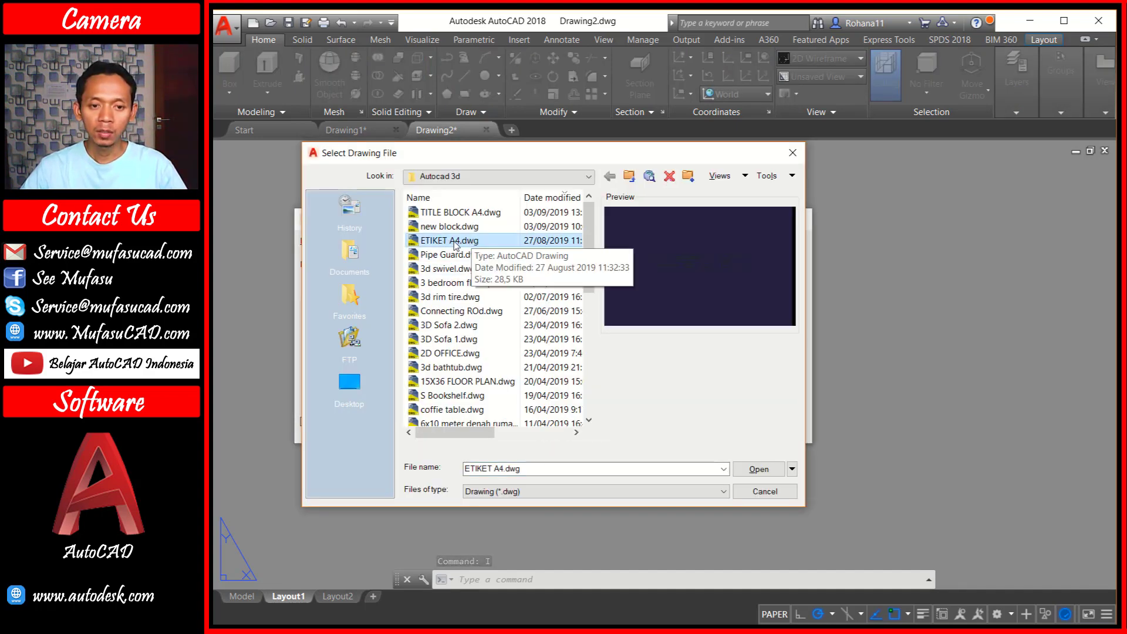
click(759, 469)
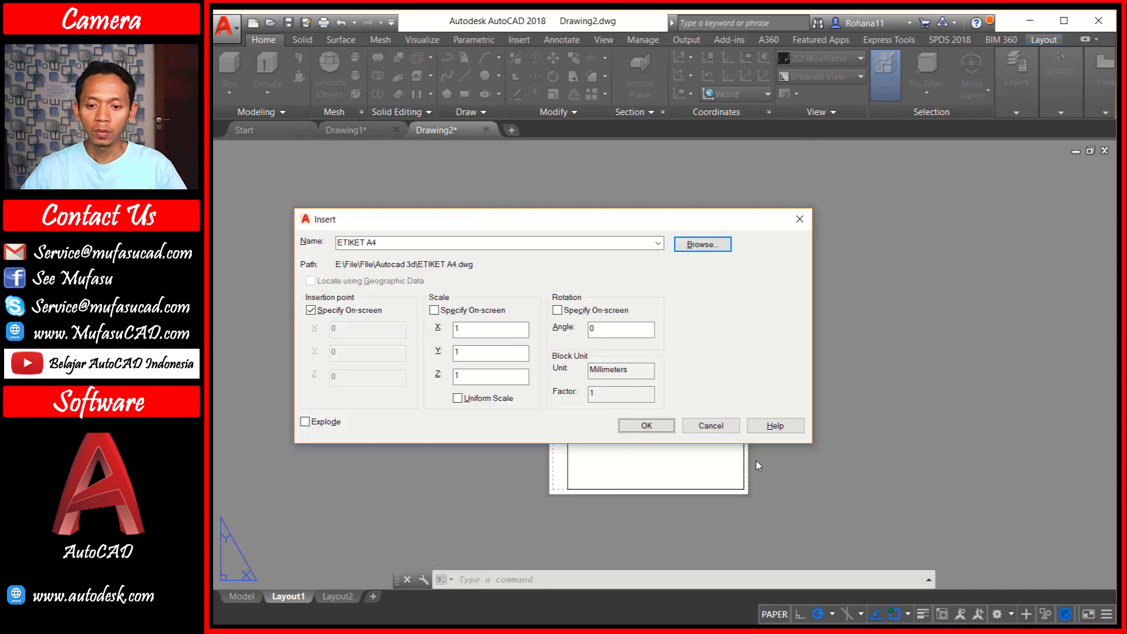
click(644, 439)
scroll(599, 489, up, 3)
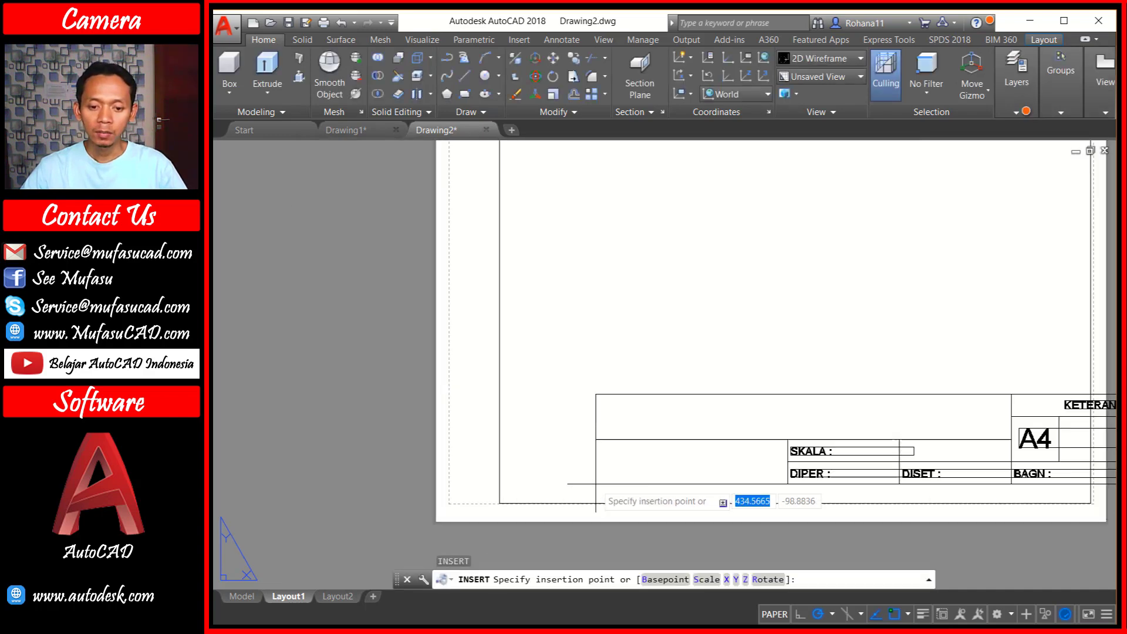
scroll(509, 489, up, 2)
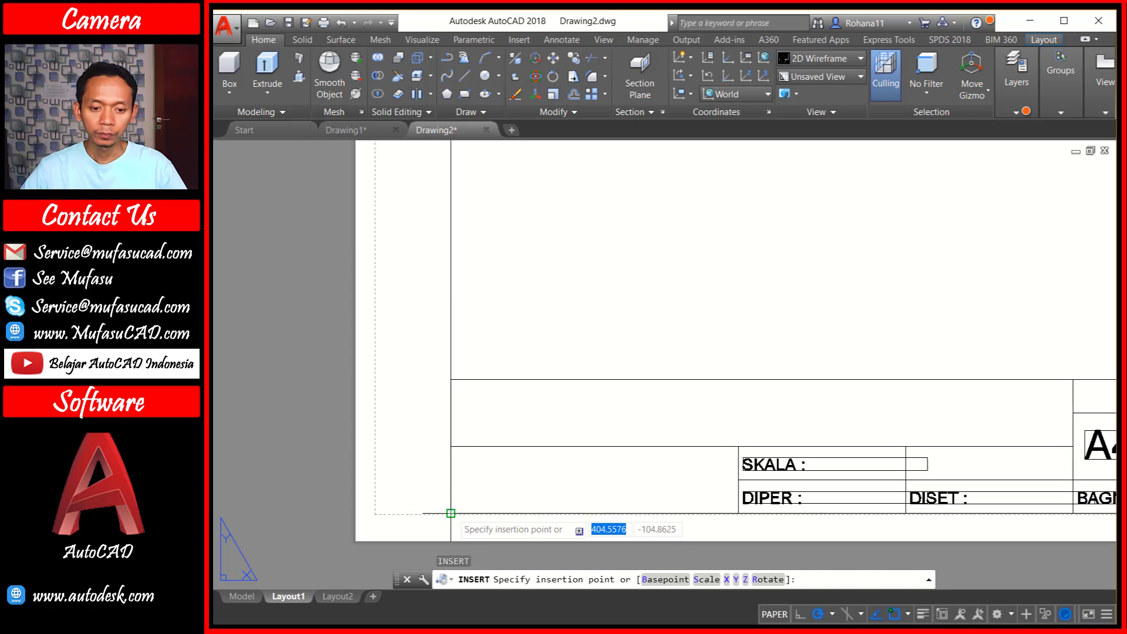
click(451, 514)
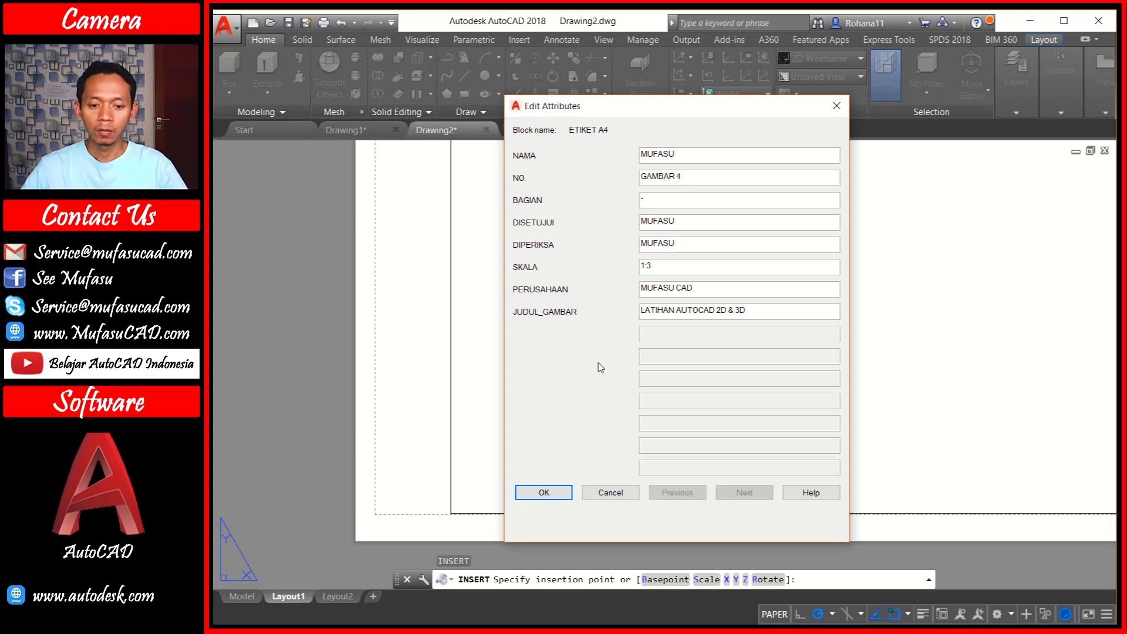
click(539, 491)
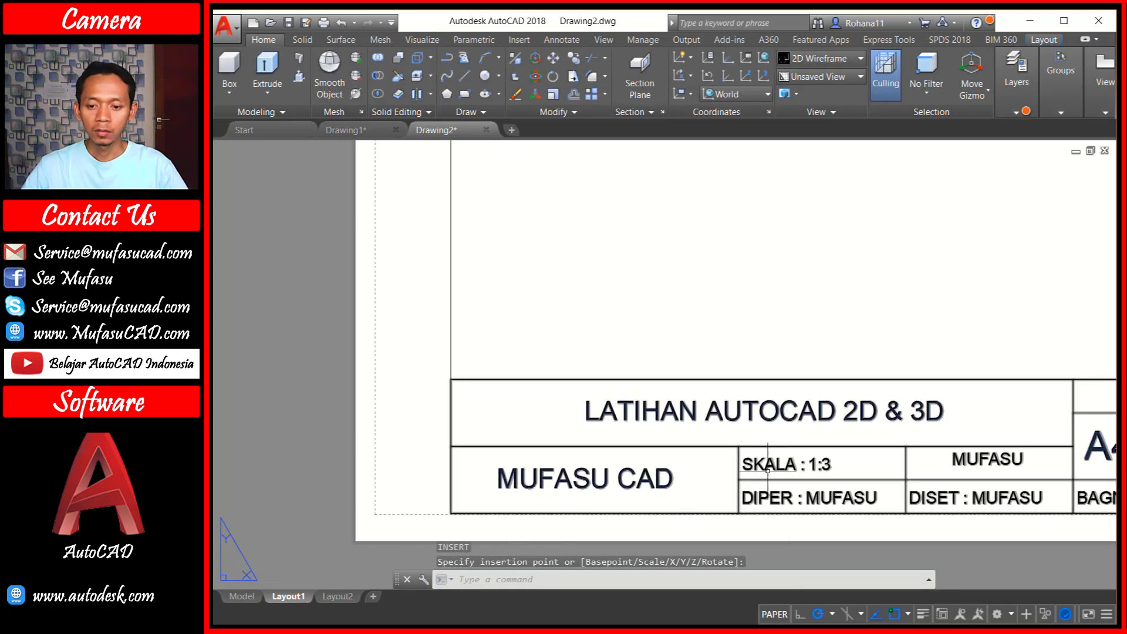
Pan and zoom to recentre the whole sheet with its title block in view
scroll(768, 478, down, 2)
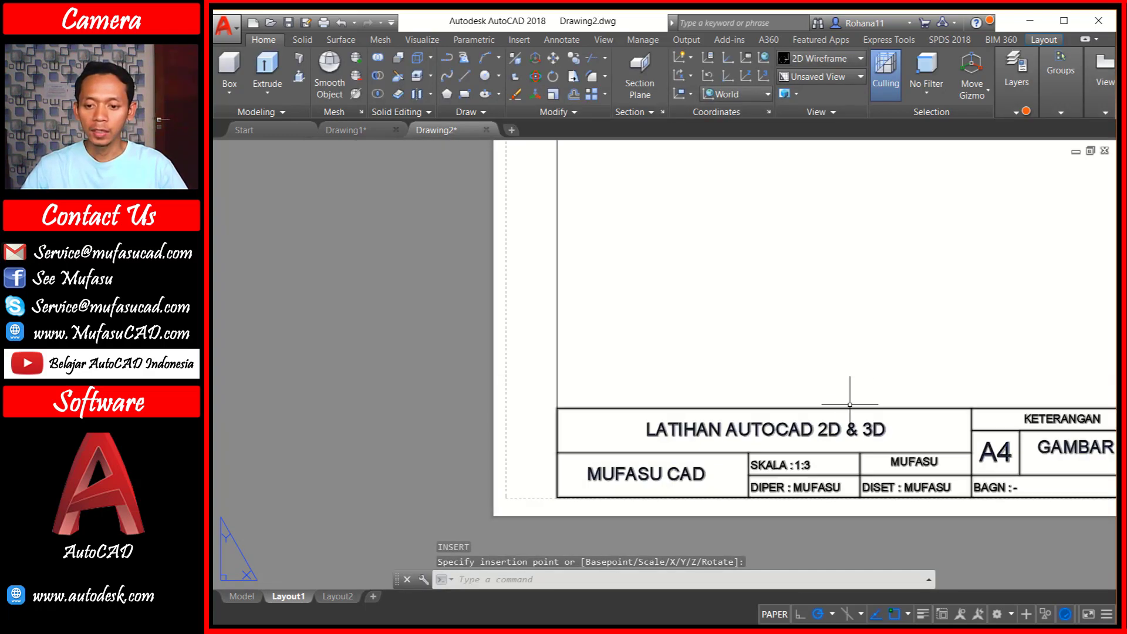
middle_drag(904, 409, 643, 406)
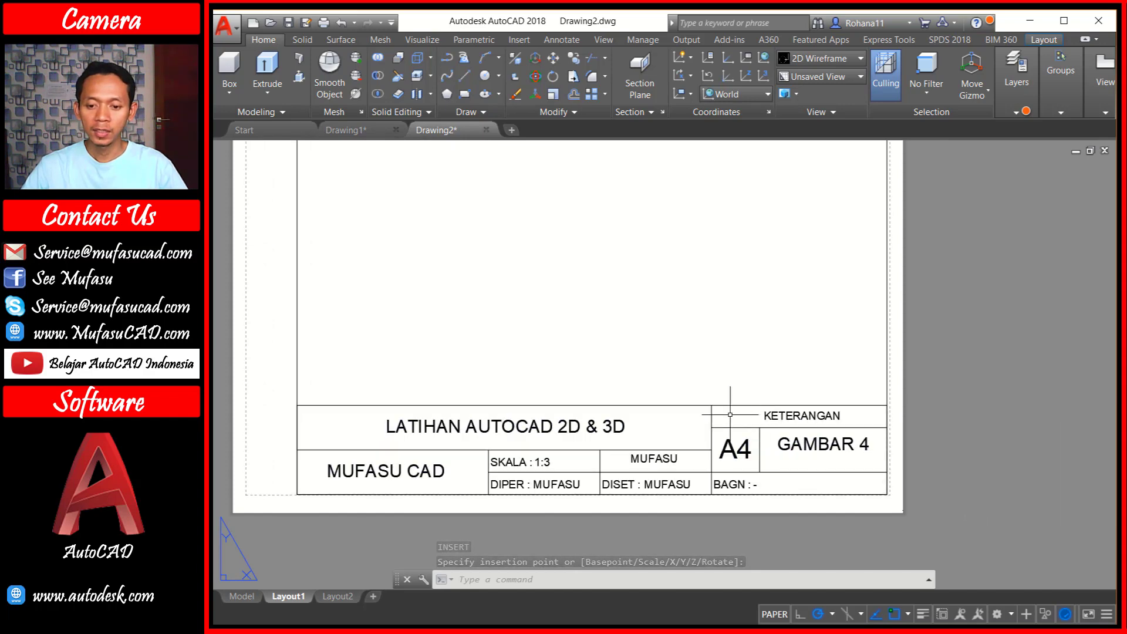
scroll(725, 461, down, 1)
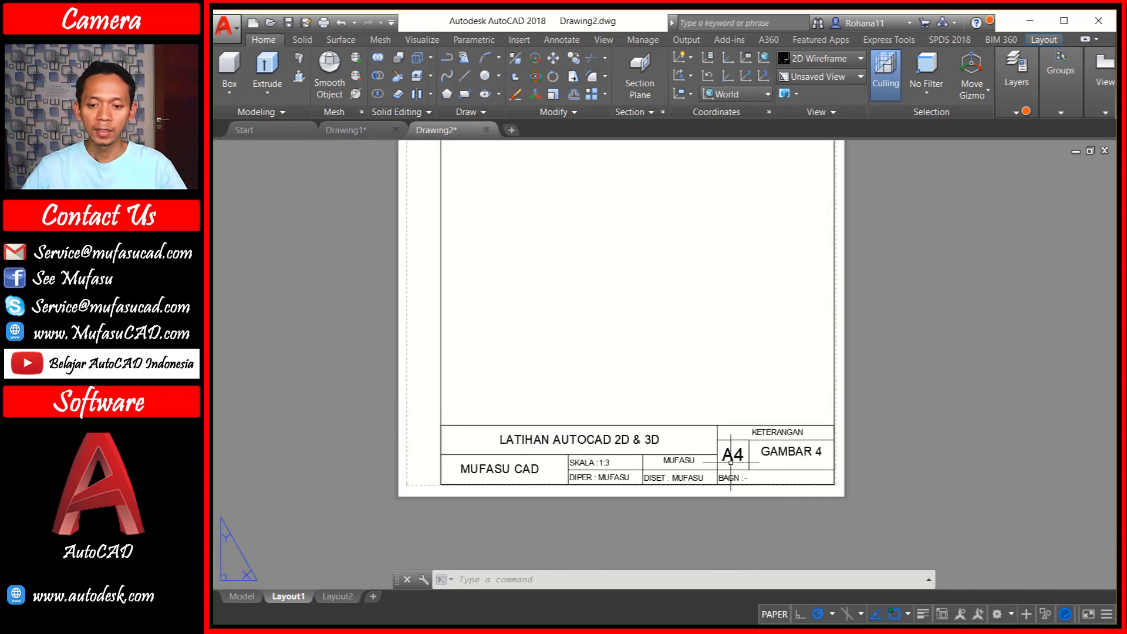
scroll(728, 463, down, 1)
mouse_move(723, 321)
middle_down()
mouse_move(679, 365)
mouse_move(646, 339)
middle_up()
scroll(680, 369, down, 1)
scroll(619, 355, up, 2)
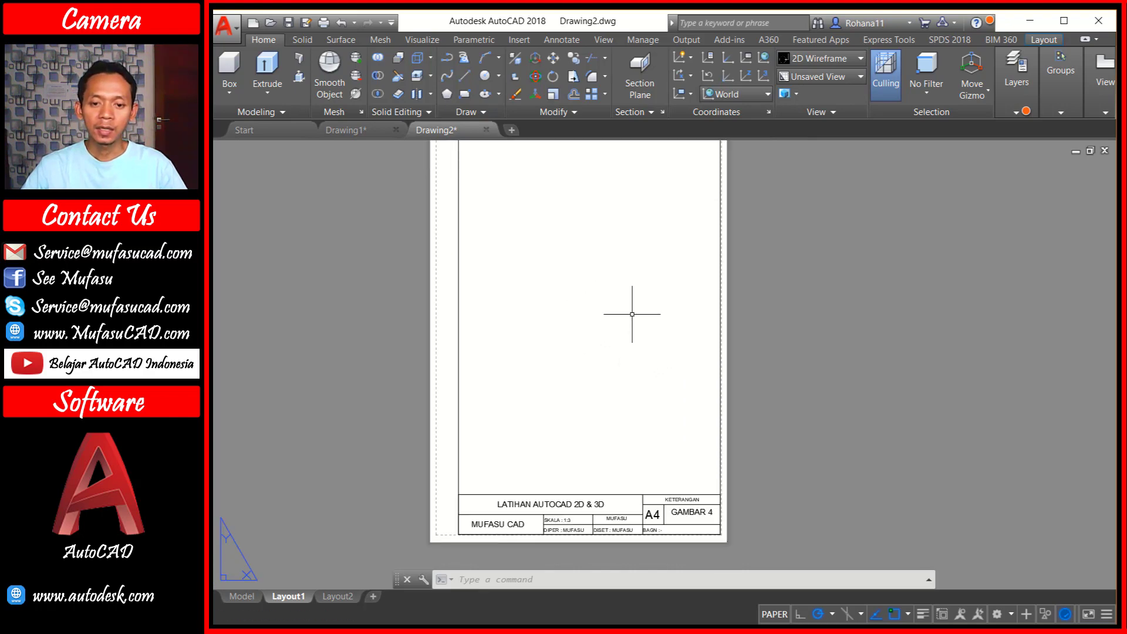
scroll(601, 311, down, 1)
mouse_move(624, 312)
middle_down()
mouse_move(642, 320)
mouse_move(618, 345)
middle_up()
scroll(614, 320, up, 1)
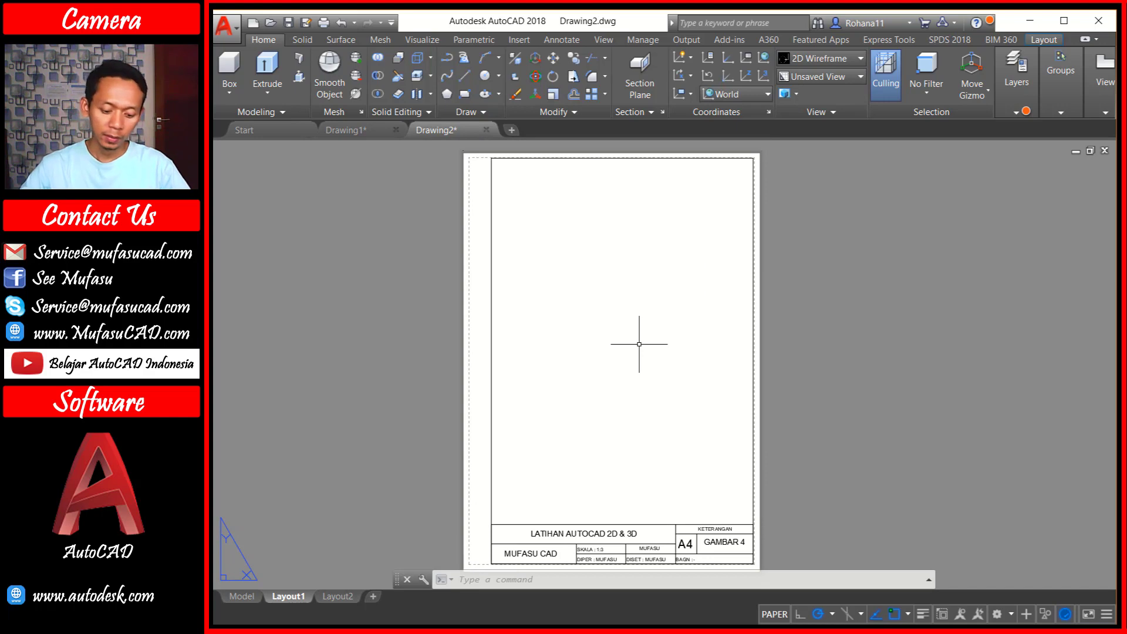
Place a Top base view of the tee mid-sheet and an isometric view upper right
text(VIEW)
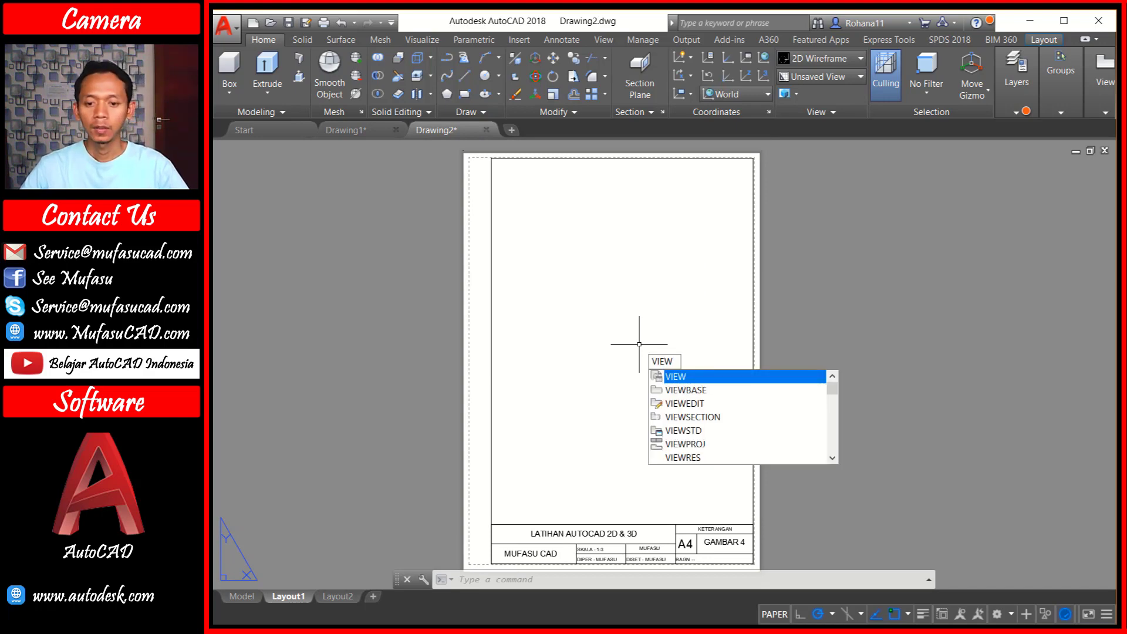
click(683, 389)
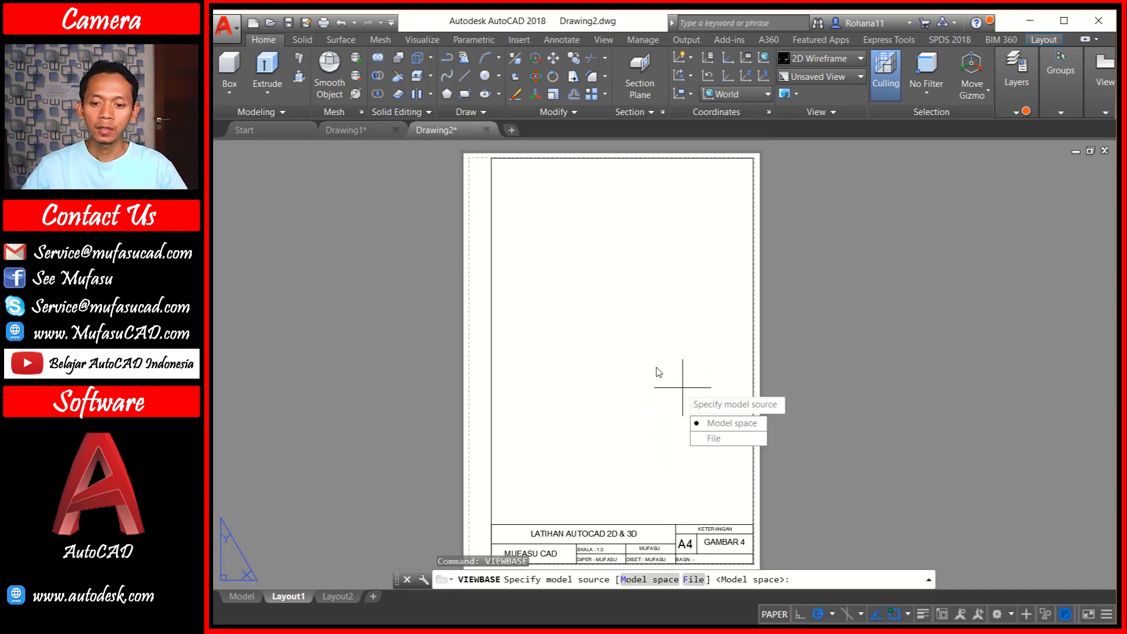
click(719, 422)
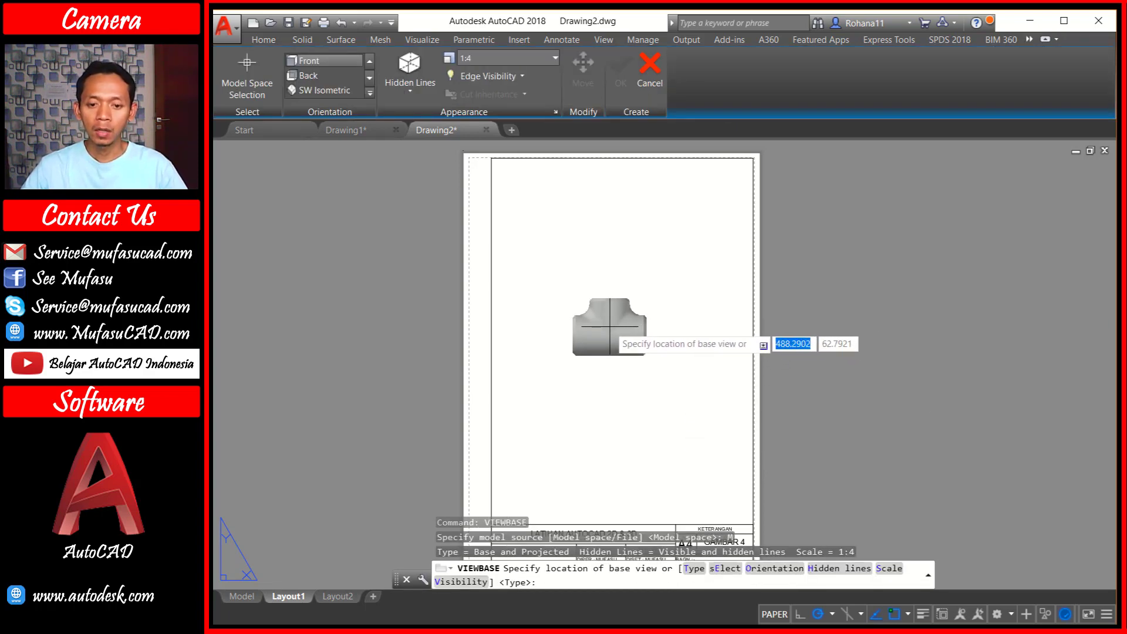
text(o)
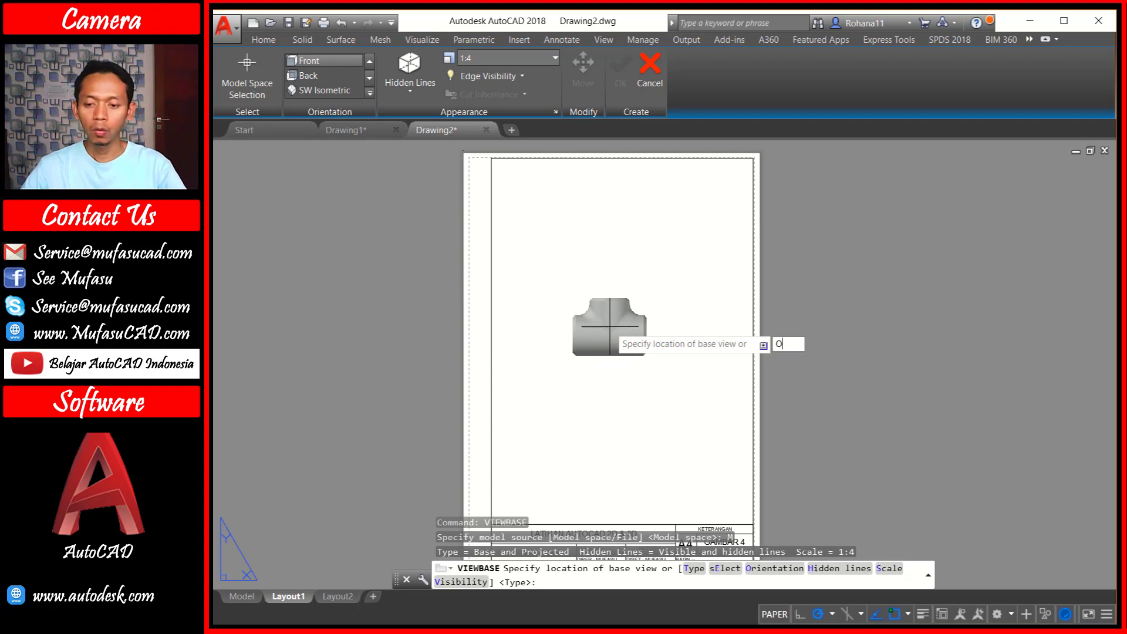
key(Return)
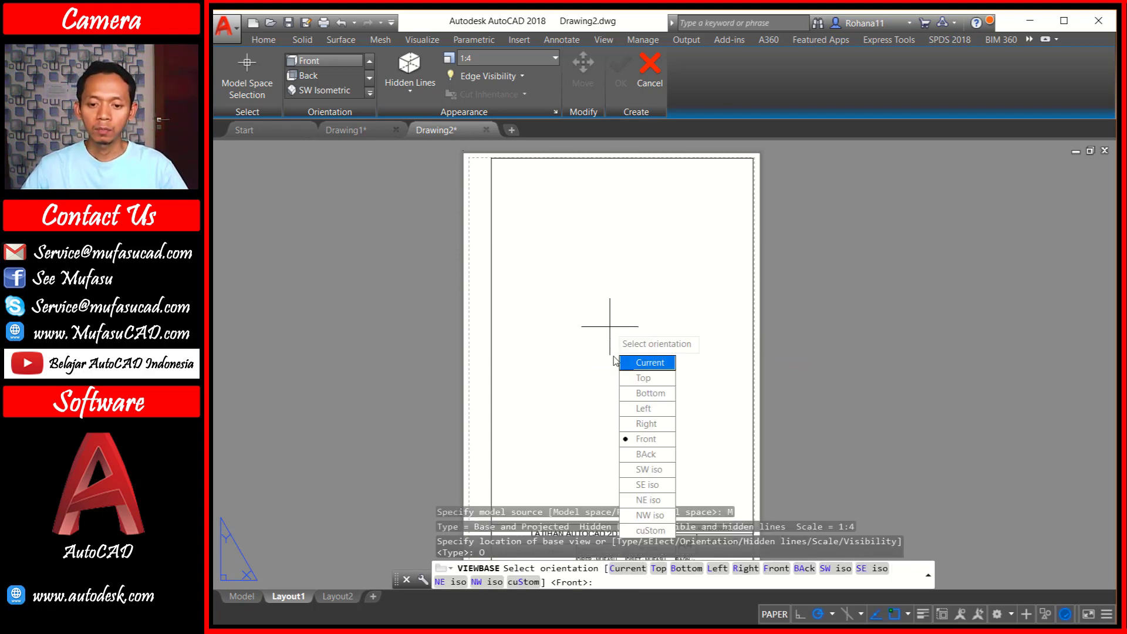
click(643, 377)
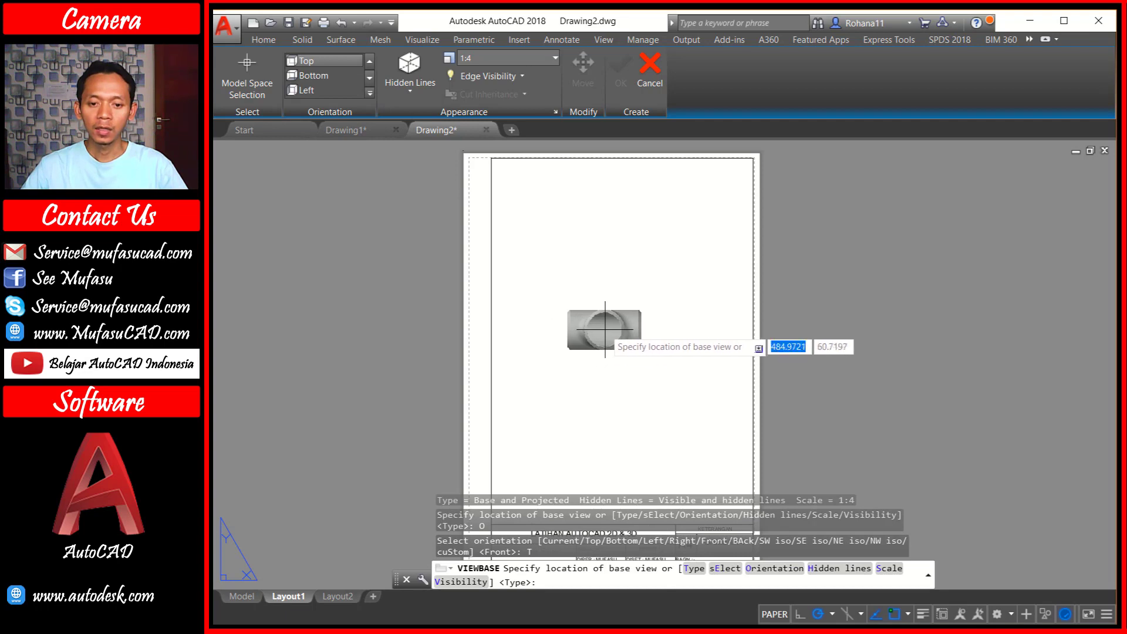
click(619, 320)
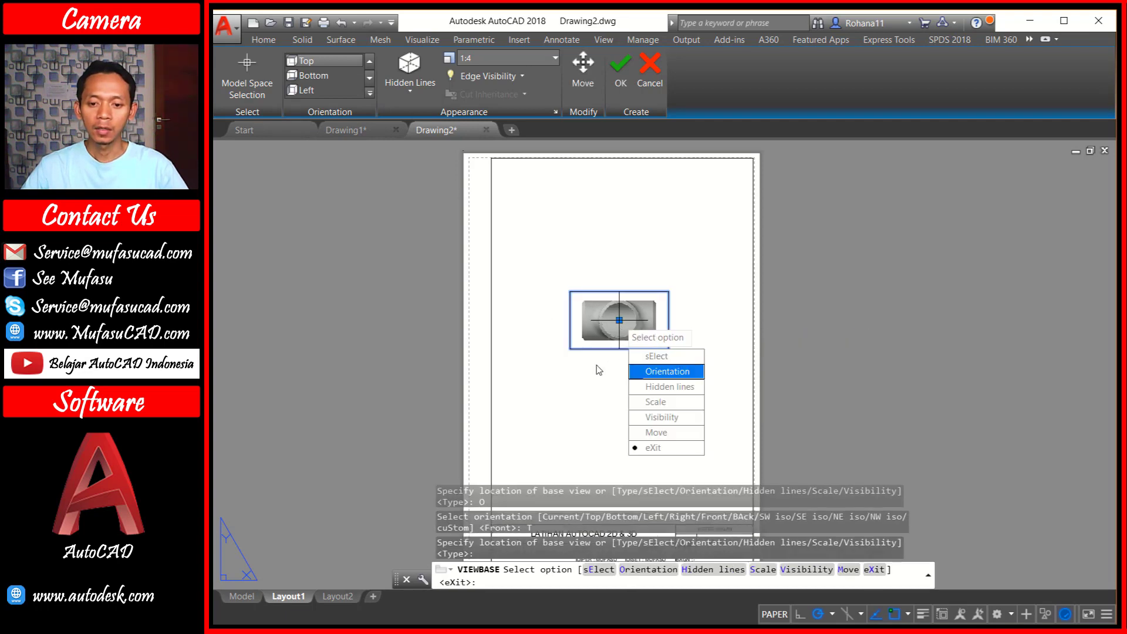
key(Return)
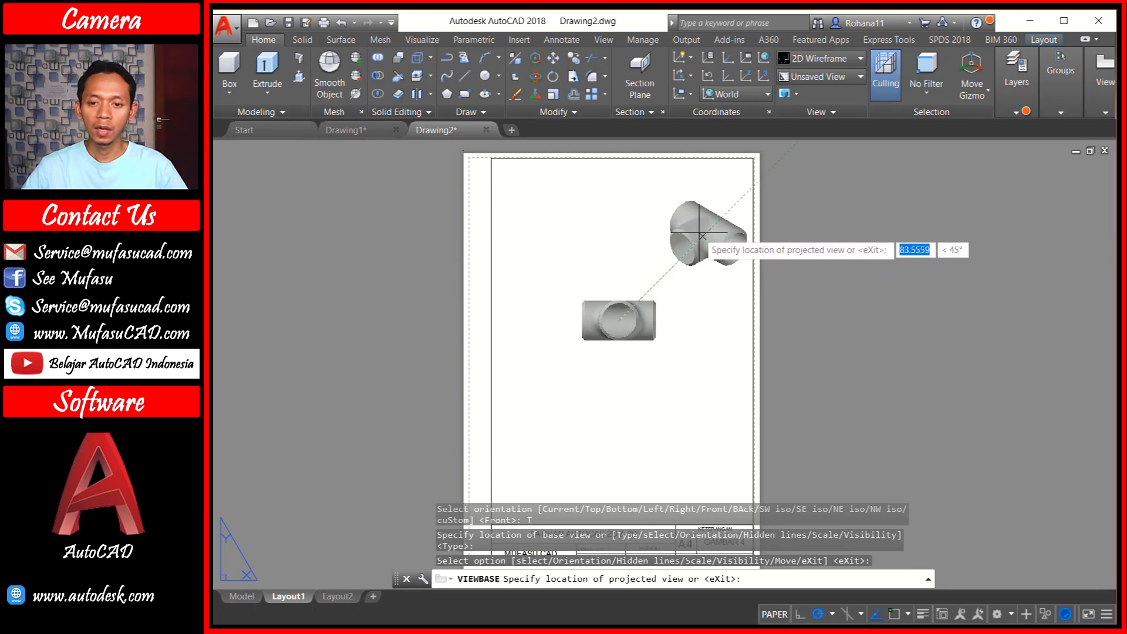
click(702, 235)
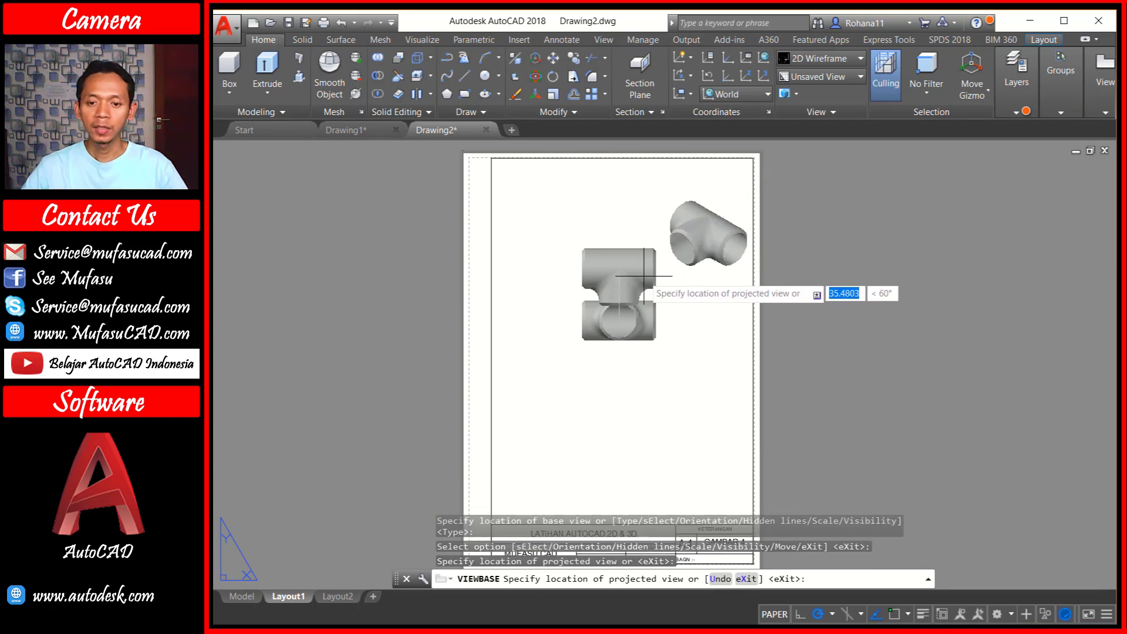
key(Return)
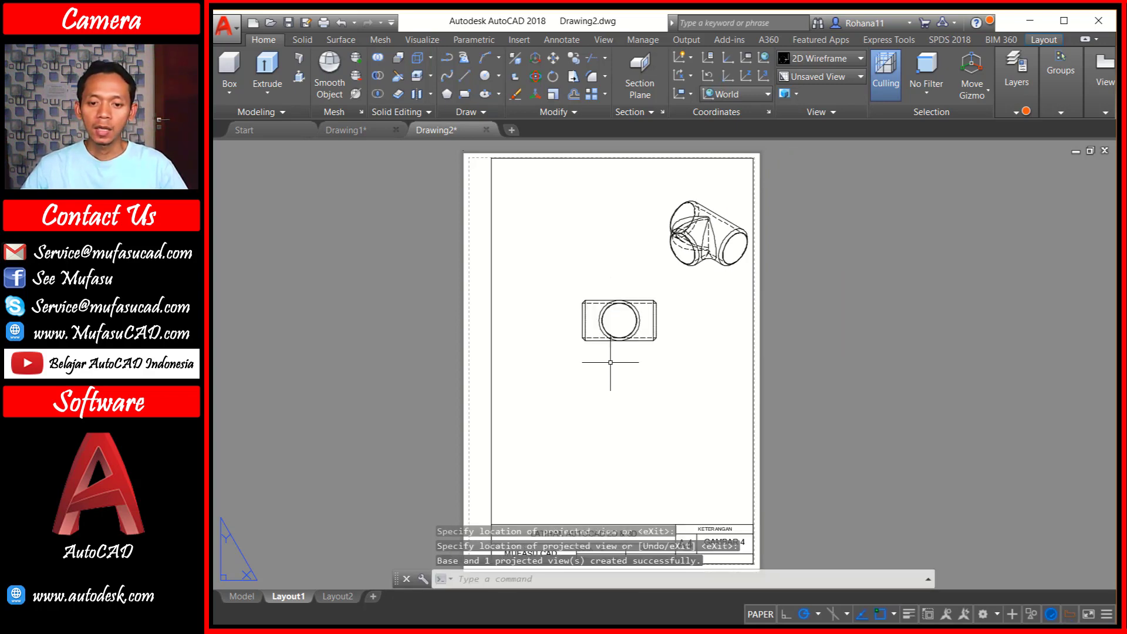
scroll(637, 366, up, 2)
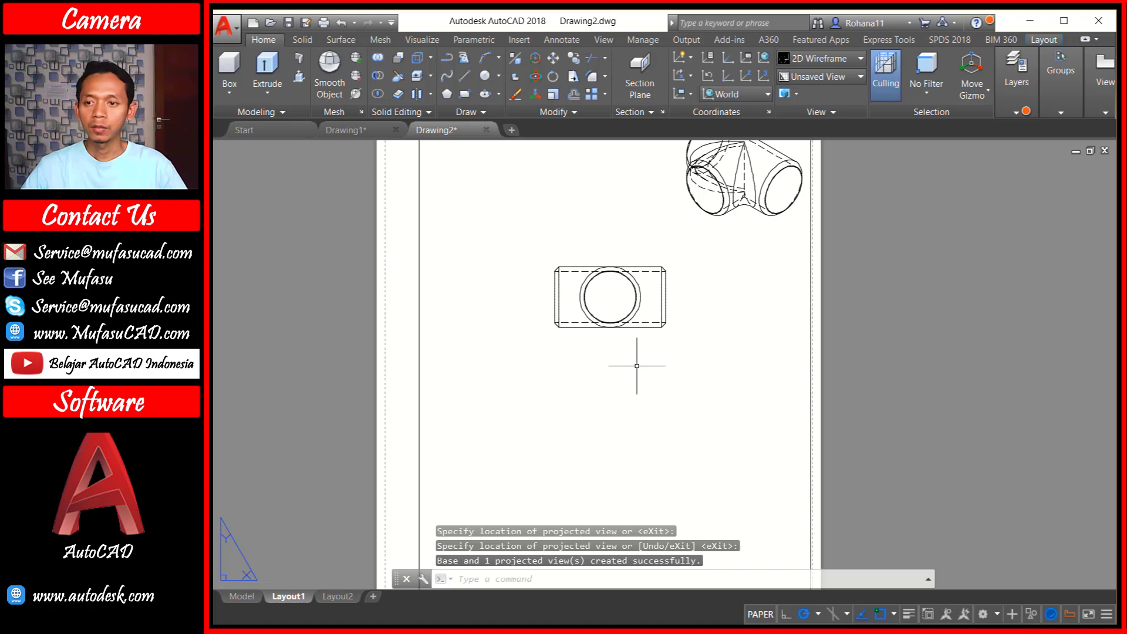
Create full section A-A through the top view along a horizontal cutting line, placed below it
click(1061, 112)
click(1045, 40)
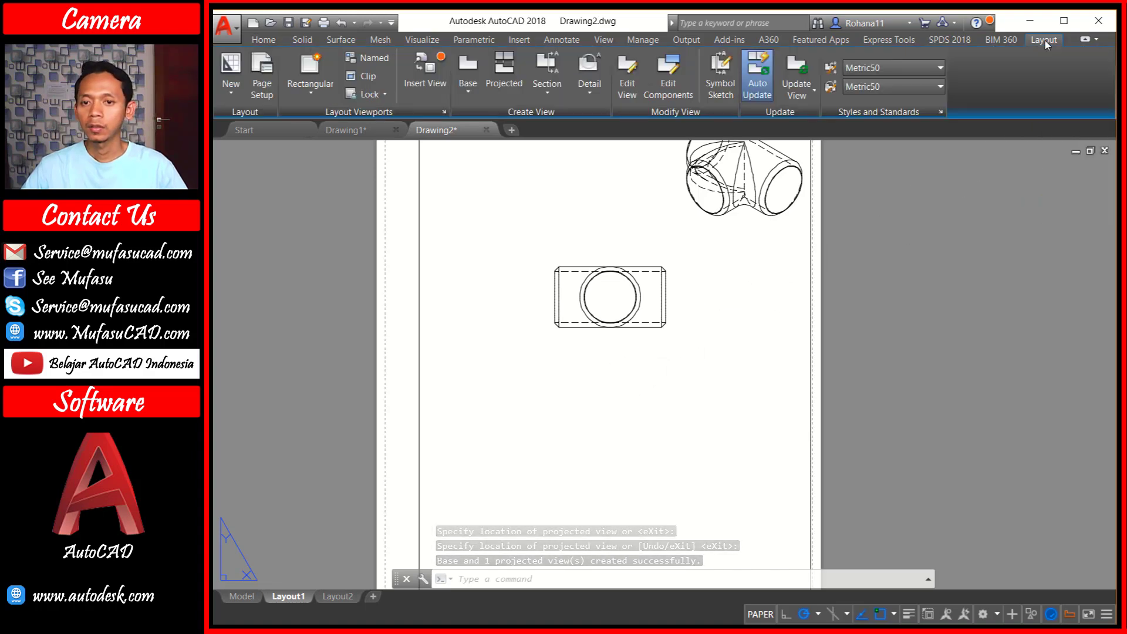
click(549, 67)
scroll(586, 307, up, 3)
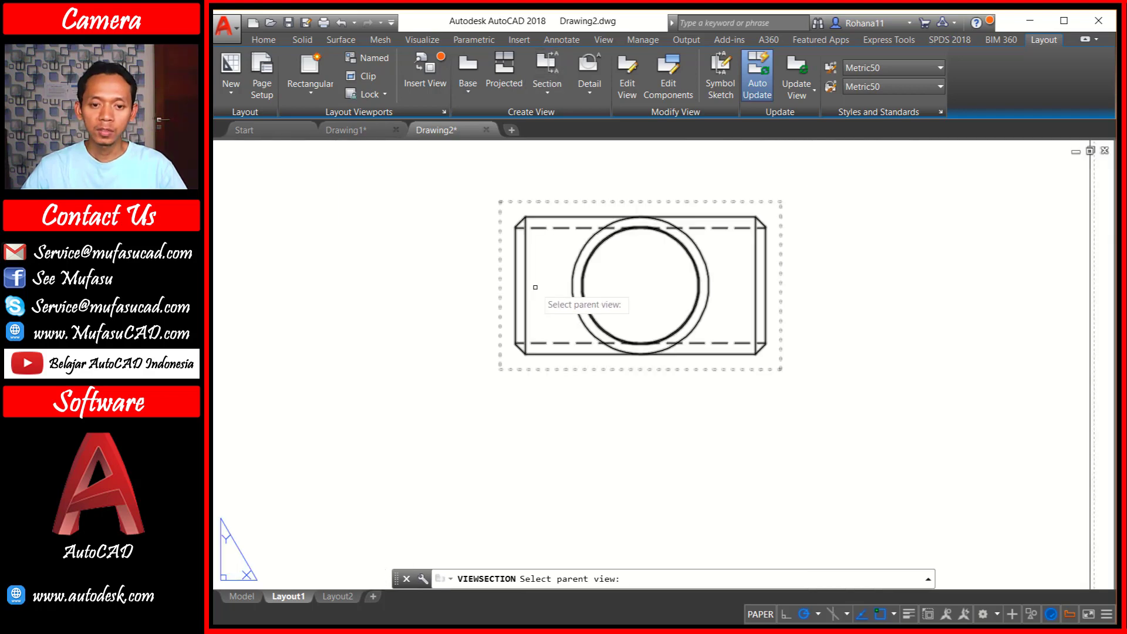
click(523, 282)
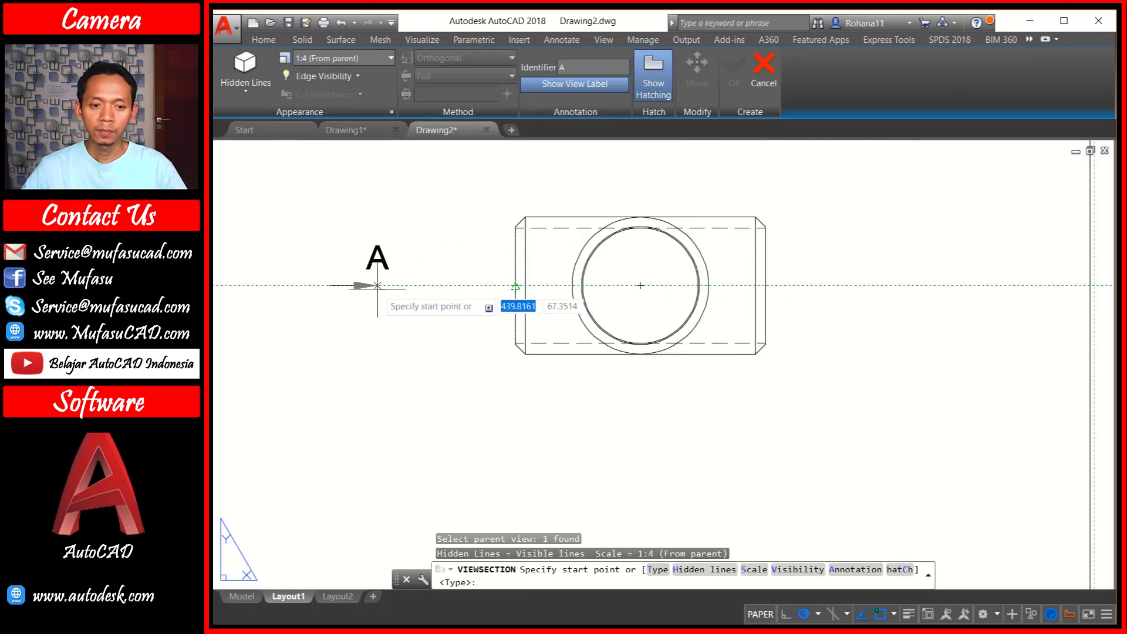
click(432, 285)
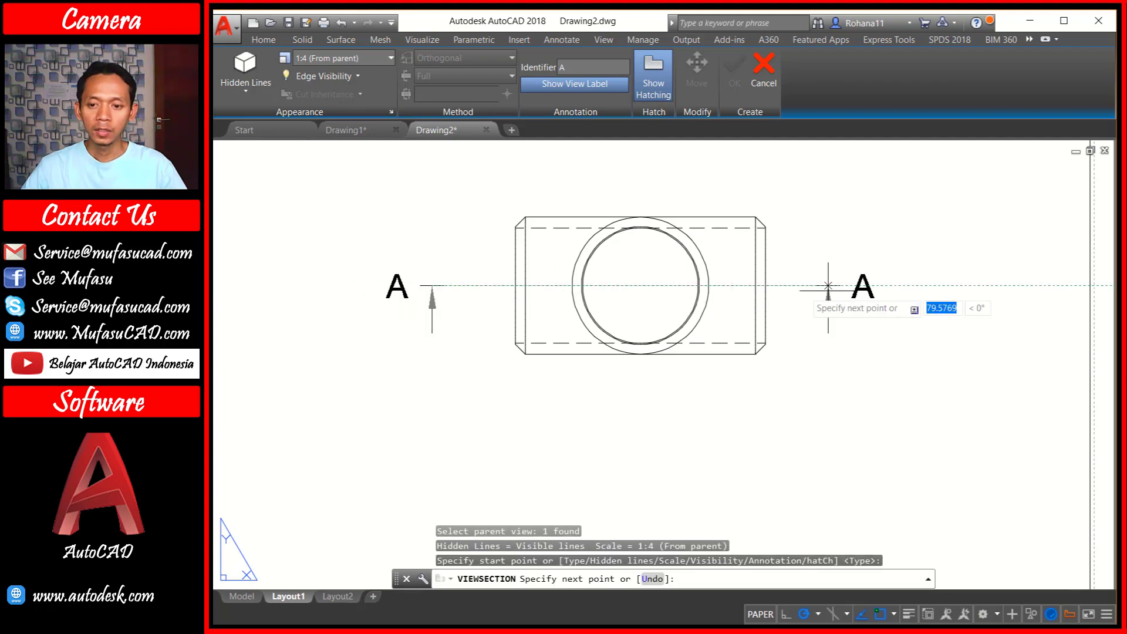
click(848, 286)
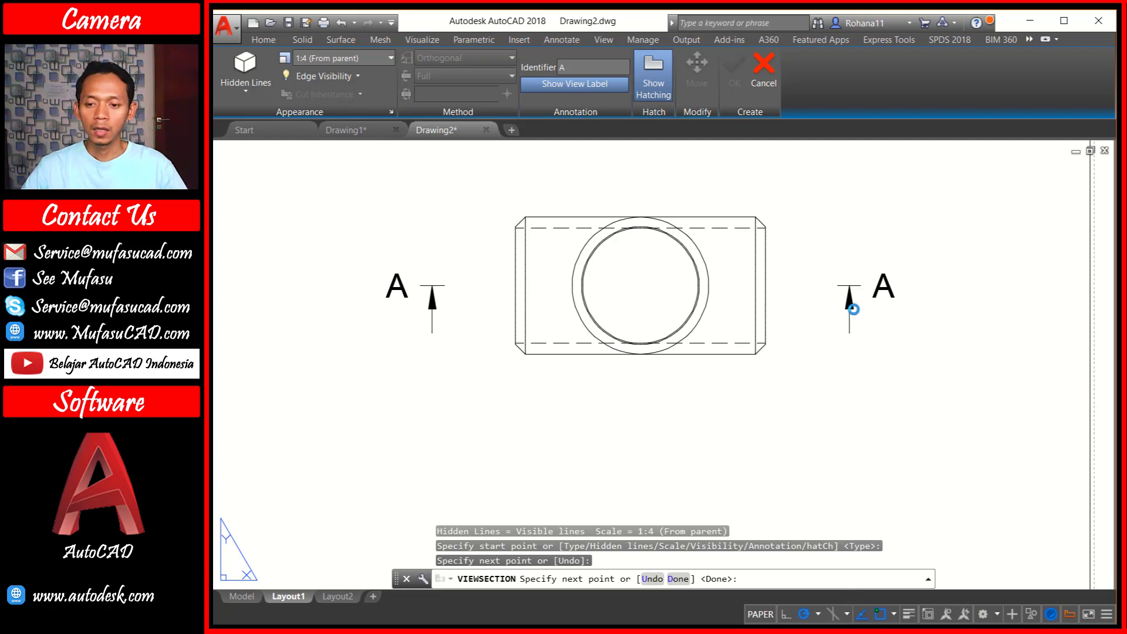
key(Return)
scroll(830, 388, down, 5)
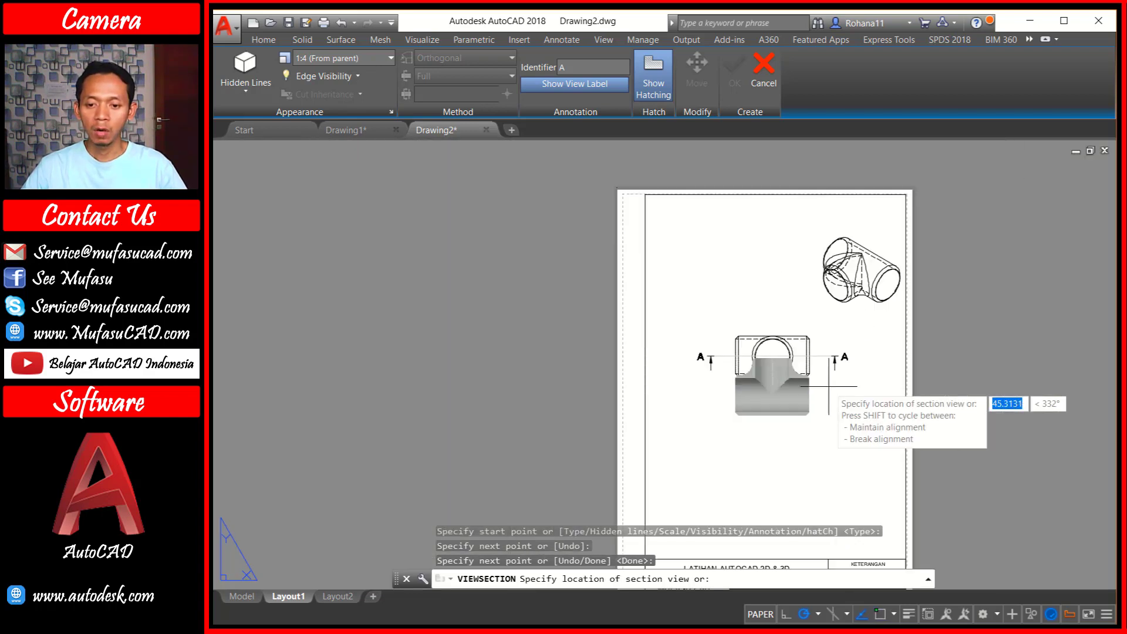
click(838, 422)
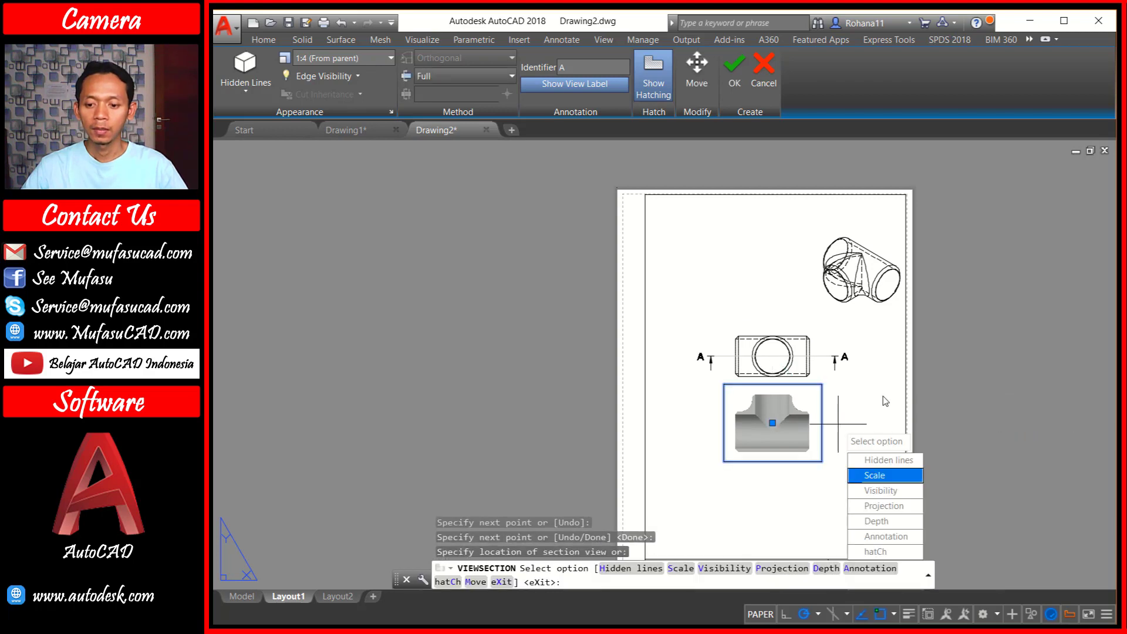
key(Return)
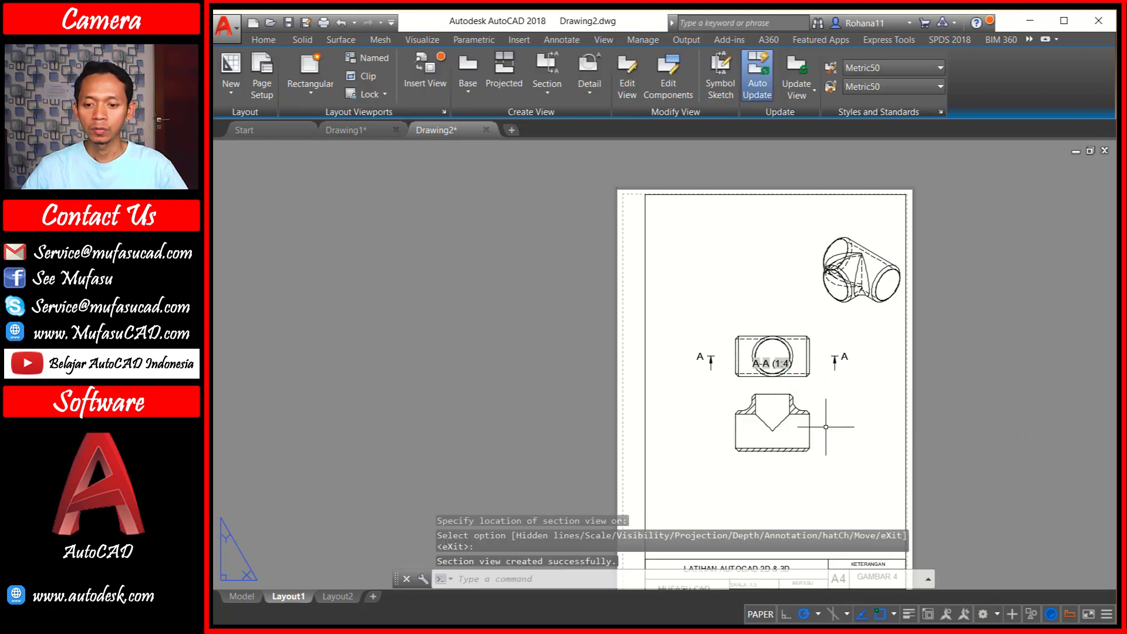
Grip-move the A-A section label down below the section view
middle_drag(798, 387, 719, 354)
scroll(719, 354, up, 2)
click(729, 342)
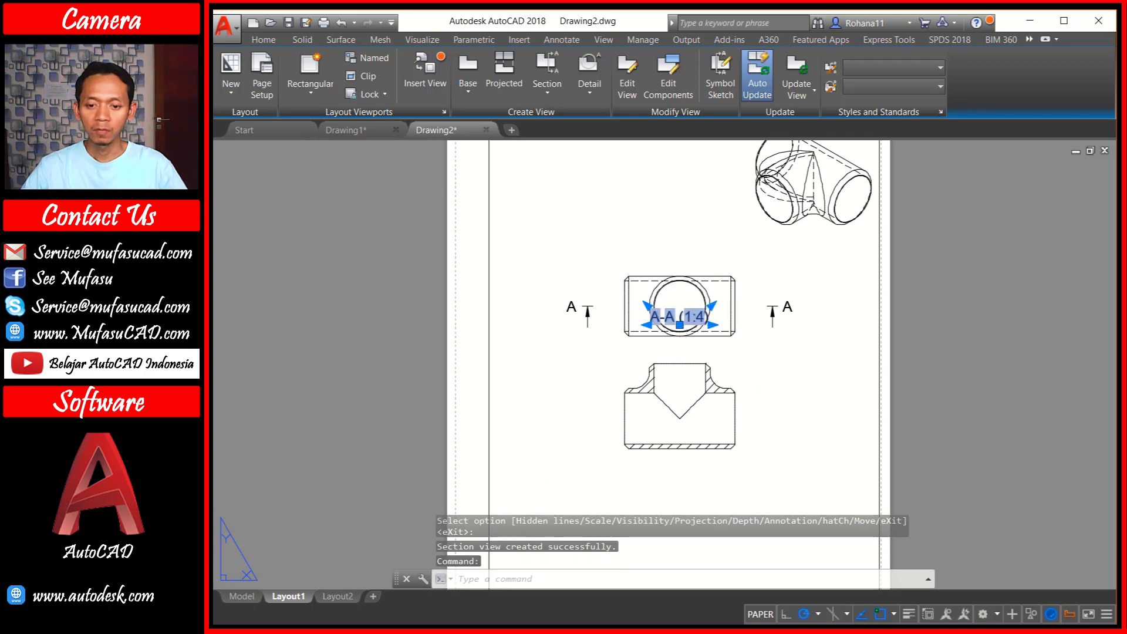
click(679, 325)
click(680, 488)
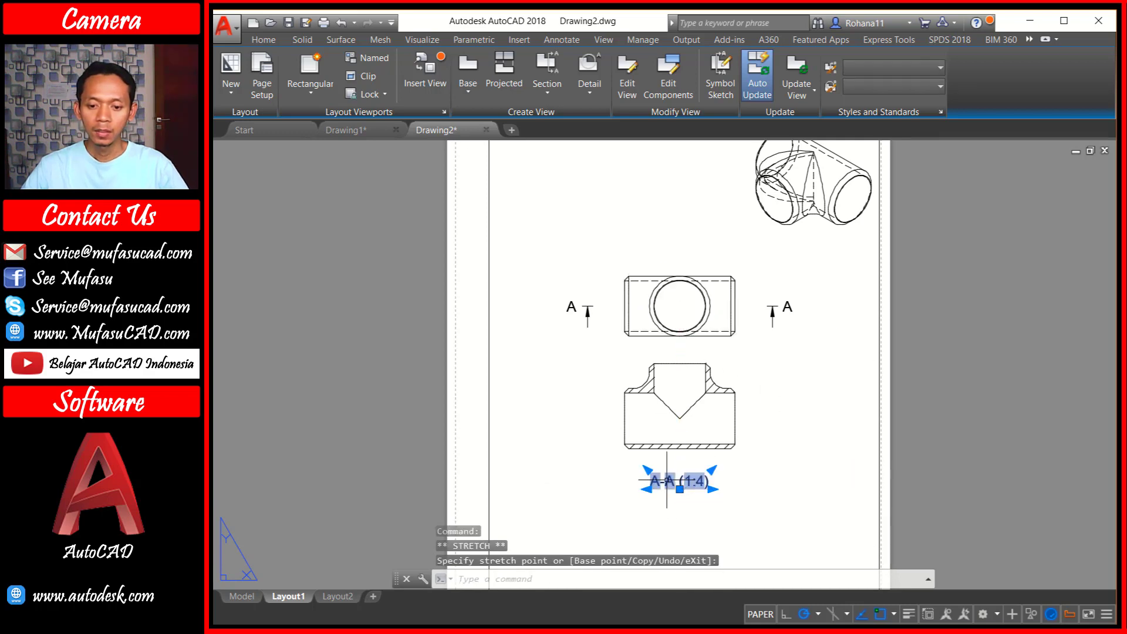
Edit the label text to read POTONGAN A-A over SKALA (1:4)
double_click(663, 483)
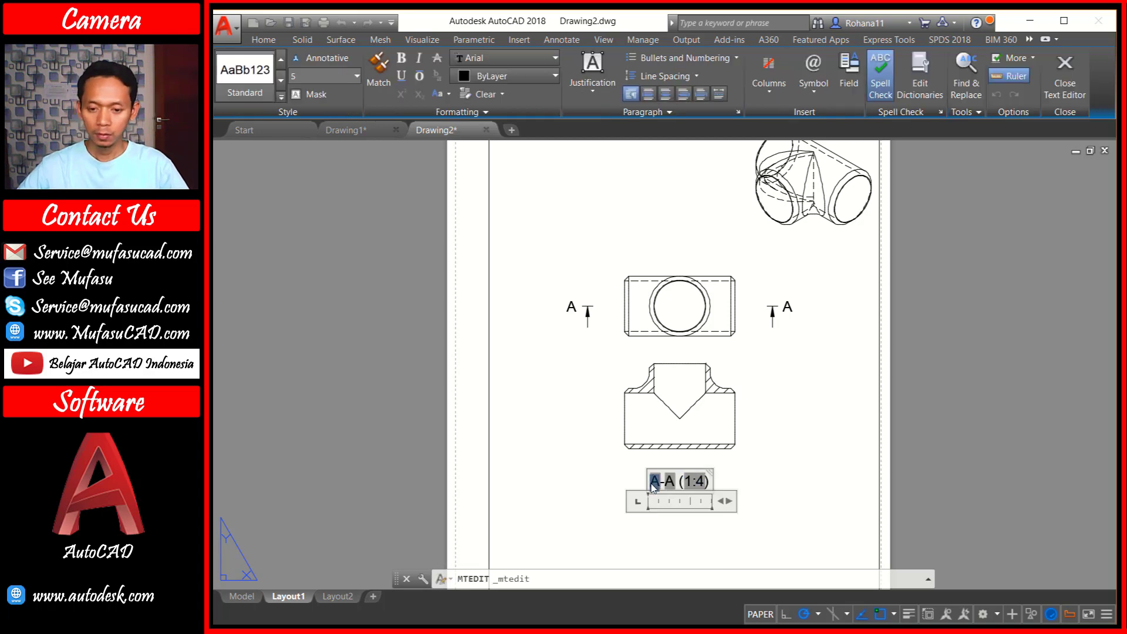
click(653, 486)
text(pOTON)
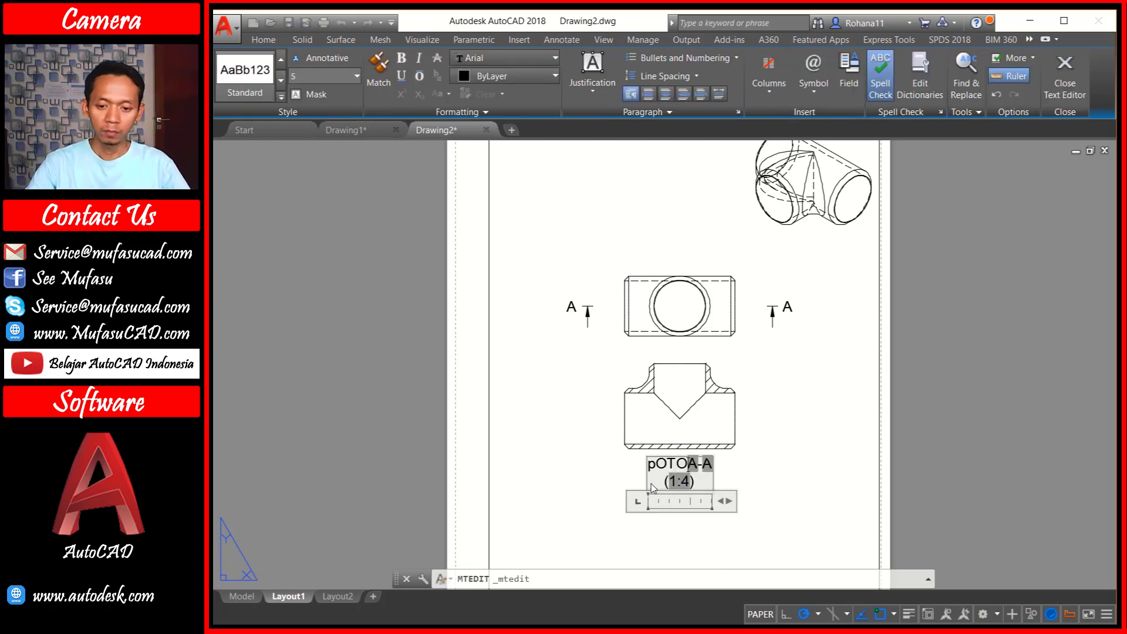
text(G)
key(BackSpace)
key(BackSpace)
key(BackSpace)
key(BackSpace)
key(BackSpace)
key(BackSpace)
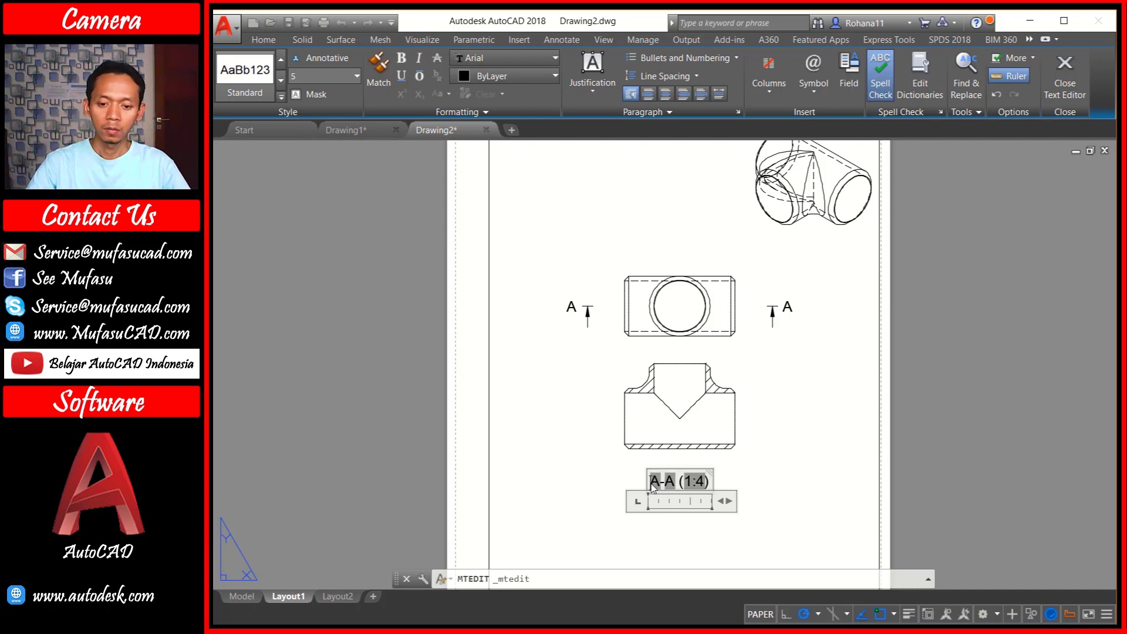
text(POTONGAN)
key(Return)
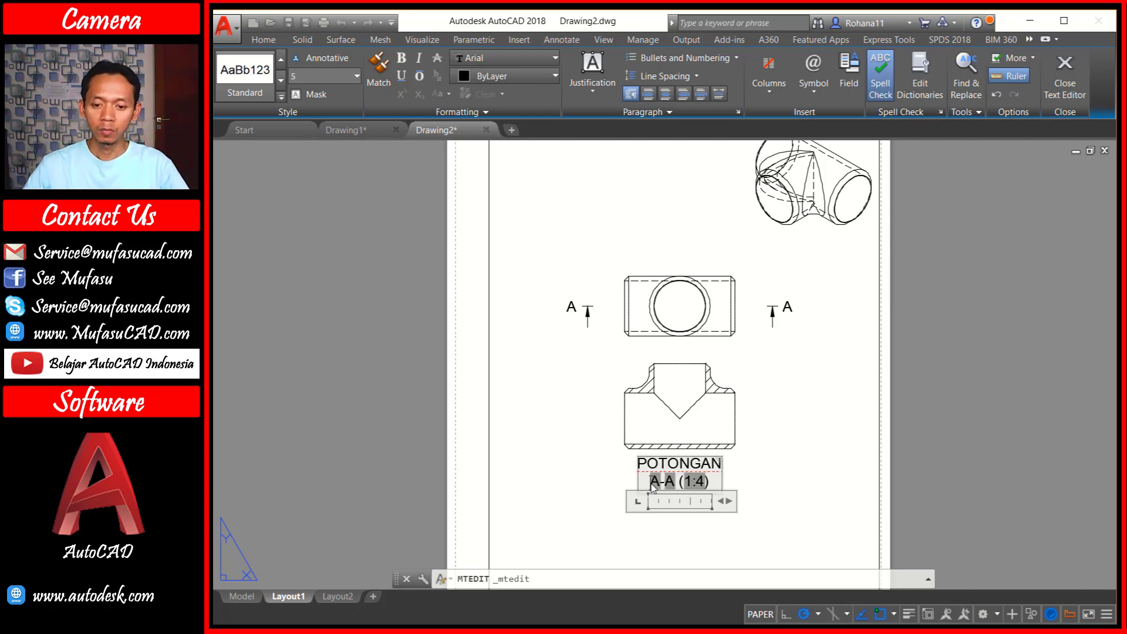
click(682, 484)
key(Return)
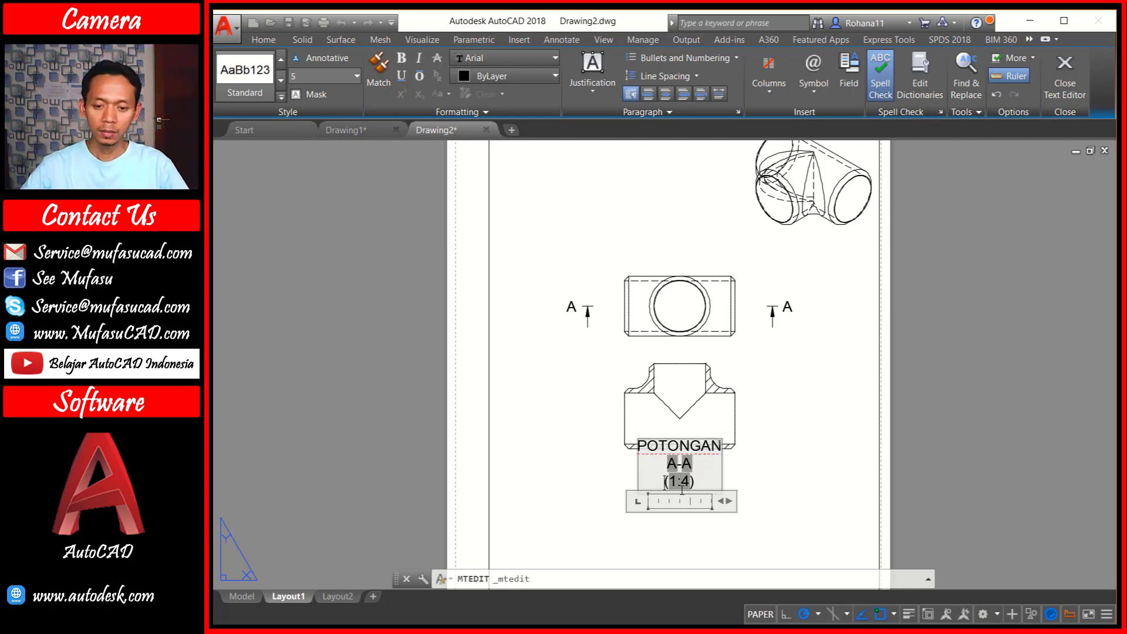
text(SKALA)
key(Return)
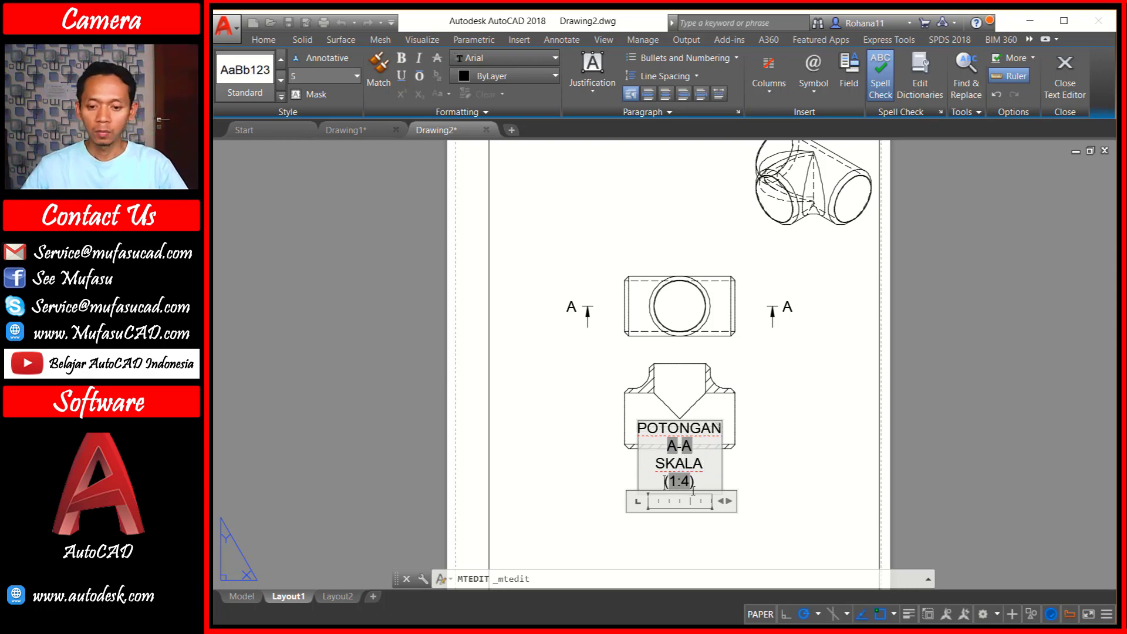
drag(726, 500, 759, 500)
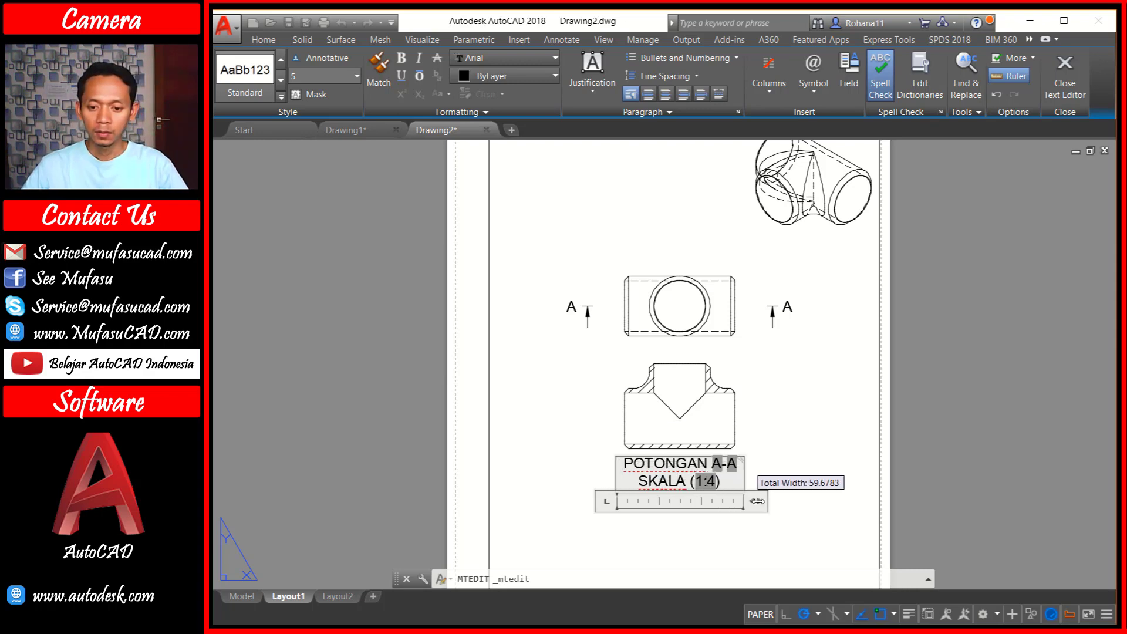
click(958, 447)
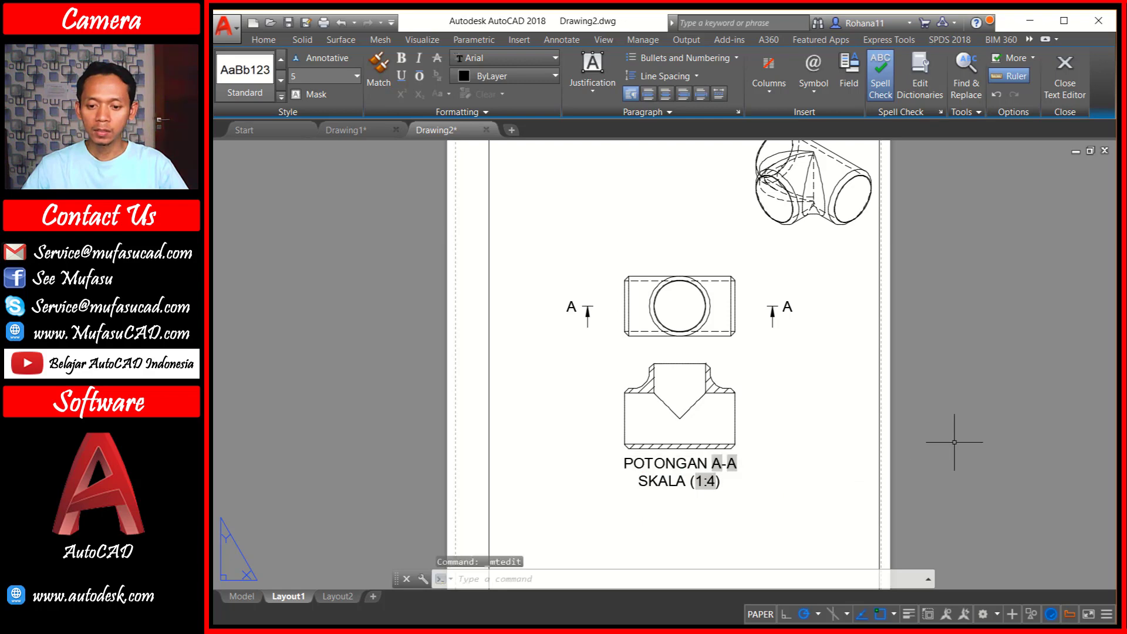
Move the POTONGAN A-A label lower beneath the section view with MOVE
scroll(734, 478, down, 3)
scroll(664, 391, up, 1)
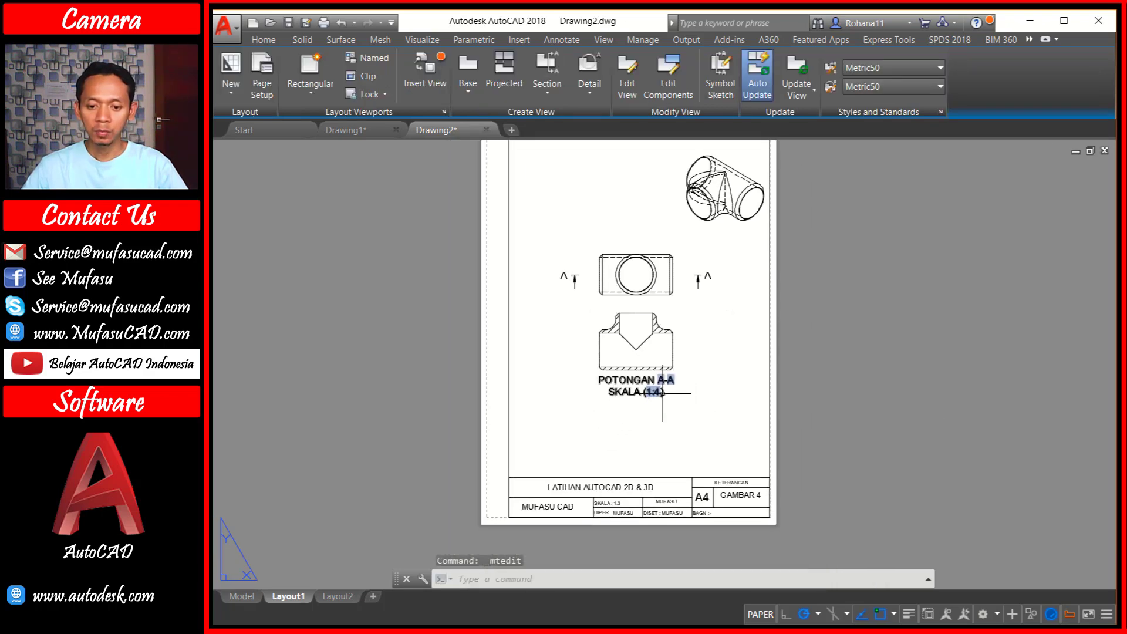
scroll(701, 414, up, 2)
text(m)
key(Return)
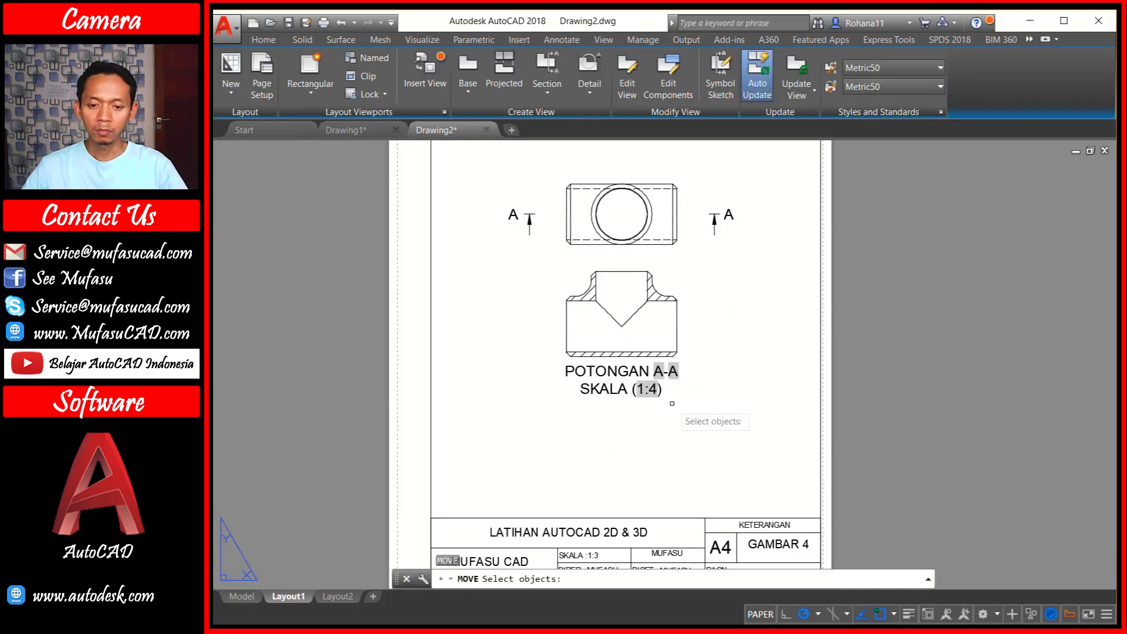
click(646, 373)
key(Return)
click(774, 355)
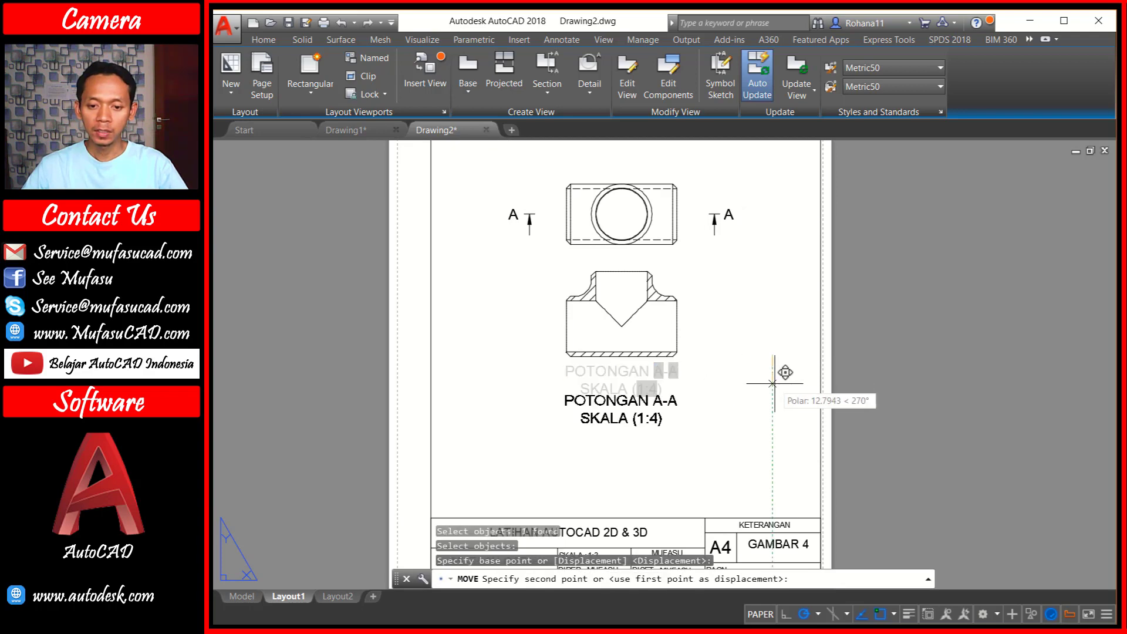
click(773, 388)
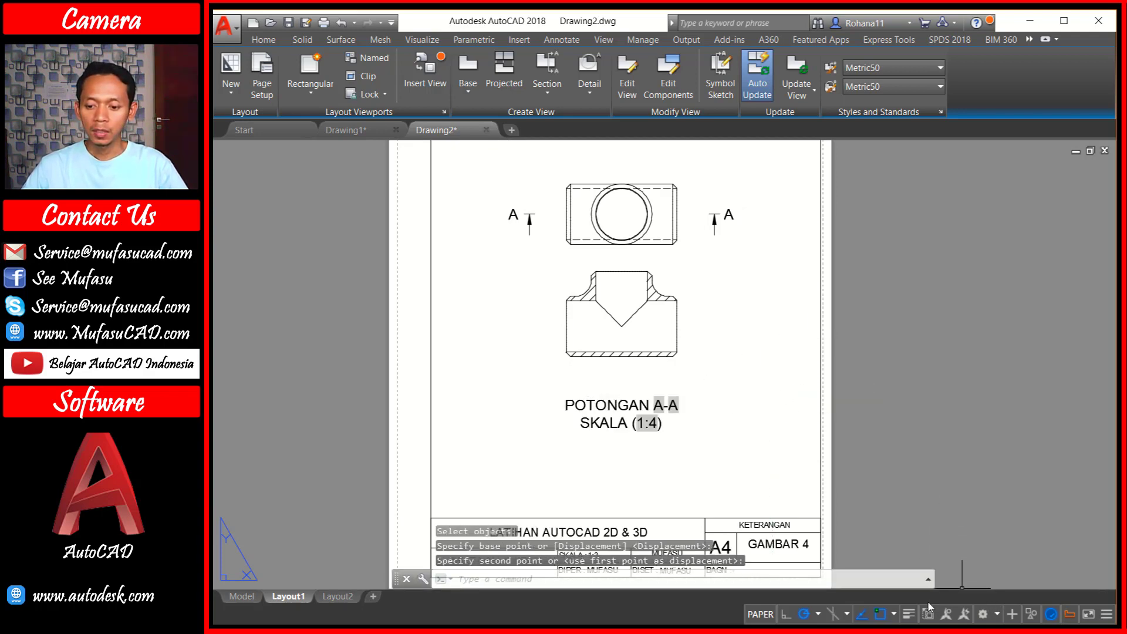
Check the top view's scale list, leaving it at 1:4
click(623, 211)
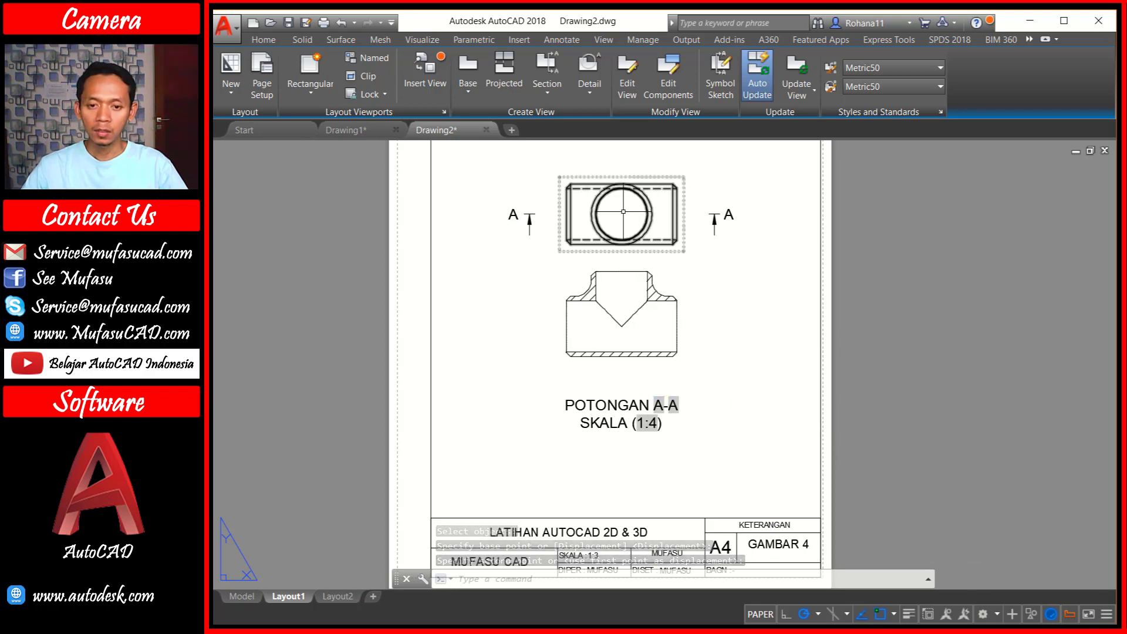
click(634, 212)
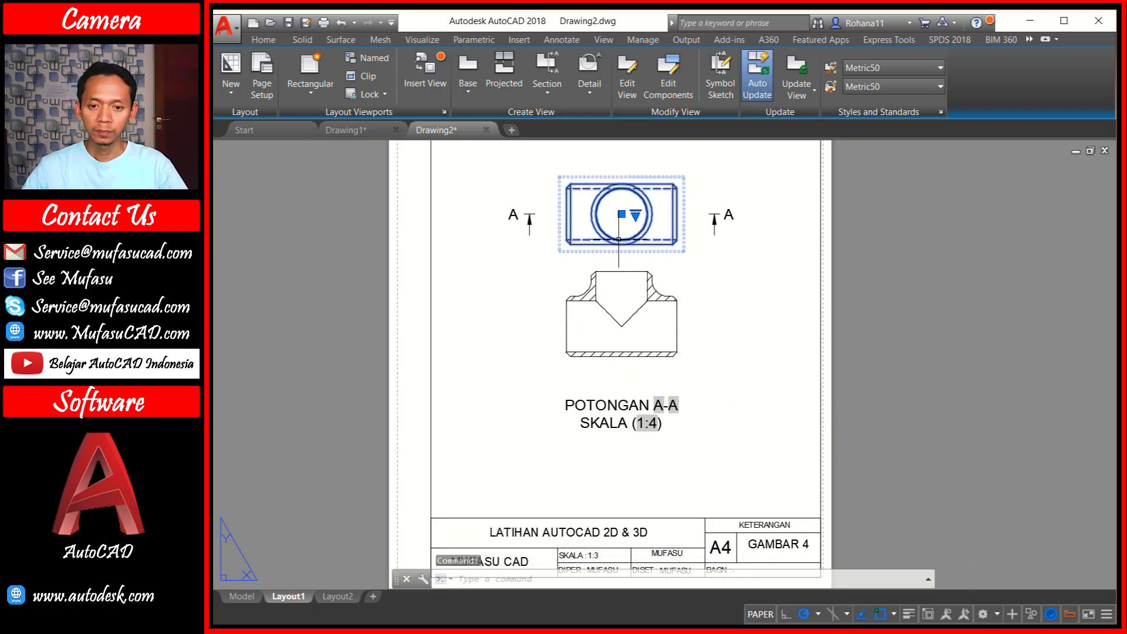
click(635, 214)
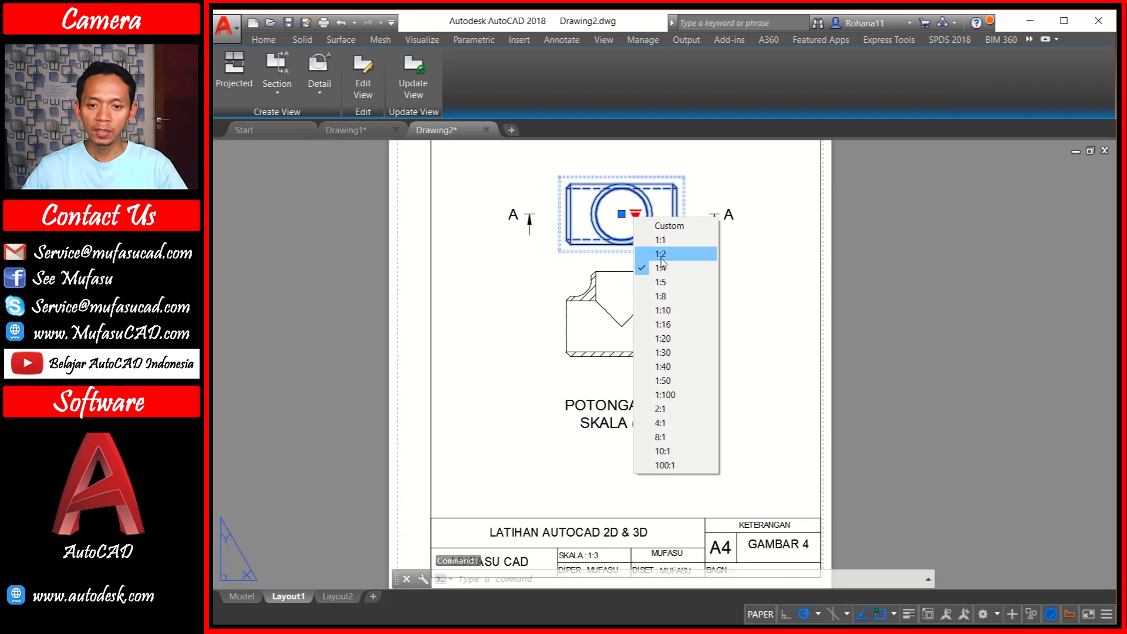
click(913, 271)
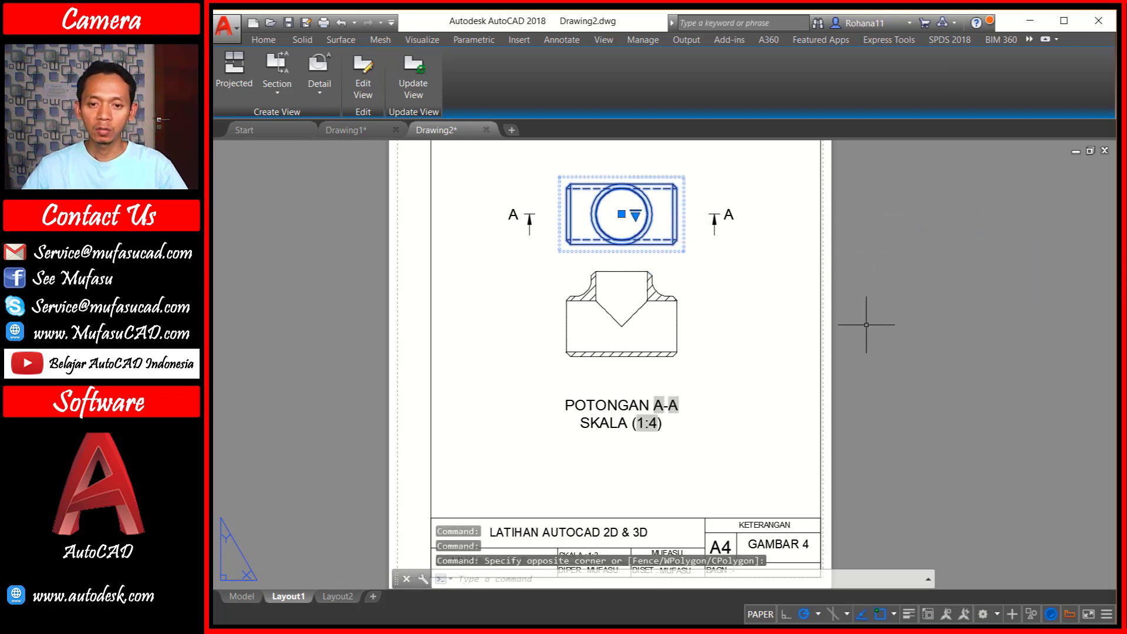
key(Escape)
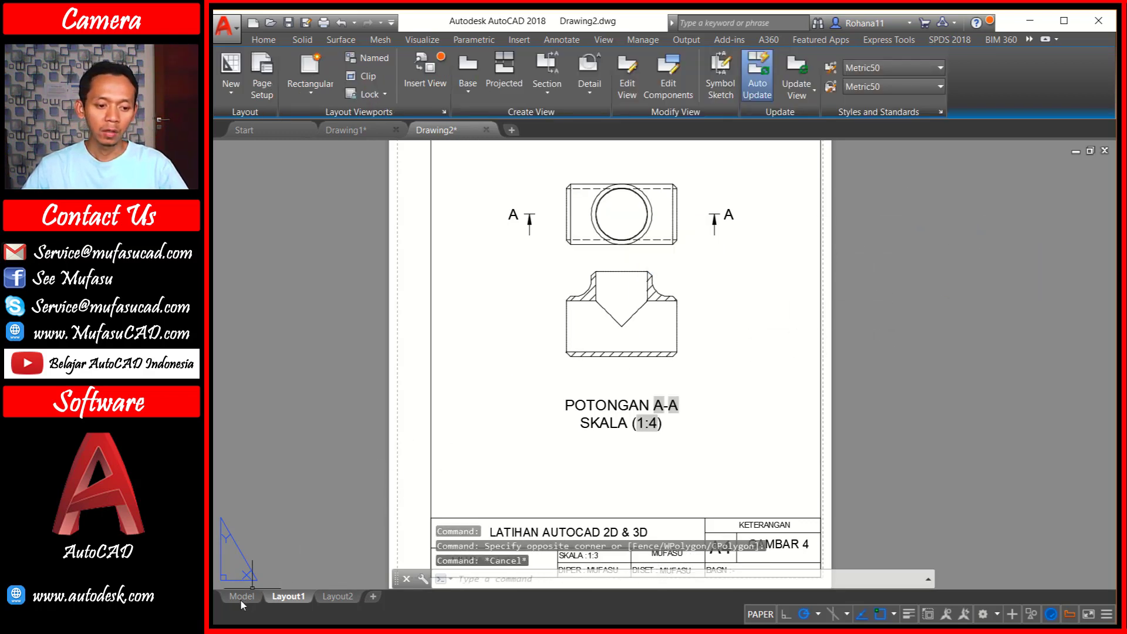
Add a custom 1:3 scale (1 paper unit = 3 drawing units), then return to Layout1
click(240, 596)
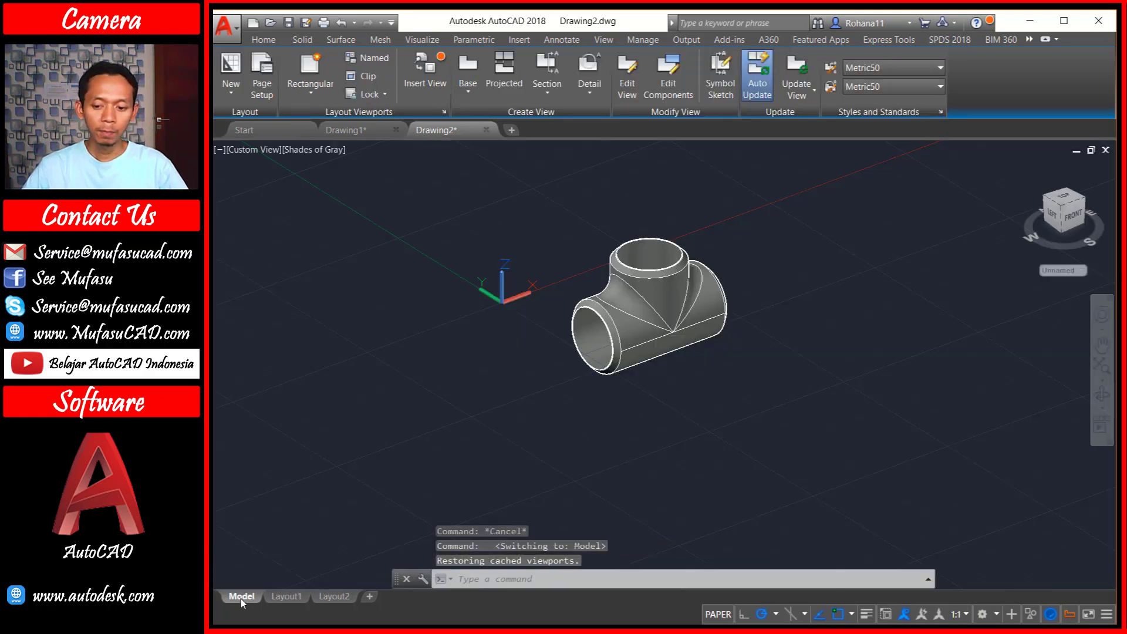
click(966, 615)
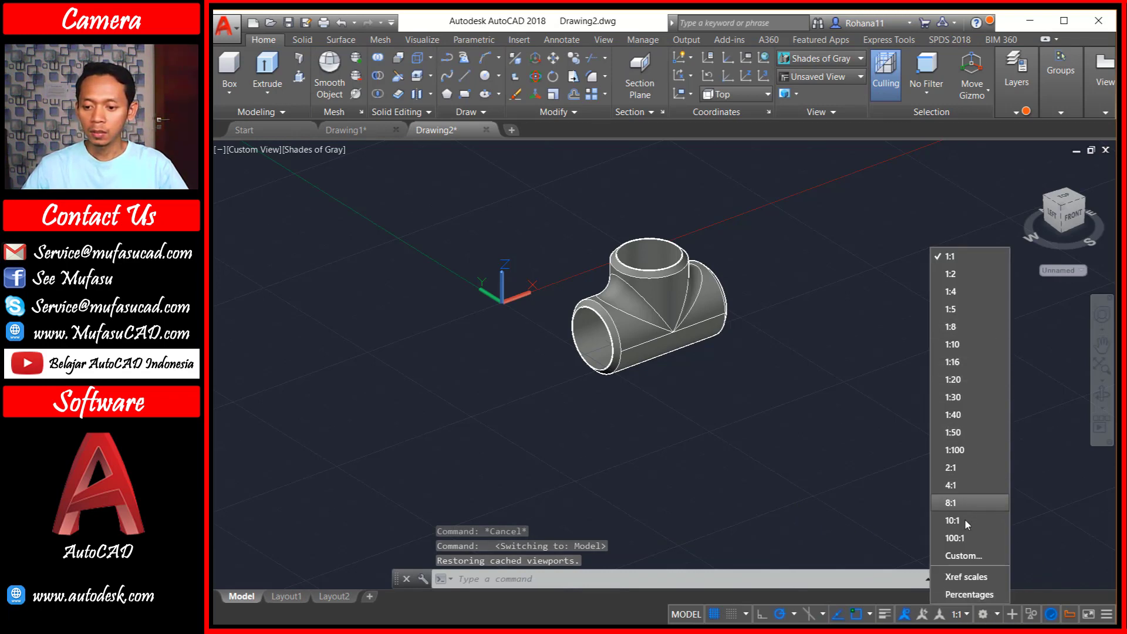
click(968, 557)
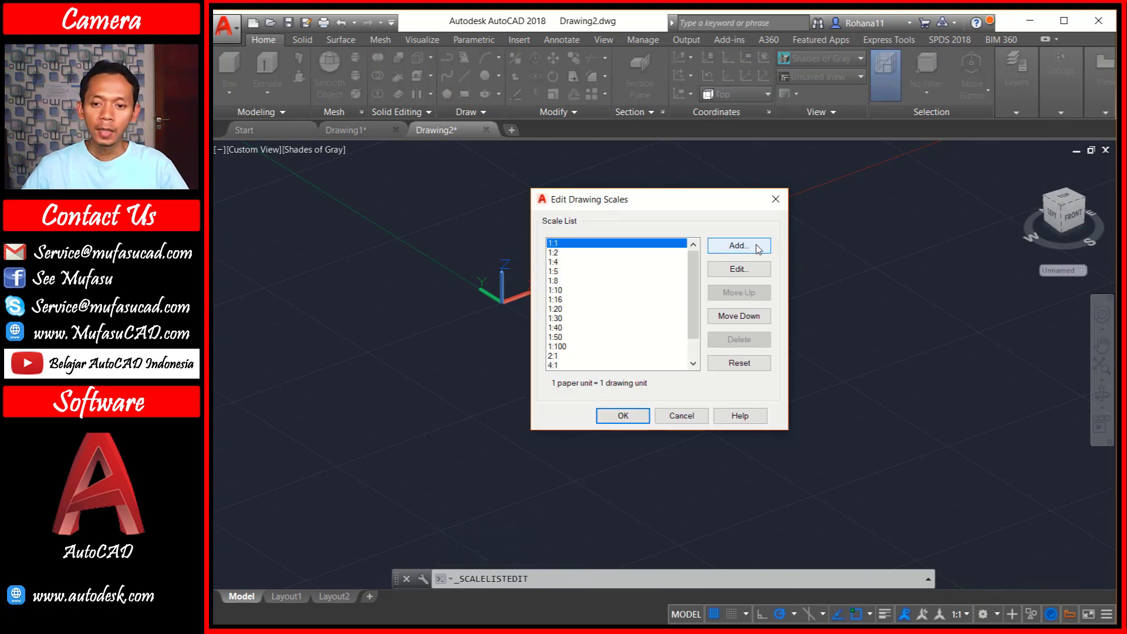
click(757, 245)
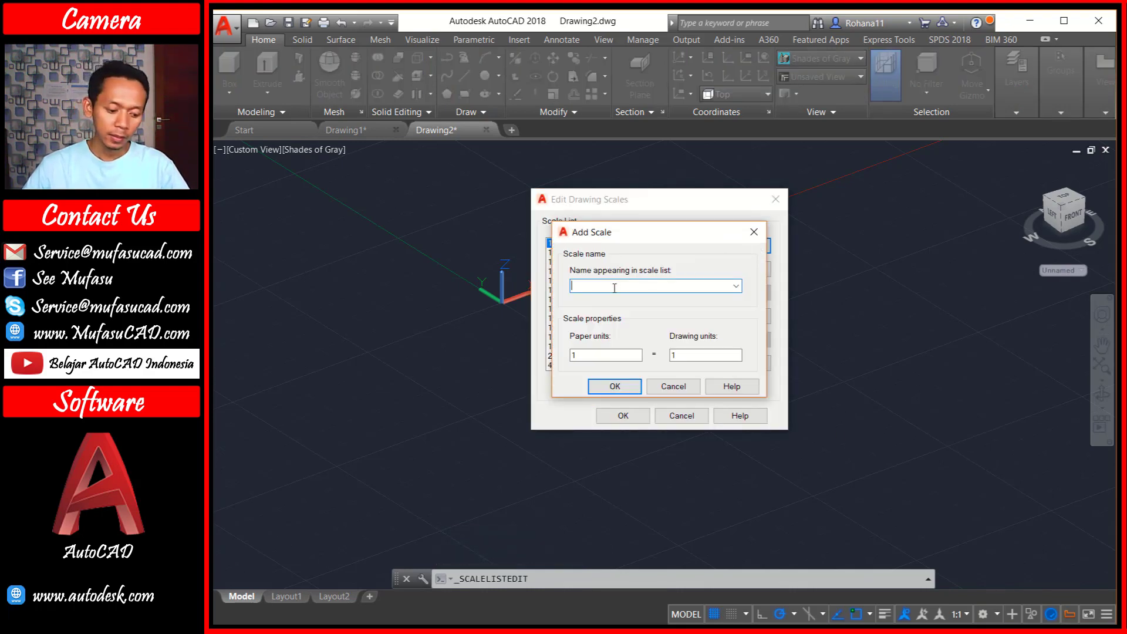
text(1:3)
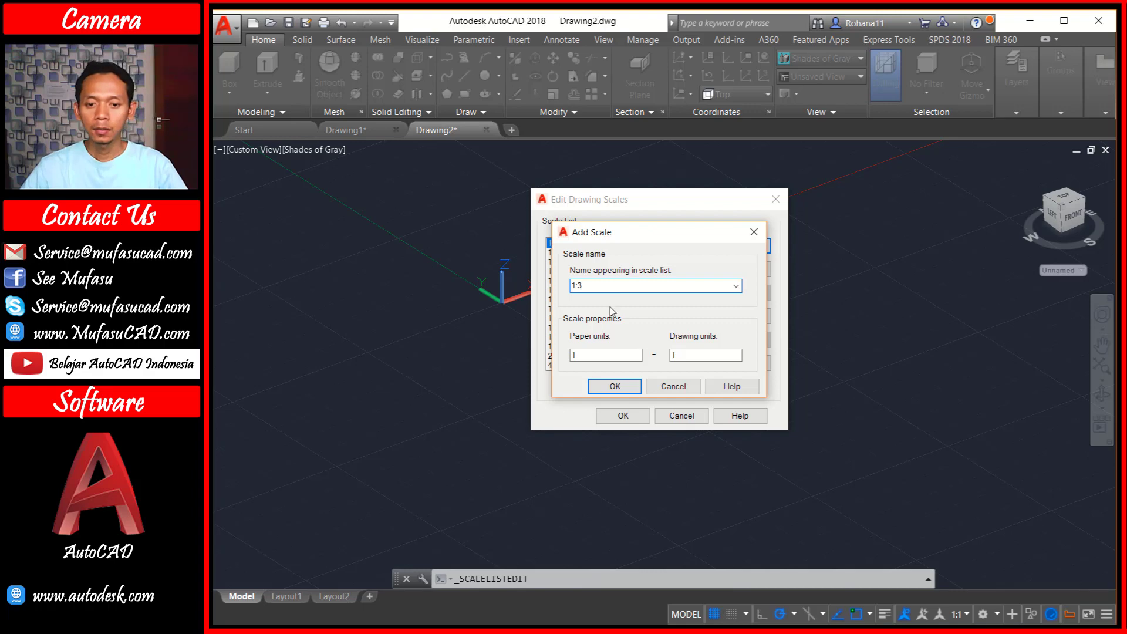
double_click(673, 355)
text(3)
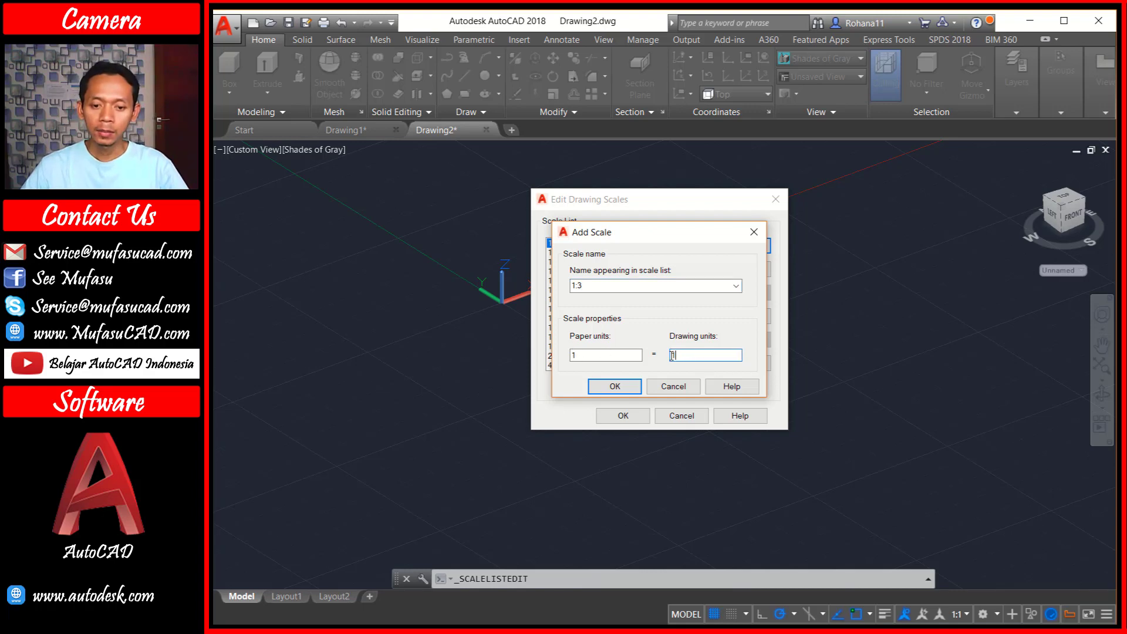
click(617, 384)
click(629, 414)
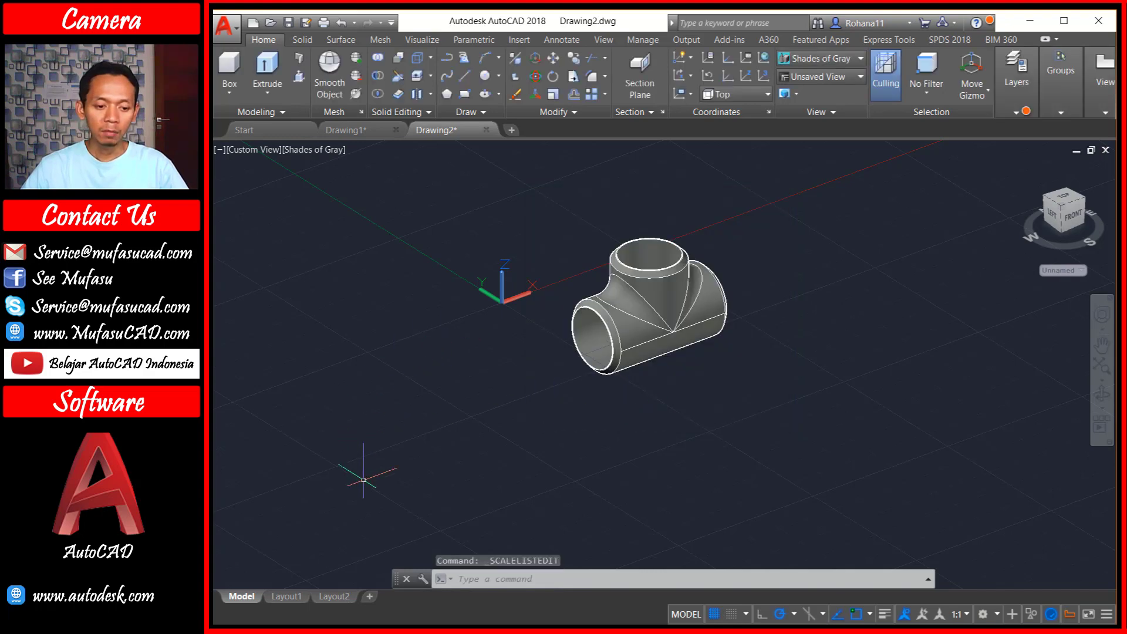
click(287, 597)
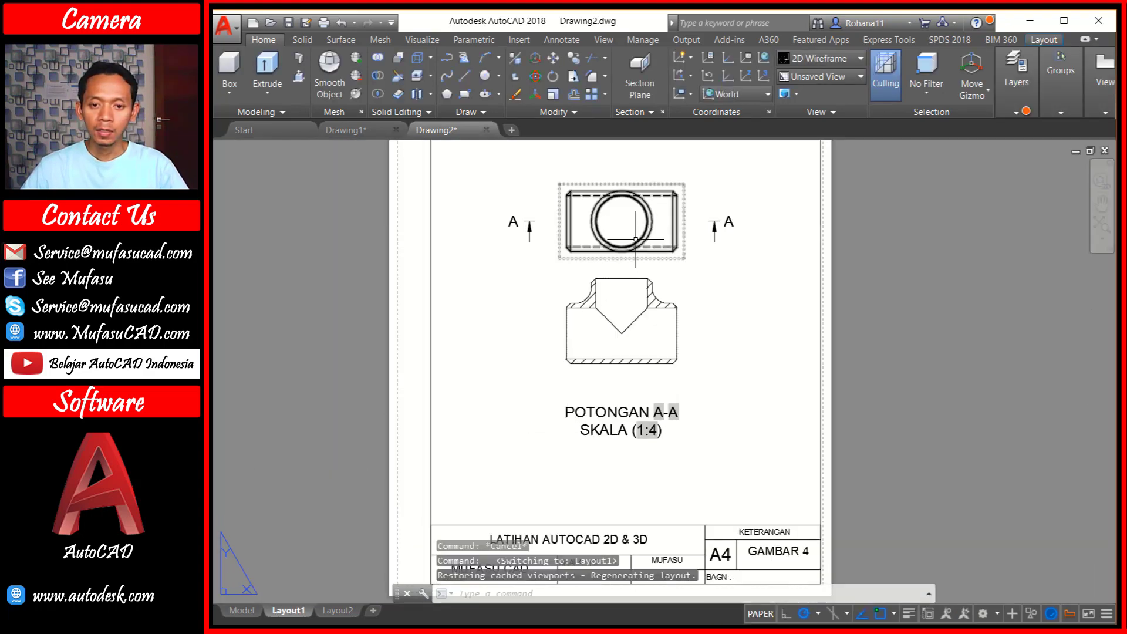
Set the tee's drawing views to 1:3 scale via the View Scale grip
click(636, 221)
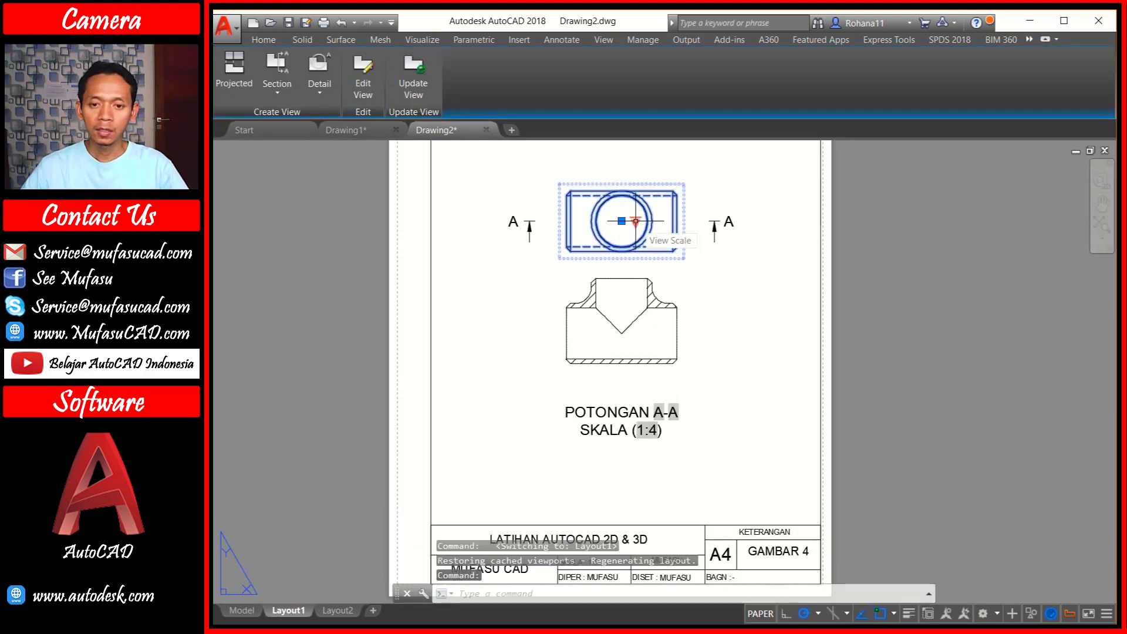
click(636, 221)
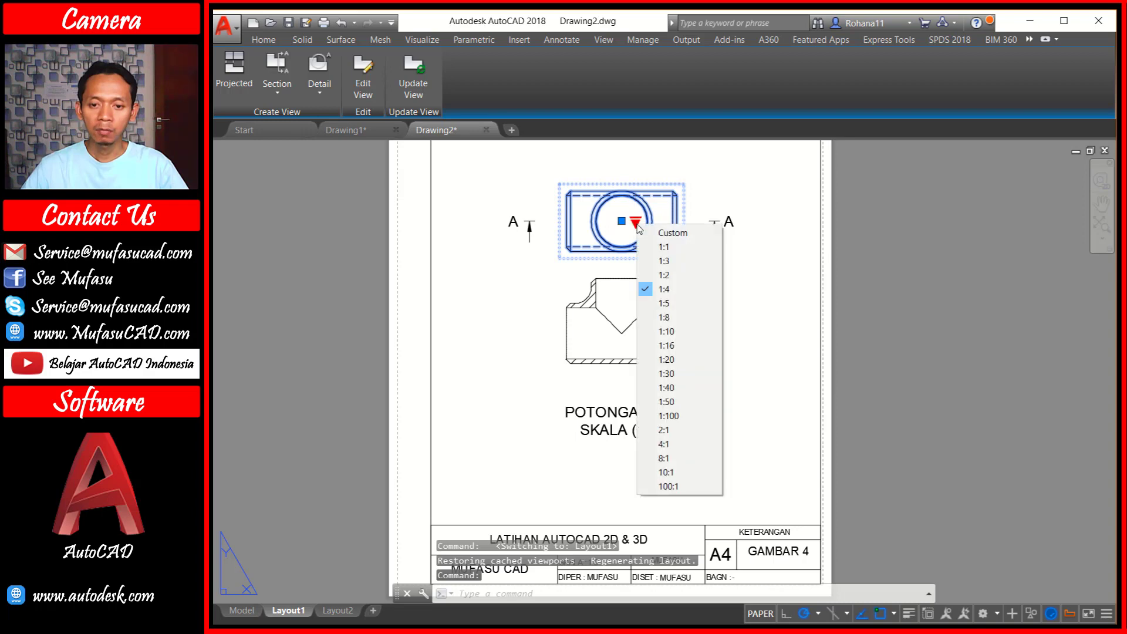
click(675, 261)
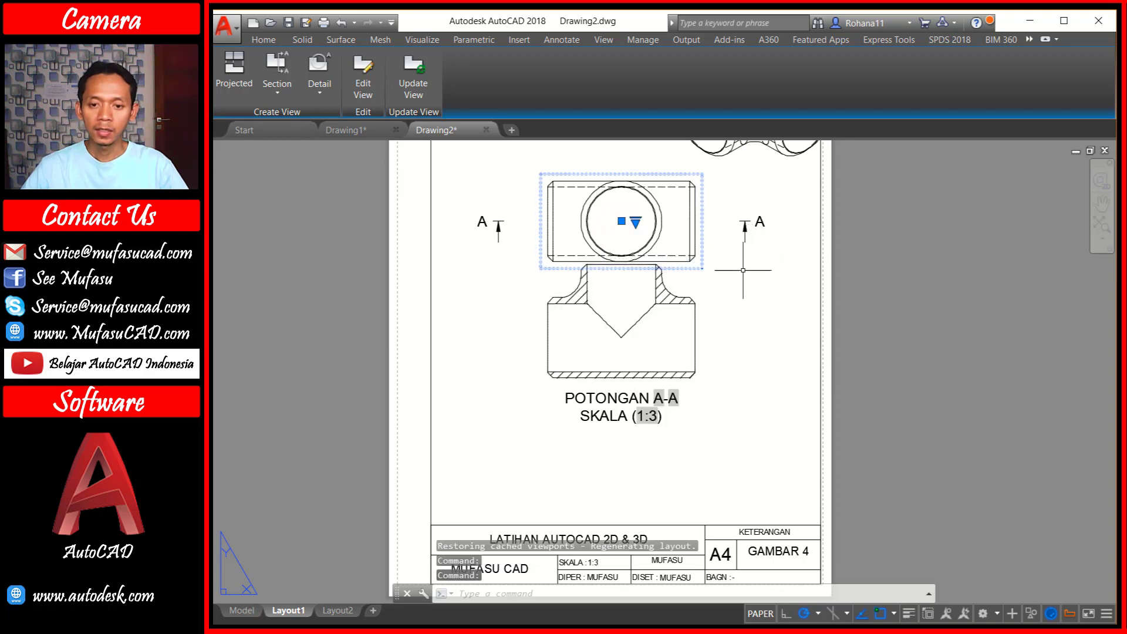
scroll(743, 270, down, 2)
middle_drag(743, 270, 718, 327)
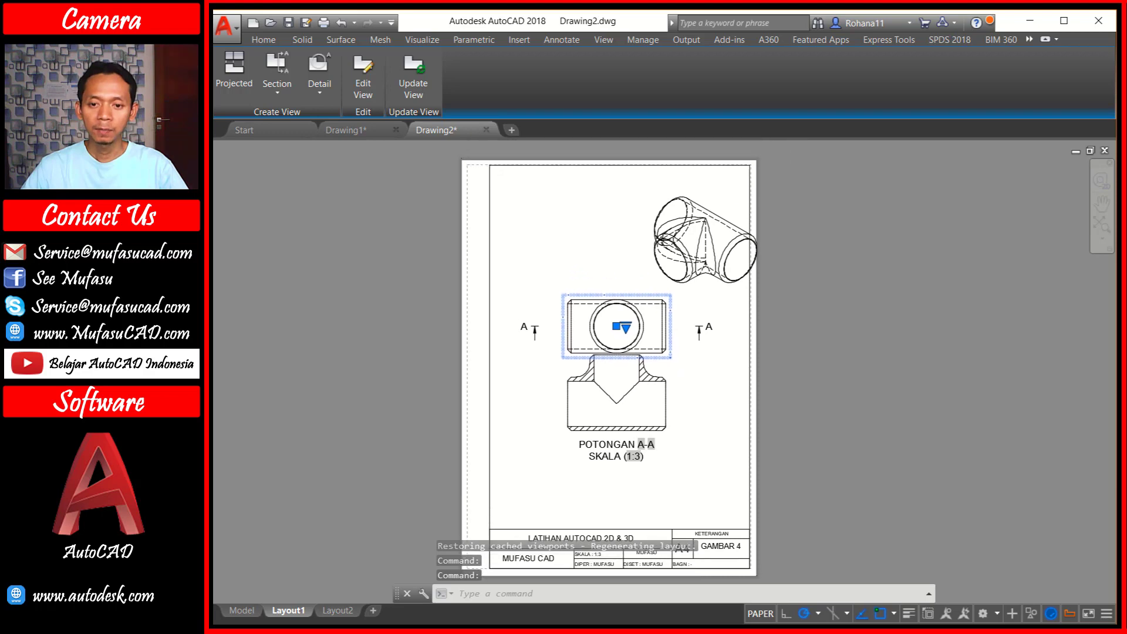
Reposition the isometric view above the top view, undoing the last adjustment
click(717, 237)
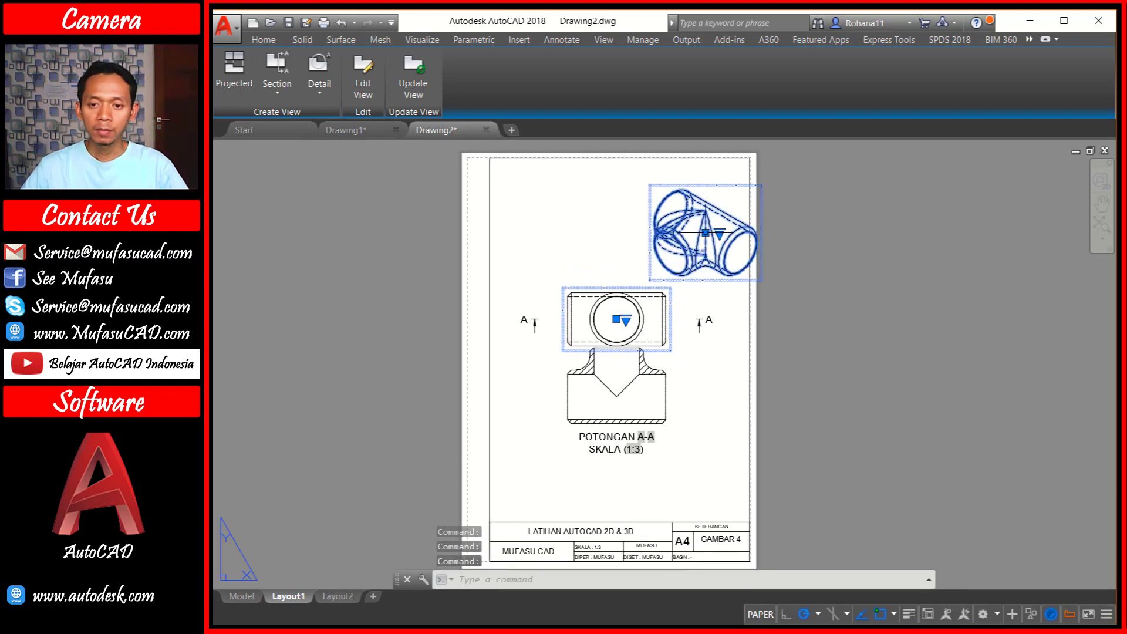
click(705, 233)
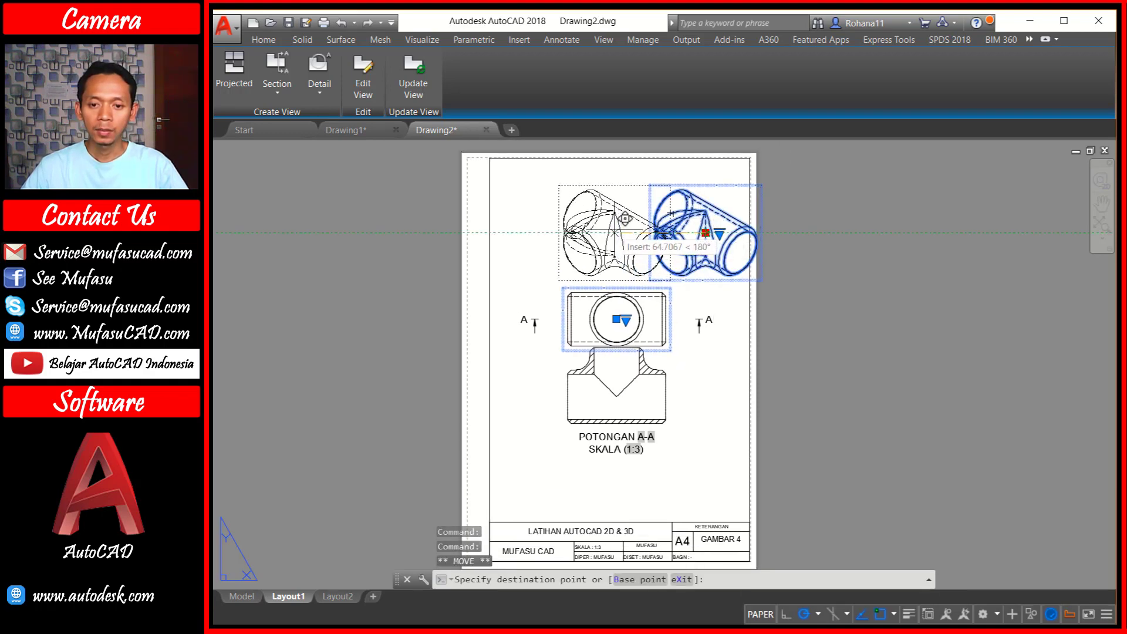
click(615, 233)
click(615, 233)
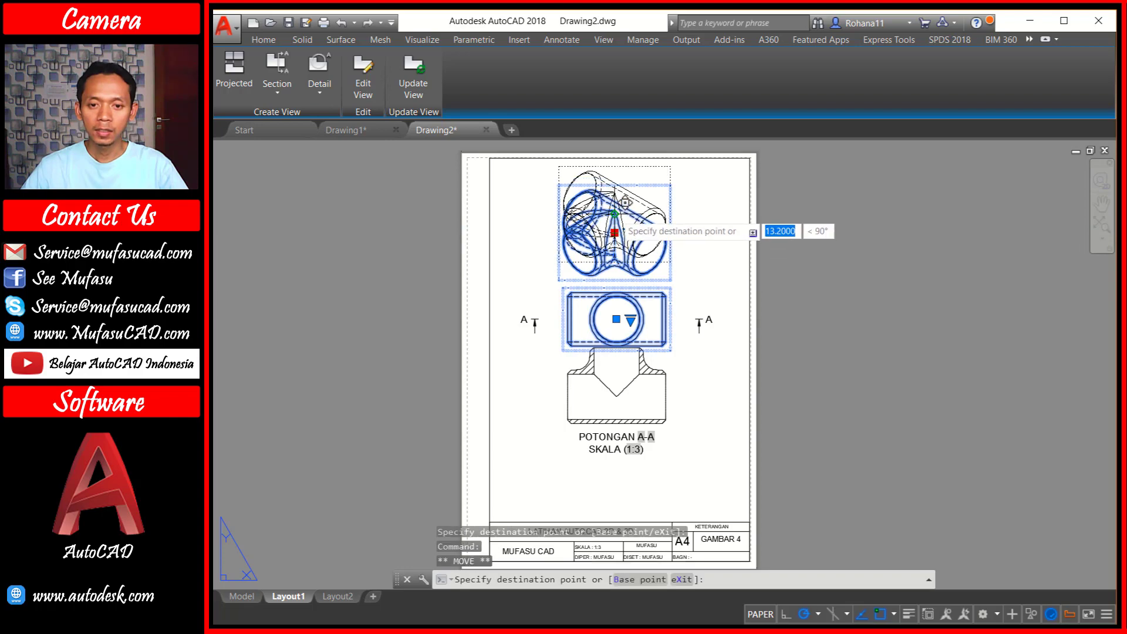
scroll(625, 202, up, 2)
scroll(622, 223, up, 5)
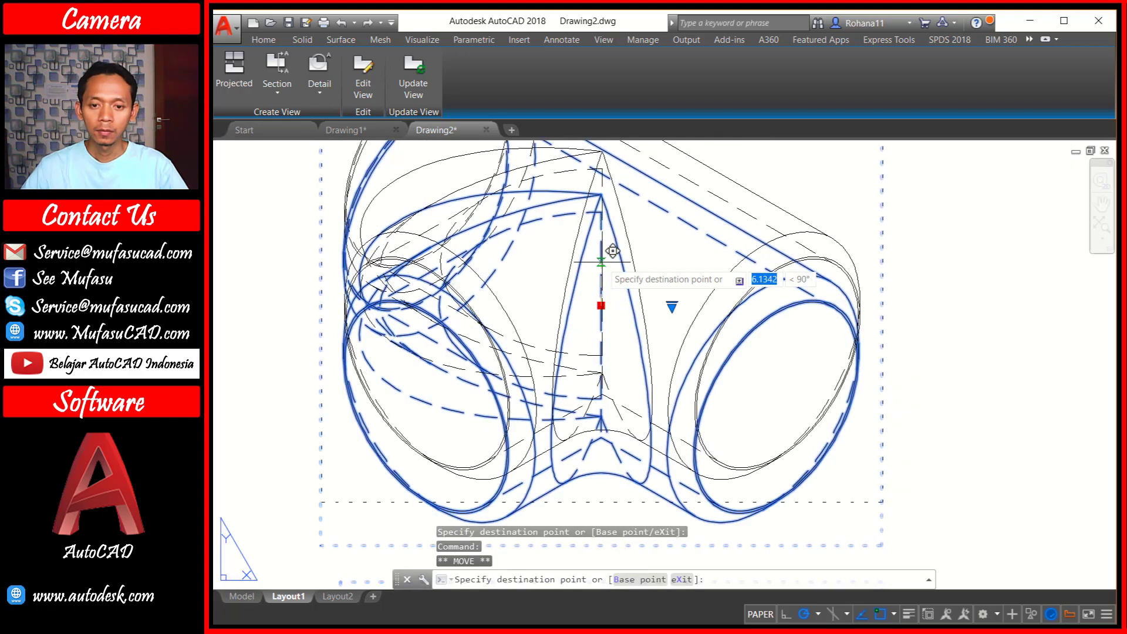
click(612, 252)
scroll(612, 251, down, 5)
scroll(627, 431, up, 1)
scroll(747, 382, down, 1)
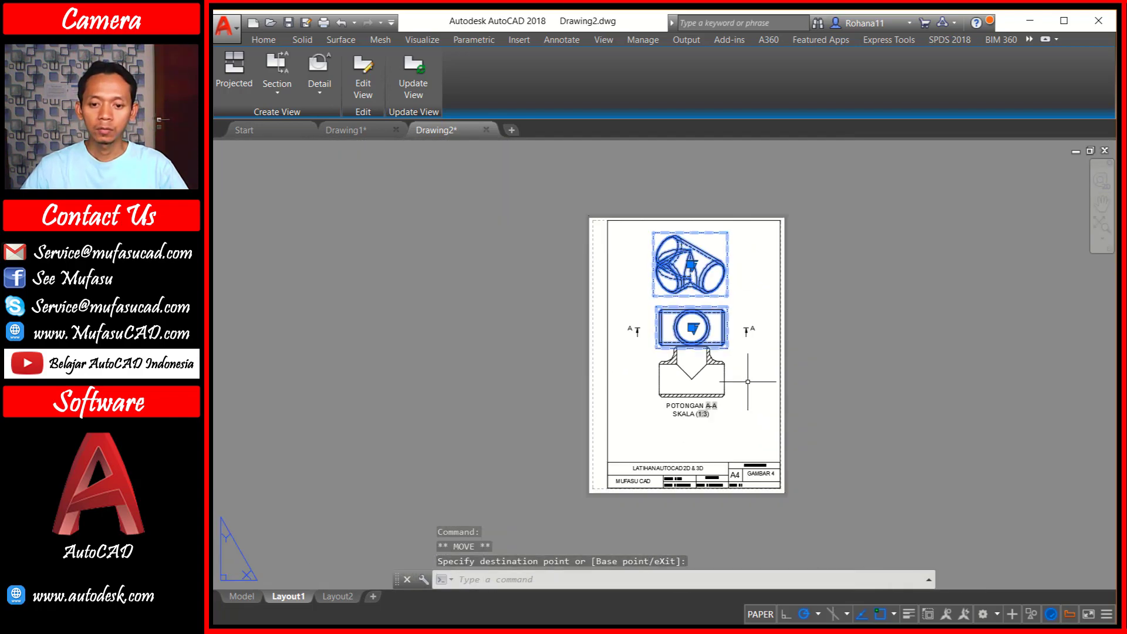
key(ctrl+z)
key(ctrl+z)
key(ctrl+z)
Move the POTONGAN A-A label lower with MOVE
scroll(680, 379, up, 2)
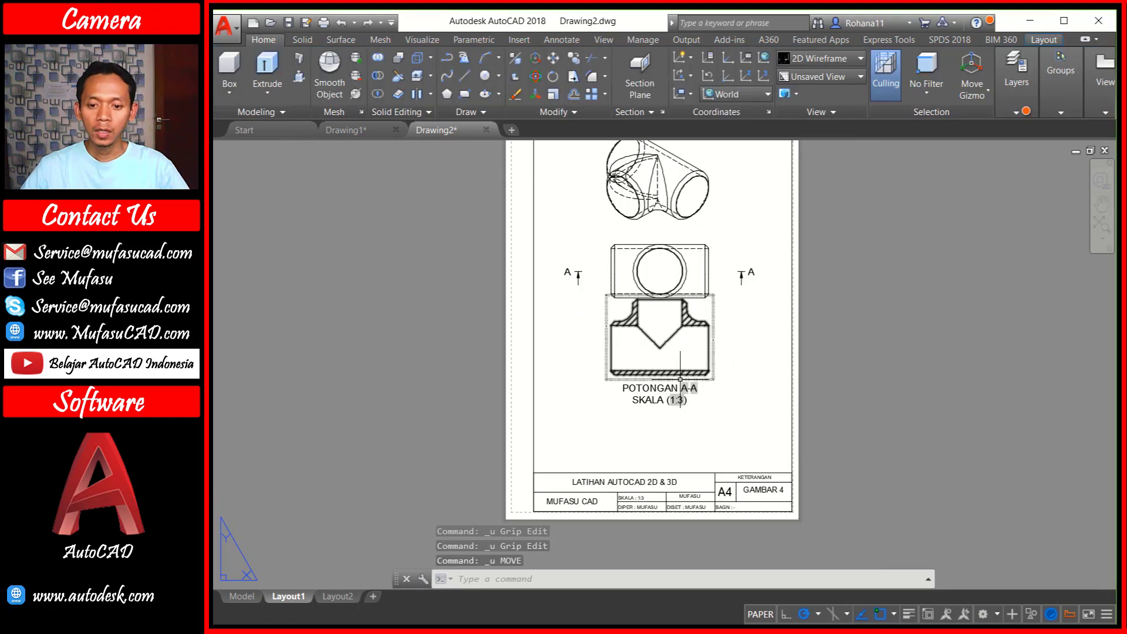
key(Escape)
text(m)
key(Return)
click(660, 390)
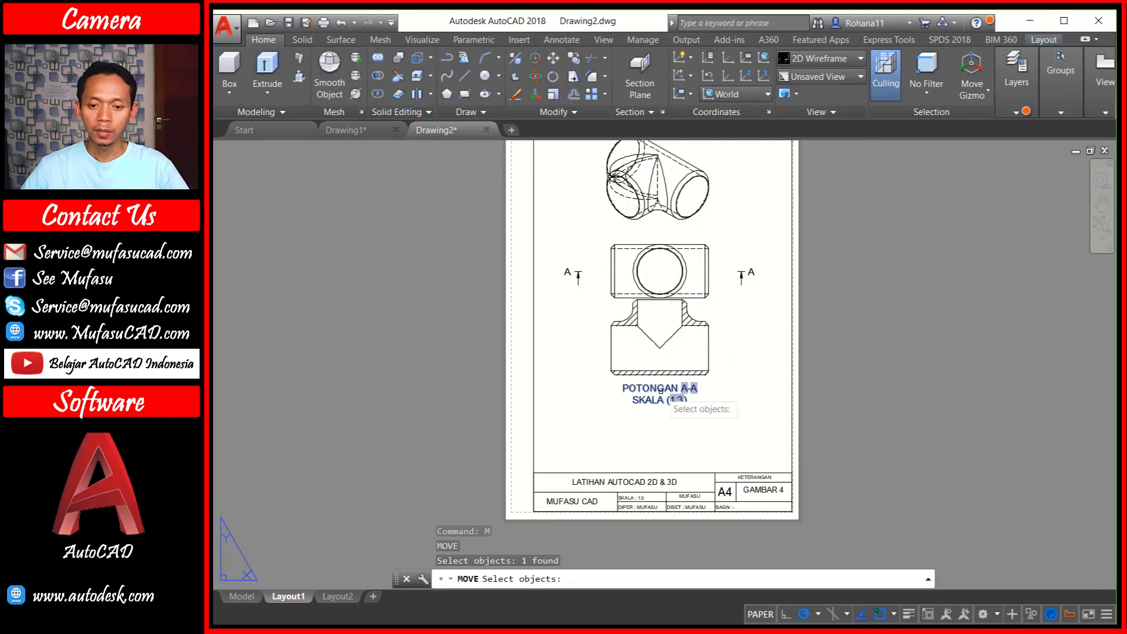
key(Return)
click(756, 360)
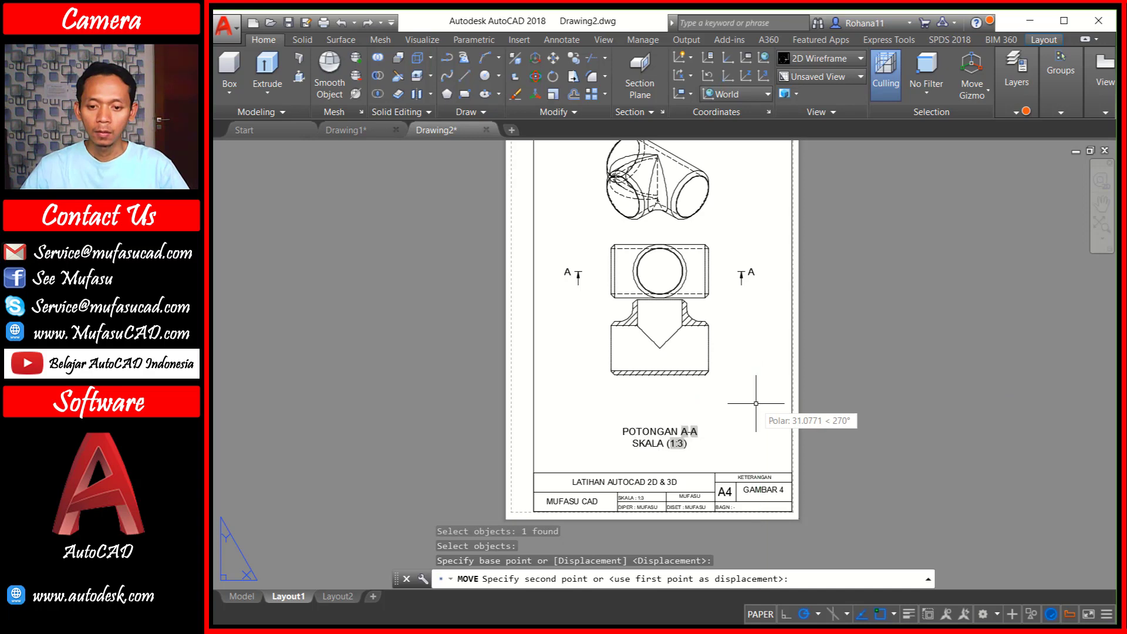
click(756, 403)
Try repositioning section A-A lower on the sheet, cancelling the move
click(696, 323)
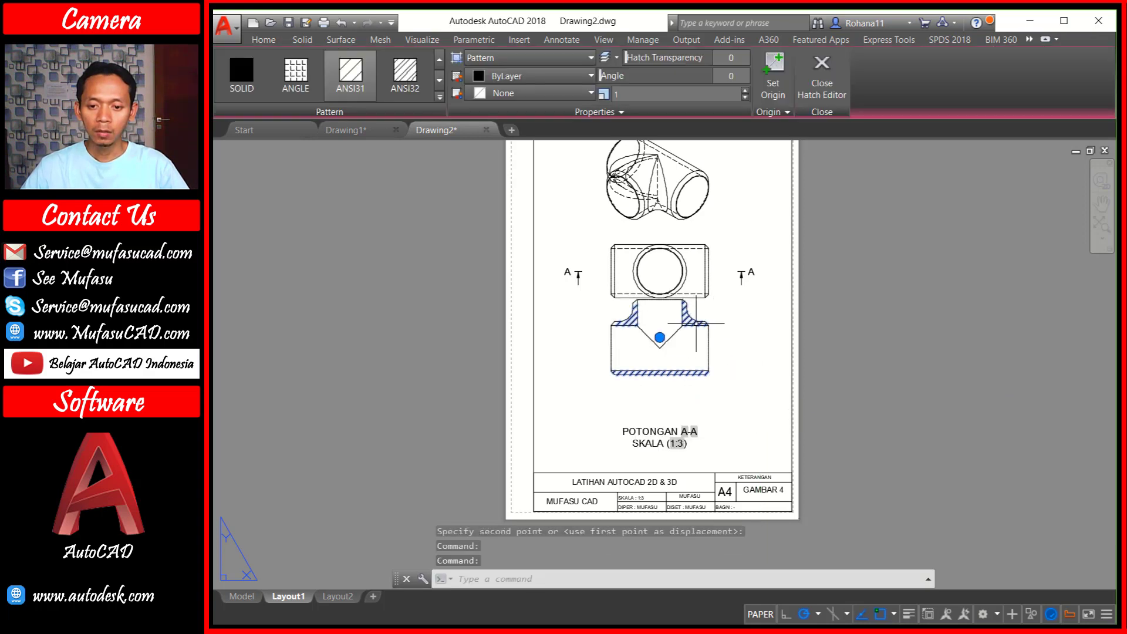
key(Escape)
click(690, 286)
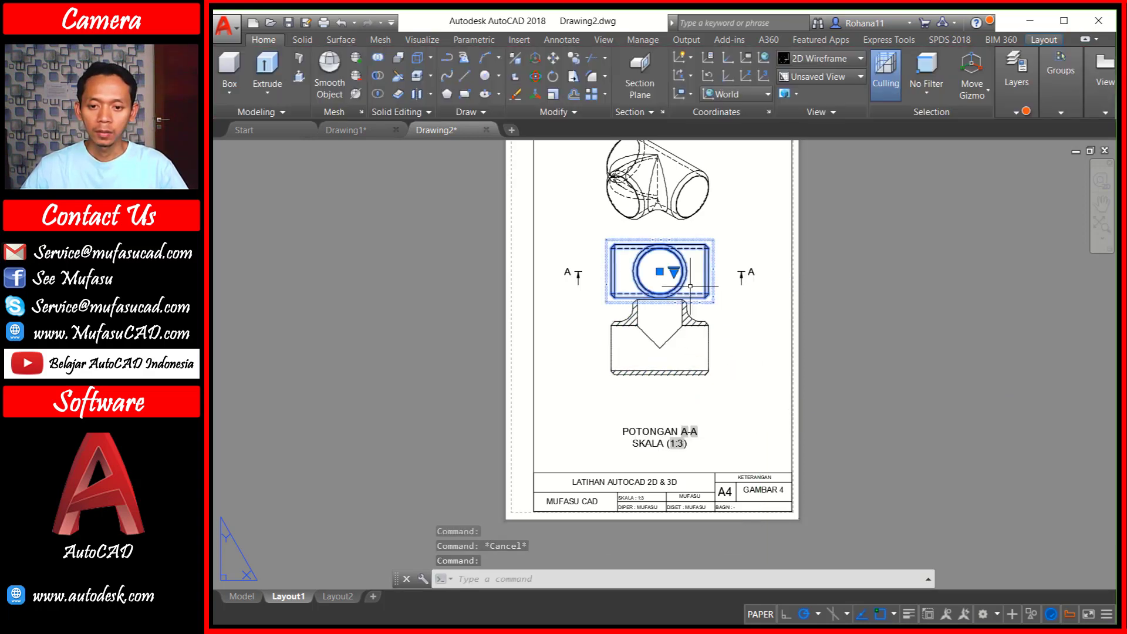
double_click(690, 286)
key(Escape)
click(664, 343)
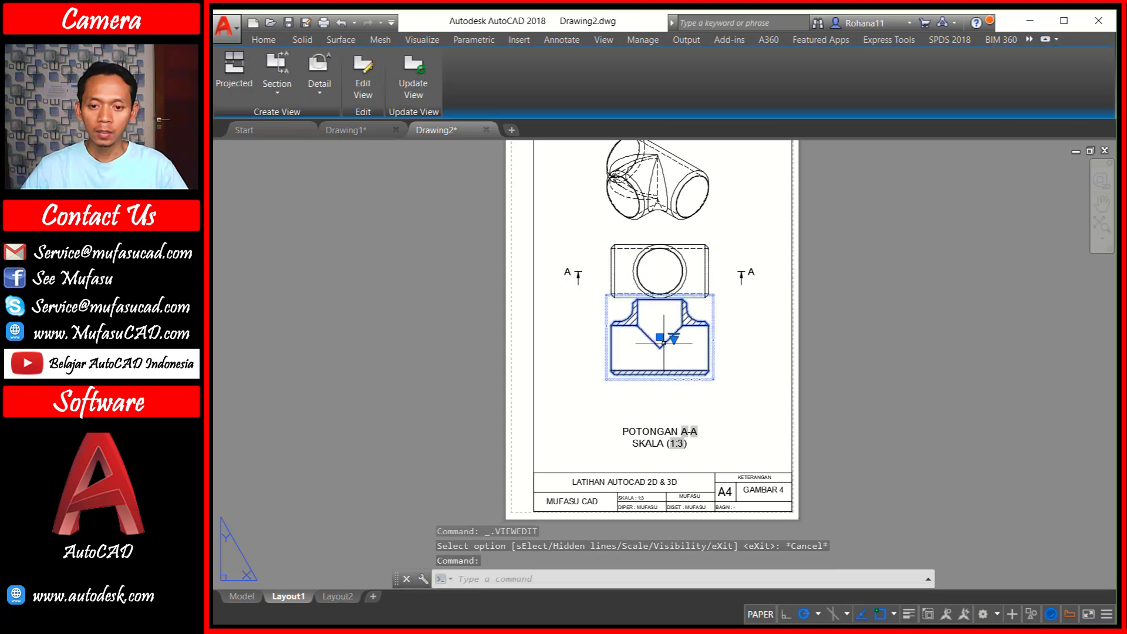
click(660, 337)
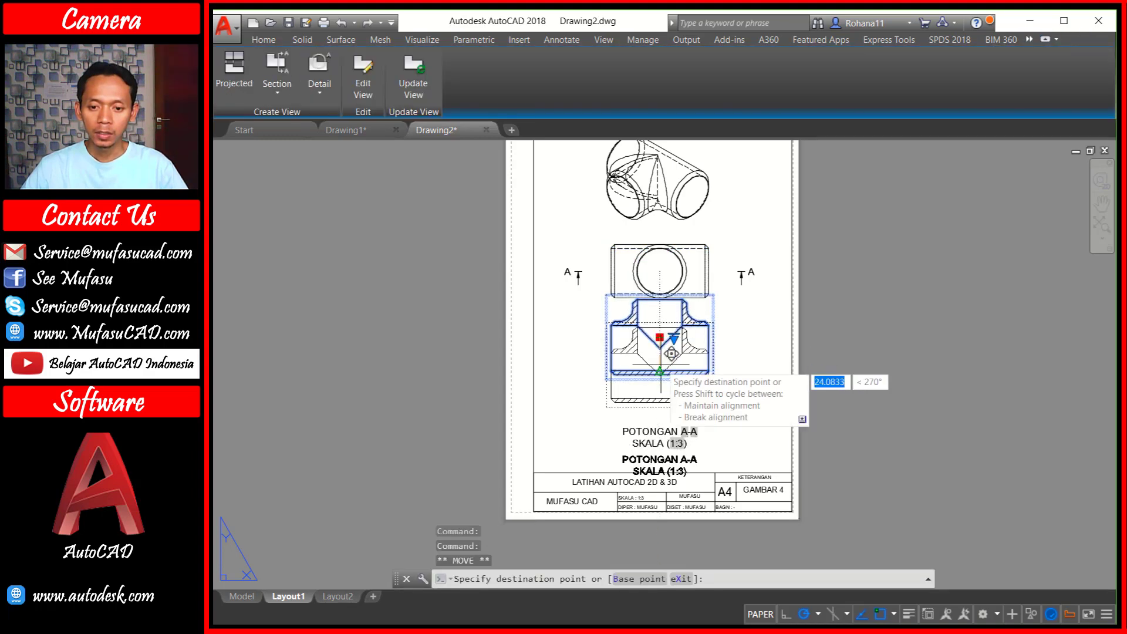
scroll(670, 364, up, 3)
scroll(670, 372, up, 4)
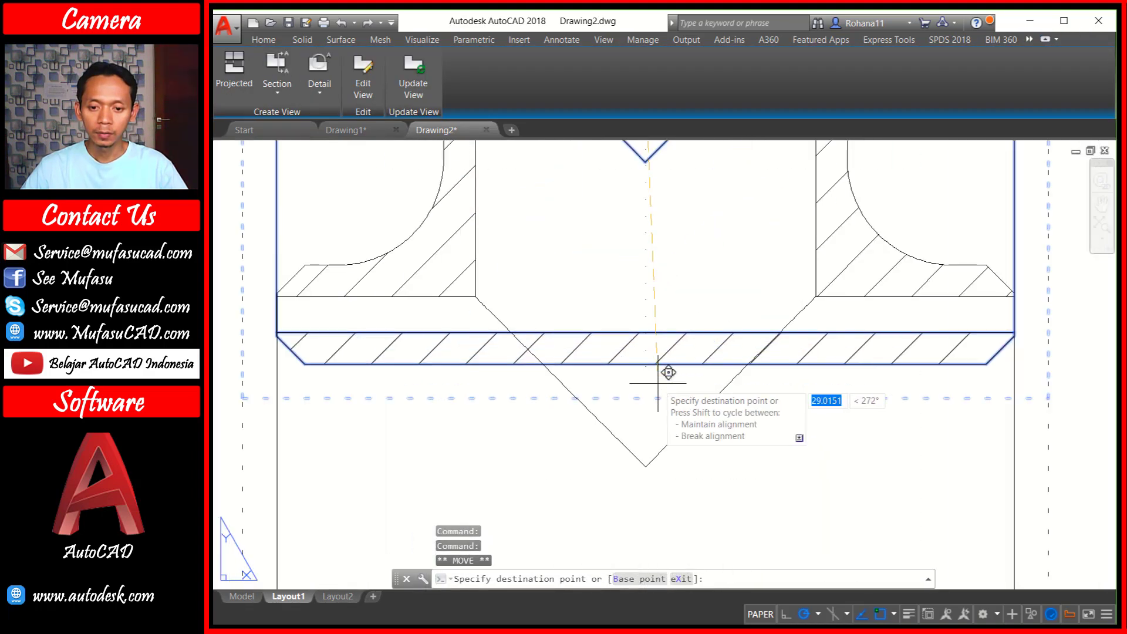
click(654, 378)
scroll(700, 372, down, 8)
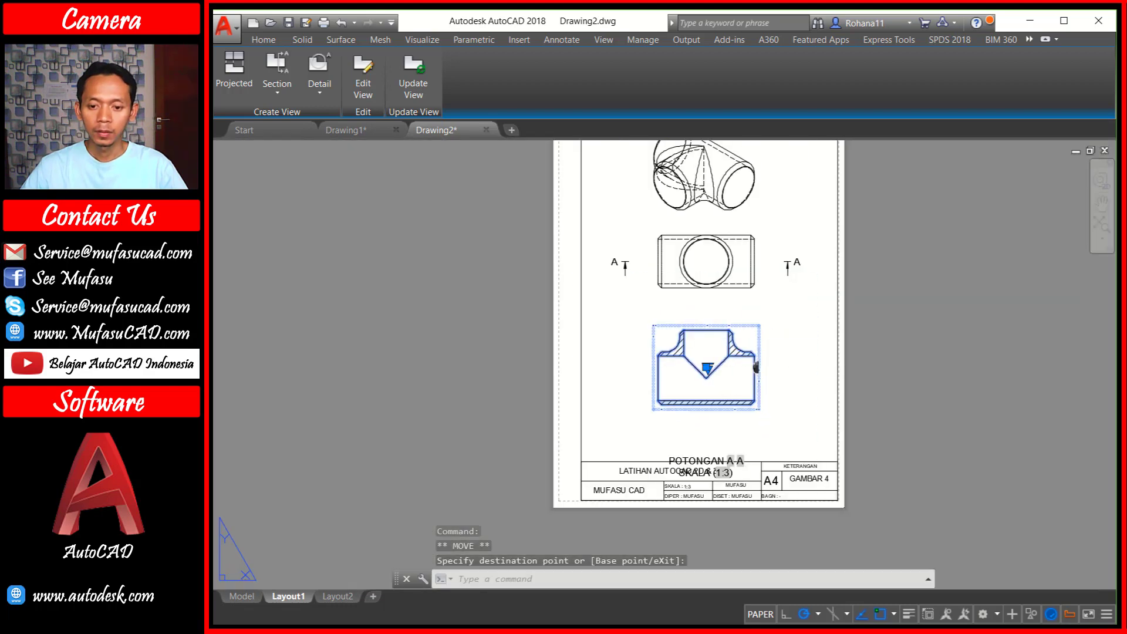
middle_drag(714, 436, 696, 412)
key(Escape)
text(M)
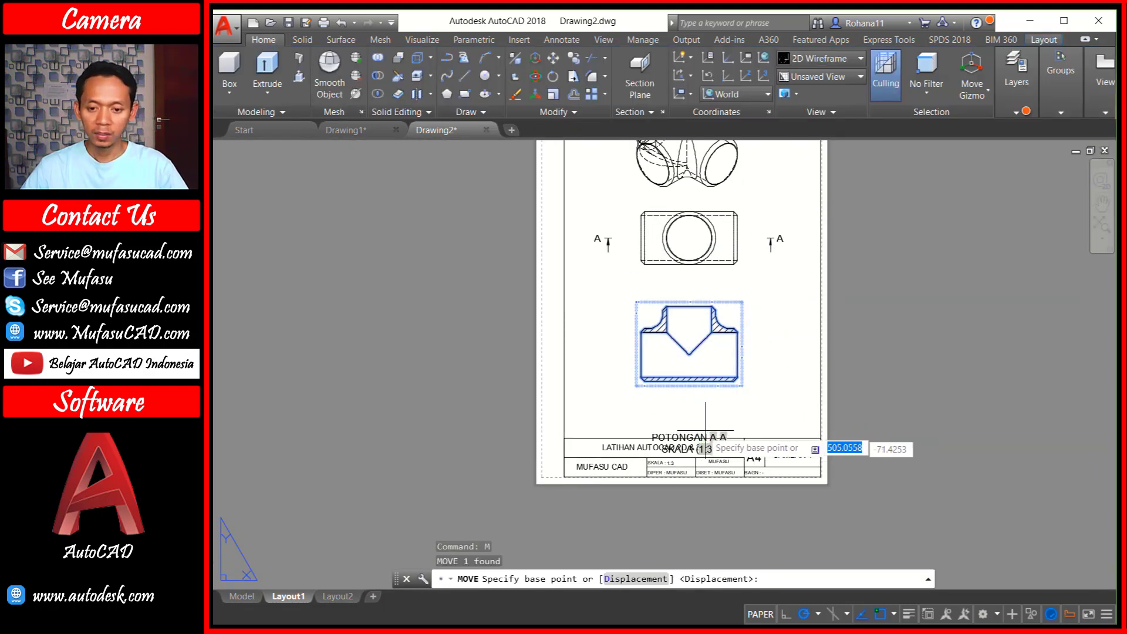
key(Escape)
key(Escape)
Place the POTONGAN A-A label directly under the section view
key(Return)
click(716, 440)
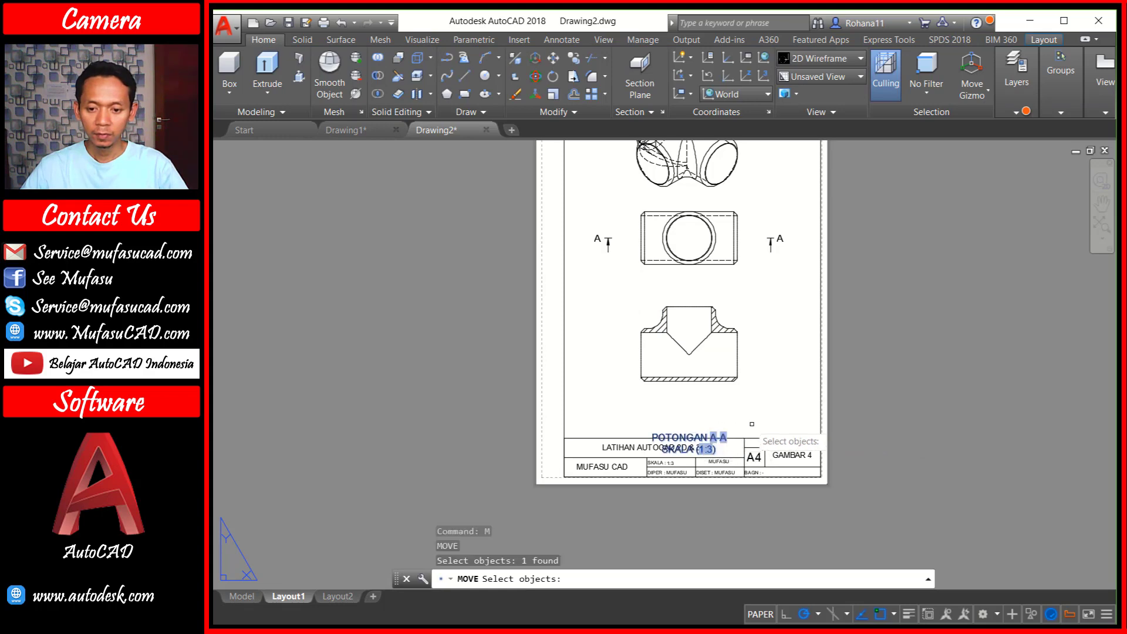
key(Return)
click(771, 421)
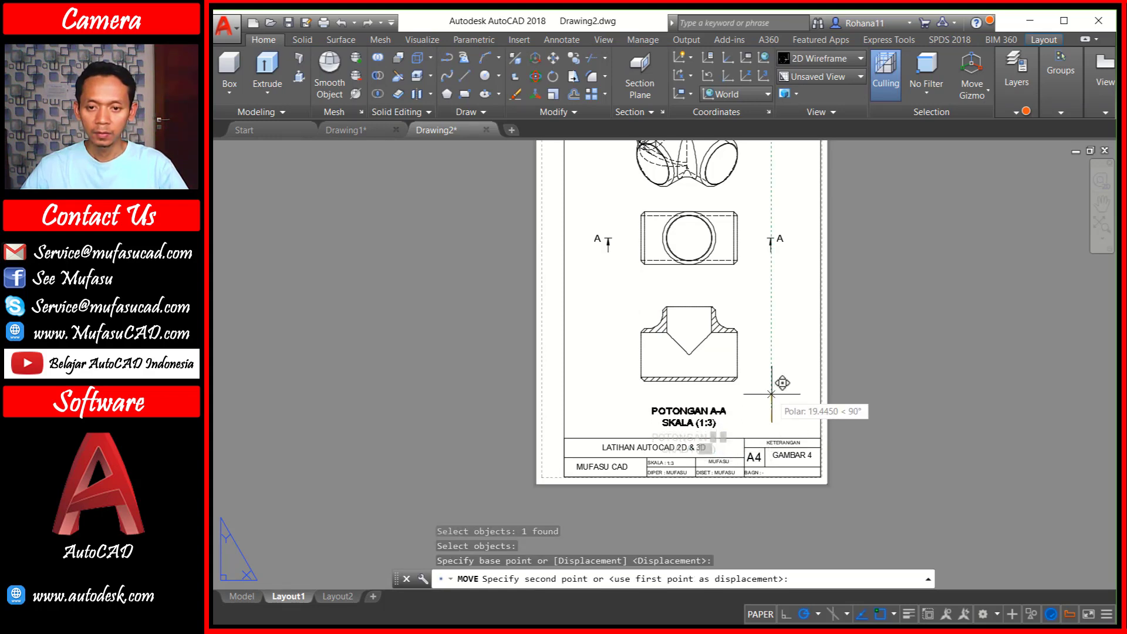
click(771, 392)
scroll(779, 239, down, 2)
middle_drag(779, 239, 697, 261)
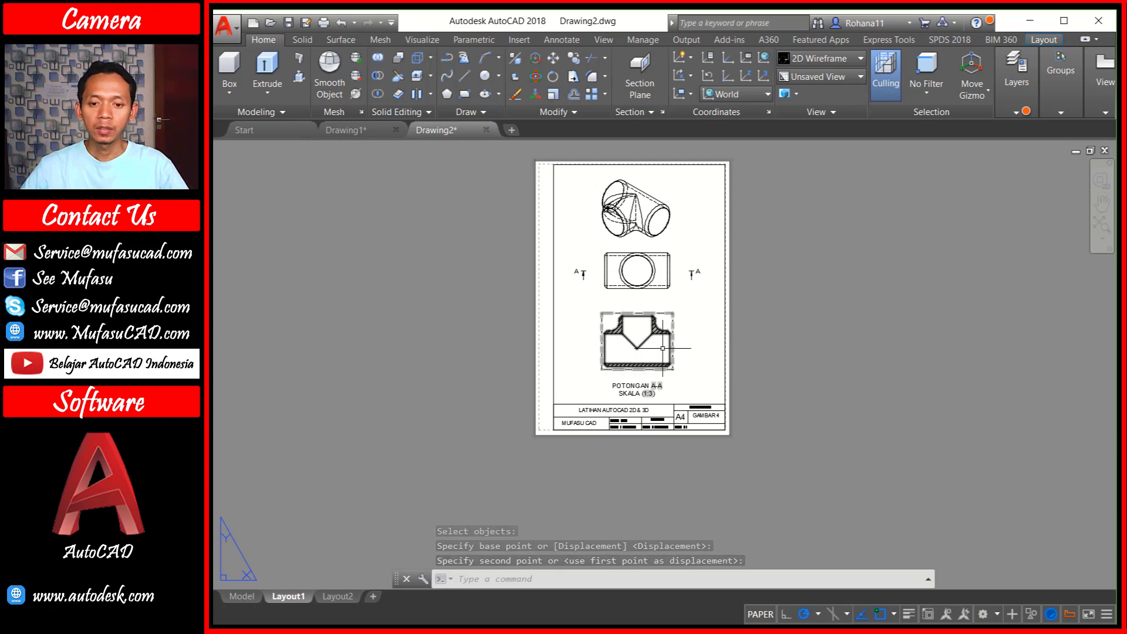
scroll(628, 355, up, 1)
scroll(639, 331, up, 1)
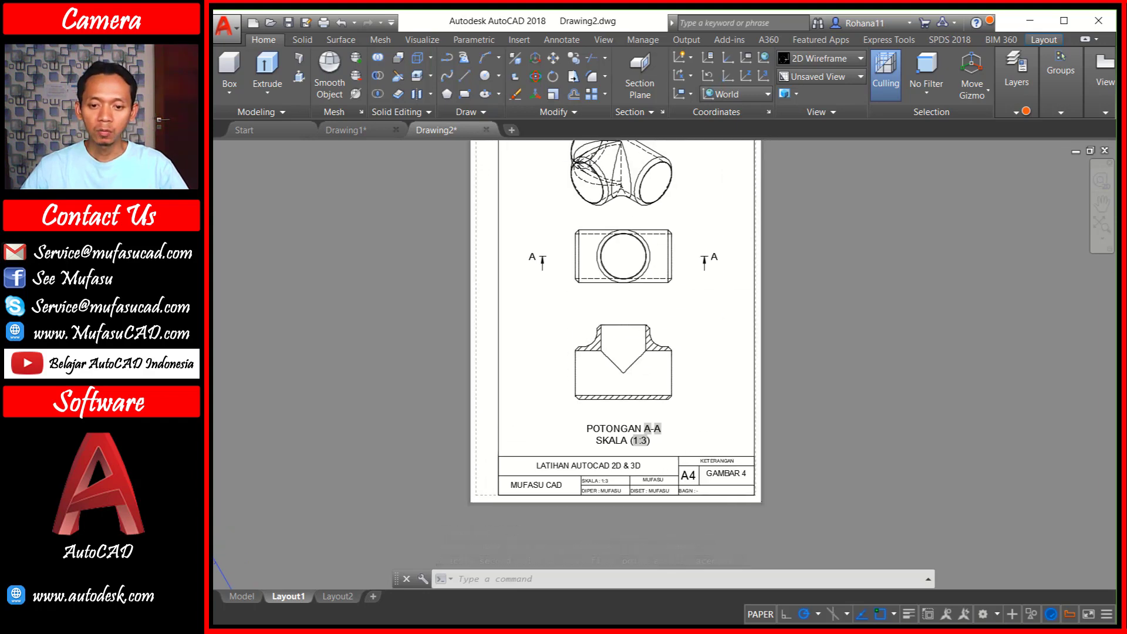
scroll(639, 331, up, 2)
middle_drag(697, 284, 665, 318)
text(D)
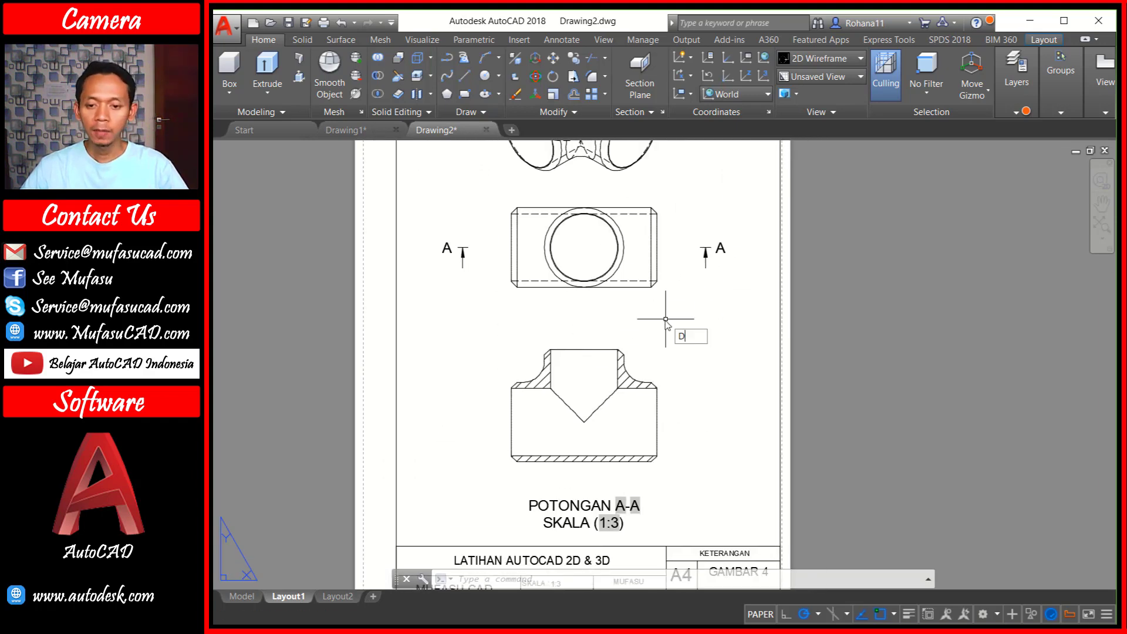
Change the ISO-25 dimension style's text alignment to Horizontal
key(Return)
click(820, 296)
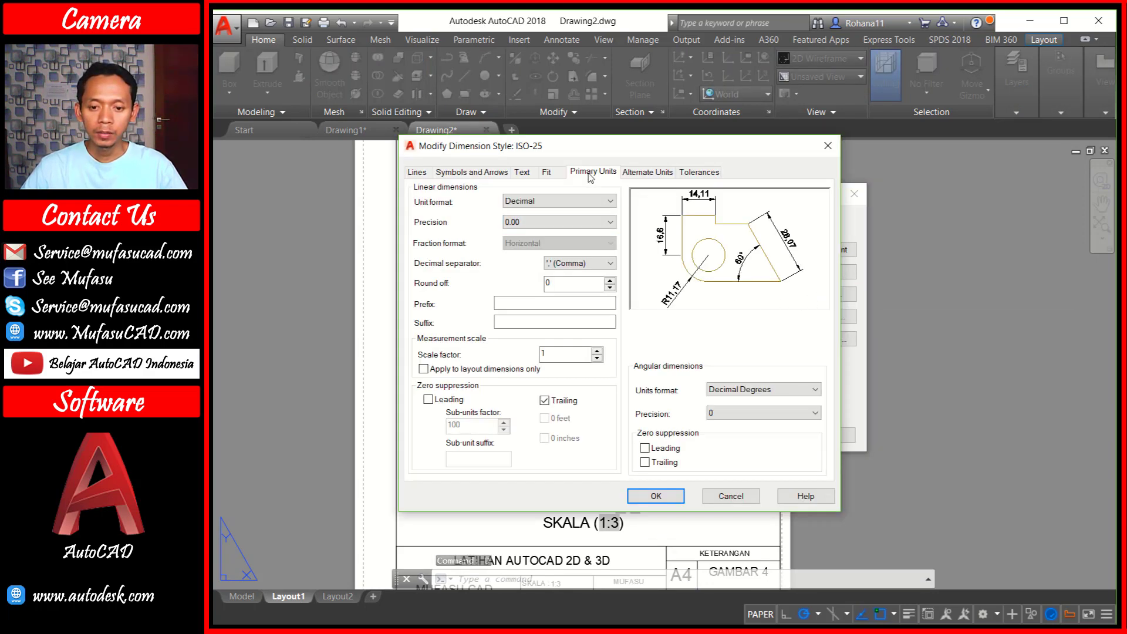
click(550, 176)
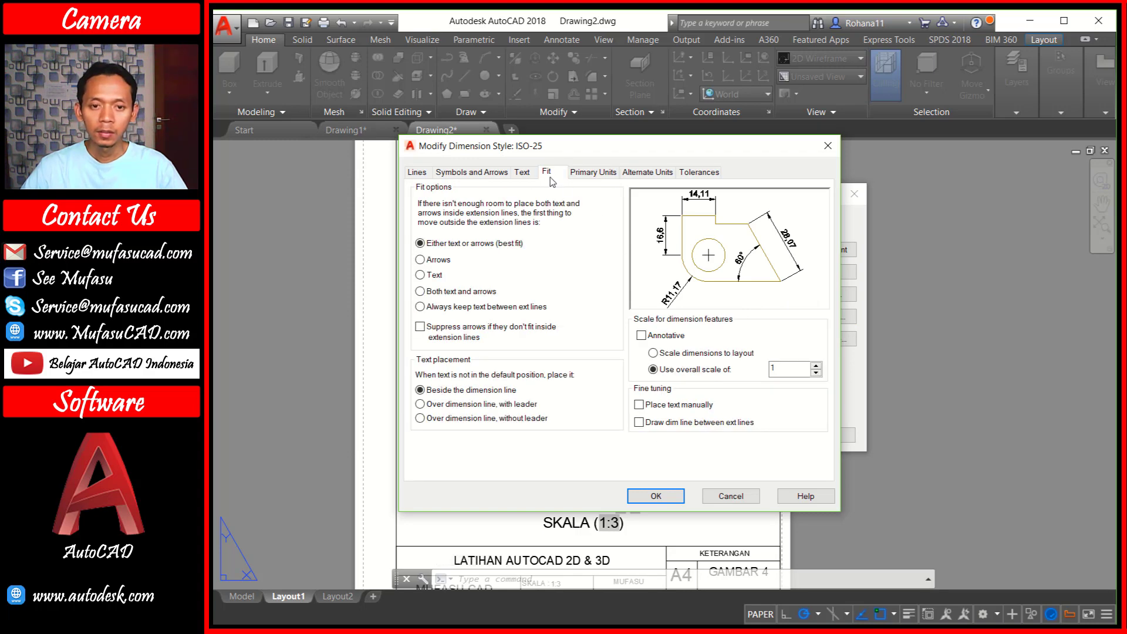
click(523, 172)
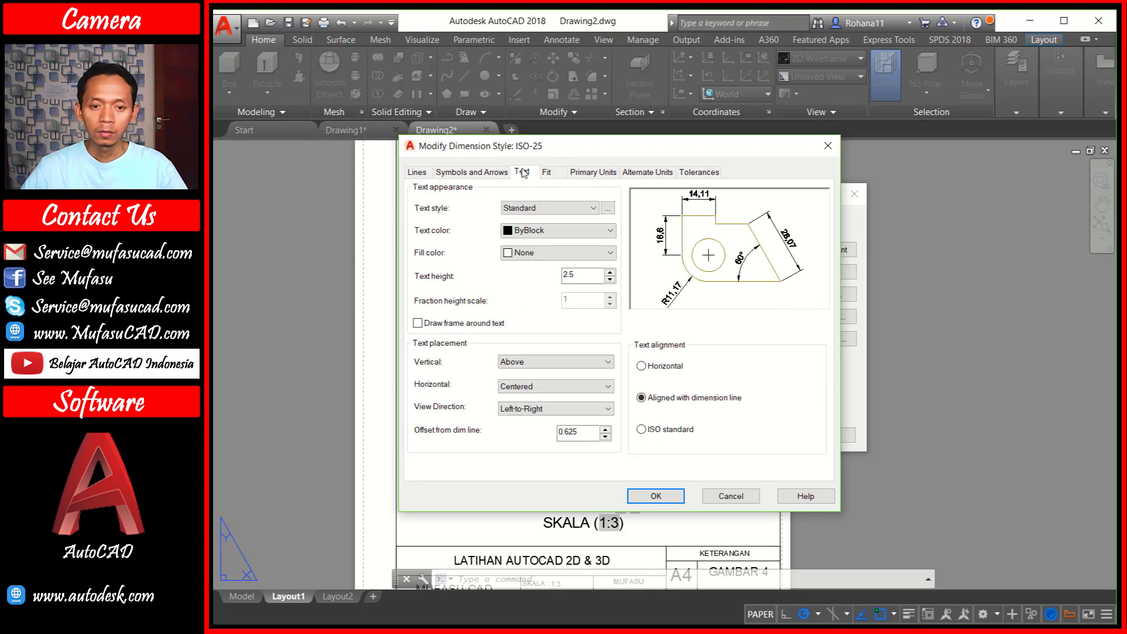
click(658, 369)
click(487, 176)
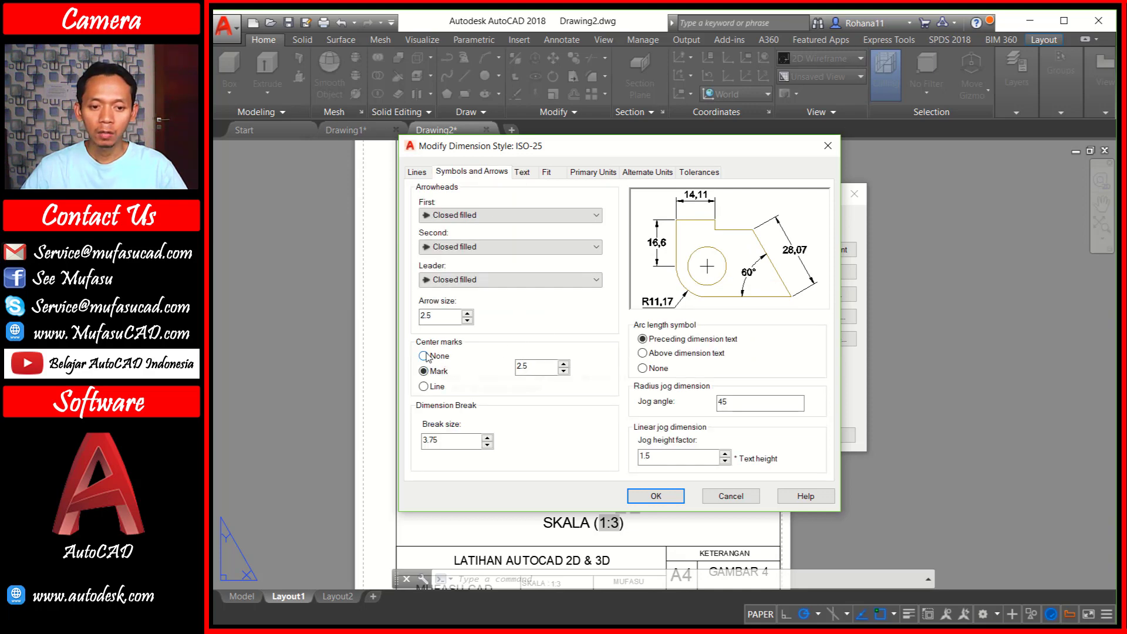
click(656, 496)
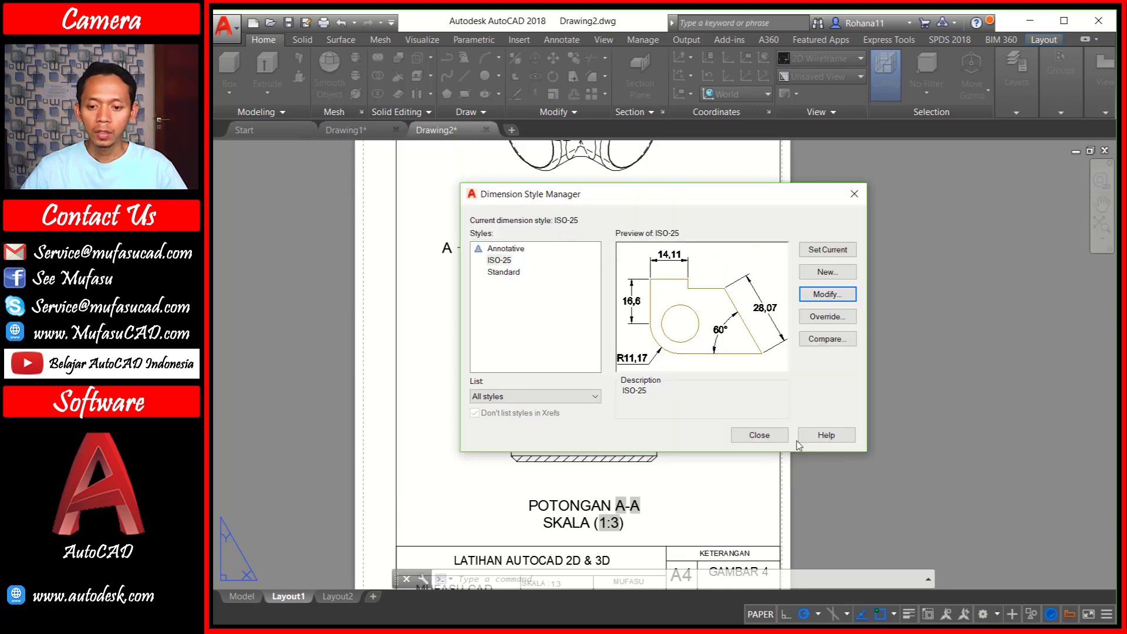
click(772, 435)
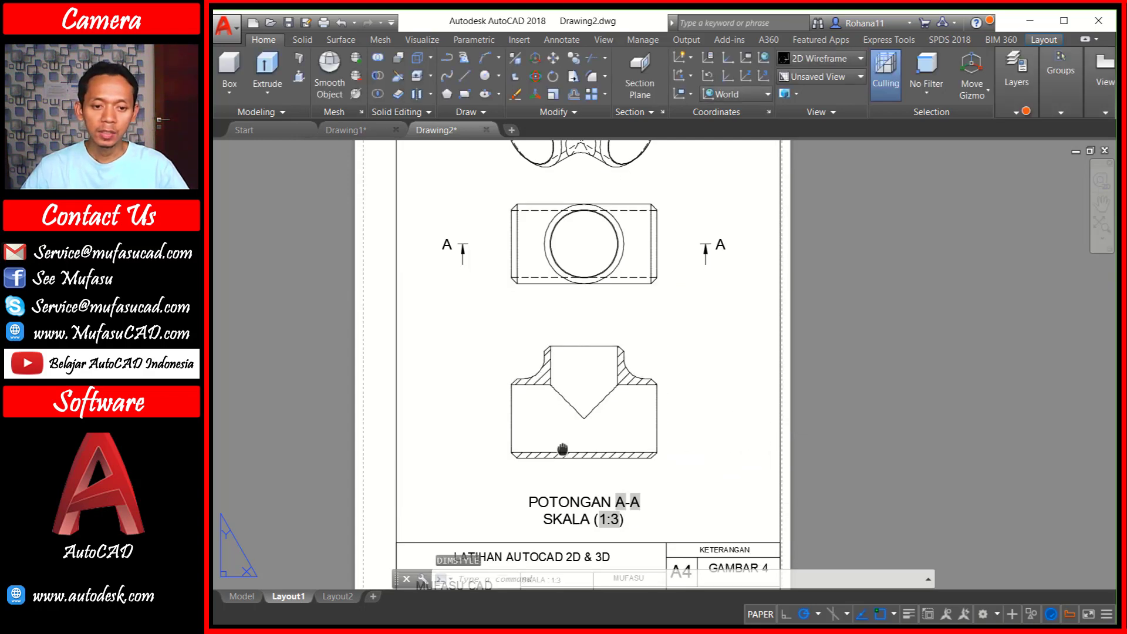
Add the 210 linear dimension across the base of section A-A
middle_drag(563, 448, 583, 420)
text(IM)
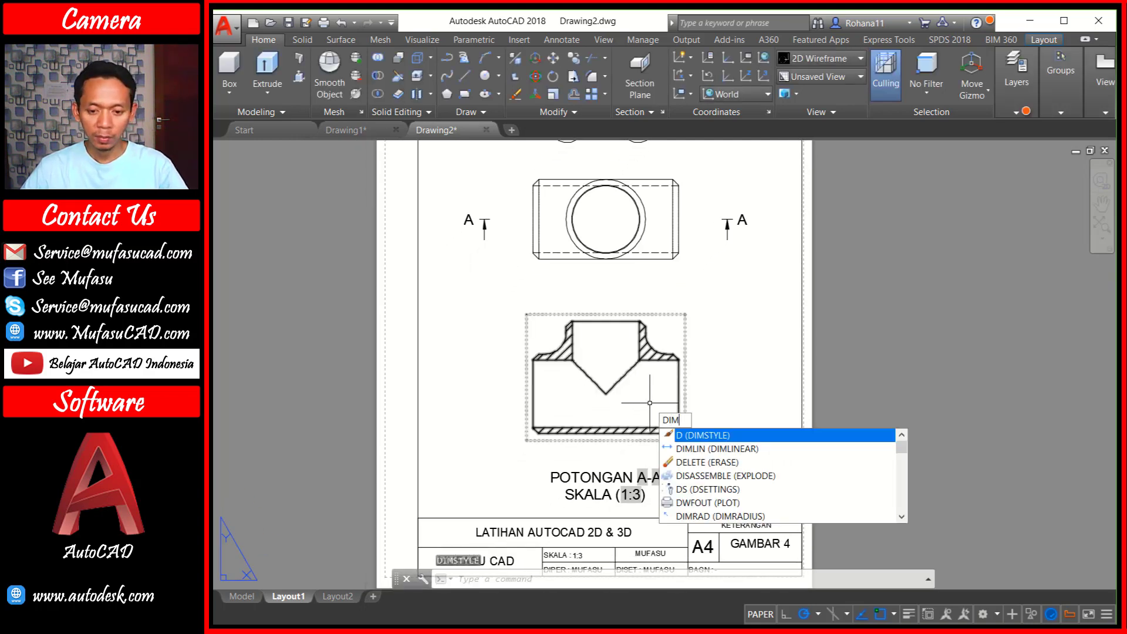
text(LIN)
key(Return)
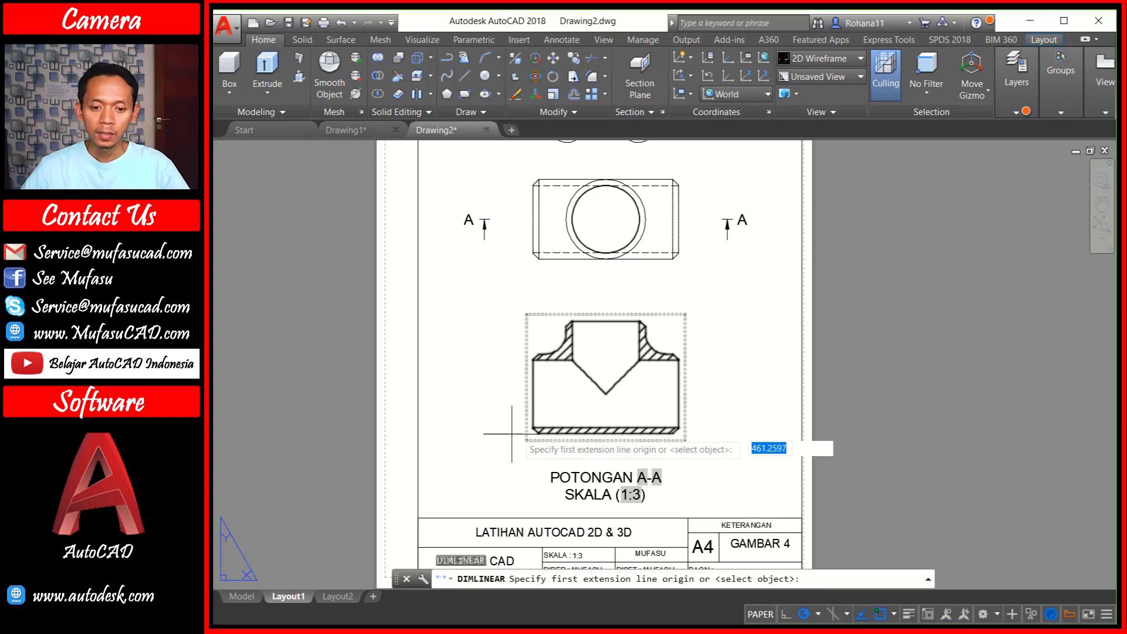
scroll(493, 437, up, 5)
click(624, 405)
scroll(624, 405, down, 5)
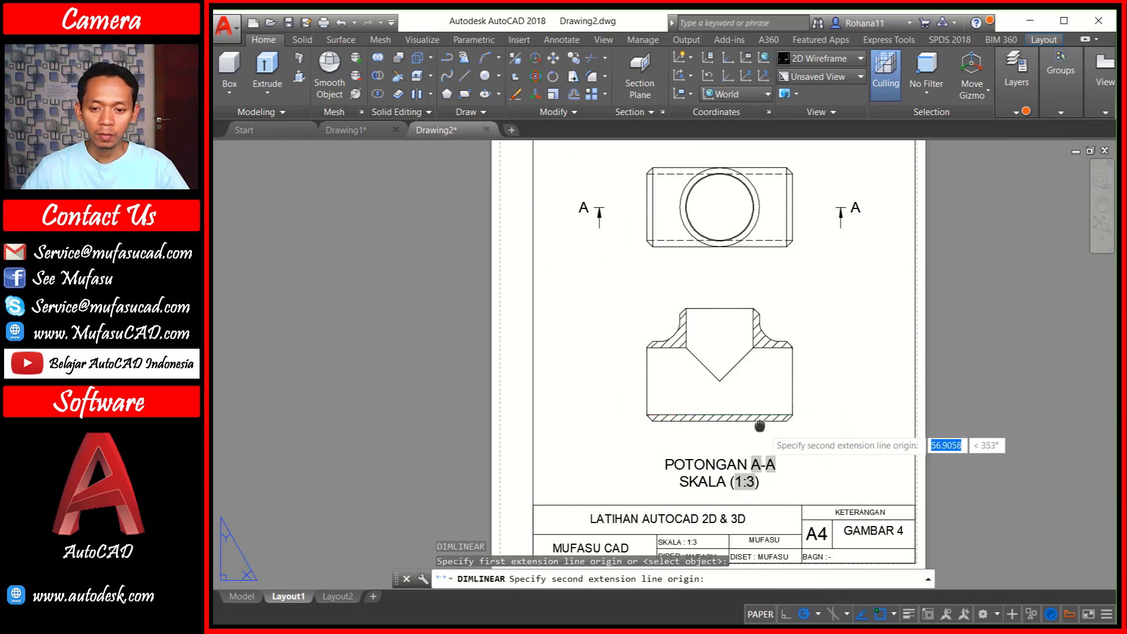
scroll(741, 439, up, 3)
click(736, 369)
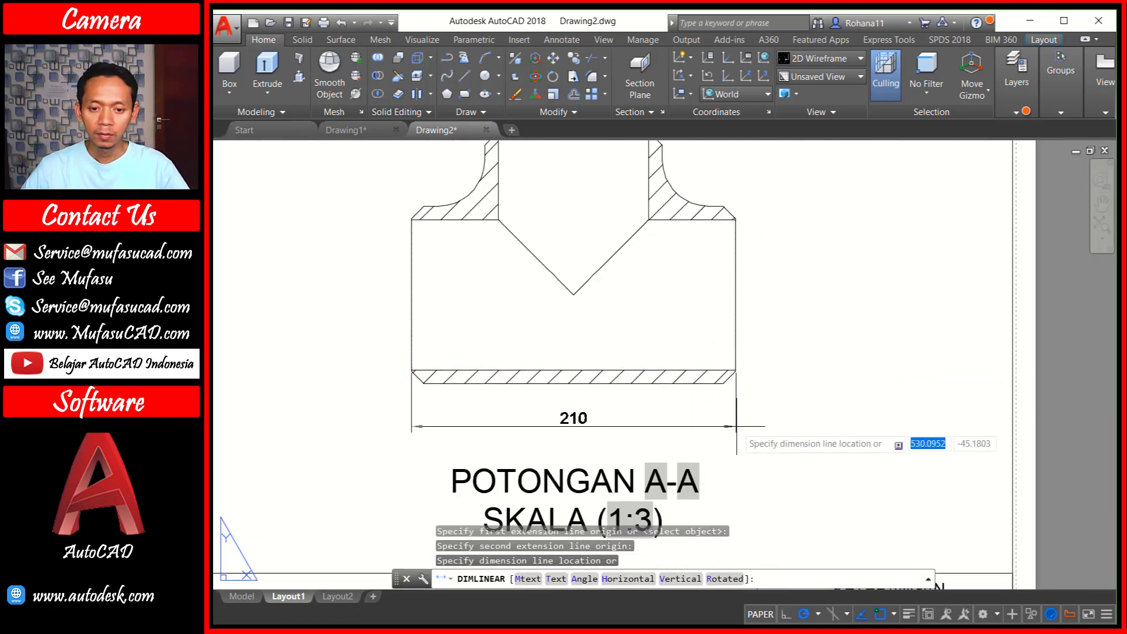
click(737, 430)
scroll(654, 359, down, 2)
middle_drag(493, 347, 530, 355)
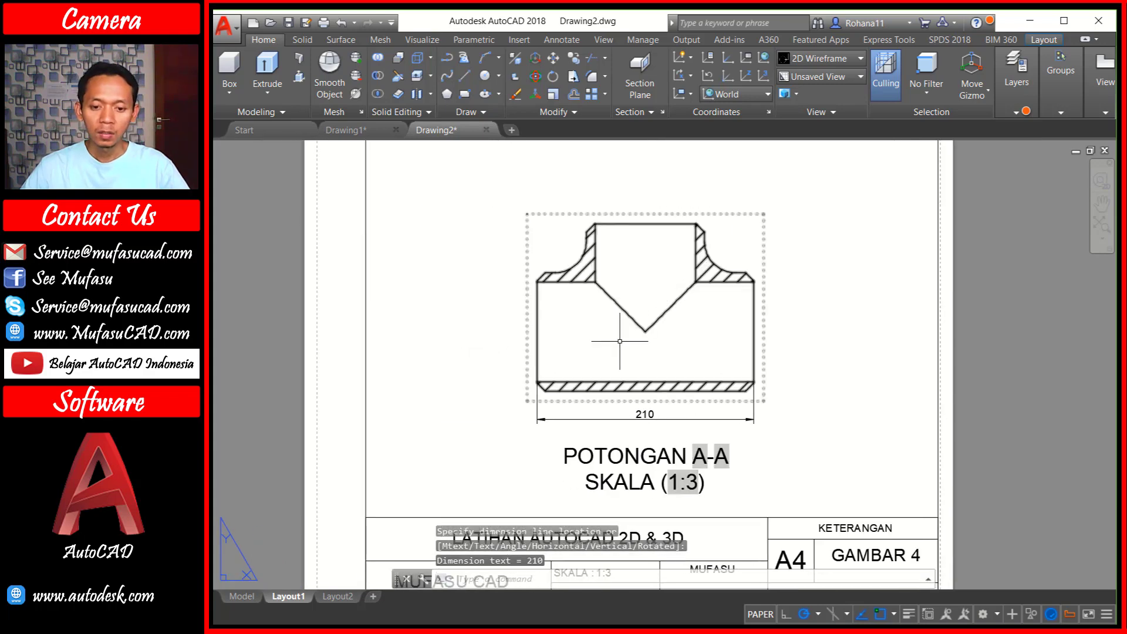
Dimension the 8 bottom-wall thickness on the left of the section
key(Return)
scroll(515, 390, up, 3)
scroll(563, 353, up, 2)
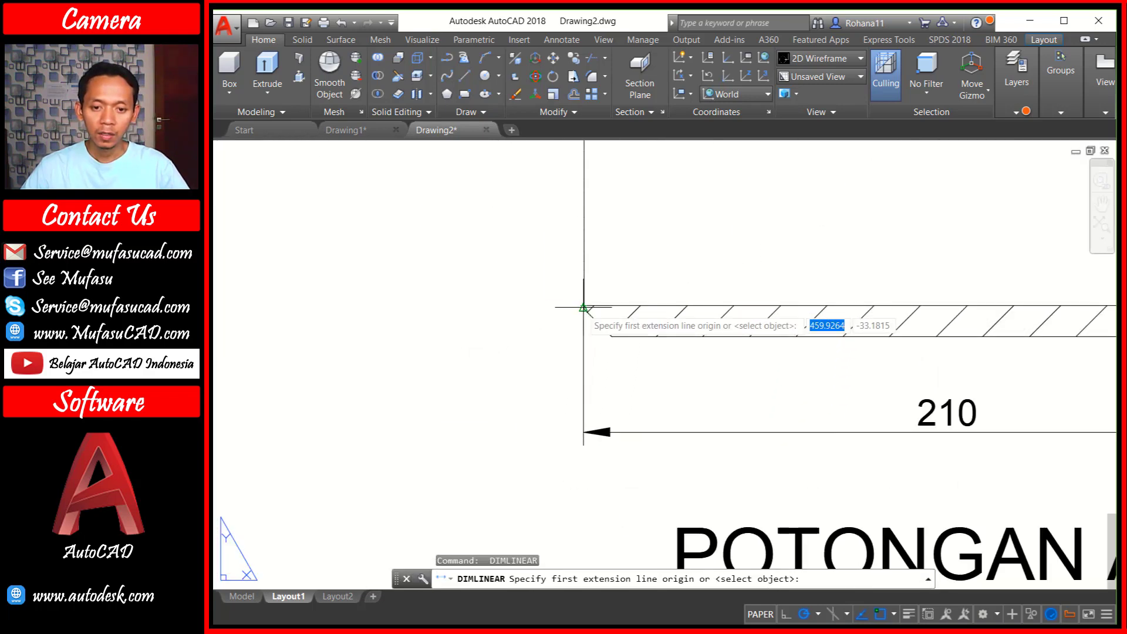
click(611, 337)
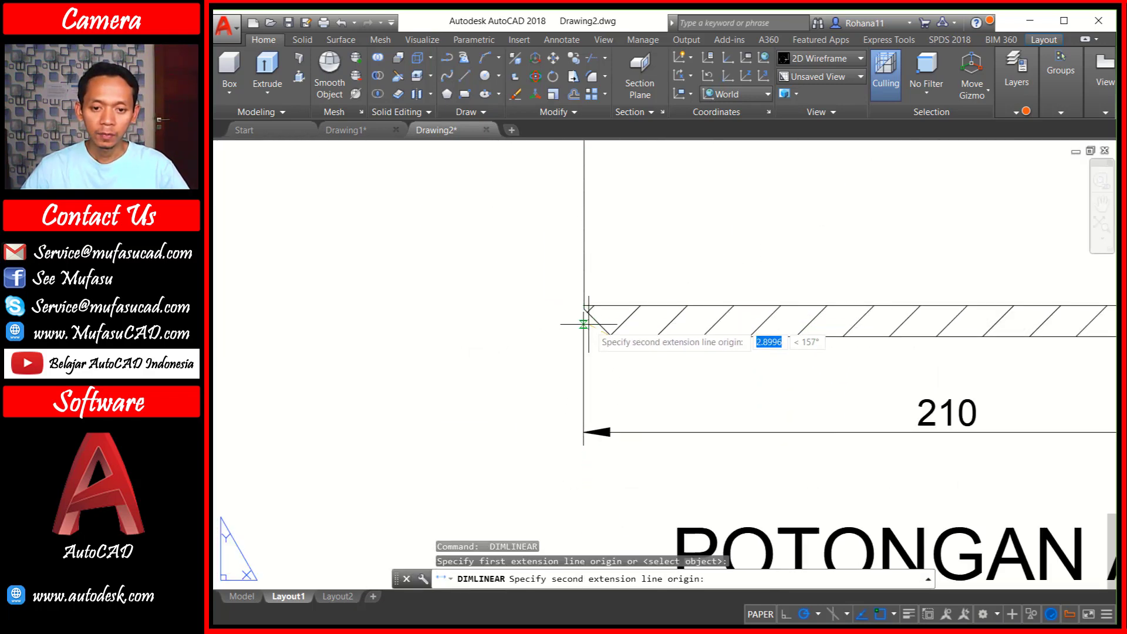
scroll(587, 320, up, 2)
click(582, 297)
scroll(582, 297, down, 2)
middle_drag(580, 303, 562, 414)
scroll(562, 414, down, 2)
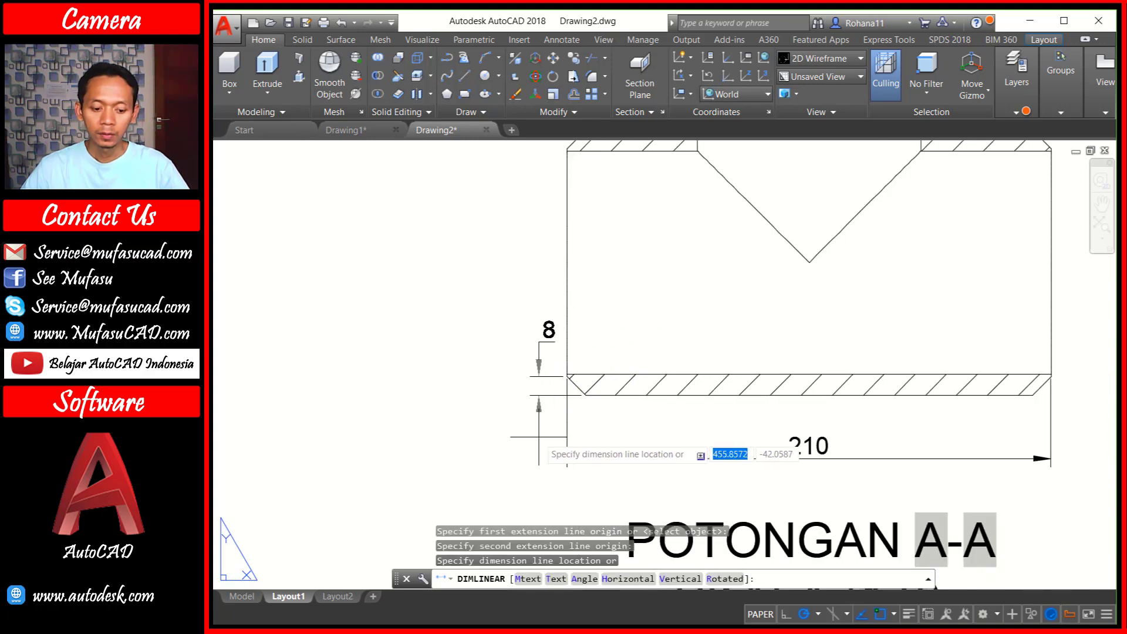
click(538, 437)
scroll(588, 349, down, 2)
Add the 115 height dimension on the left side of the section
key(Return)
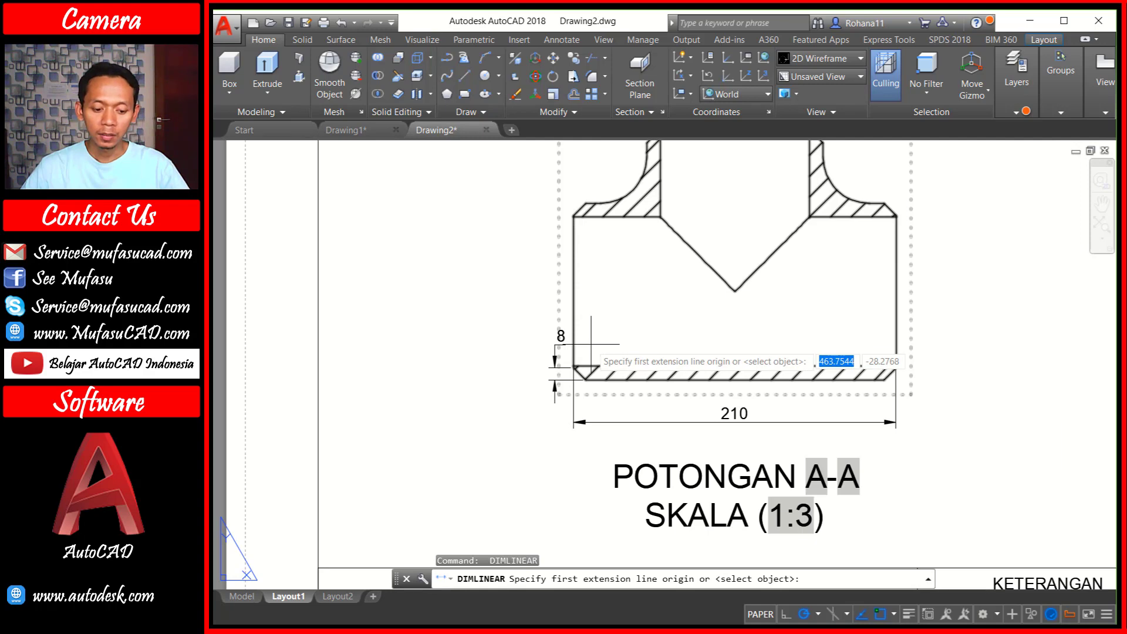
scroll(591, 344, up, 2)
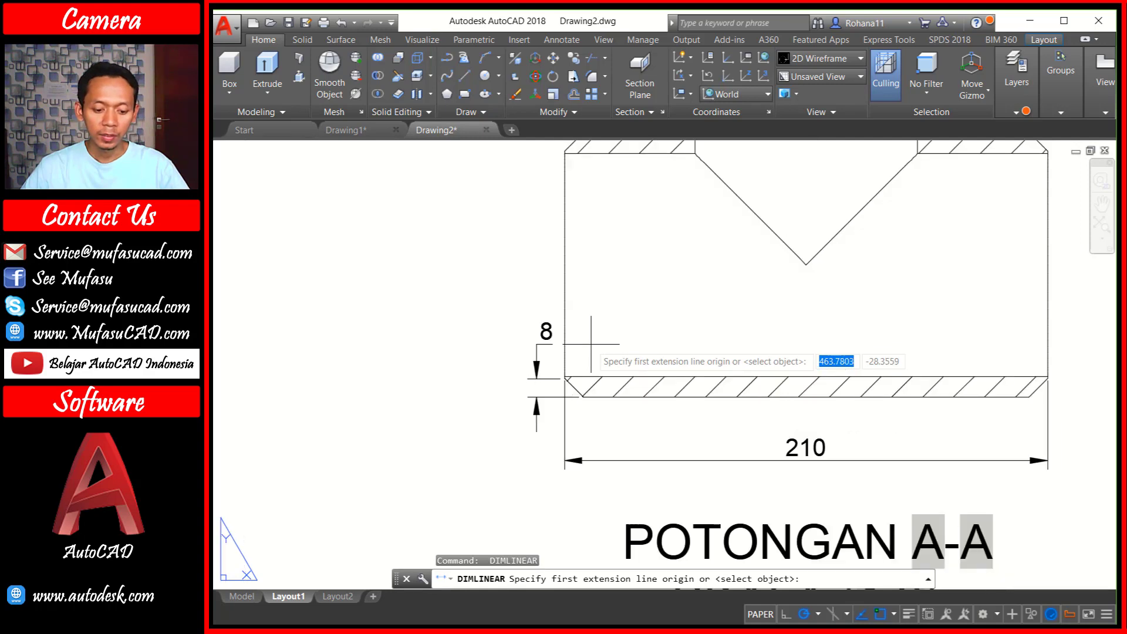
click(580, 396)
scroll(581, 396, down, 2)
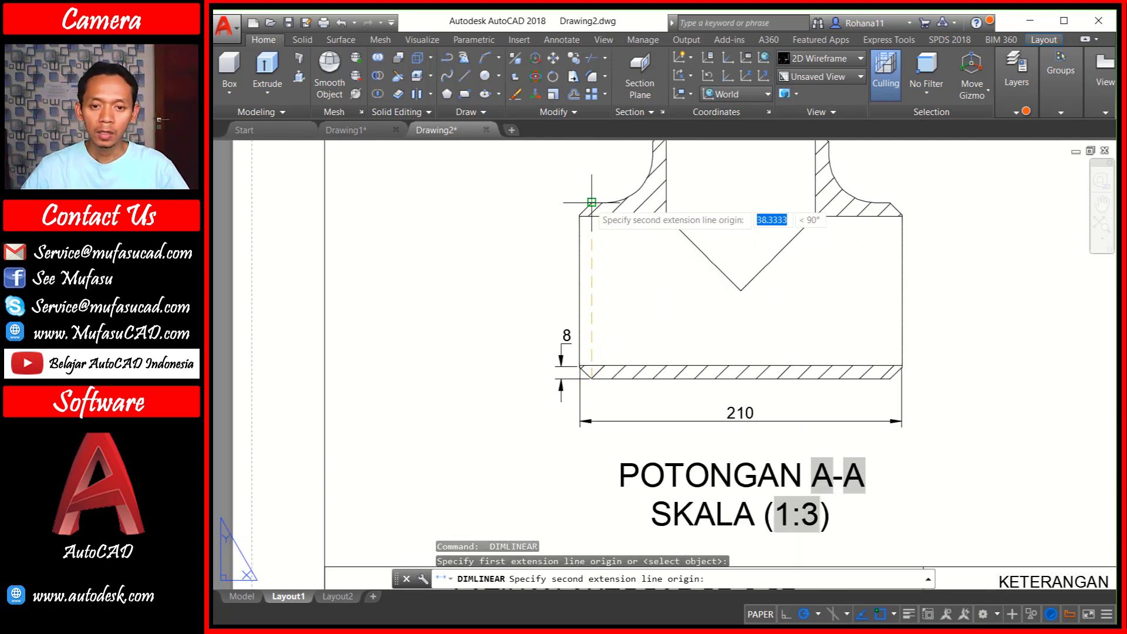
click(592, 203)
click(541, 252)
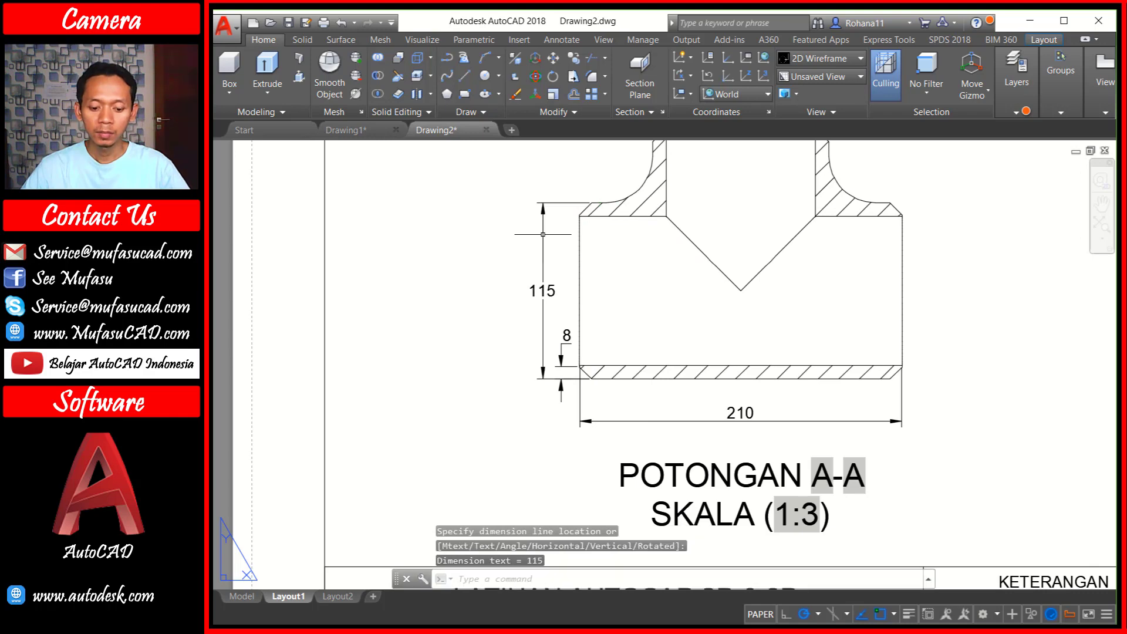
scroll(690, 261, down, 2)
middle_drag(724, 264, 591, 322)
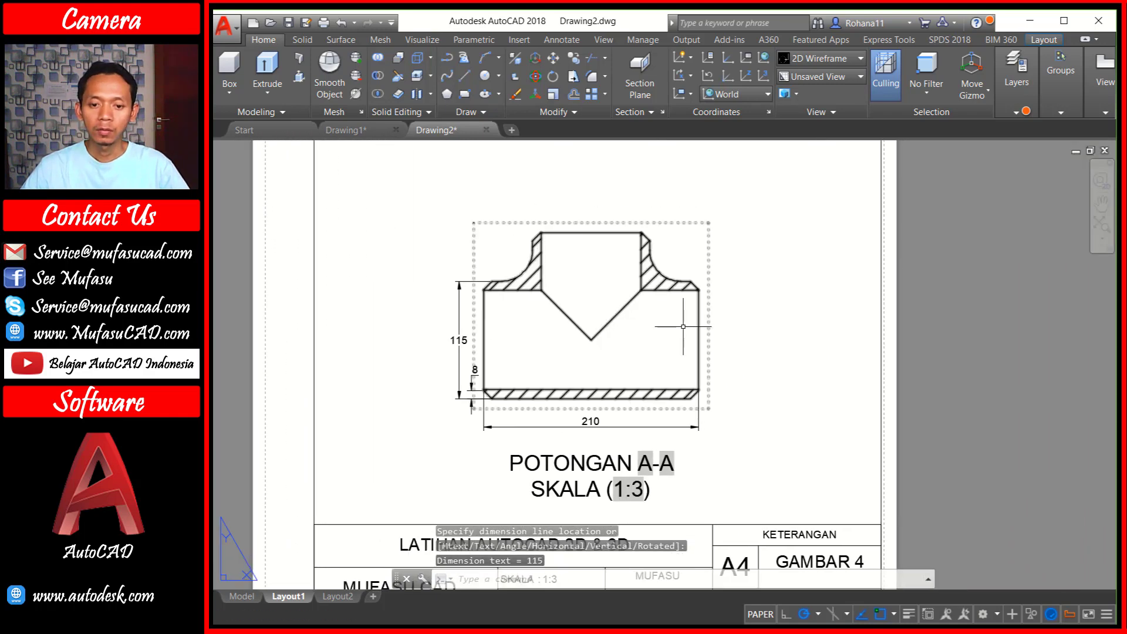
Add the 105 dimension from the V tip to the branch outlet, placed right
key(Return)
click(592, 339)
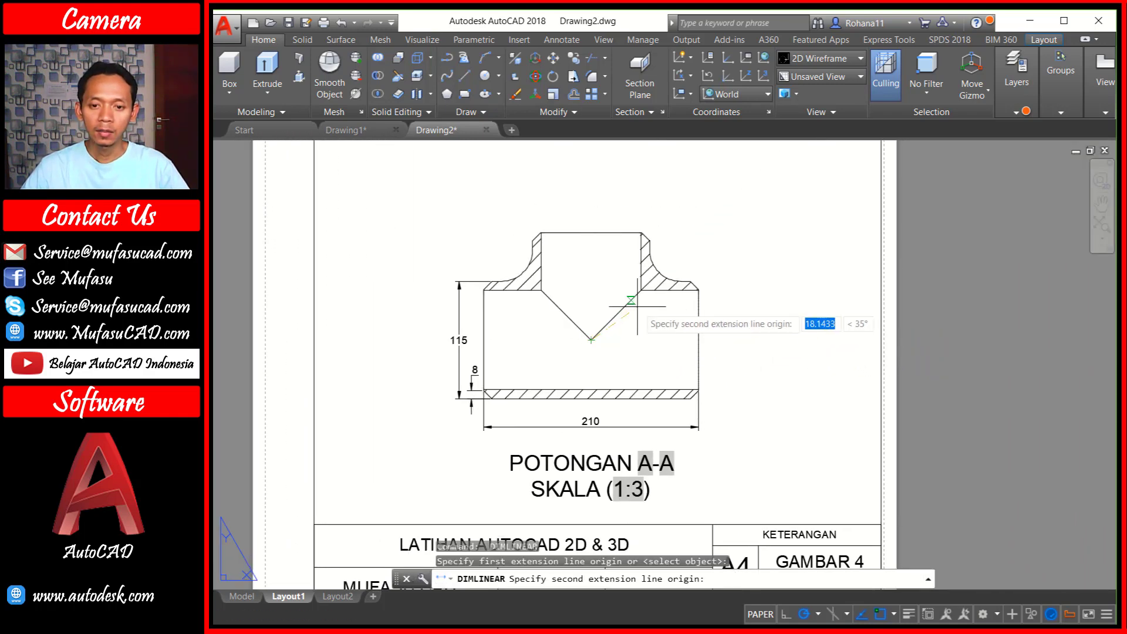
click(641, 233)
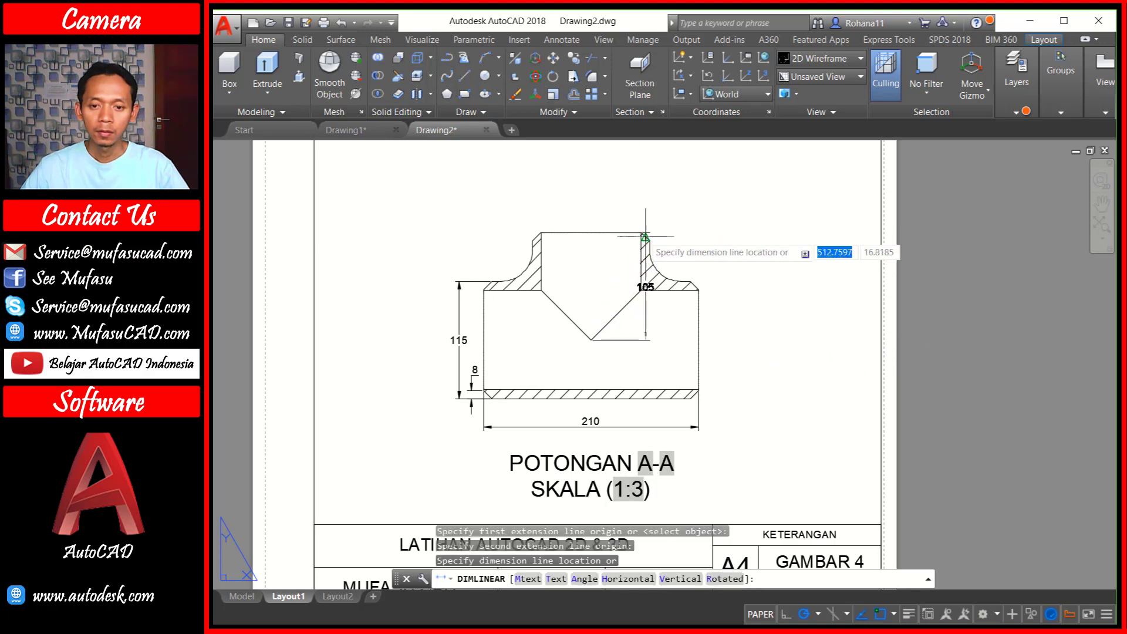
click(727, 267)
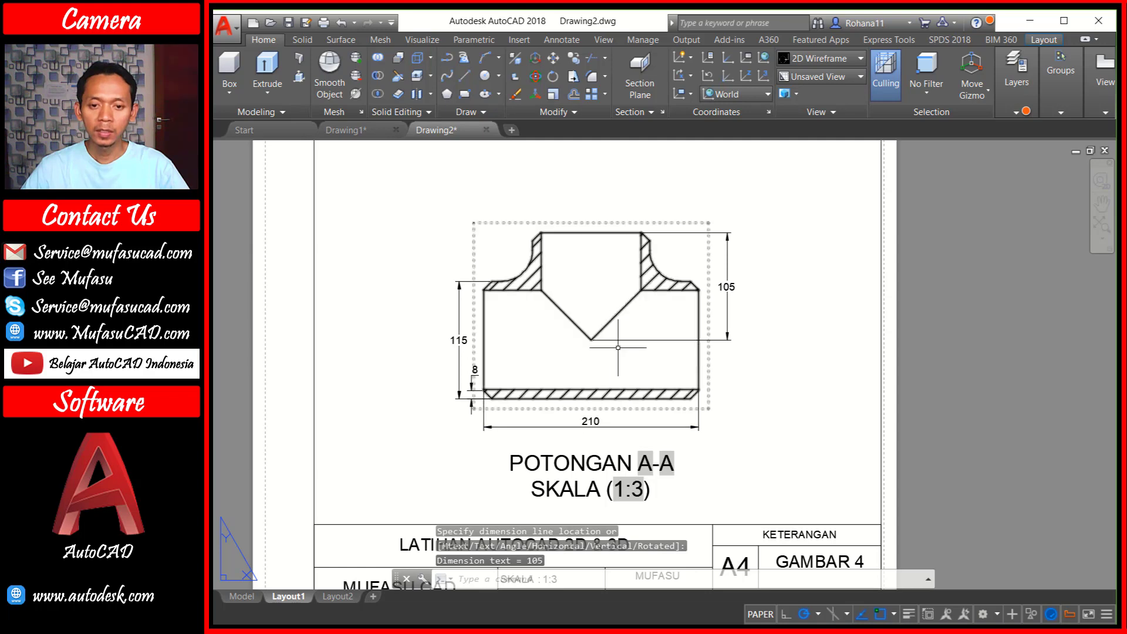
scroll(592, 375, down, 4)
scroll(556, 249, up, 1)
scroll(556, 248, up, 2)
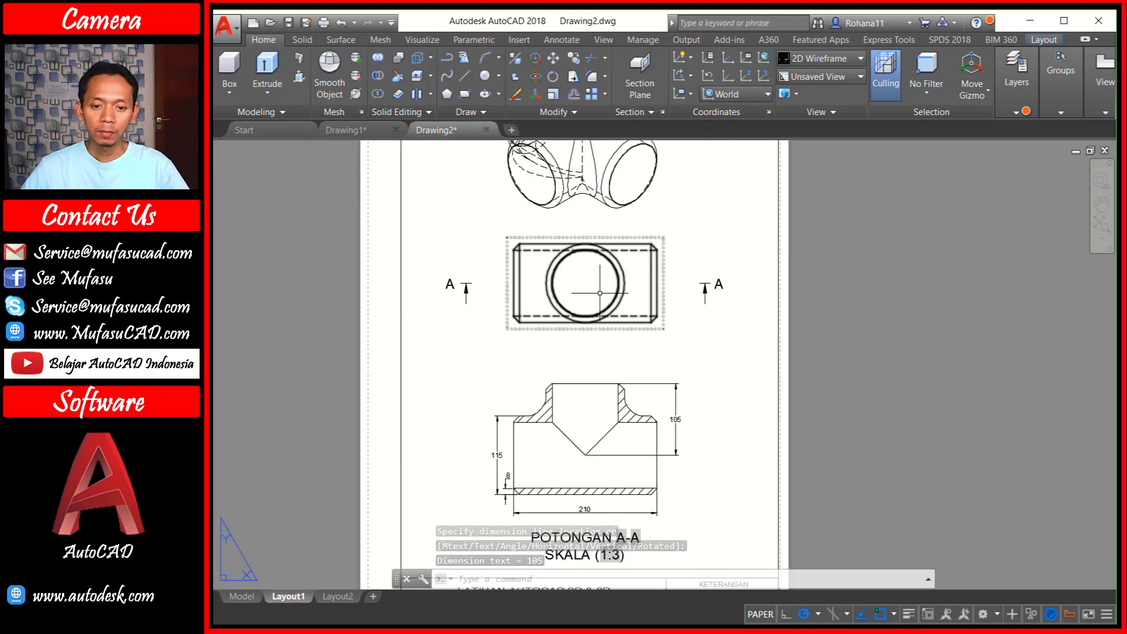
middle_drag(631, 327, 610, 334)
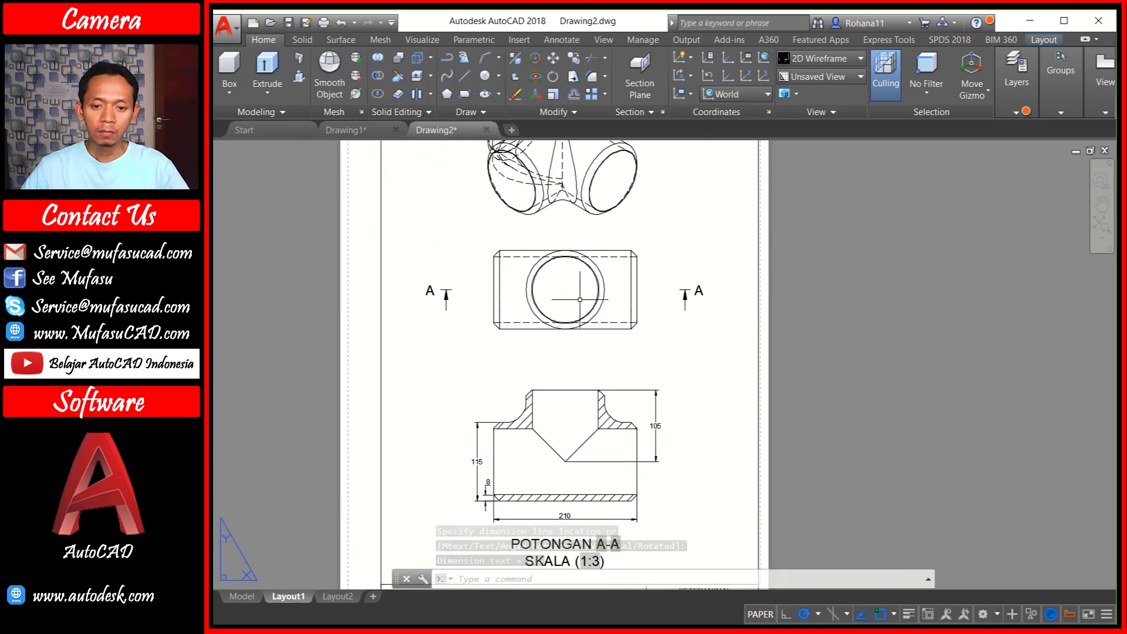
Add an R57,5 radius dimension to the top view's branch circle, placed above it
click(607, 335)
click(564, 289)
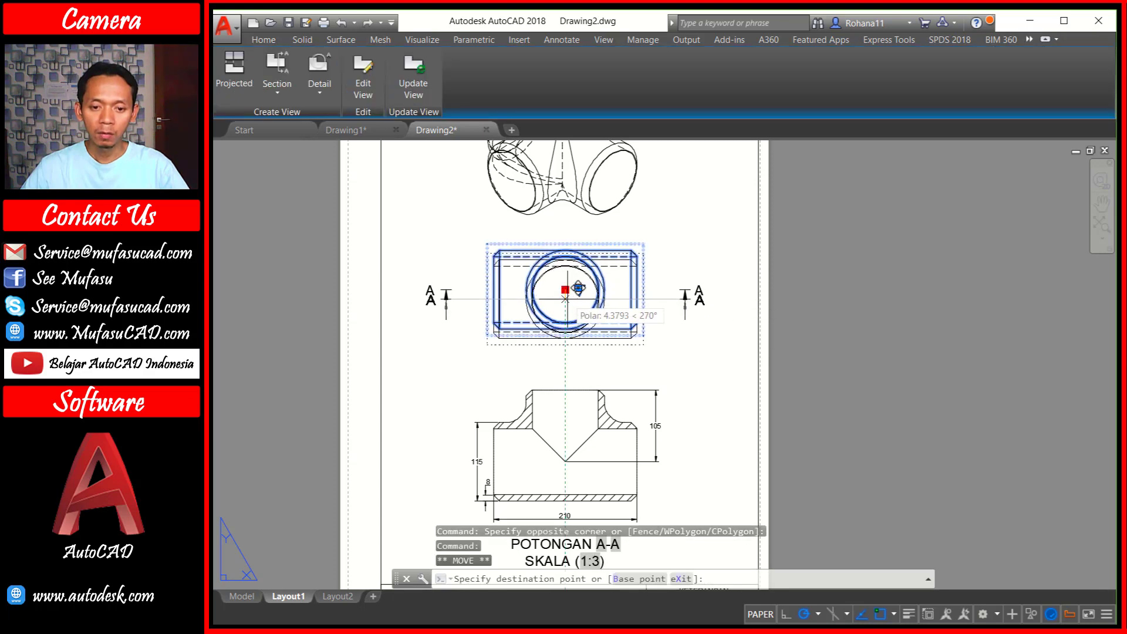
key(Escape)
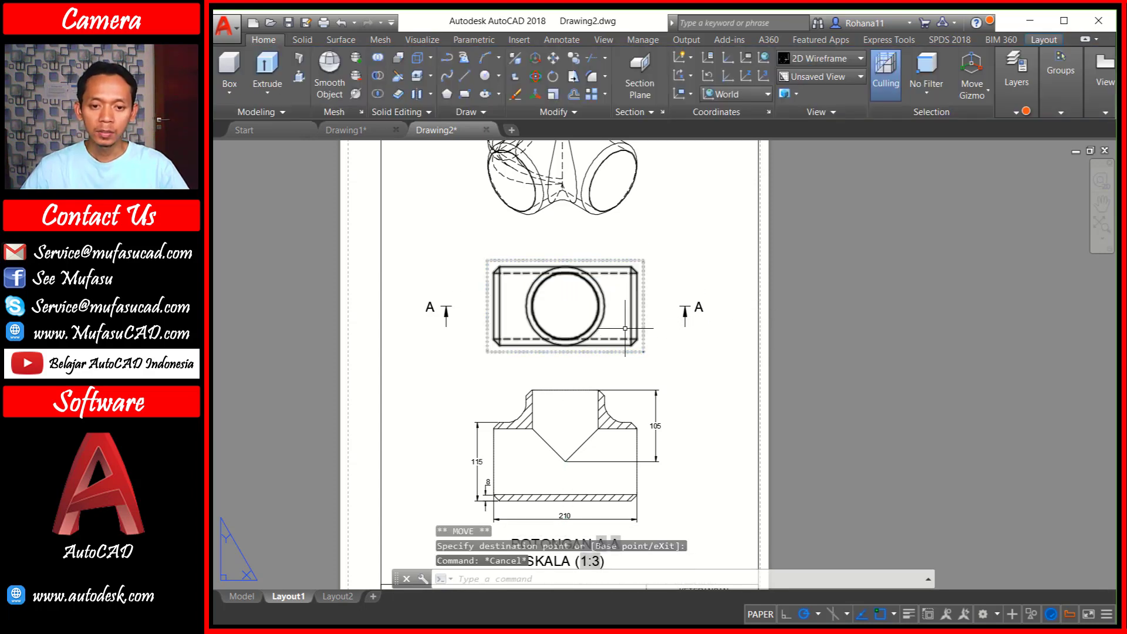
middle_drag(625, 328, 619, 304)
text(DIMRAD)
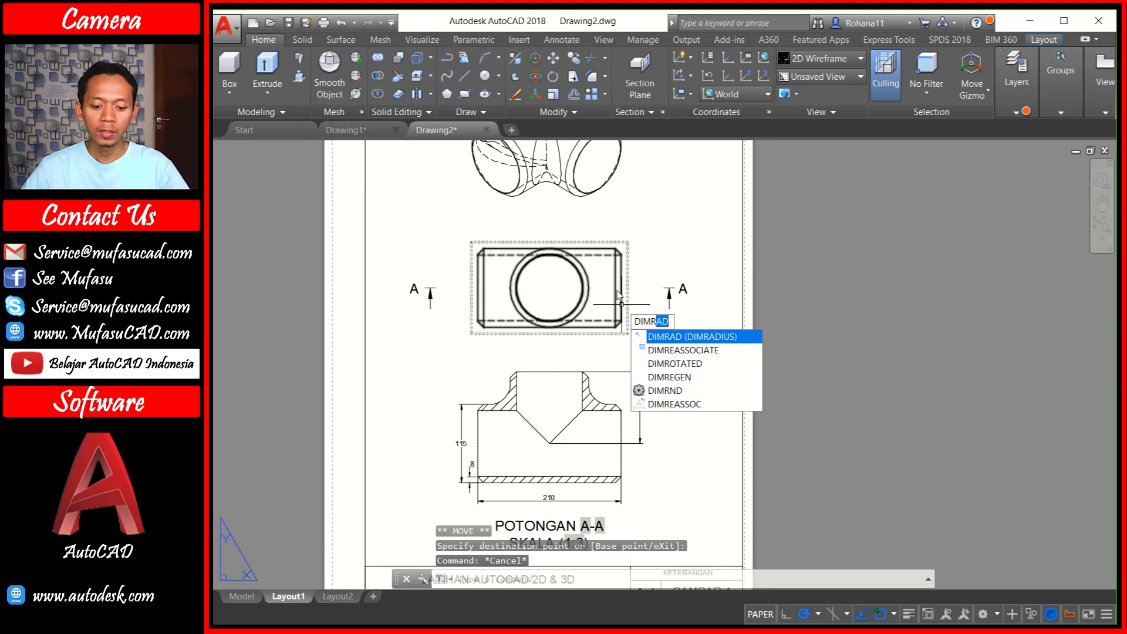
key(Return)
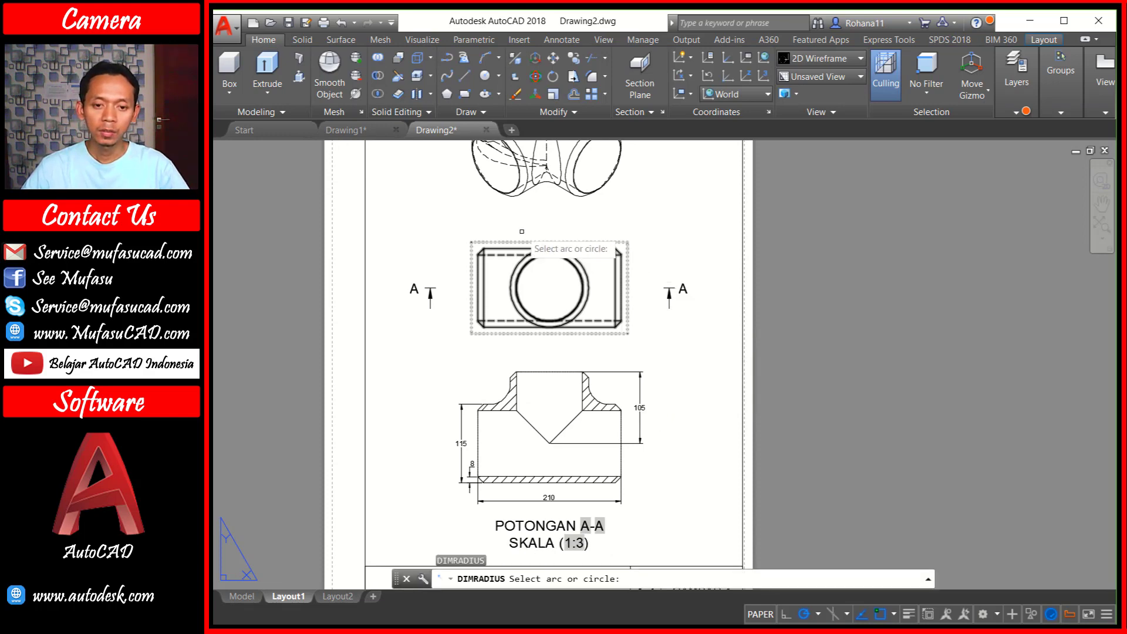
scroll(522, 247, up, 2)
click(538, 261)
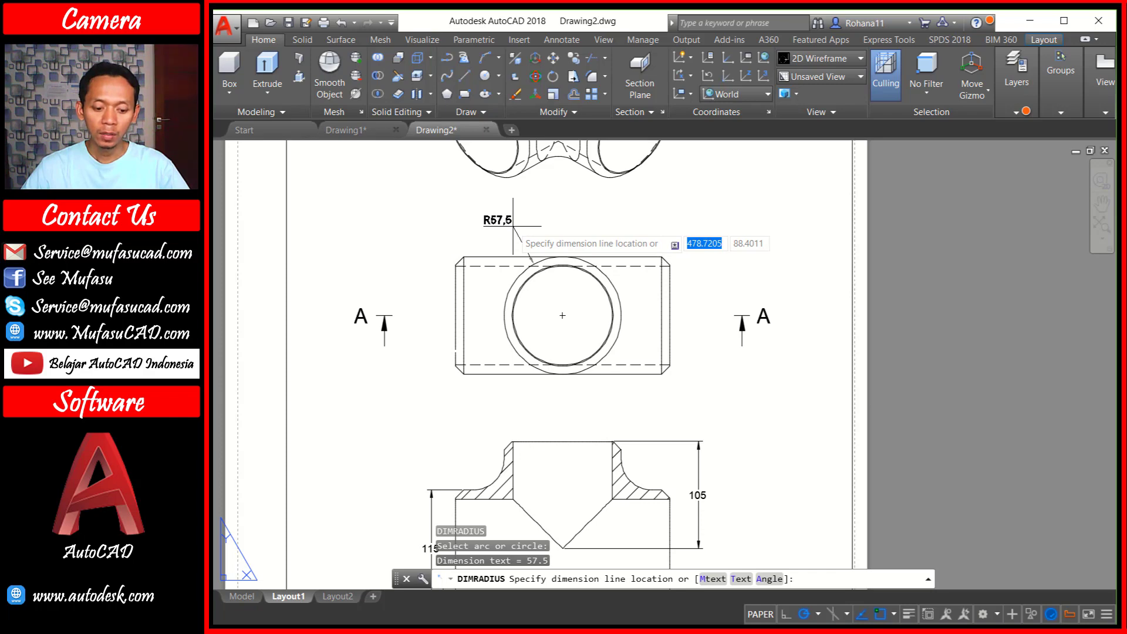
click(513, 227)
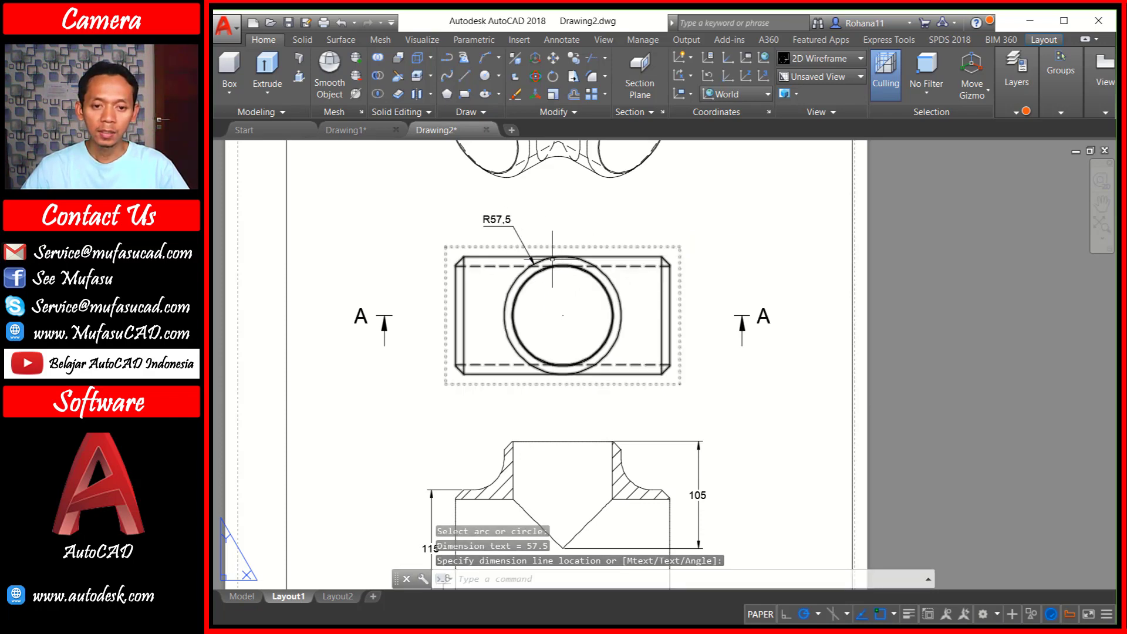
middle_drag(630, 305, 627, 292)
Dimension the top view's left side with a 115 height
scroll(628, 291, down, 2)
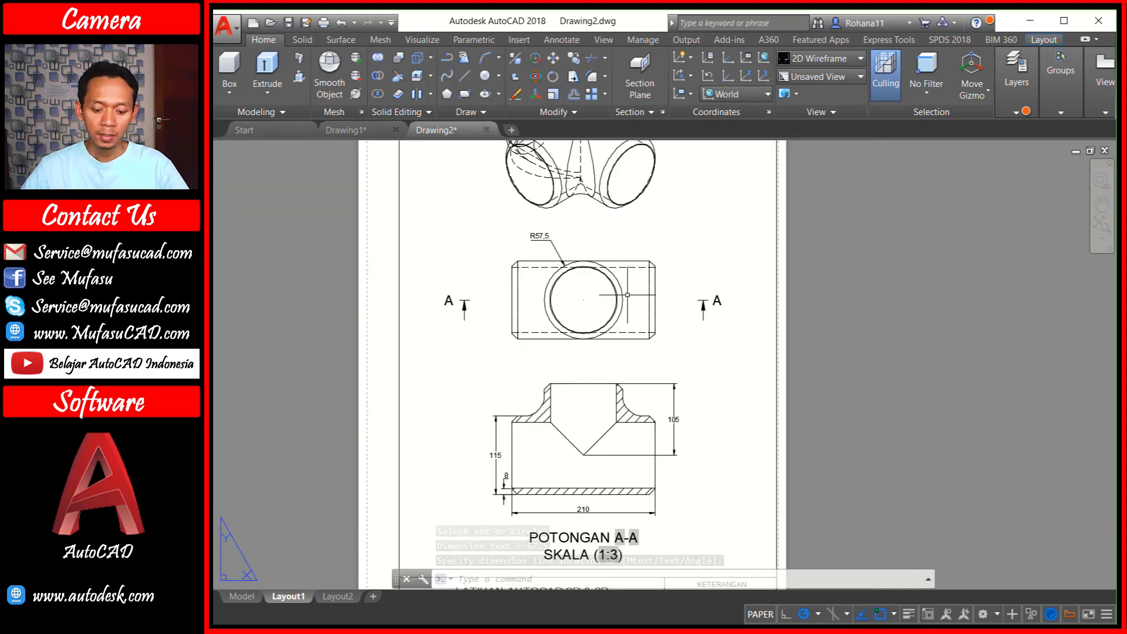
text(DIMLIN)
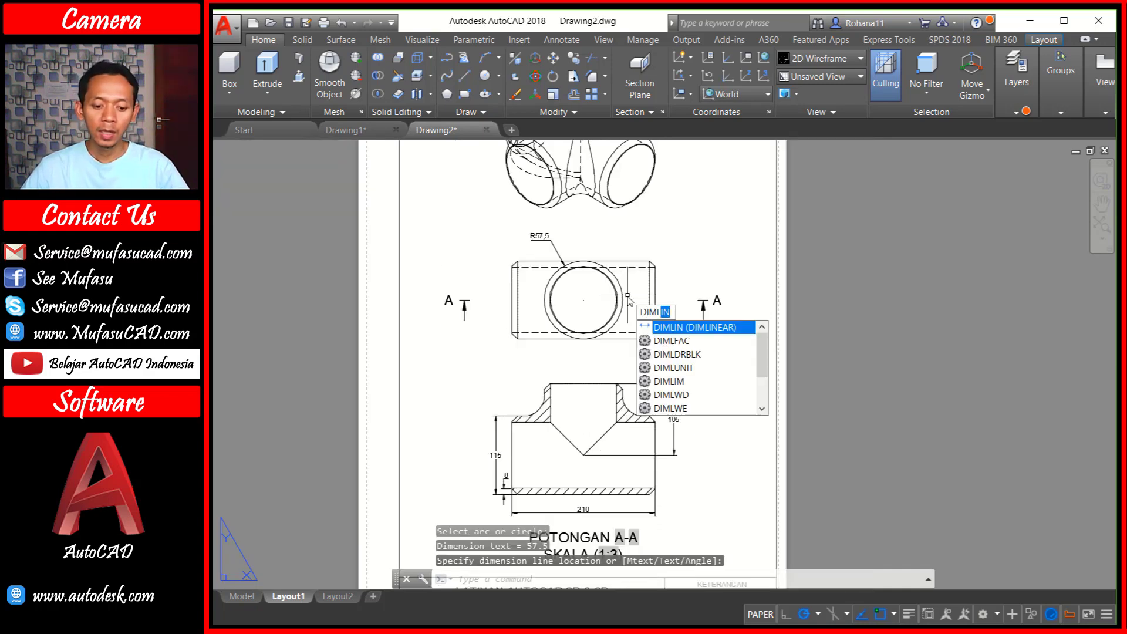
key(Return)
scroll(509, 340, up, 3)
click(532, 339)
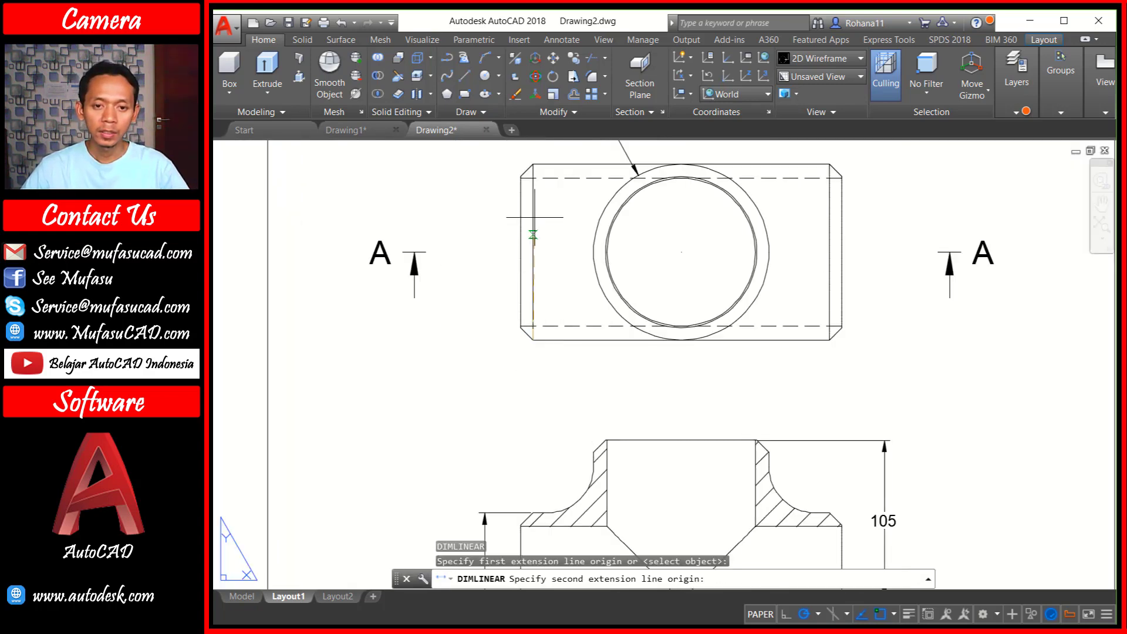
click(533, 163)
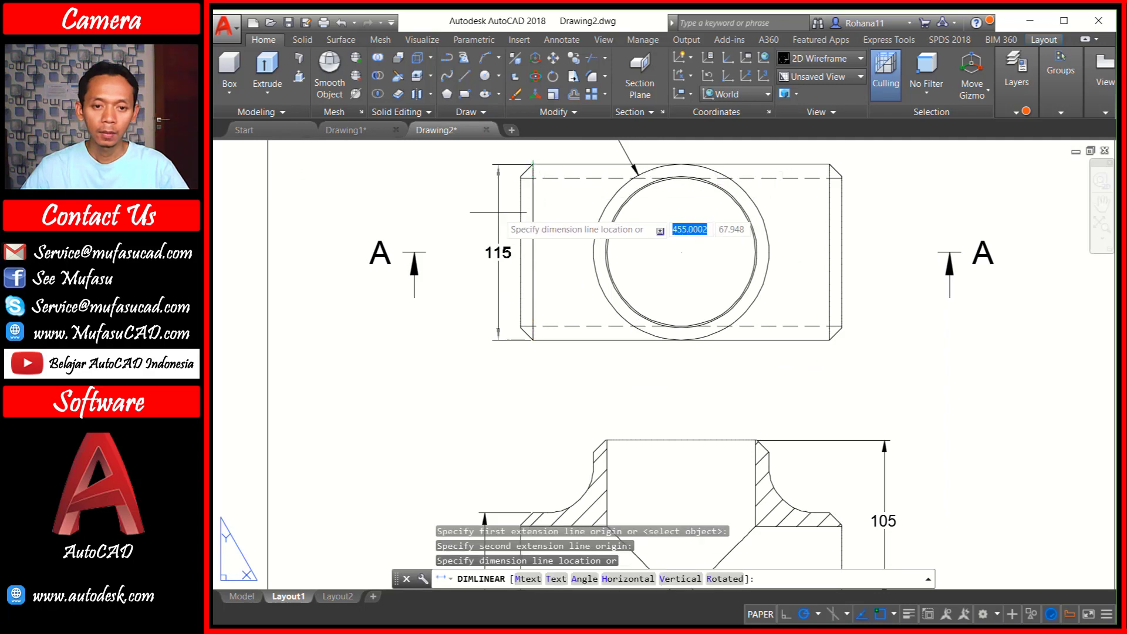
click(480, 216)
Add a 210 overall-length dimension below the top view, discarding a wrong 194 attempt
scroll(625, 184, down, 2)
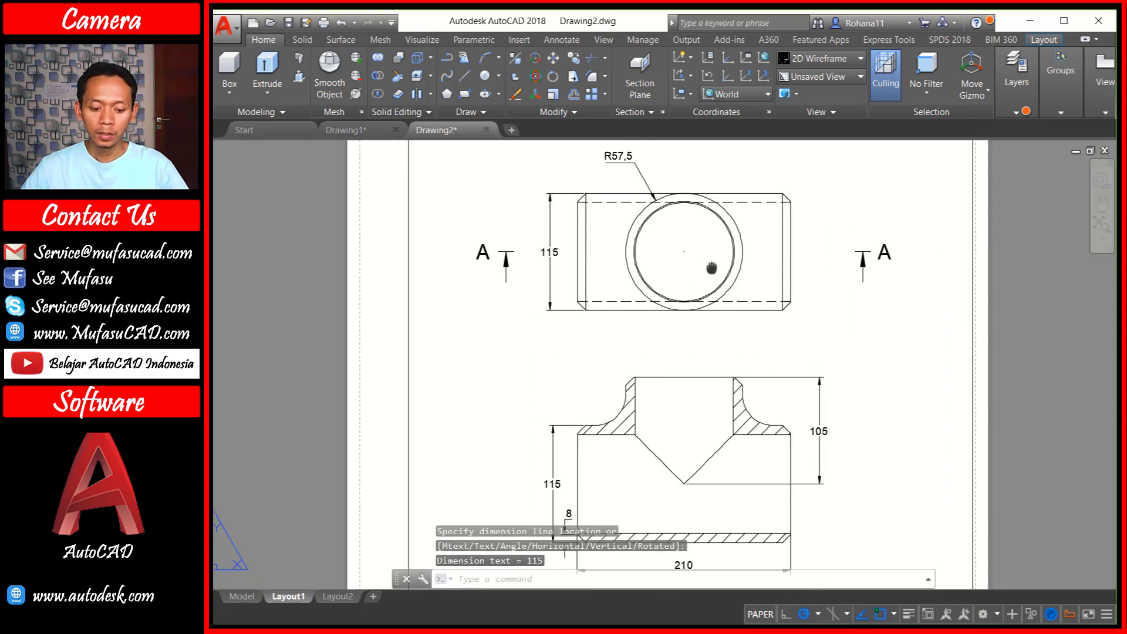
key(Return)
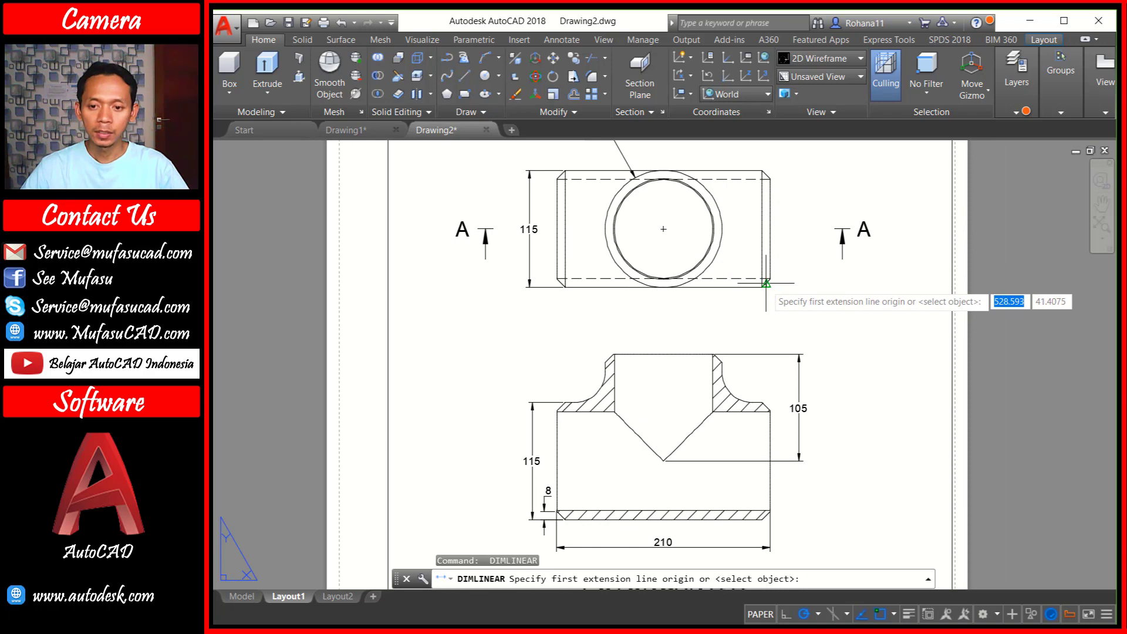
click(765, 285)
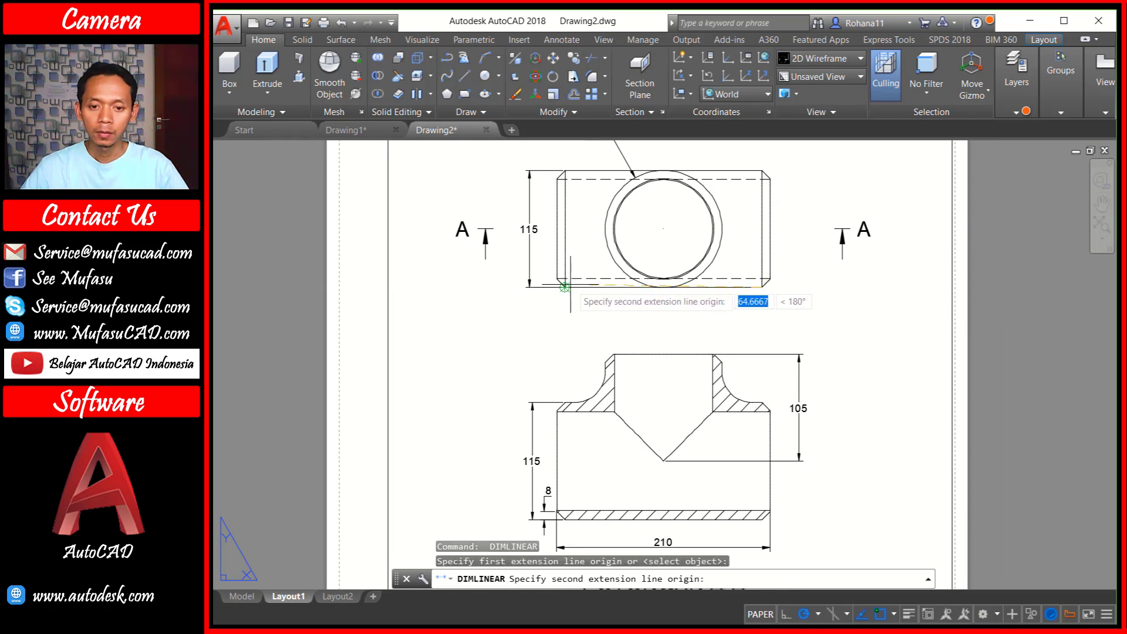
click(565, 287)
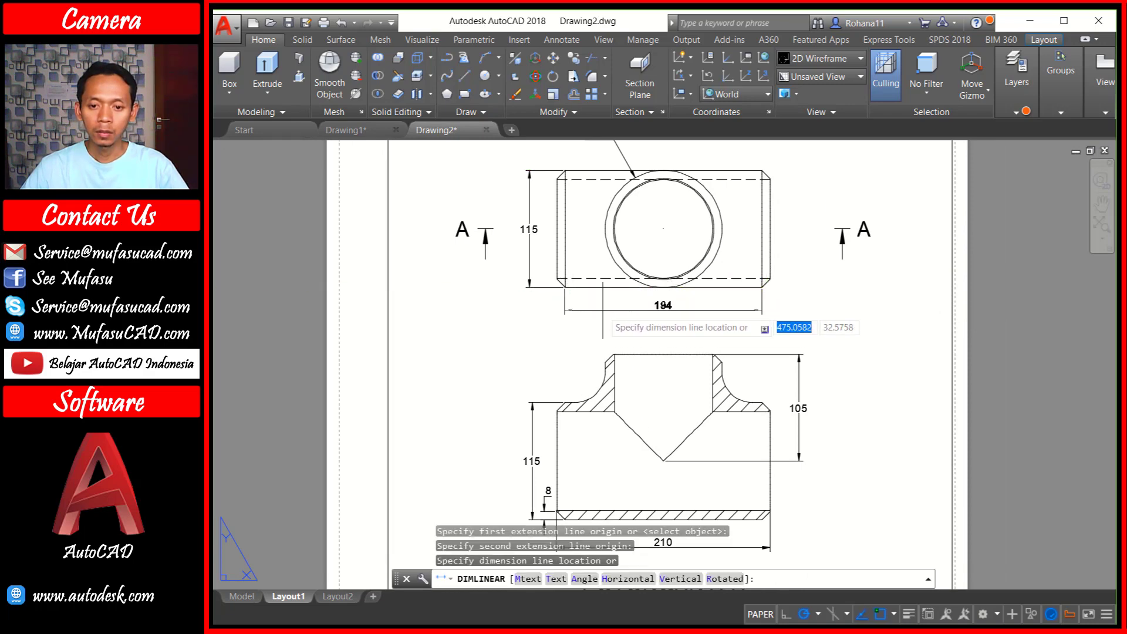
key(Escape)
key(Return)
scroll(610, 294, up, 3)
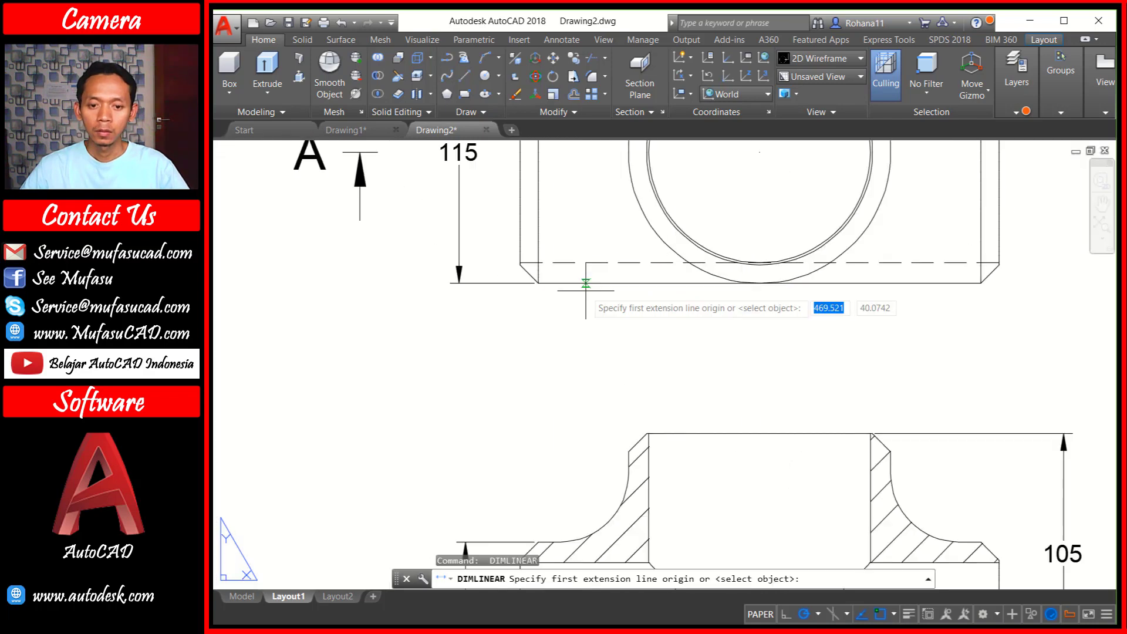
click(520, 265)
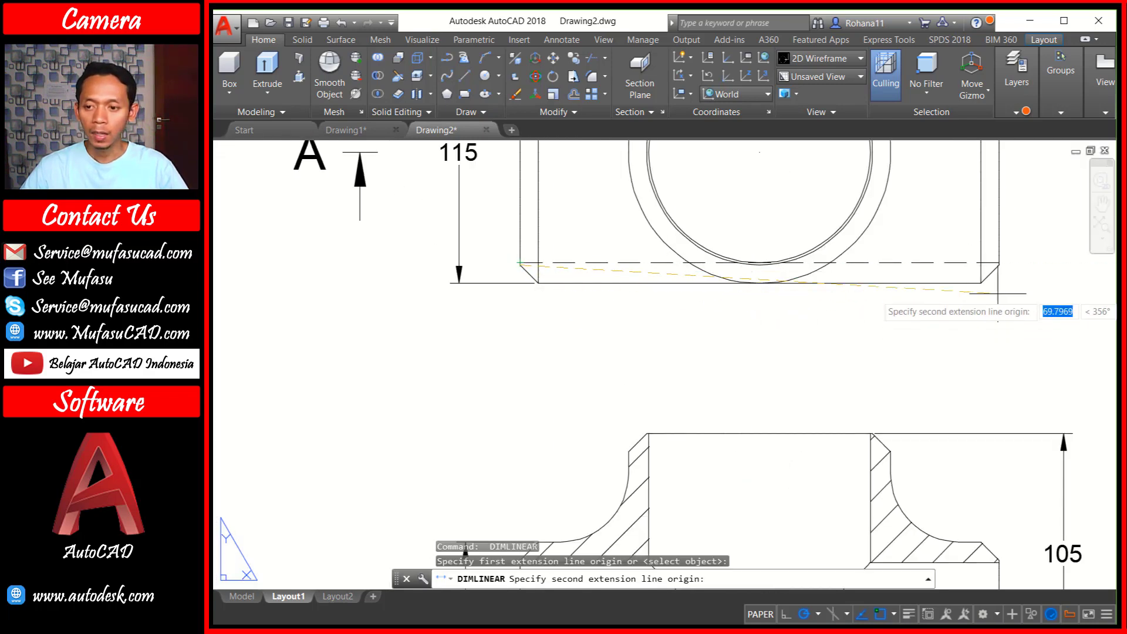
scroll(997, 267, up, 2)
click(992, 252)
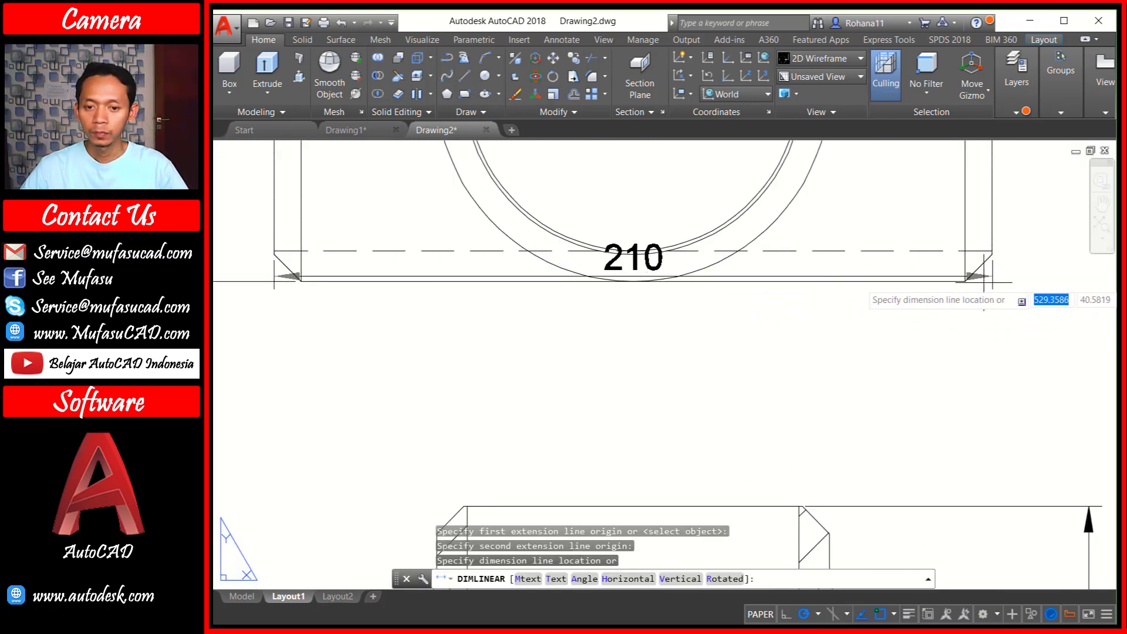
click(945, 351)
scroll(945, 350, down, 3)
middle_drag(813, 233, 740, 286)
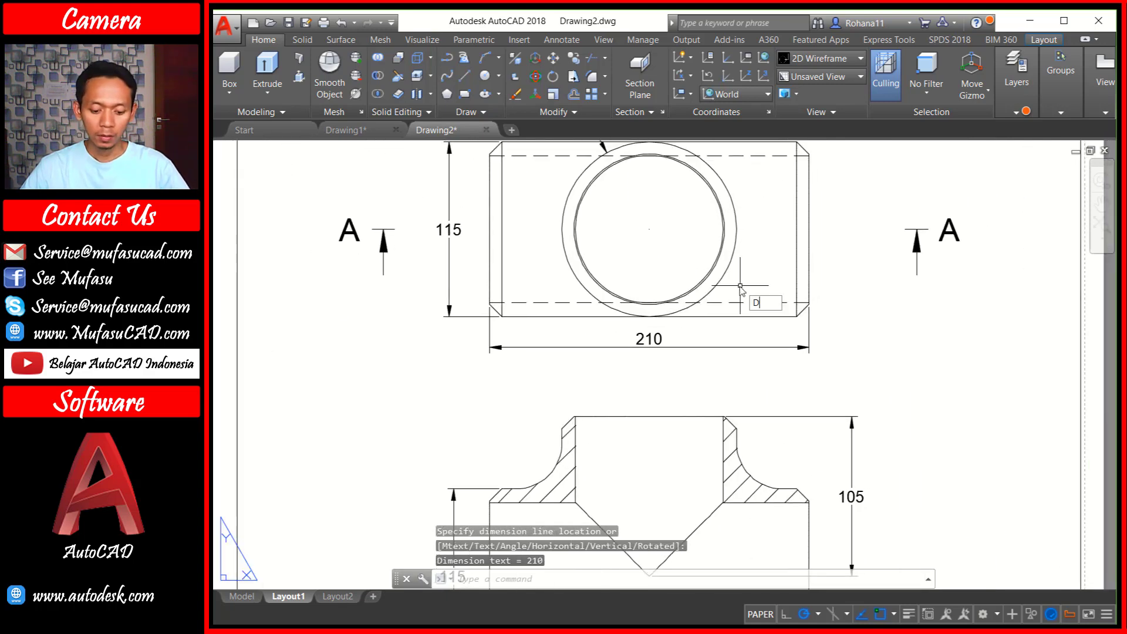
Dimension the top wall thickness as 9 above the view
text(DIMLI)
key(Return)
middle_drag(721, 155, 701, 241)
click(701, 240)
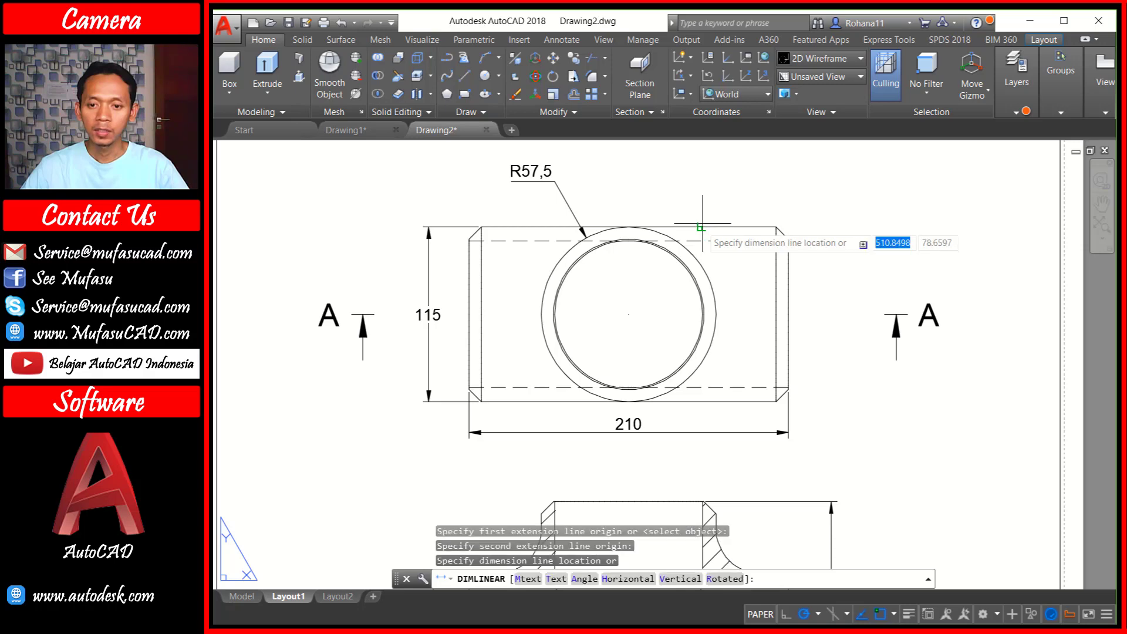
click(716, 203)
scroll(701, 334, down, 2)
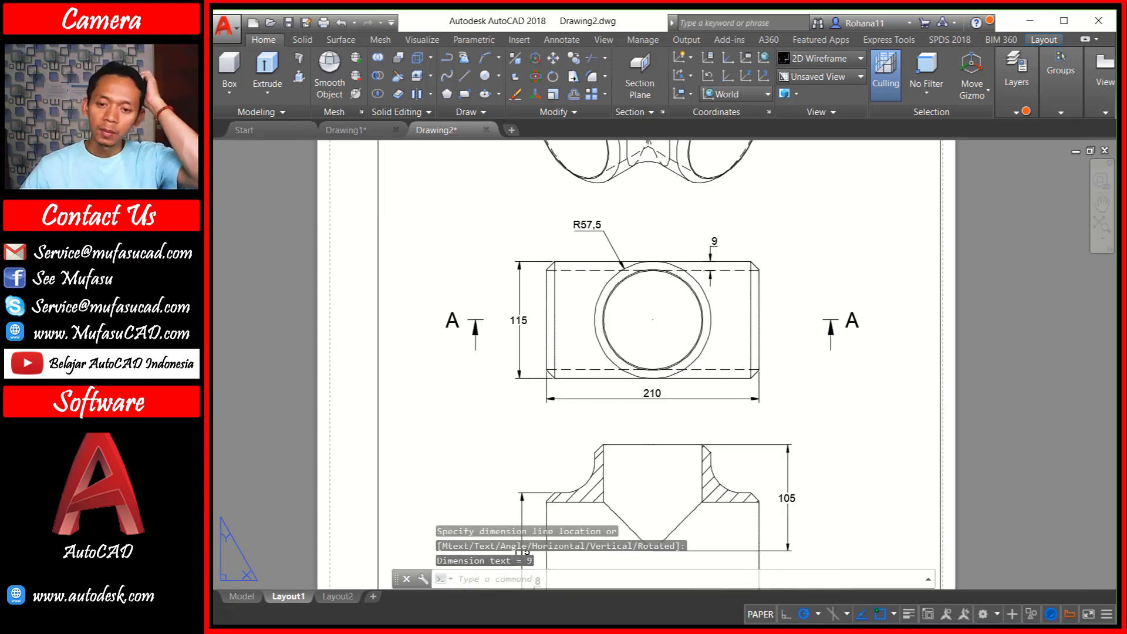
scroll(701, 333, down, 2)
middle_drag(723, 390, 686, 343)
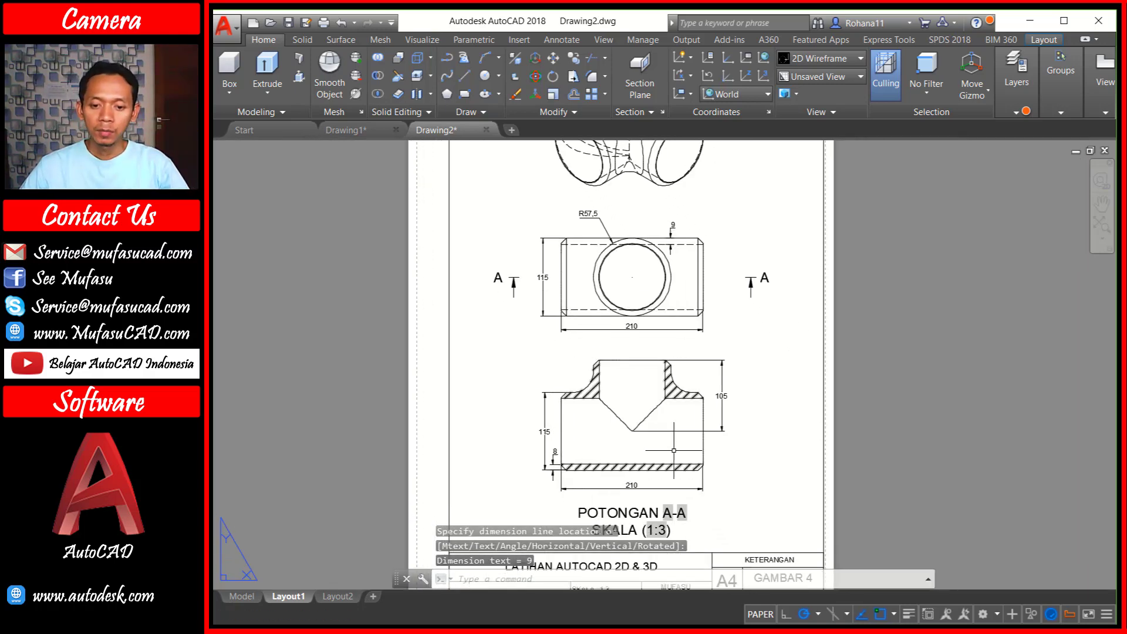
scroll(674, 451, up, 2)
Draw horizontal and vertical centre lines through section A-A and its V apex
text(l)
key(Return)
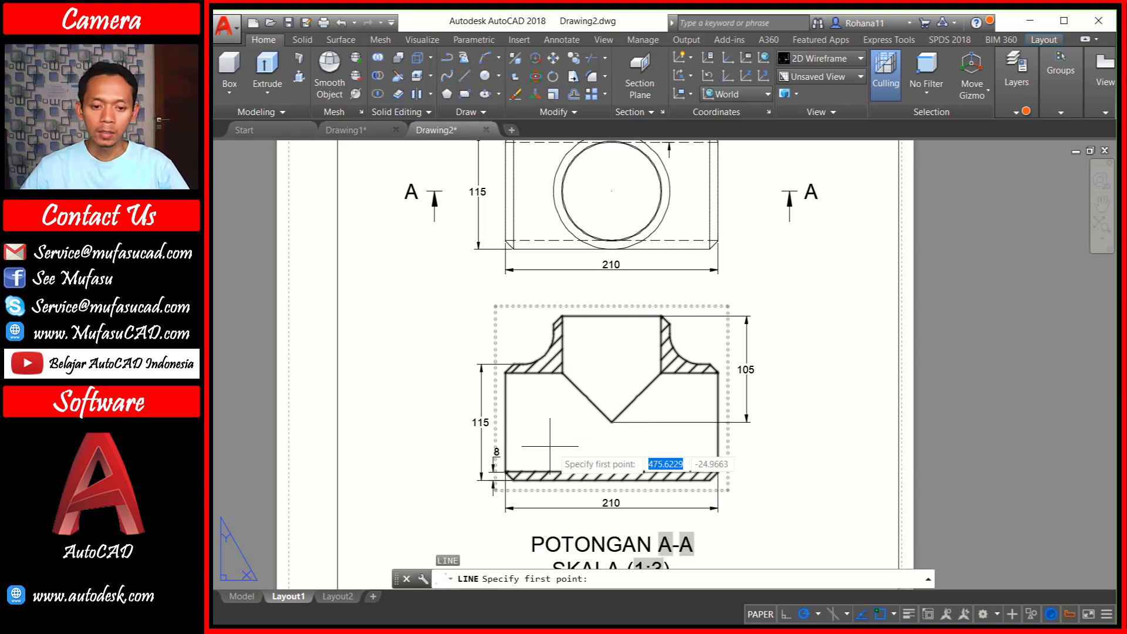
scroll(540, 440, up, 4)
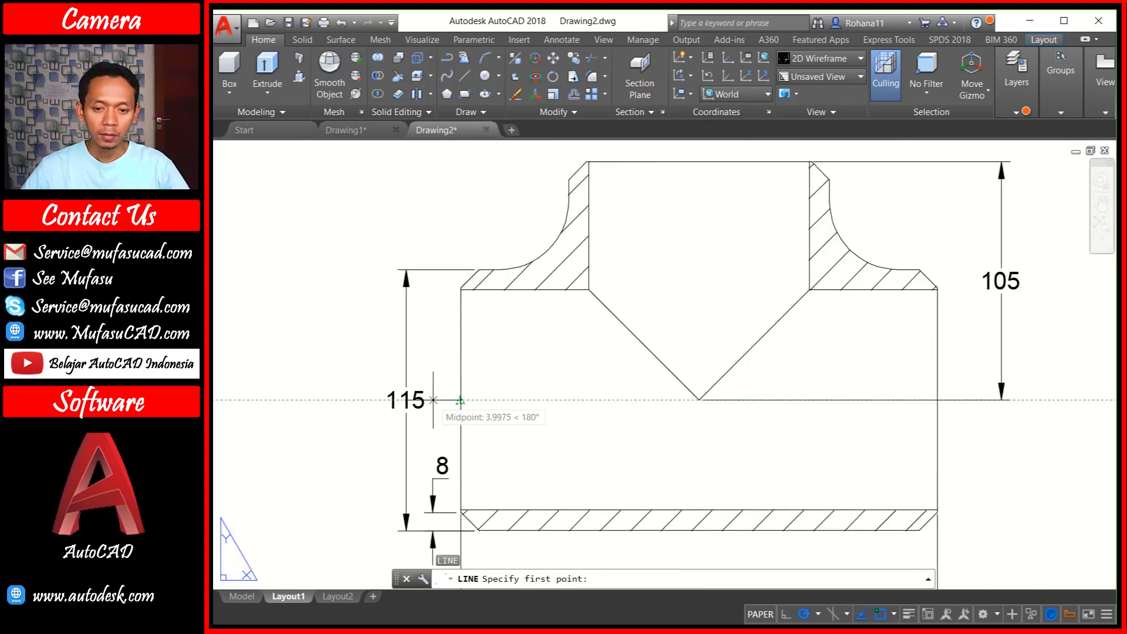
click(460, 401)
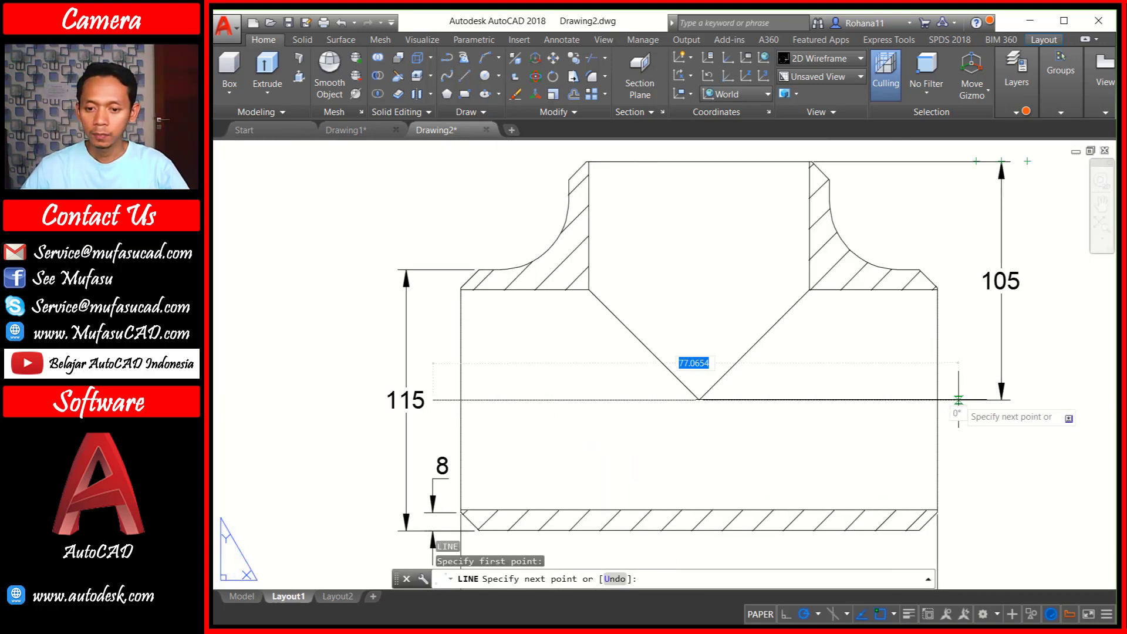
click(958, 401)
key(Return)
scroll(766, 428, down, 2)
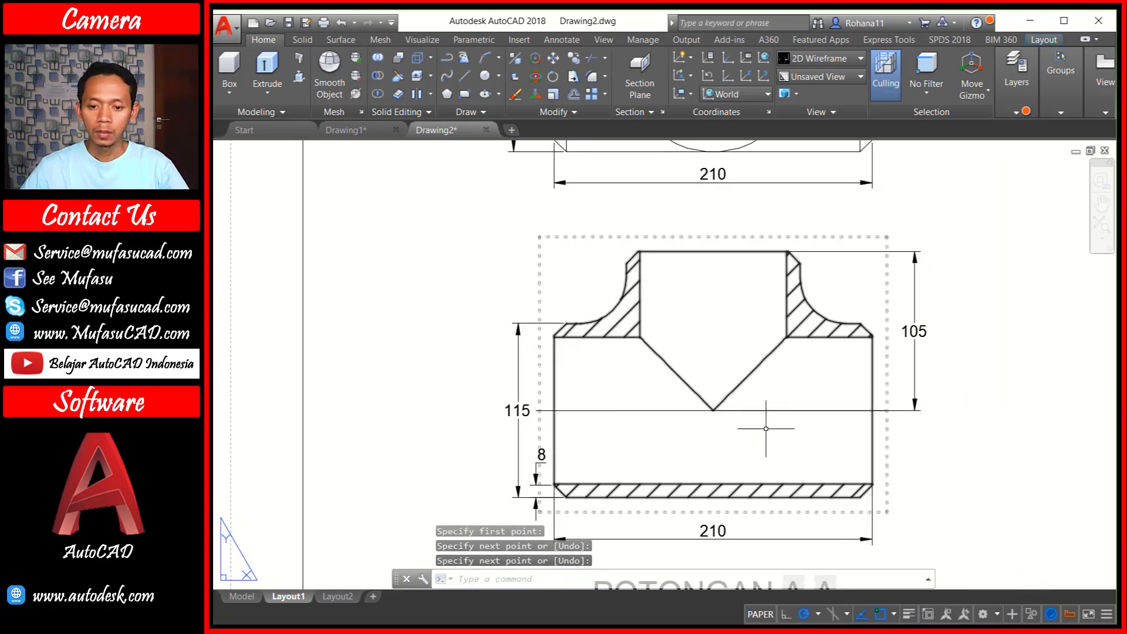
key(Return)
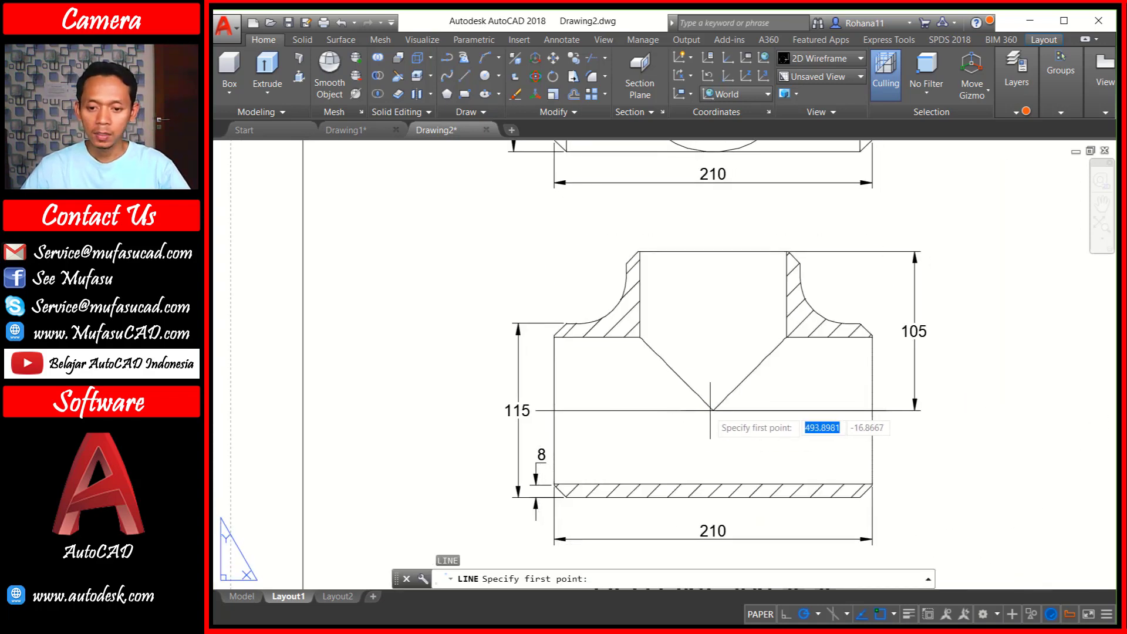
click(711, 410)
key(Escape)
scroll(710, 410, up, 2)
key(Return)
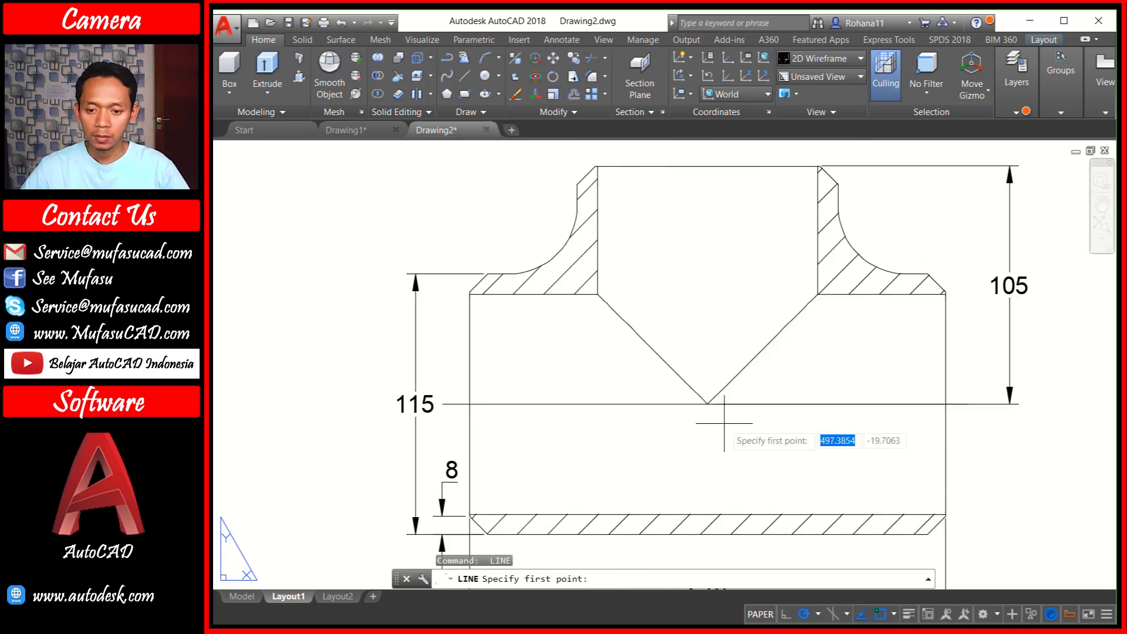
click(708, 404)
scroll(708, 404, down, 3)
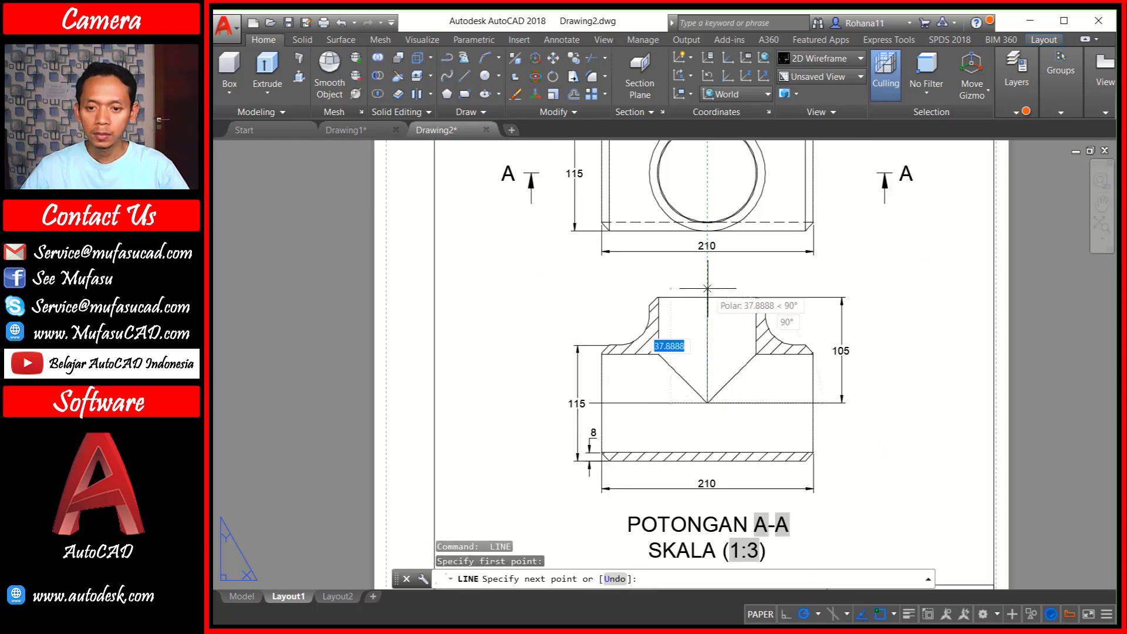
key(Escape)
Draw horizontal and vertical centre lines crossing the top view's circle
key(Return)
scroll(704, 264, up, 2)
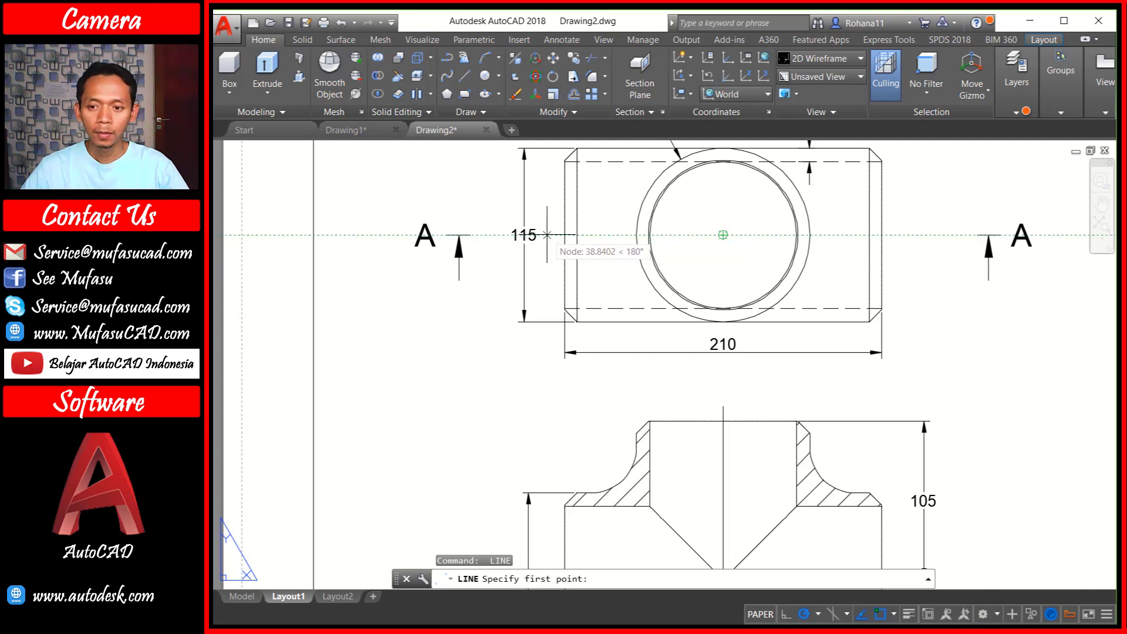
click(547, 235)
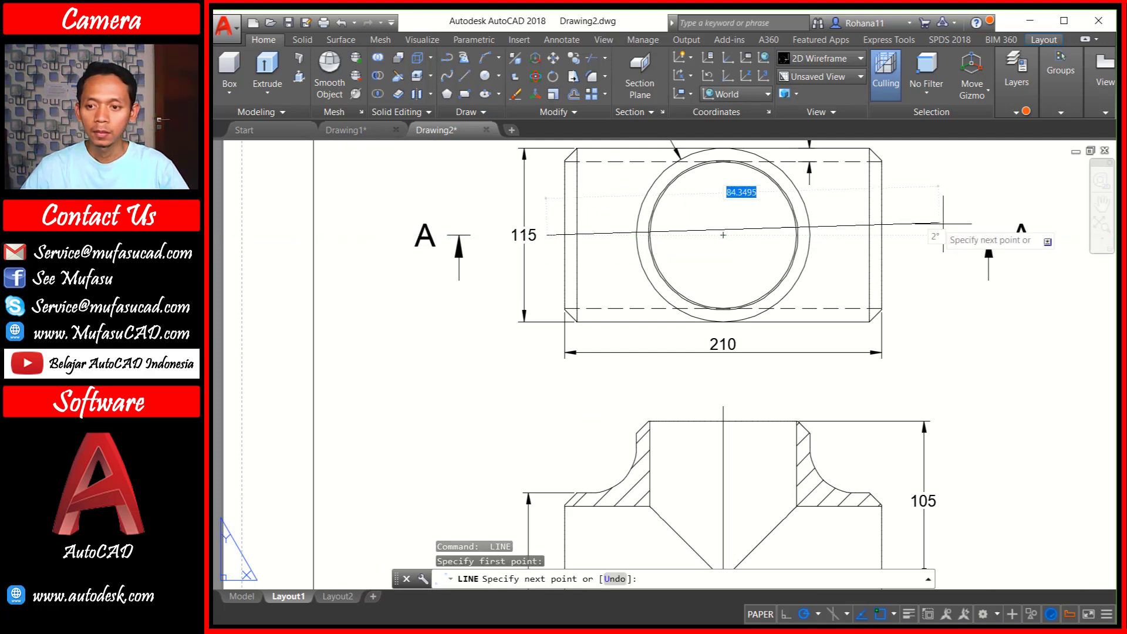
click(899, 235)
key(Return)
key(Return)
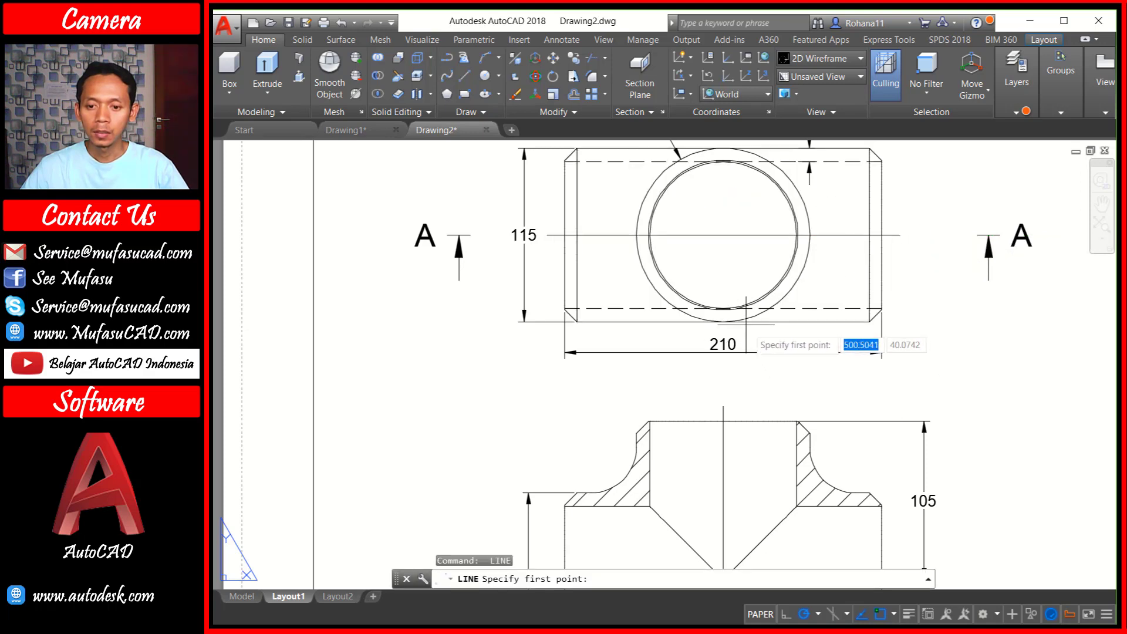
scroll(723, 339, up, 5)
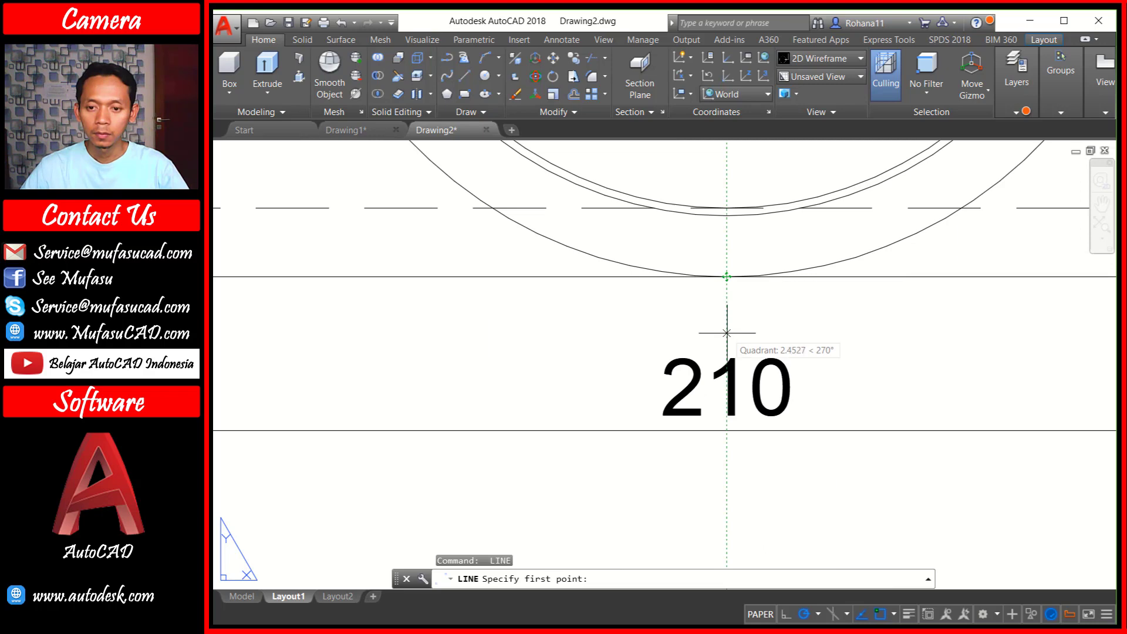
click(727, 332)
scroll(726, 332, down, 5)
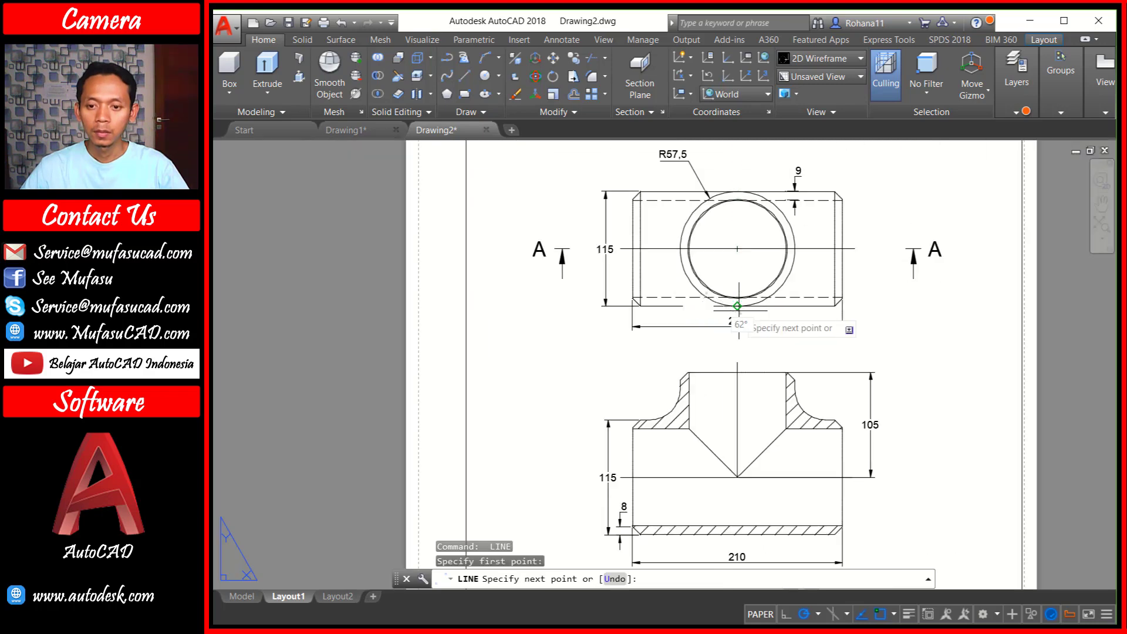
click(737, 178)
key(Return)
scroll(748, 345, down, 1)
scroll(749, 345, down, 2)
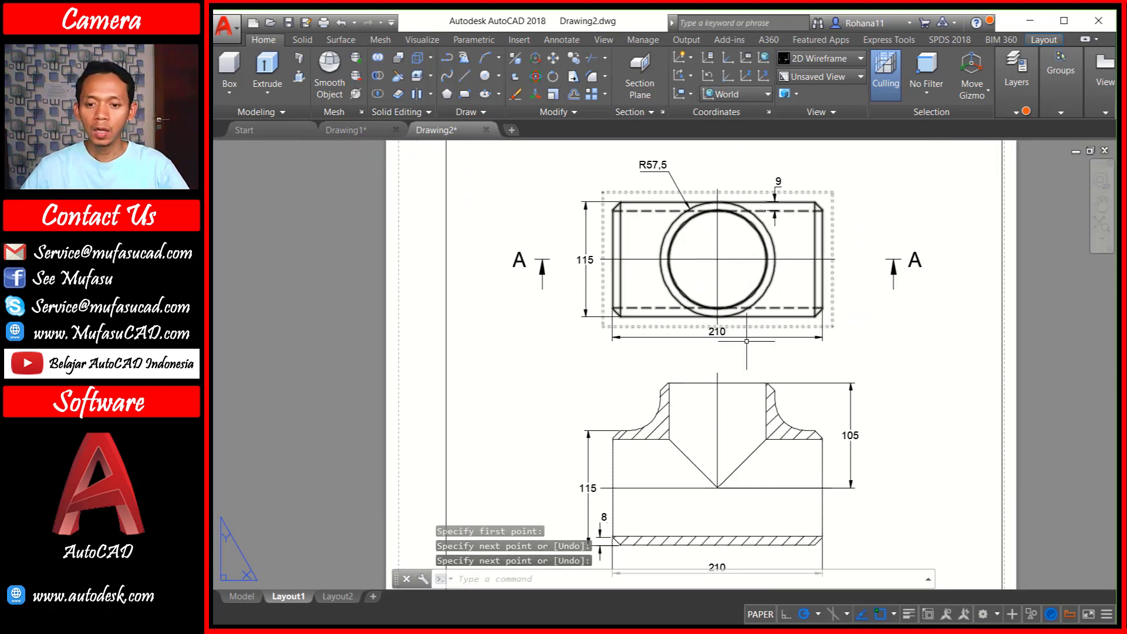
scroll(749, 345, down, 2)
text(L)
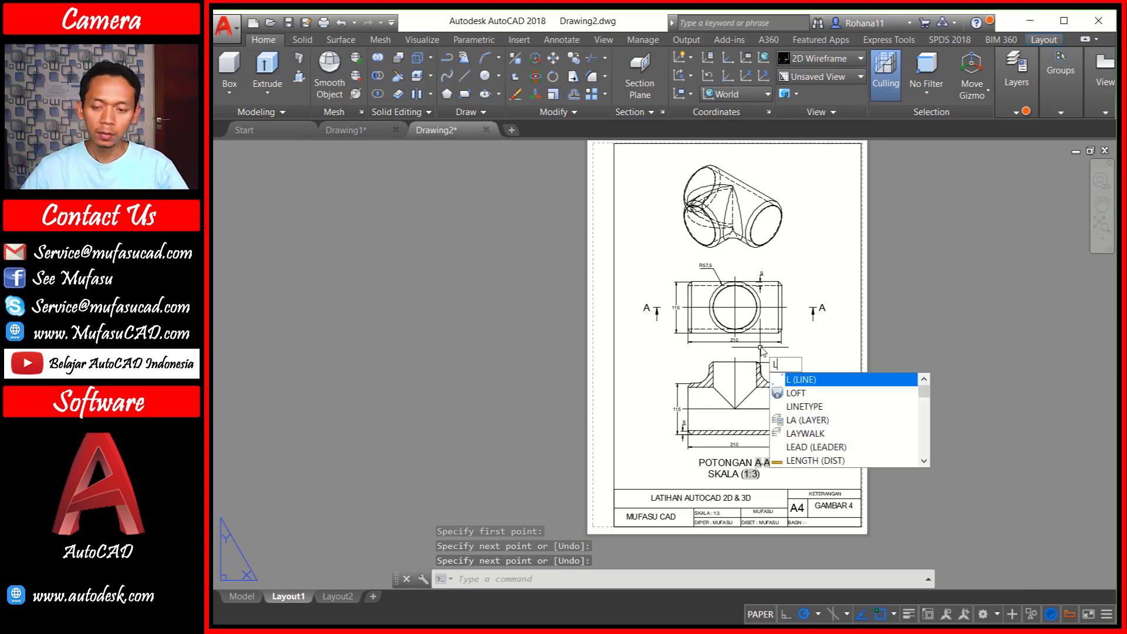
Load the CENTER2 linetype from acadiso.lin into the drawing
click(845, 407)
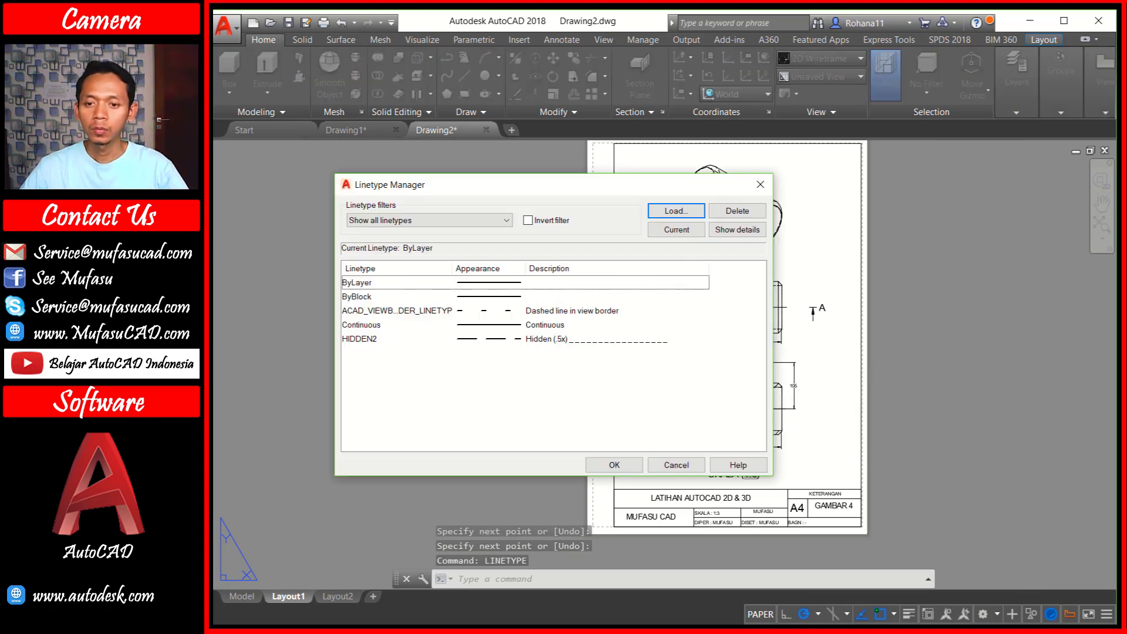
click(668, 212)
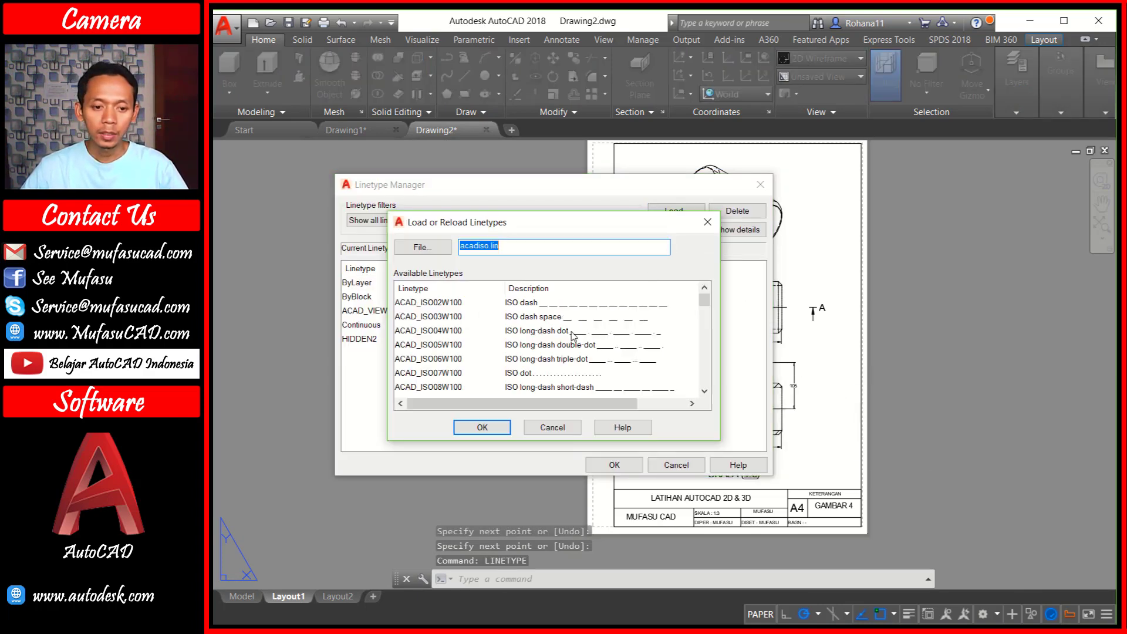
scroll(572, 336, down, 2)
scroll(572, 336, down, 2)
scroll(573, 336, down, 1)
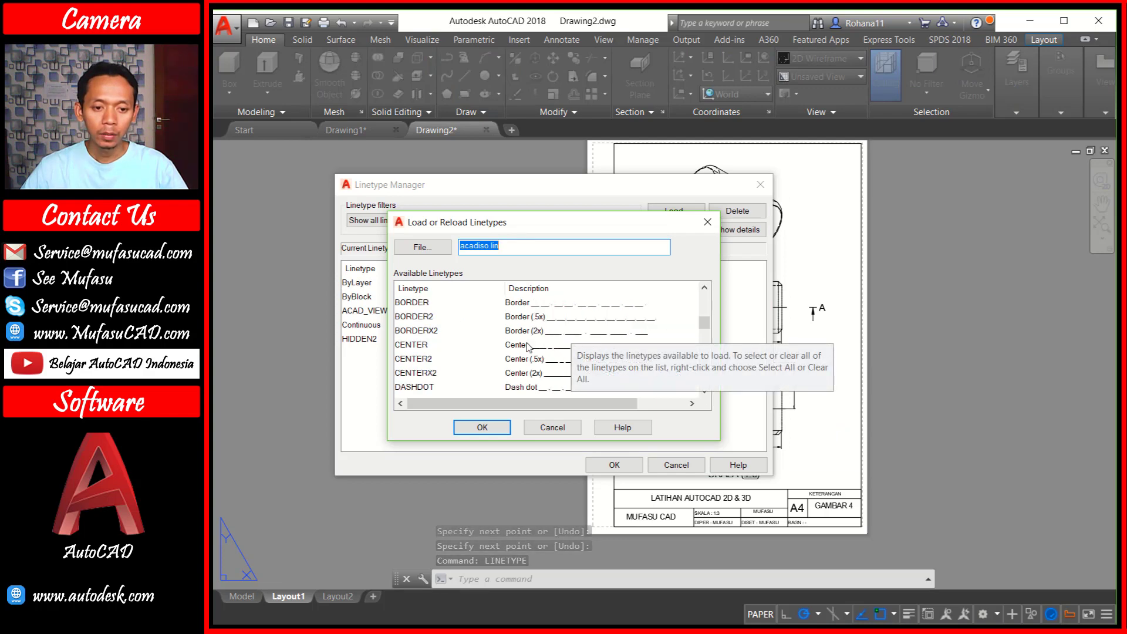
click(402, 361)
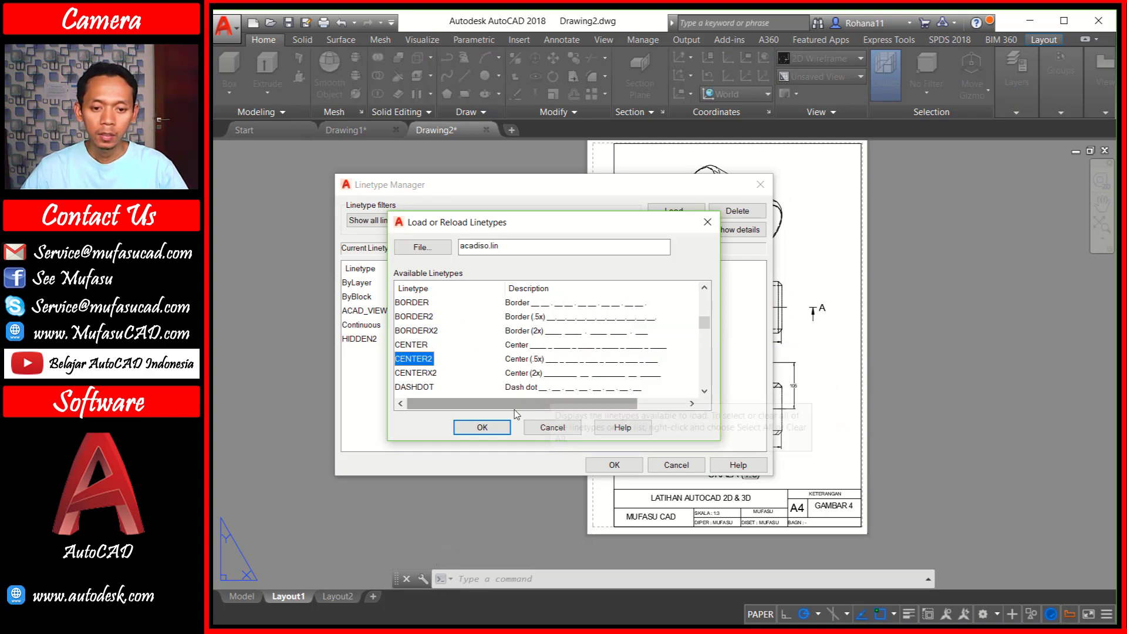
click(486, 427)
click(615, 465)
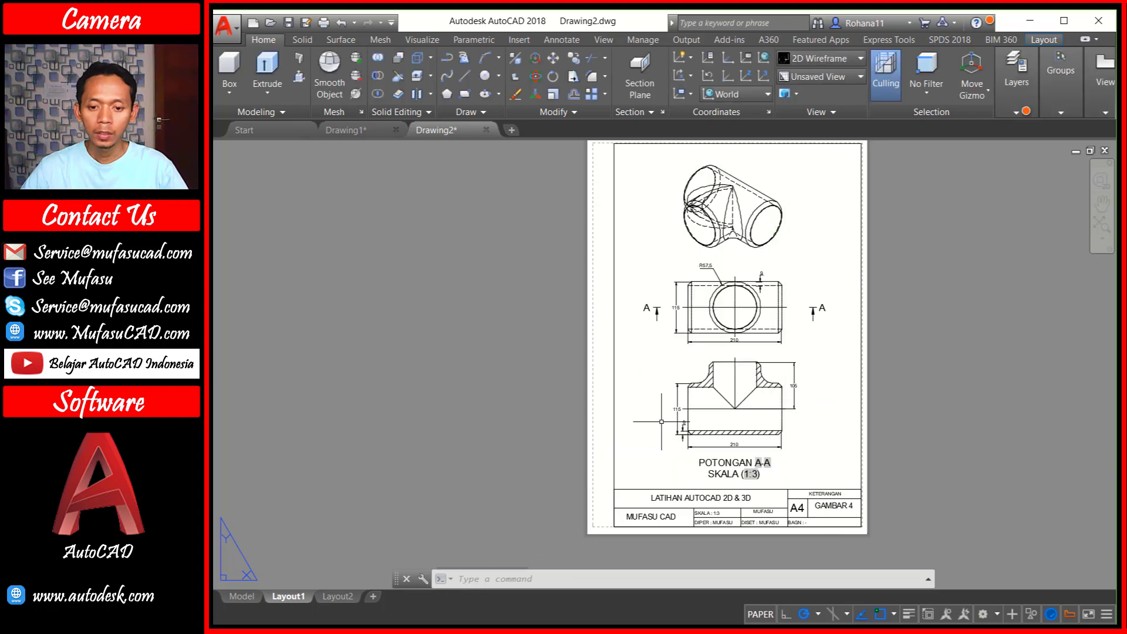
Select the centre lines of the top view and section A-A
middle_drag(931, 245, 705, 241)
scroll(522, 292, up, 2)
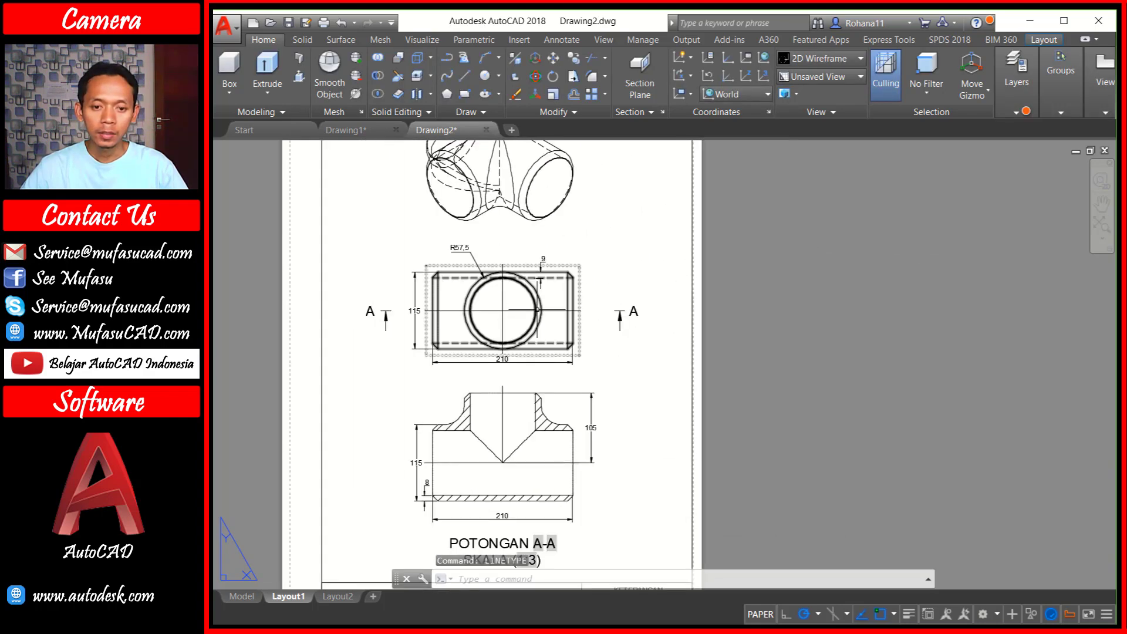
click(551, 312)
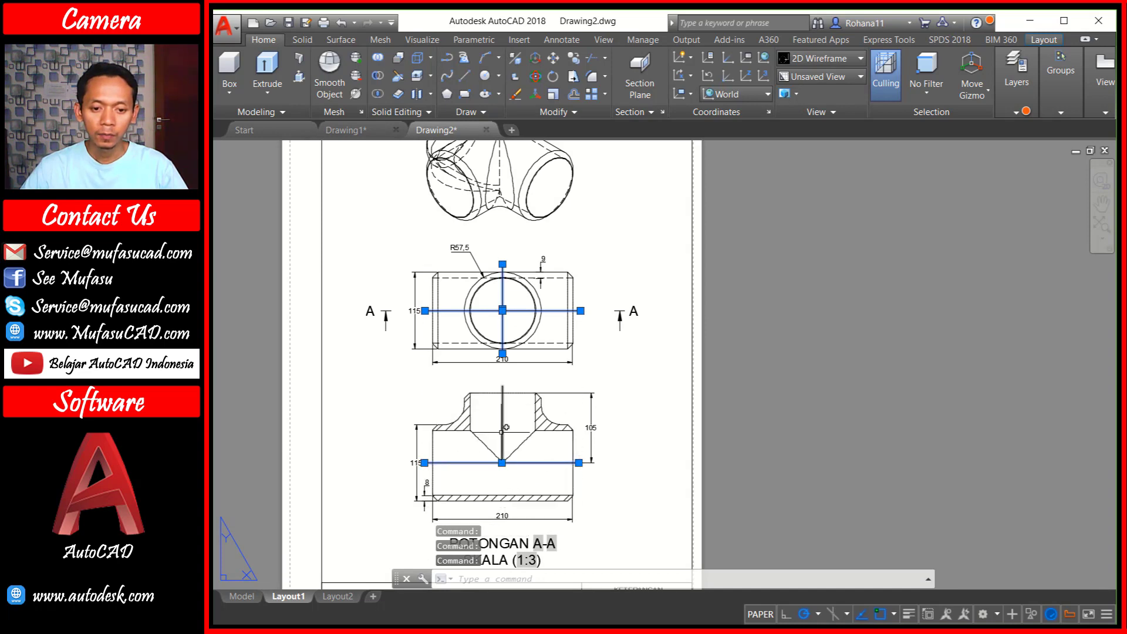
Give the four selected centre lines the CENTER2 linetype at linetype scale 0.3
right_click(640, 237)
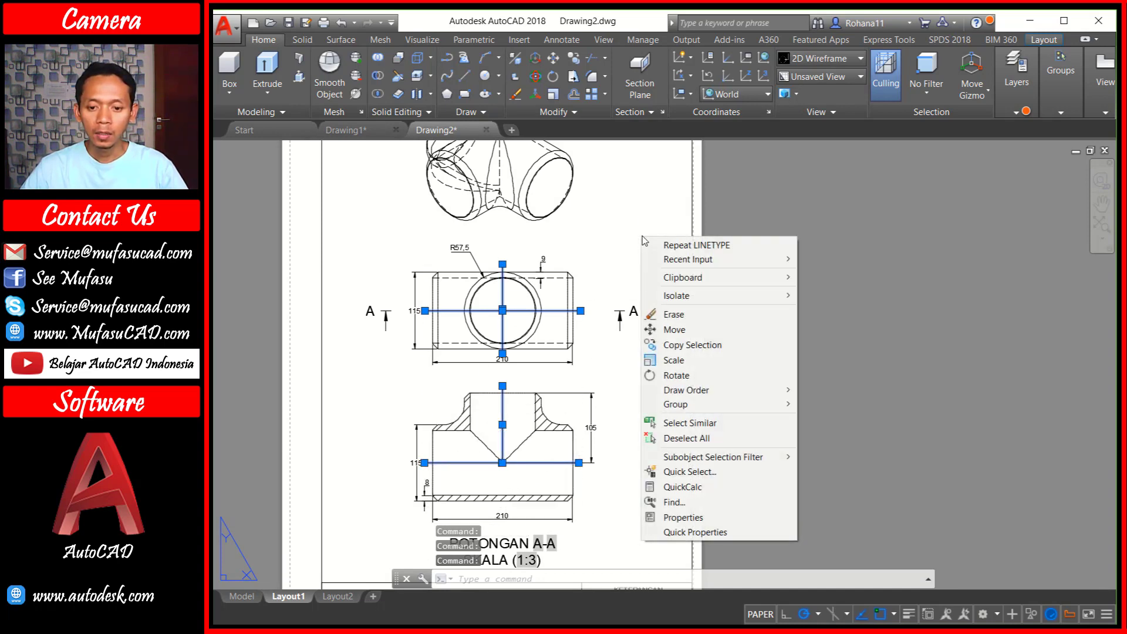
click(675, 516)
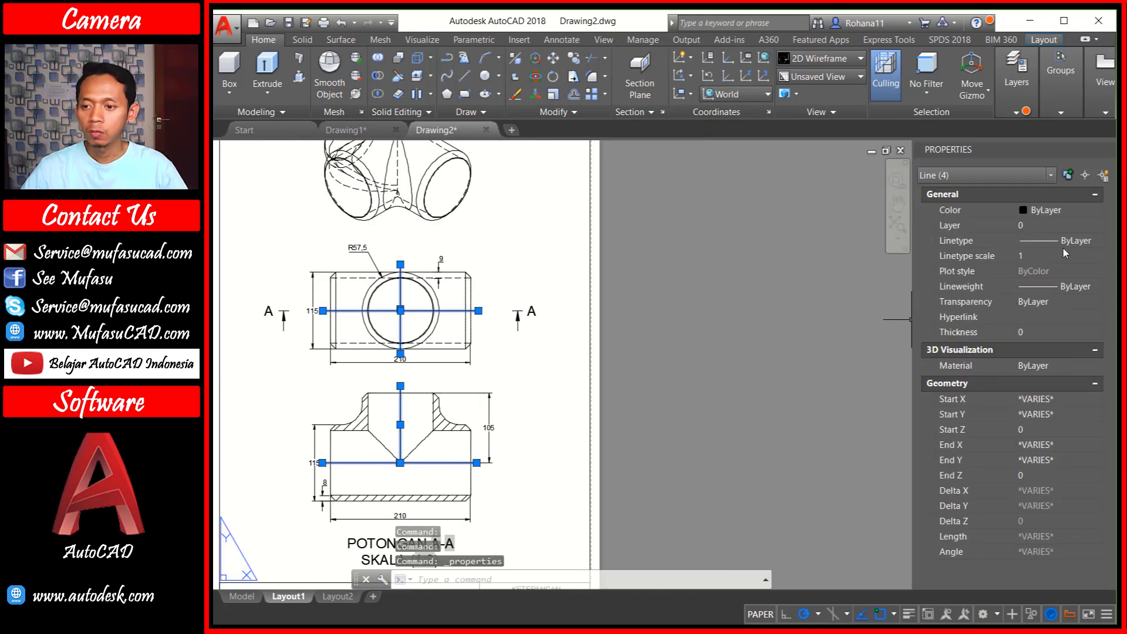
click(1057, 241)
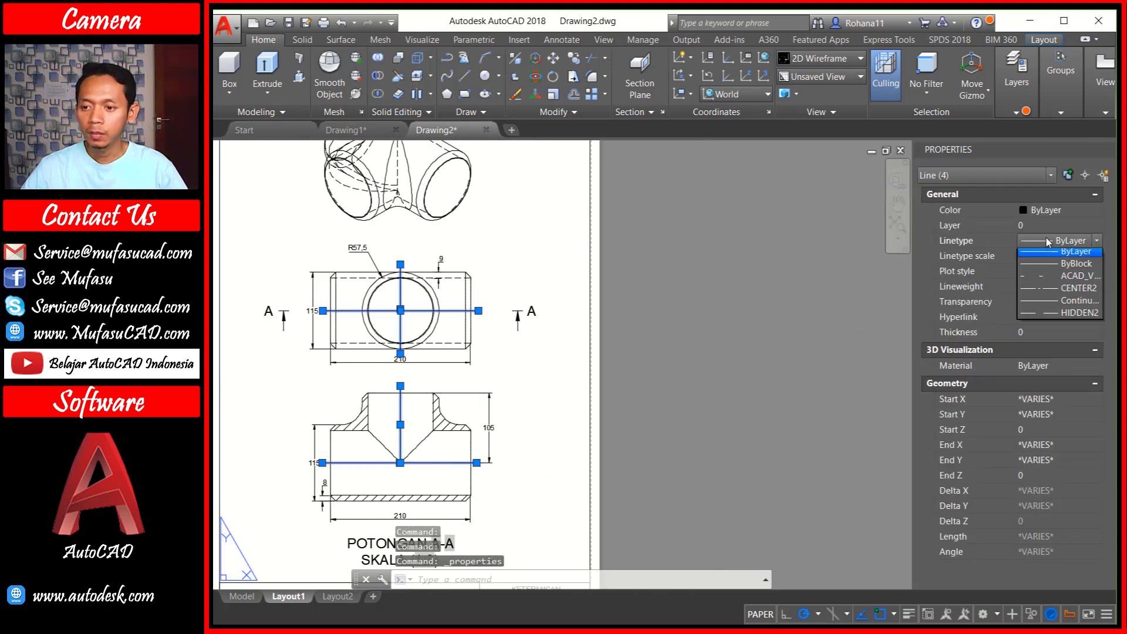
click(1076, 292)
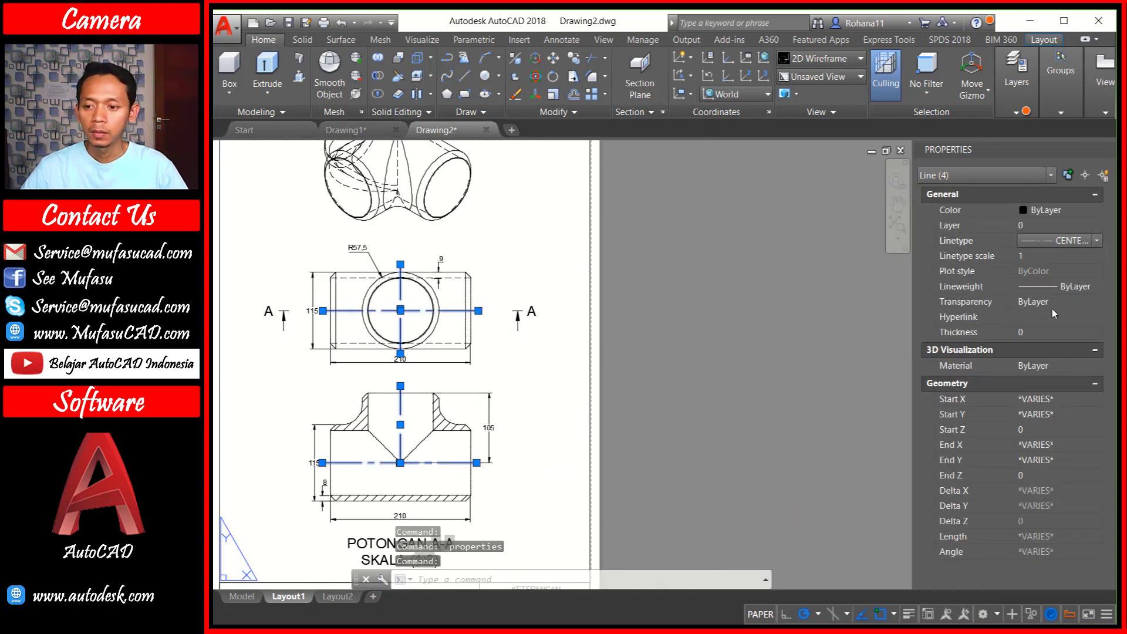
click(1032, 257)
text(0.3)
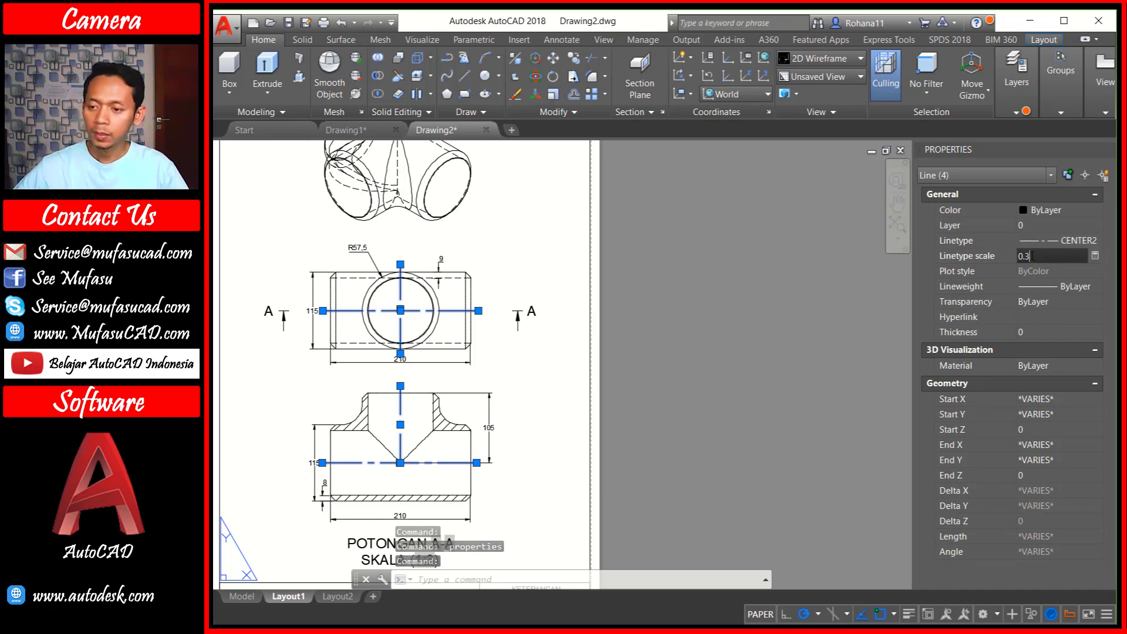
click(876, 290)
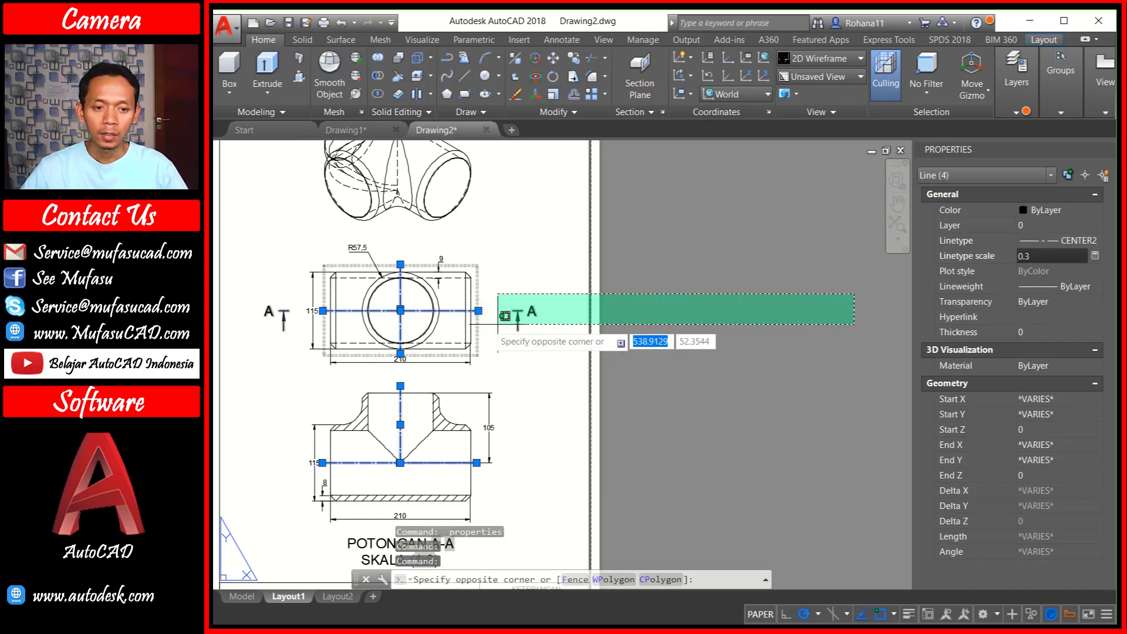
key(Escape)
key(Escape)
scroll(533, 390, down, 2)
scroll(581, 317, down, 2)
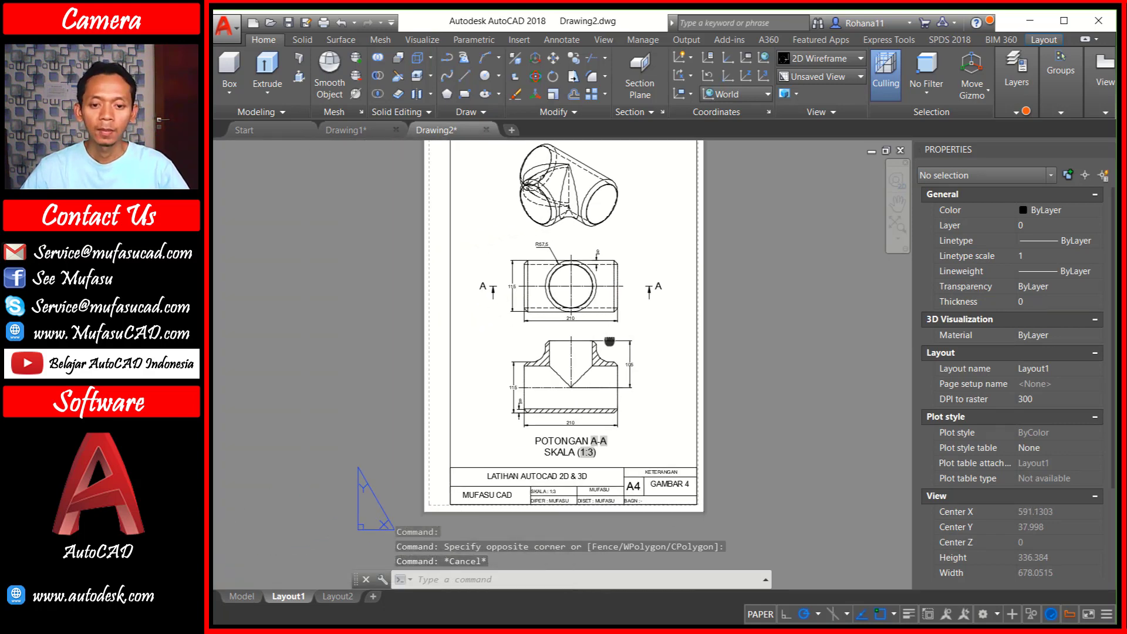
middle_drag(631, 245, 629, 329)
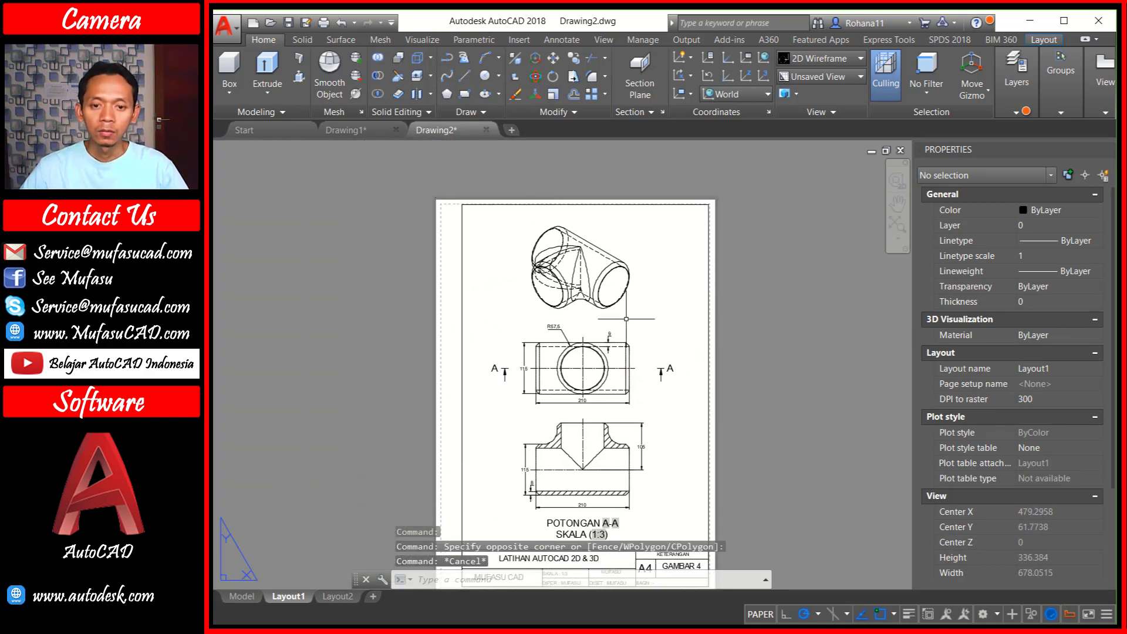
Switch the isometric drawing view's display to Shaded with visible lines
click(612, 274)
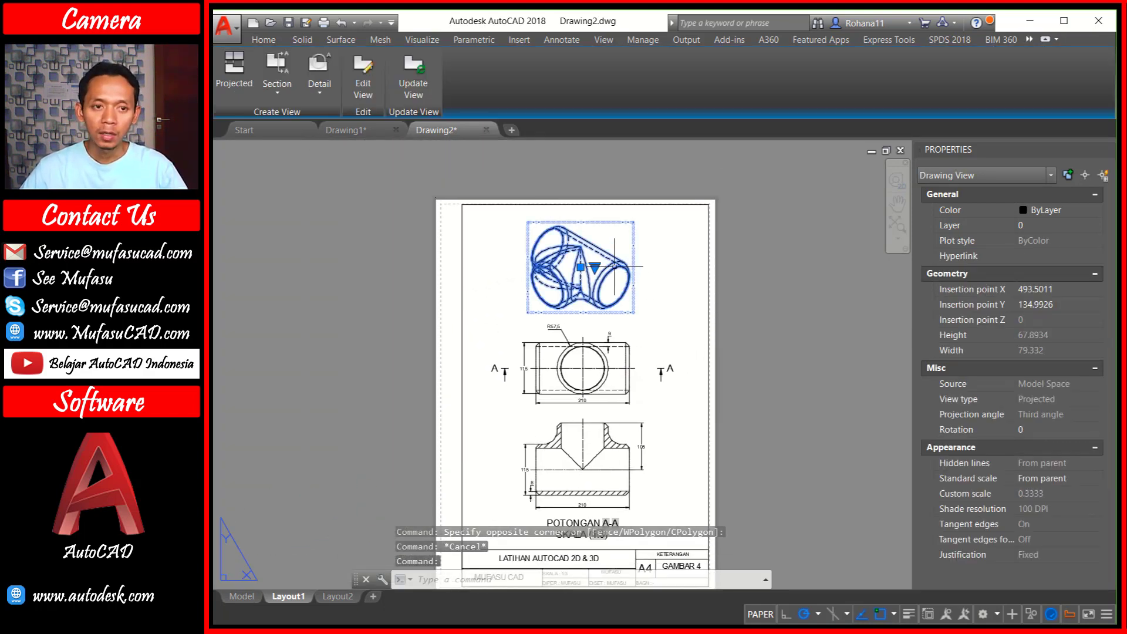
double_click(614, 265)
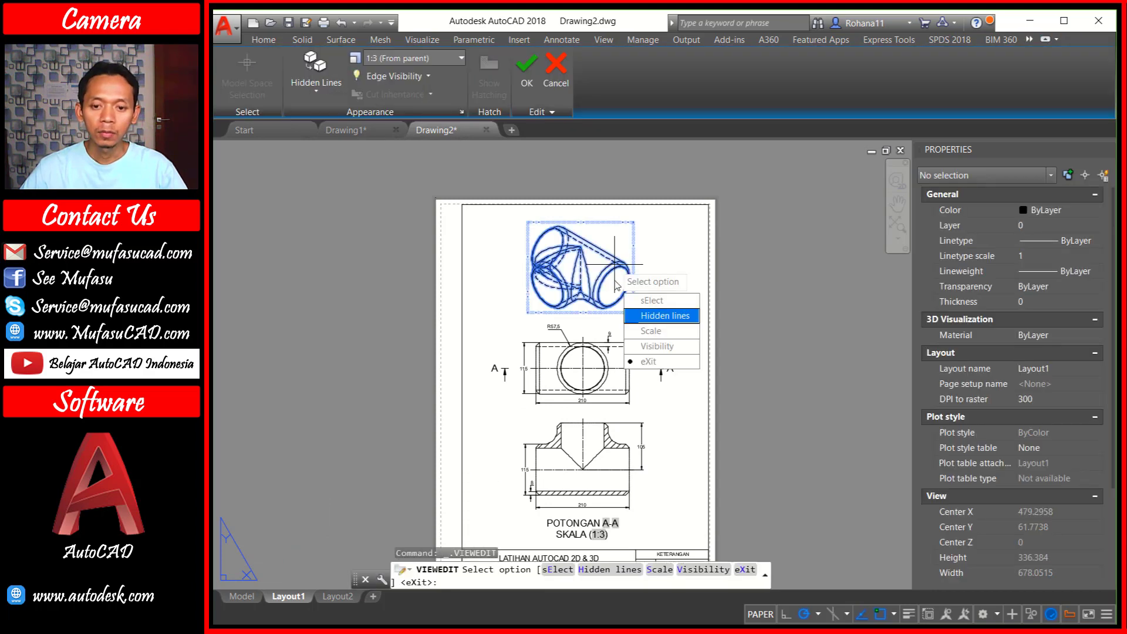
click(666, 320)
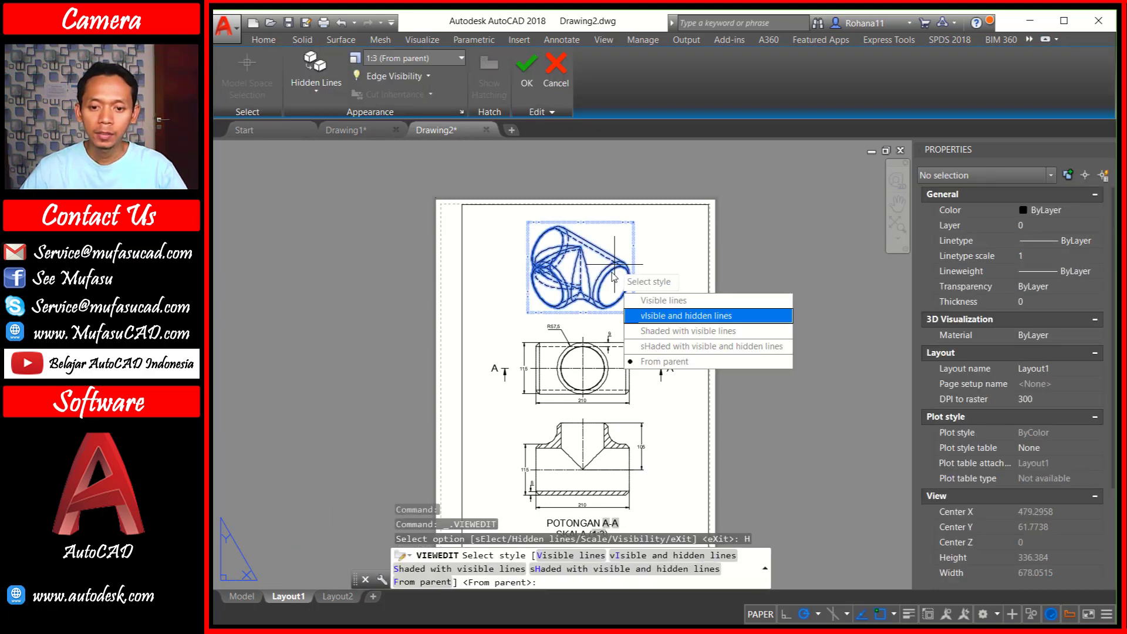
click(697, 332)
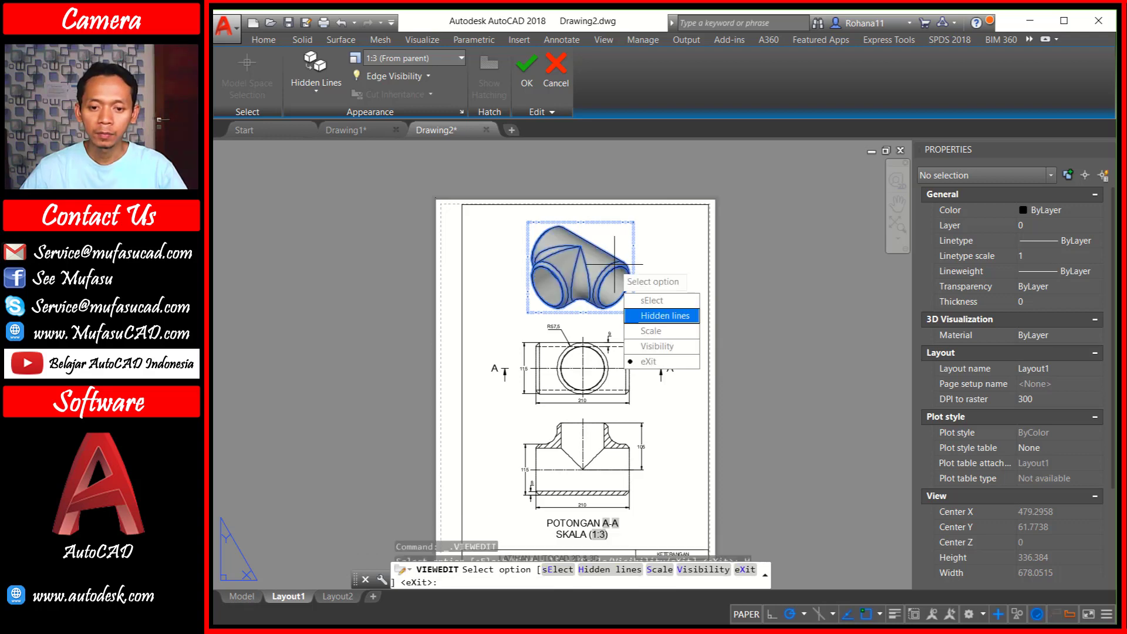
click(658, 362)
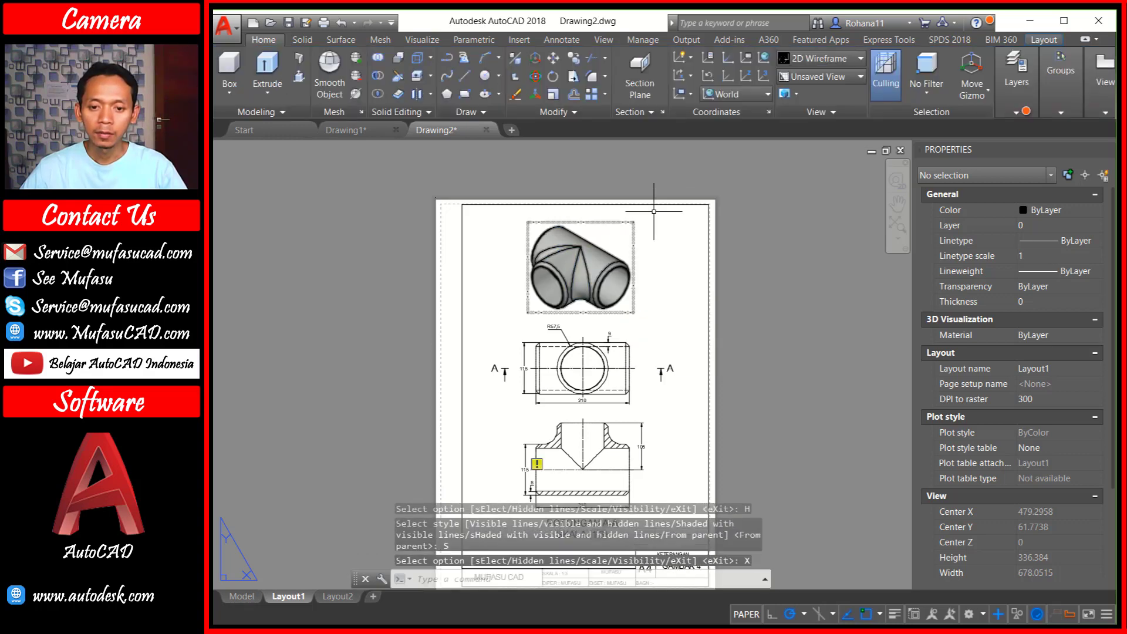
Set ANNOMONITOR to 0 and zoom out to show the whole A4 sheet
scroll(554, 374, up, 2)
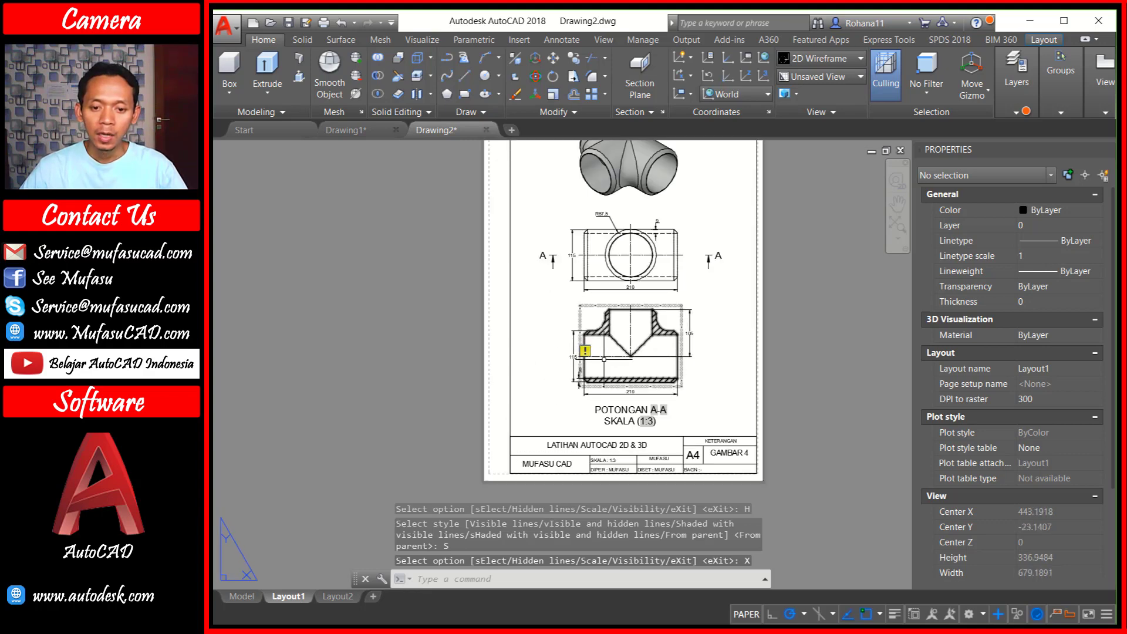
scroll(597, 356, up, 5)
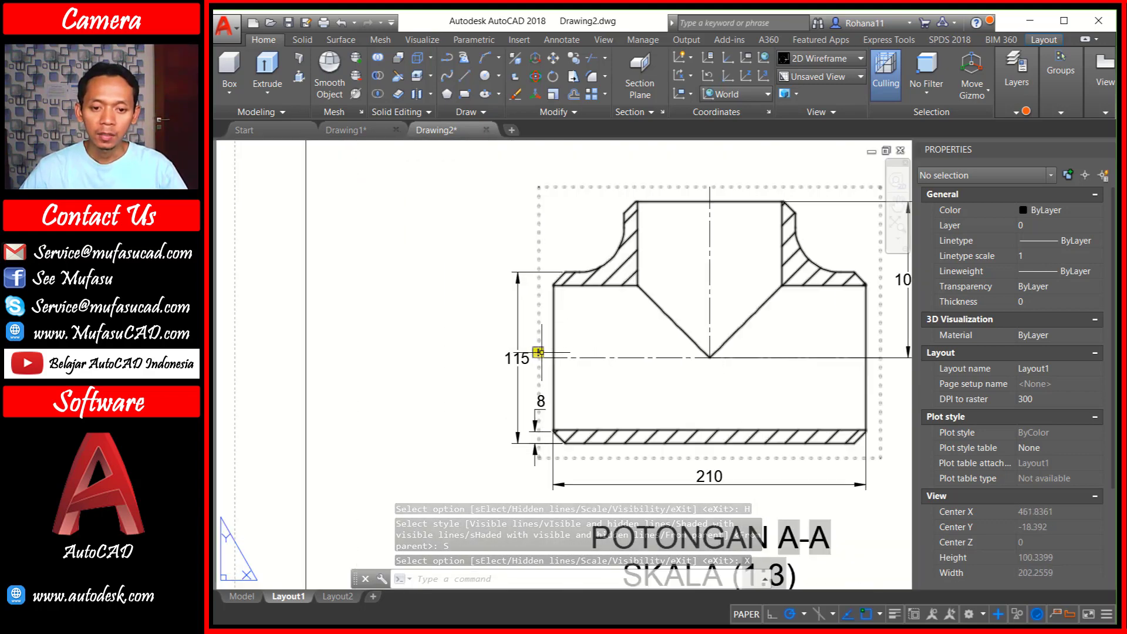
text(AN)
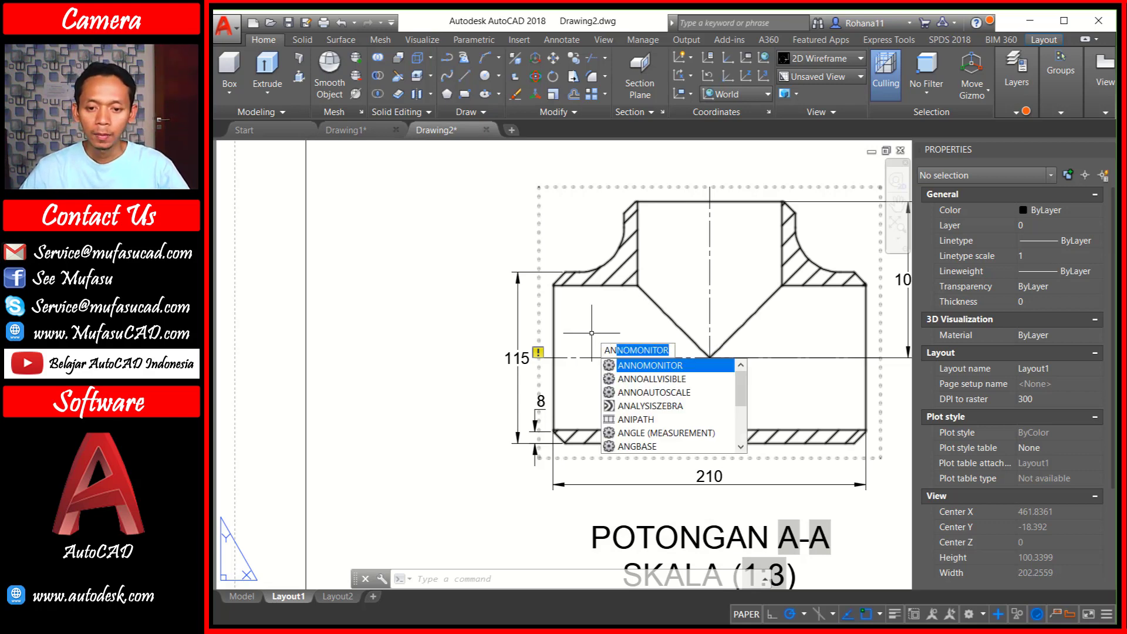
click(655, 369)
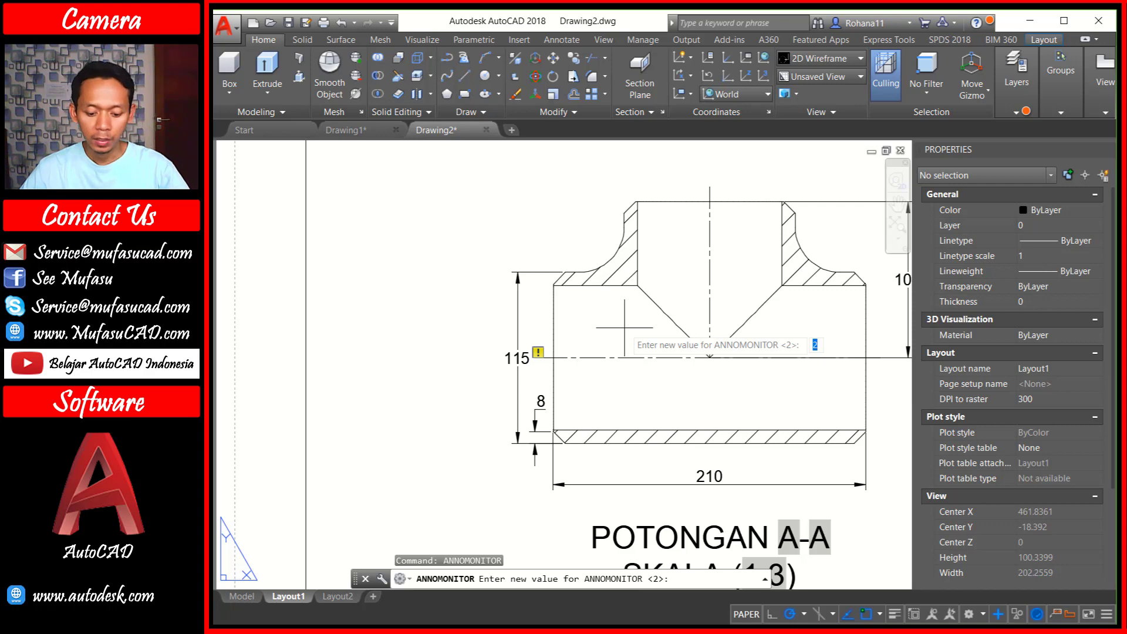
text(0)
key(Return)
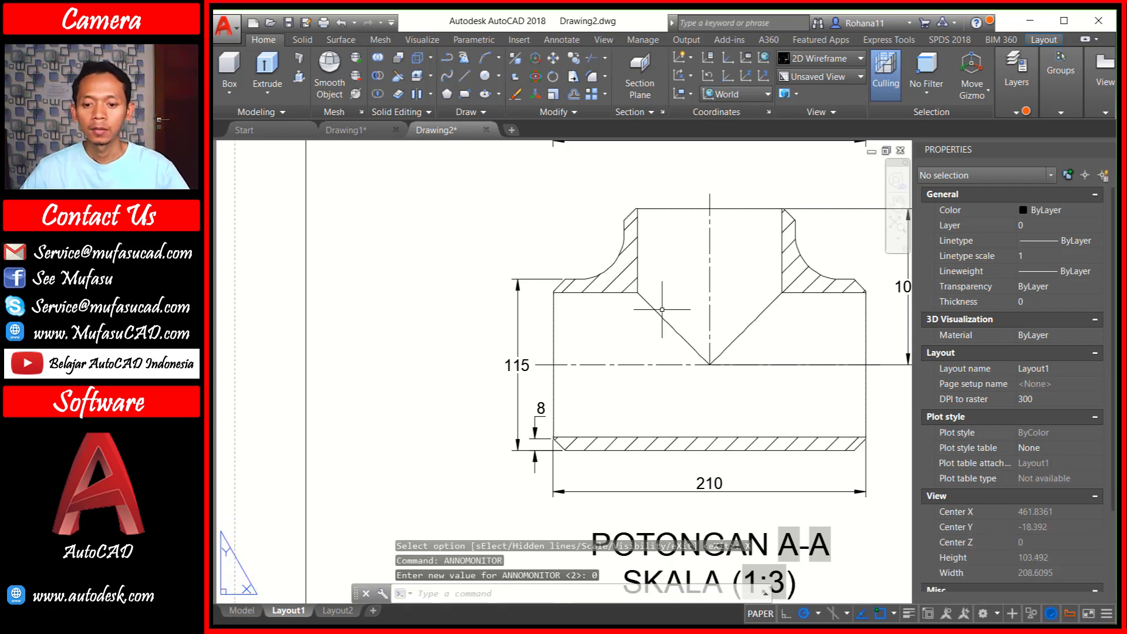
scroll(467, 424, down, 4)
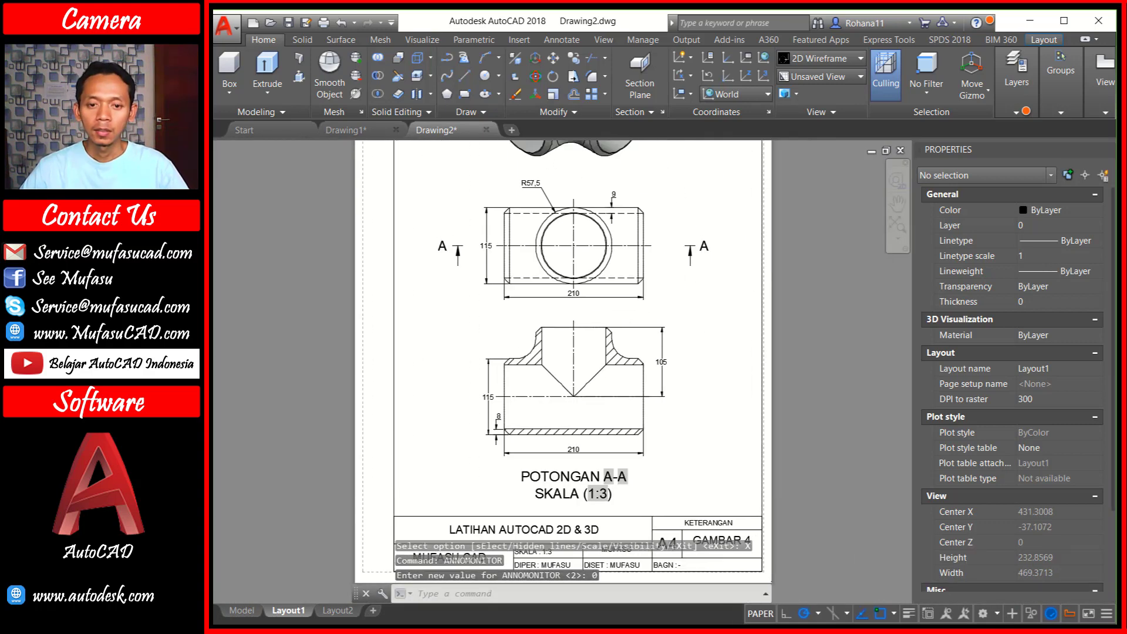
scroll(657, 369, down, 2)
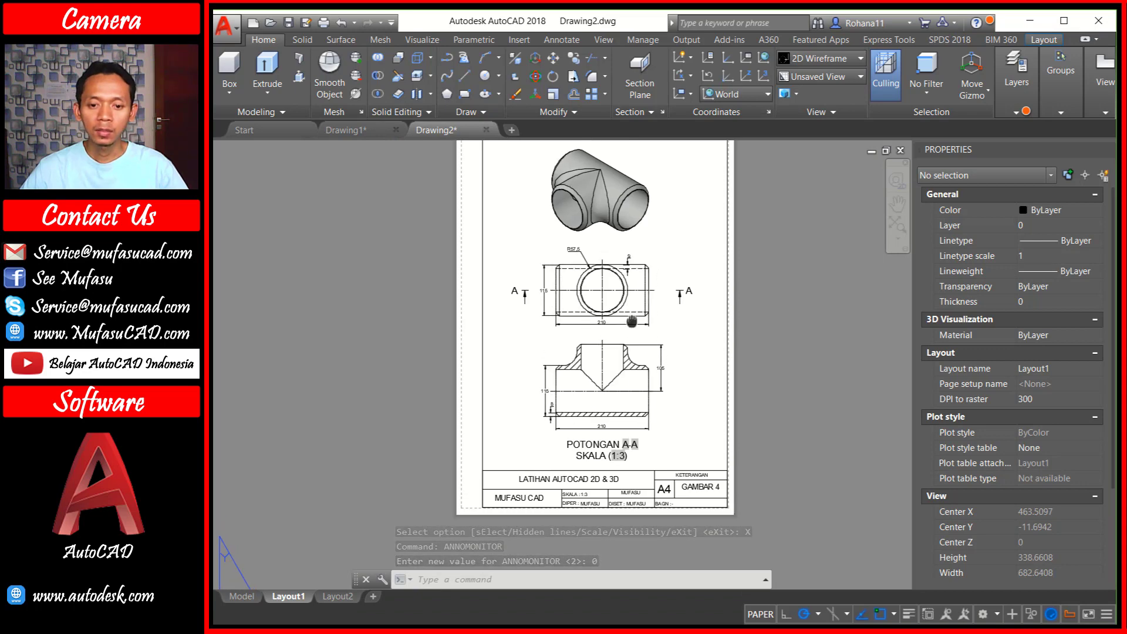
middle_drag(632, 320, 628, 347)
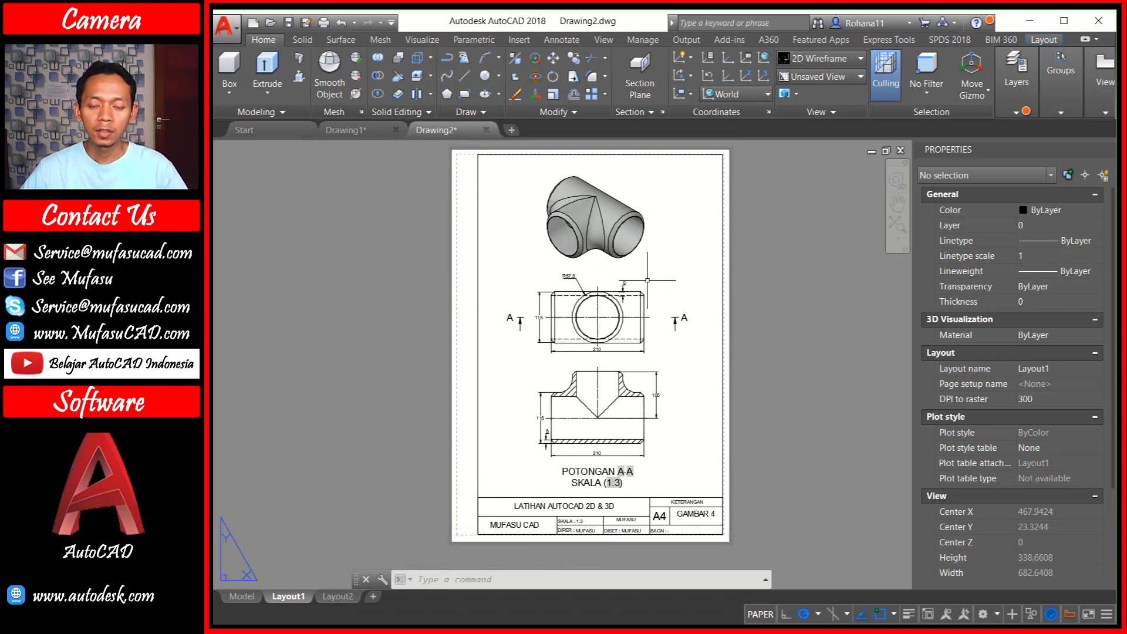
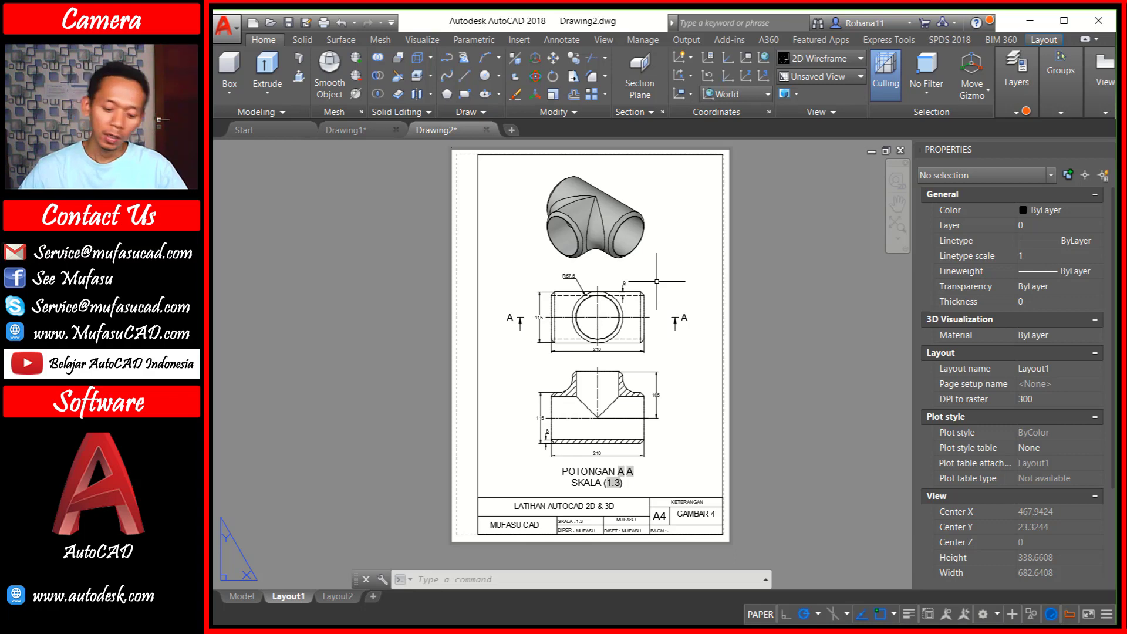
Plot Layout1 as a single sheet (A4, Window area, 1:1, portrait) and preview it
text(PLOT)
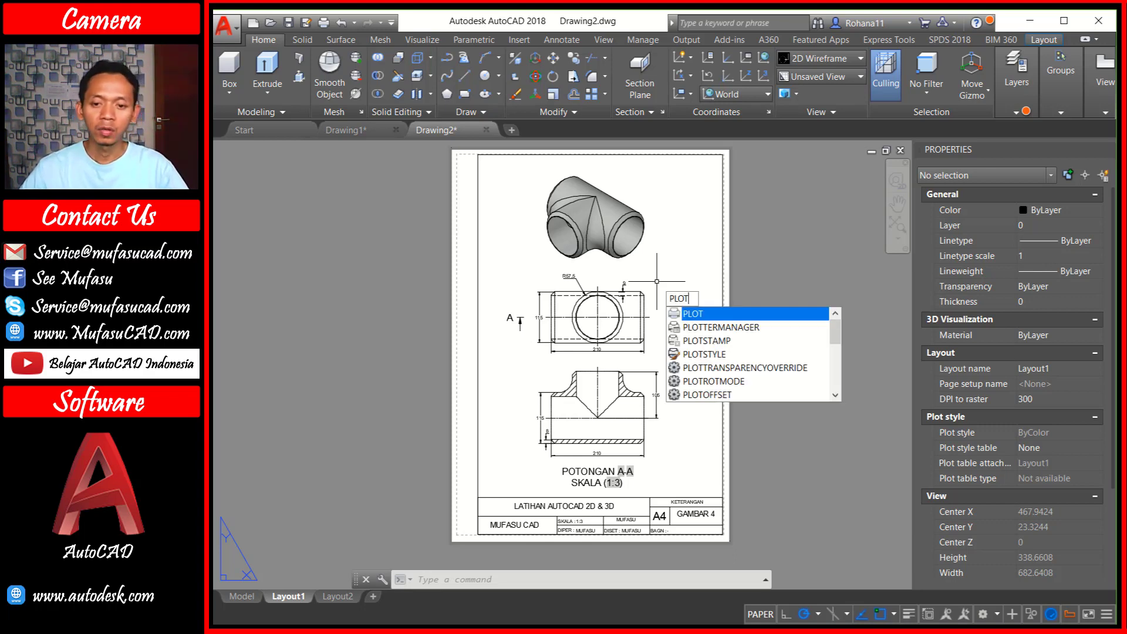
key(Return)
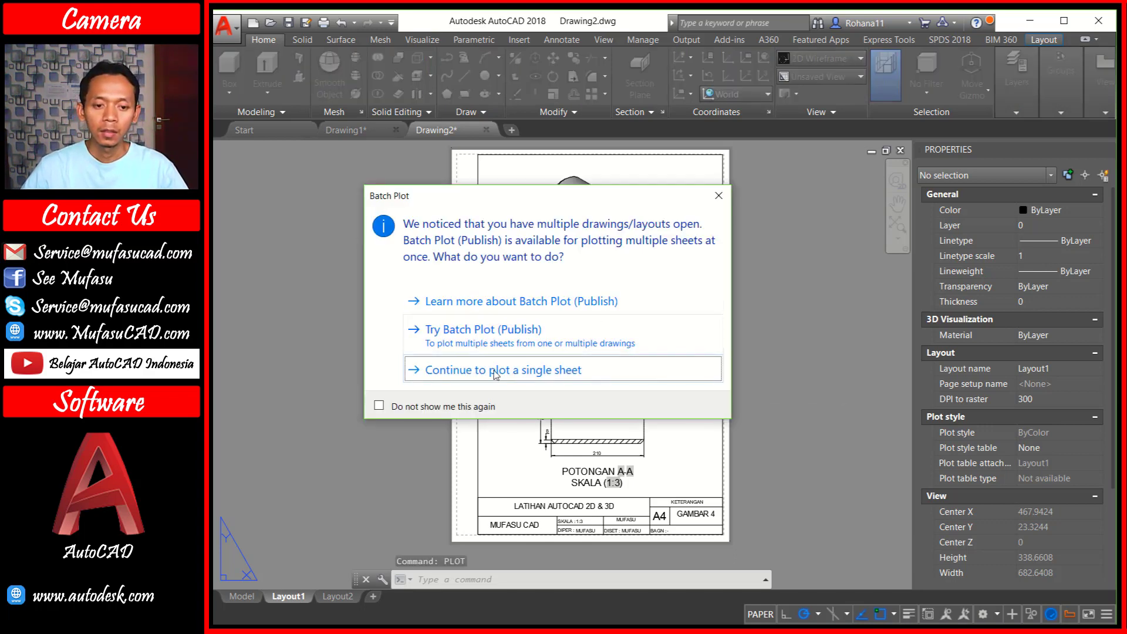
click(530, 376)
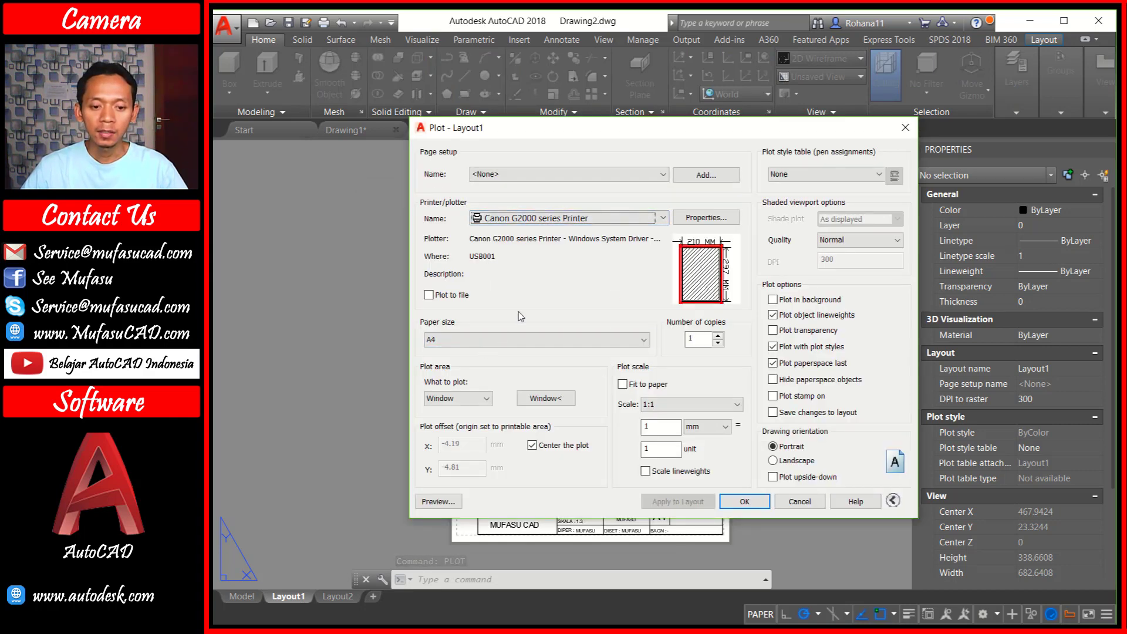
click(437, 501)
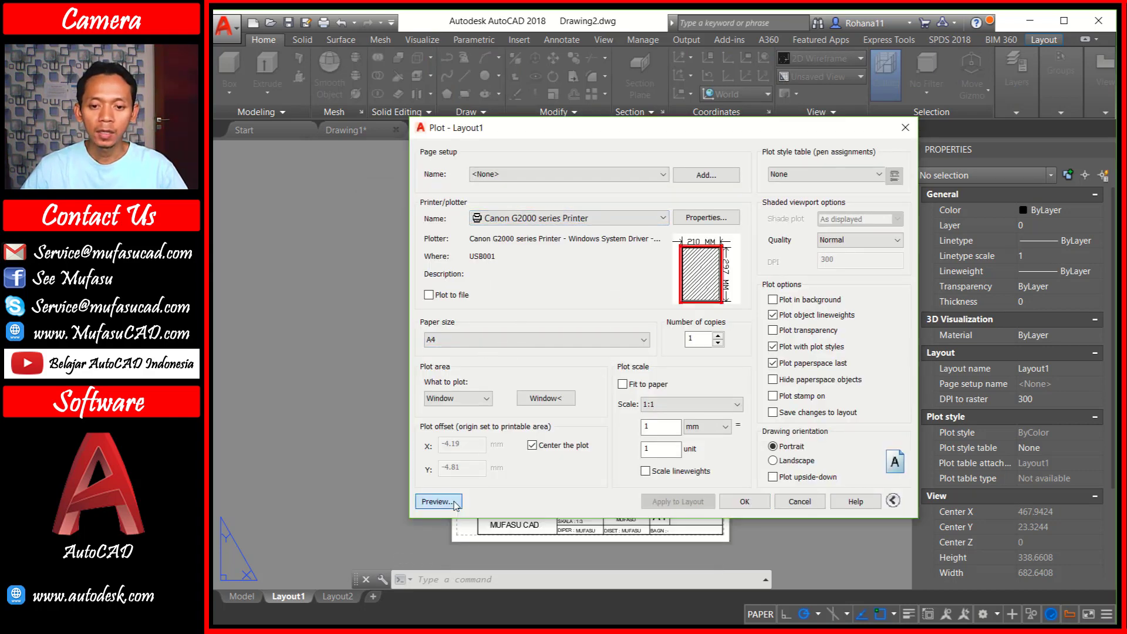